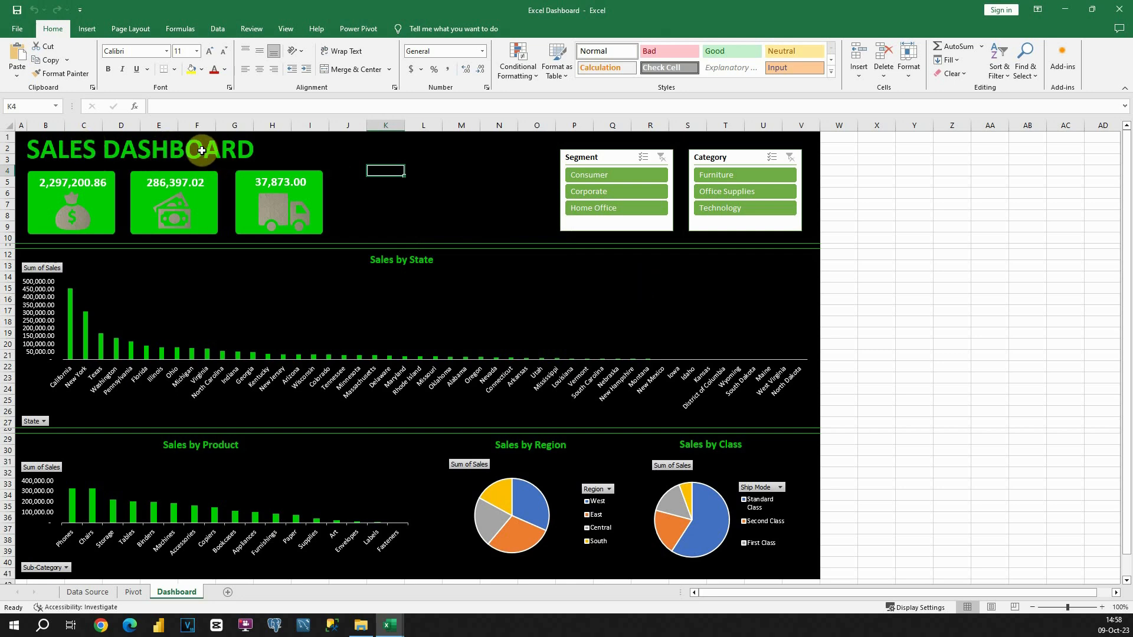
# Inspect the sales, profit and orders KPI cards under the dashboard title.
pyautogui.click(89, 180)
pyautogui.click(175, 183)
pyautogui.click(276, 186)
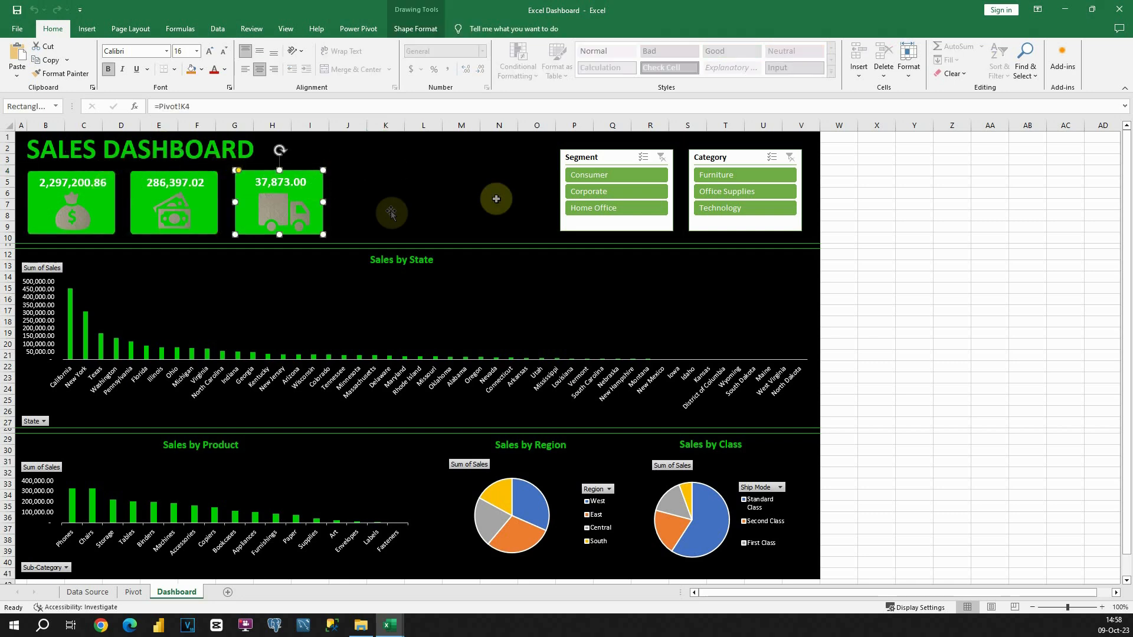
# Test the Segment slicer with Consumer, Corporate and Home Office and the Category slicer with Office Supplies, and clear both filters.
pyautogui.click(605, 176)
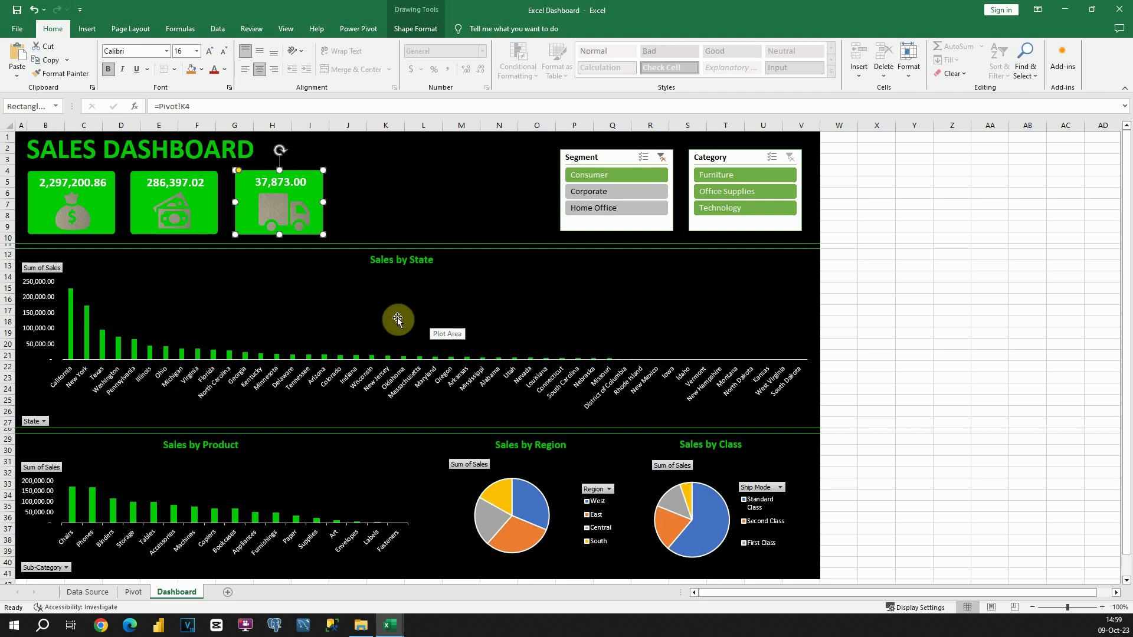
pyautogui.click(590, 194)
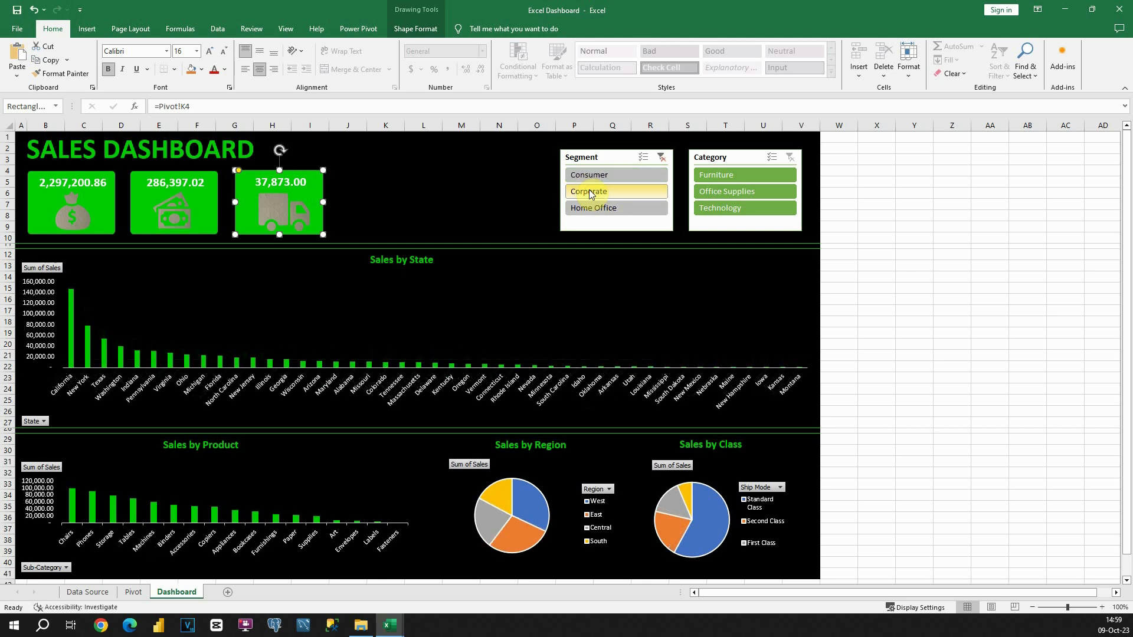
pyautogui.click(597, 207)
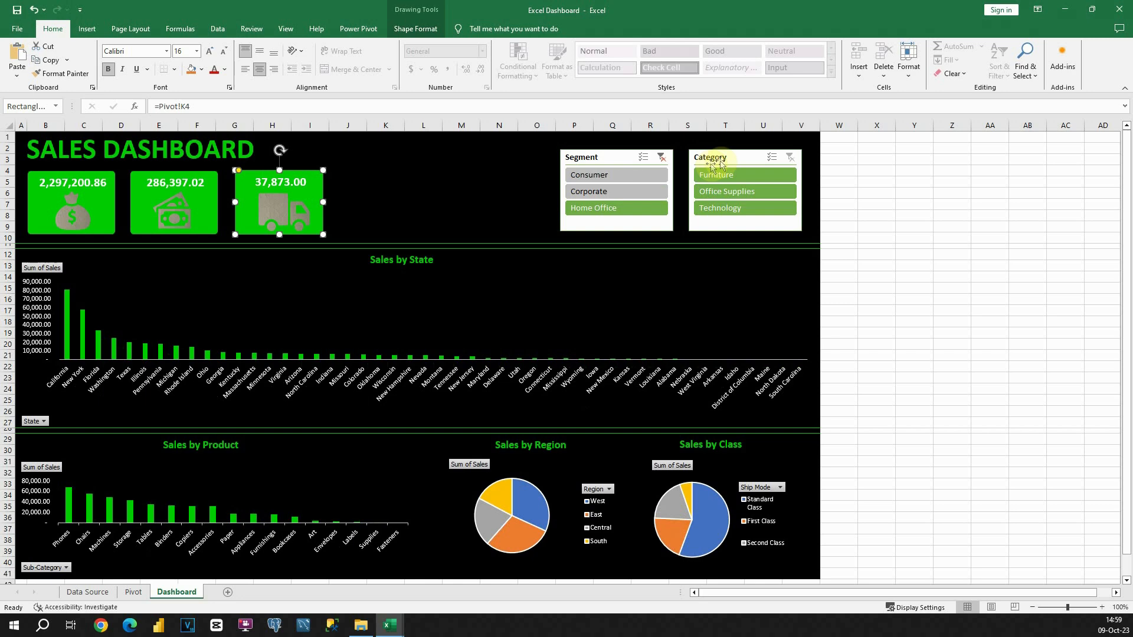
pyautogui.click(720, 191)
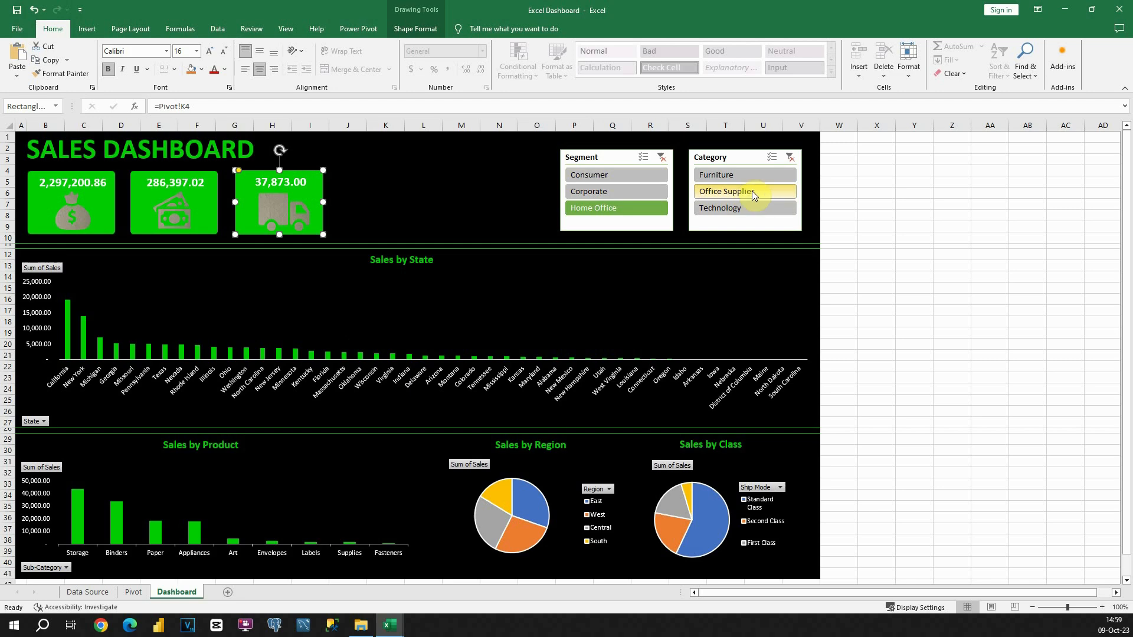
pyautogui.click(789, 157)
pyautogui.click(658, 160)
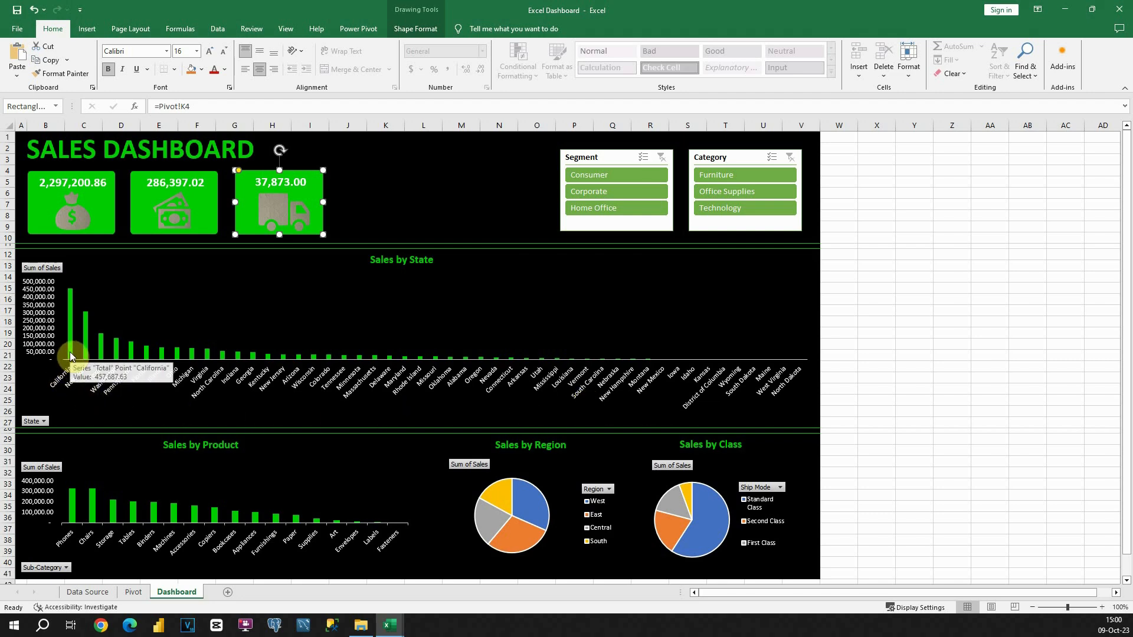
# Examine the data points in the Sales by State, Sales by Product, Sales by Region and Sales by Class charts.
pyautogui.moveTo(93, 353)
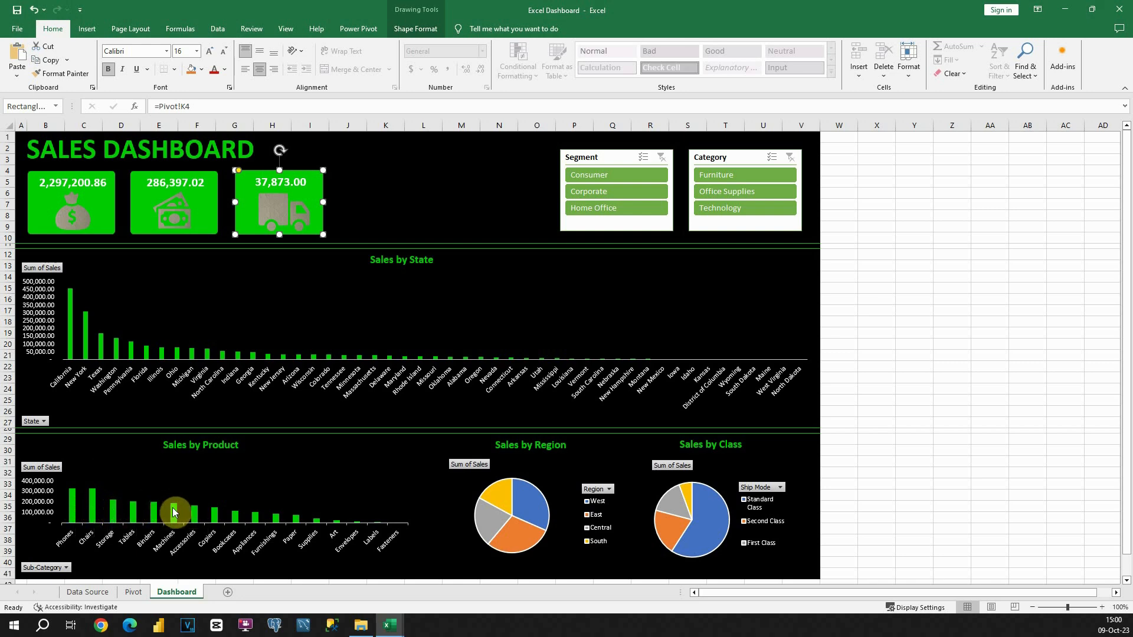
pyautogui.moveTo(173, 511)
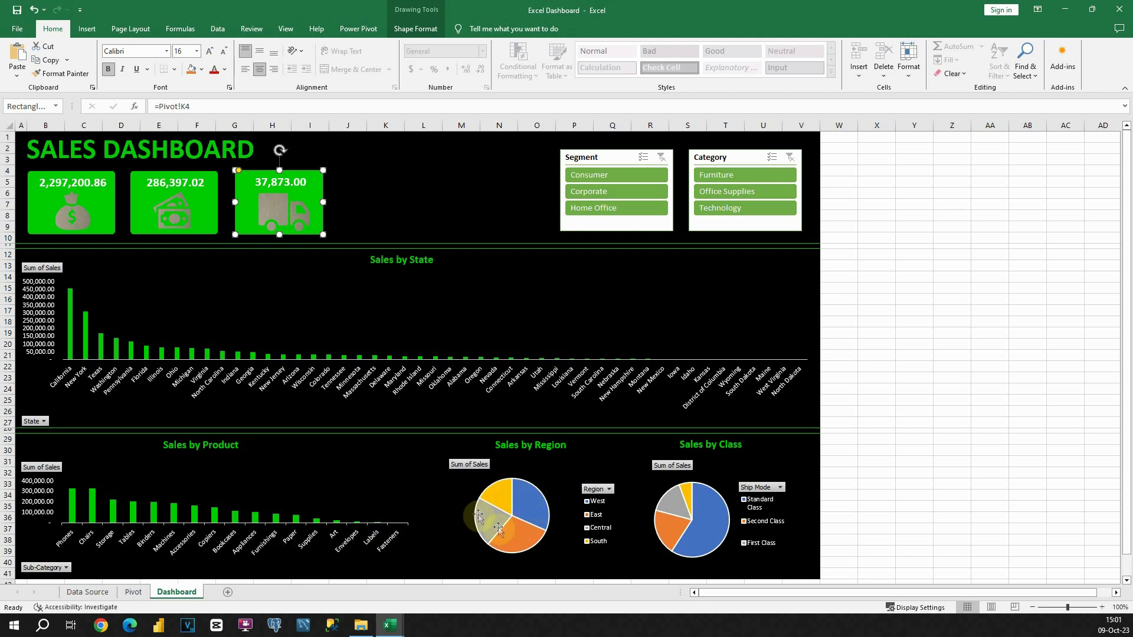
pyautogui.moveTo(534, 530)
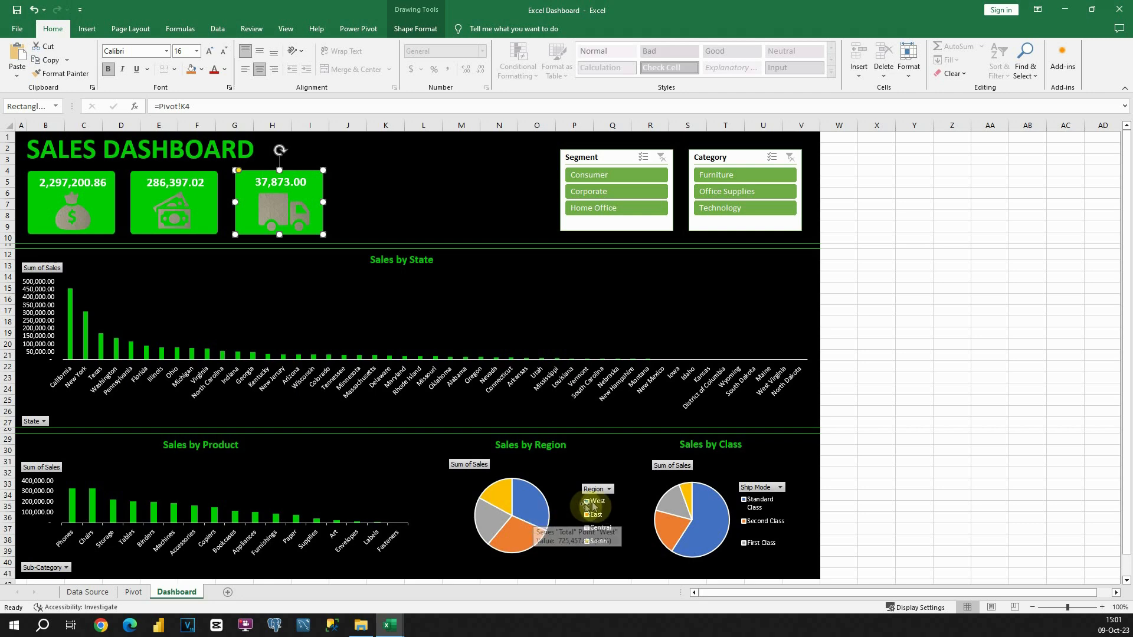
pyautogui.moveTo(525, 508)
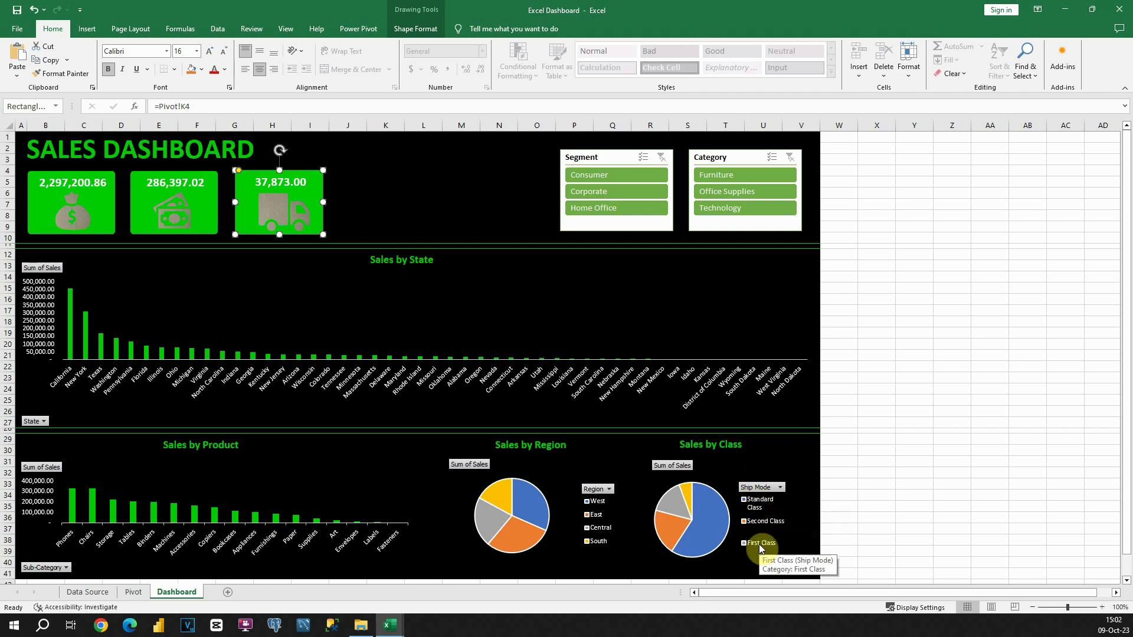
pyautogui.moveTo(711, 524)
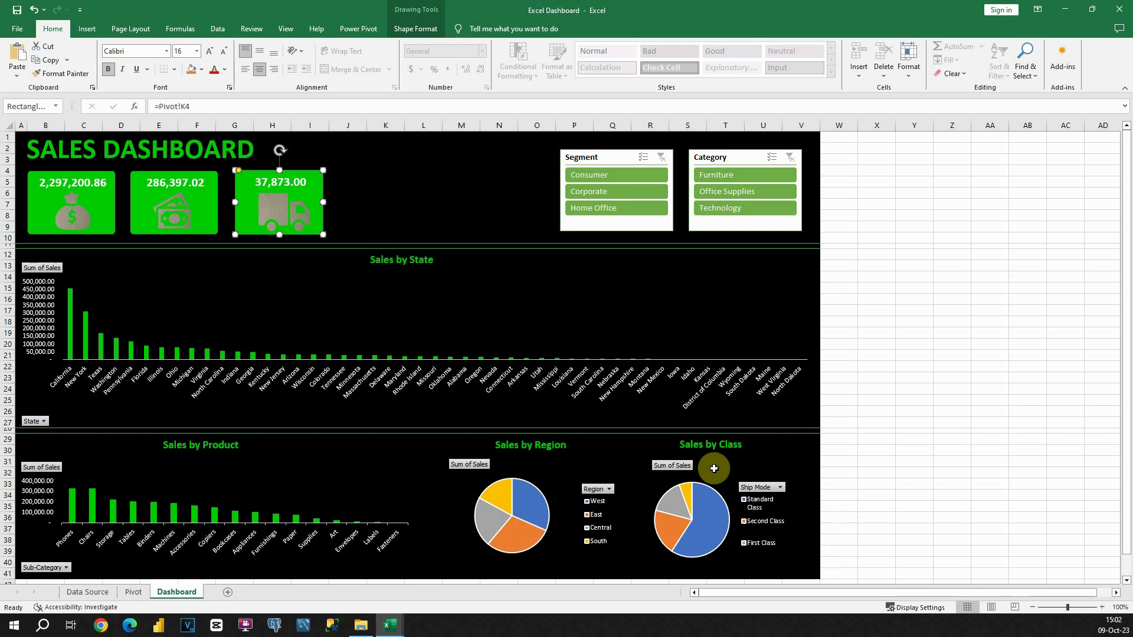
# Open the Data Source sheet and review the Row ID, Order ID, Ship Mode and Customer ID columns.
pyautogui.click(90, 593)
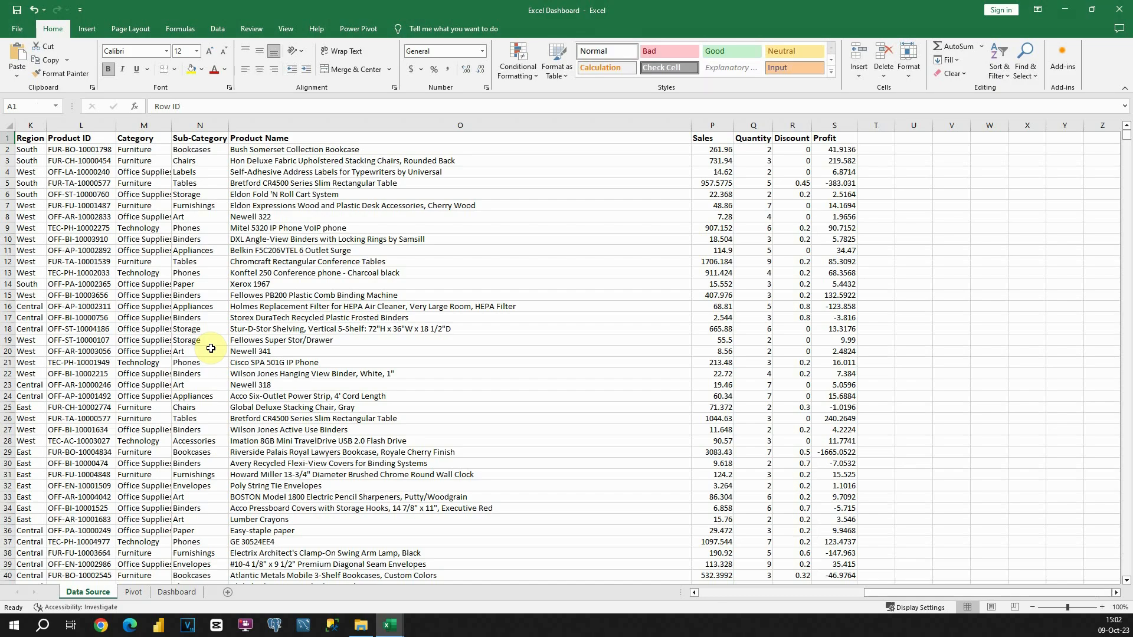
pyautogui.moveTo(930, 593); pyautogui.dragTo(711, 597)
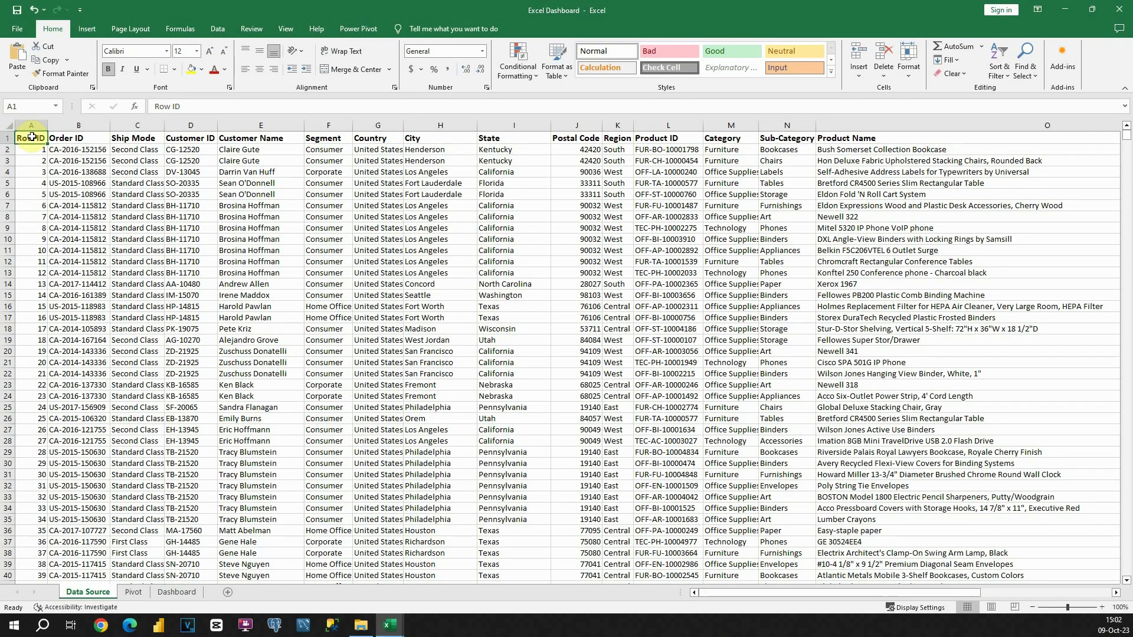
pyautogui.click(81, 139)
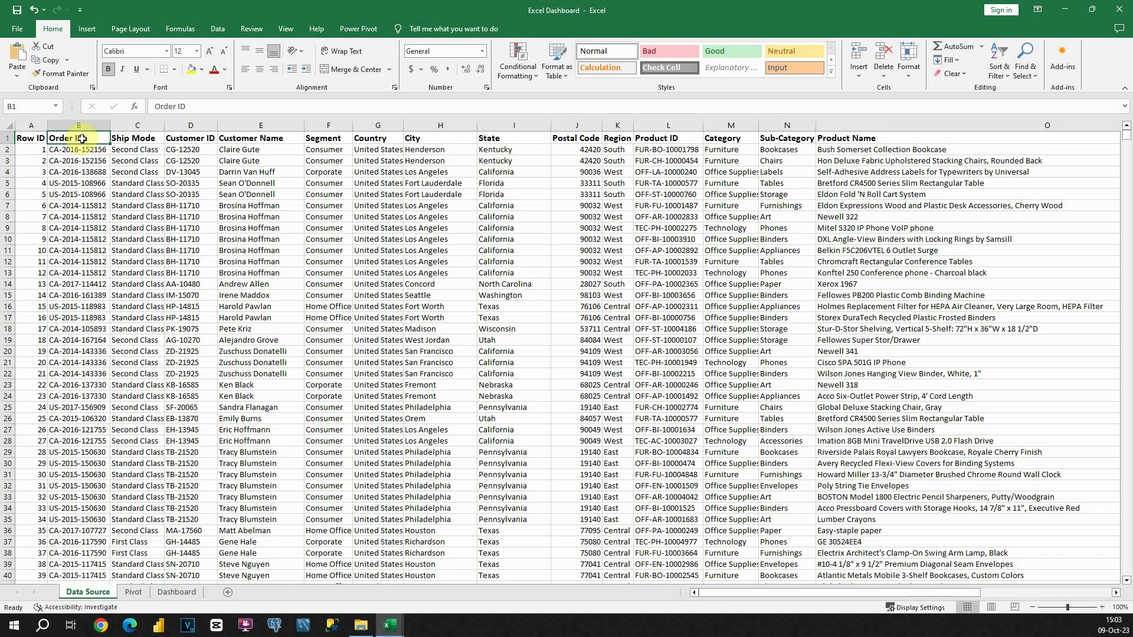
pyautogui.moveTo(81, 149); pyautogui.dragTo(81, 216)
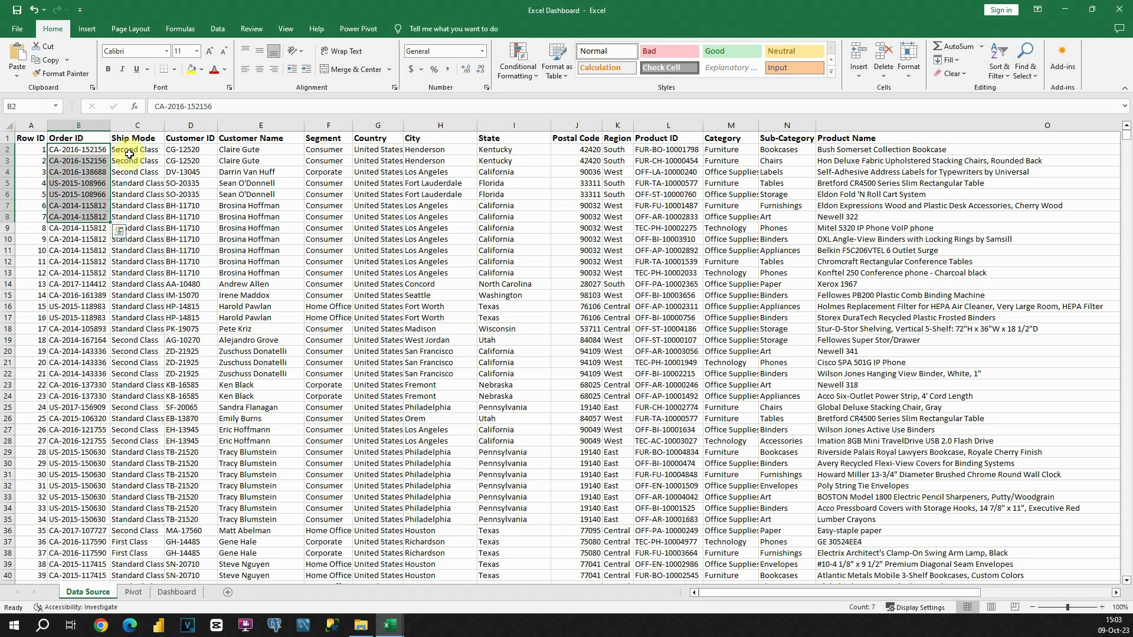
pyautogui.click(129, 154)
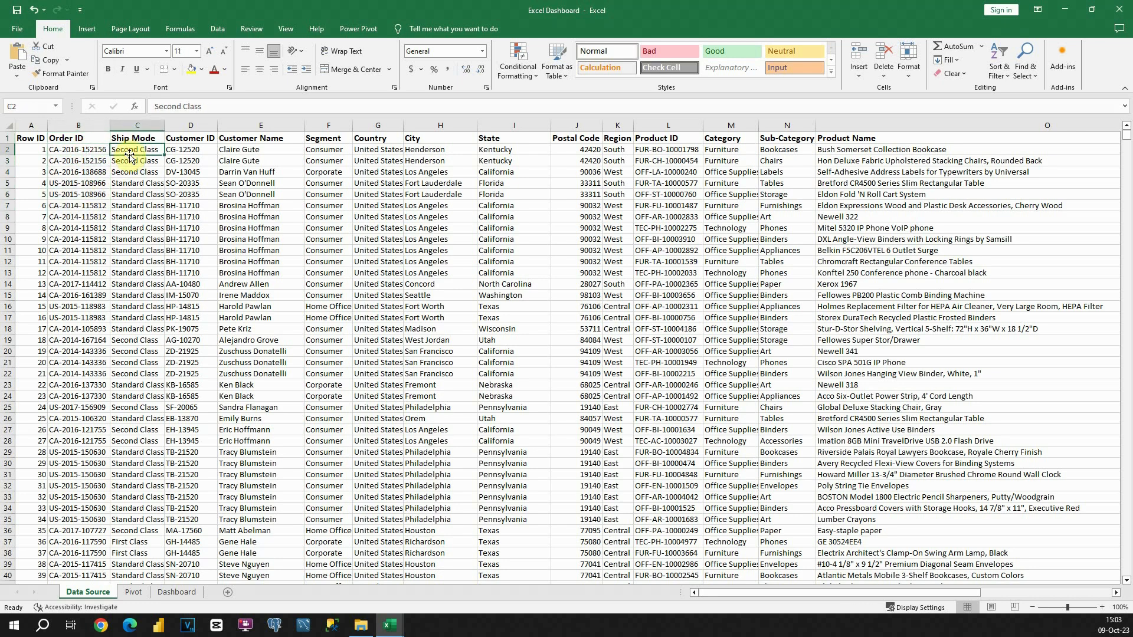
pyautogui.click(180, 151)
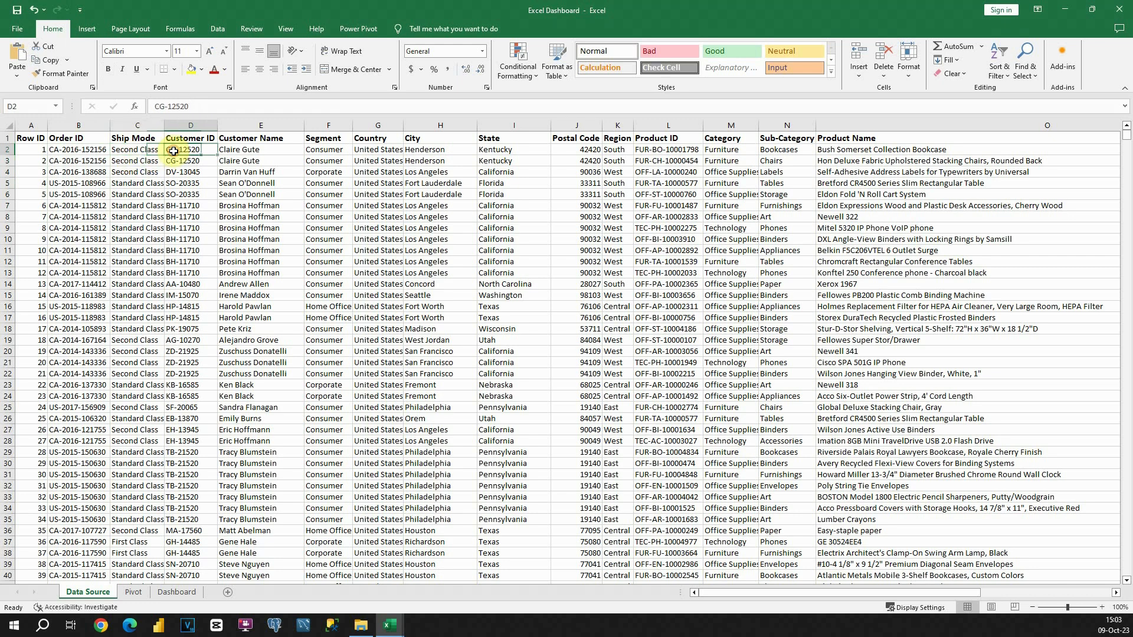
# Review the Data Source columns from Customer Name through Segment, location fields, Region, Category and Sub-Category to Product Name.
pyautogui.click(245, 150)
pyautogui.click(319, 152)
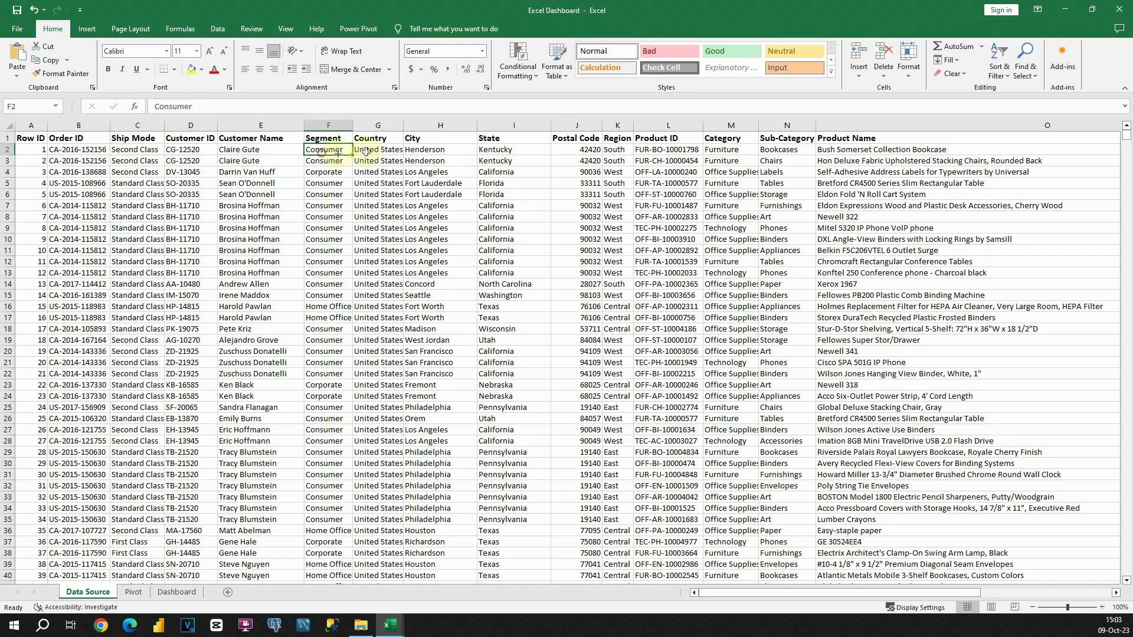
pyautogui.click(370, 150)
pyautogui.moveTo(370, 149); pyautogui.dragTo(511, 152)
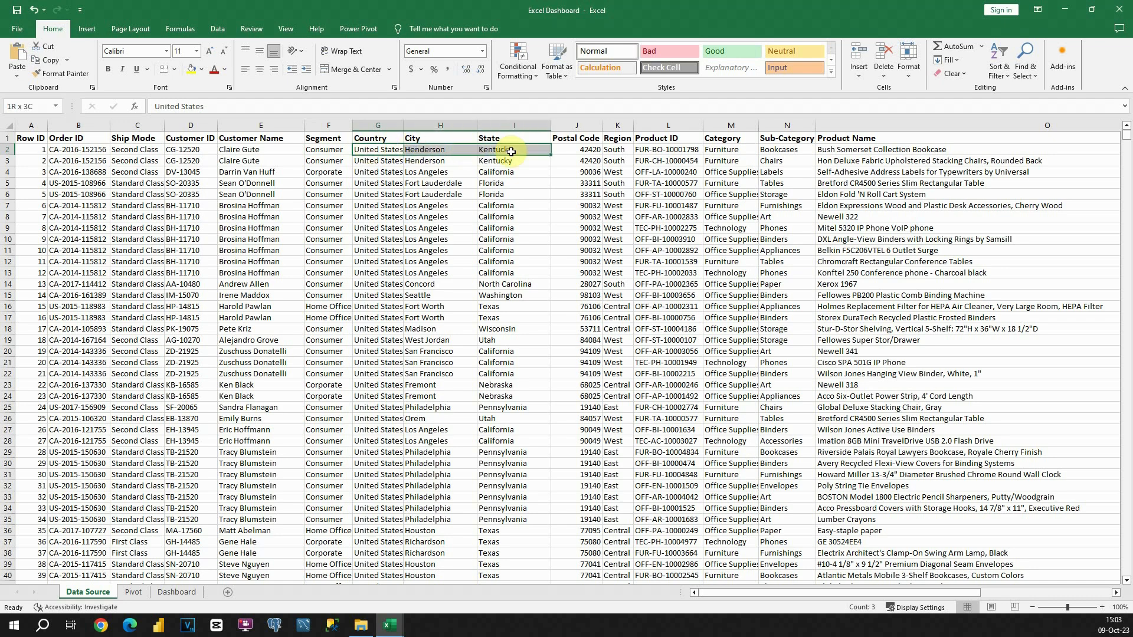
pyautogui.click(584, 150)
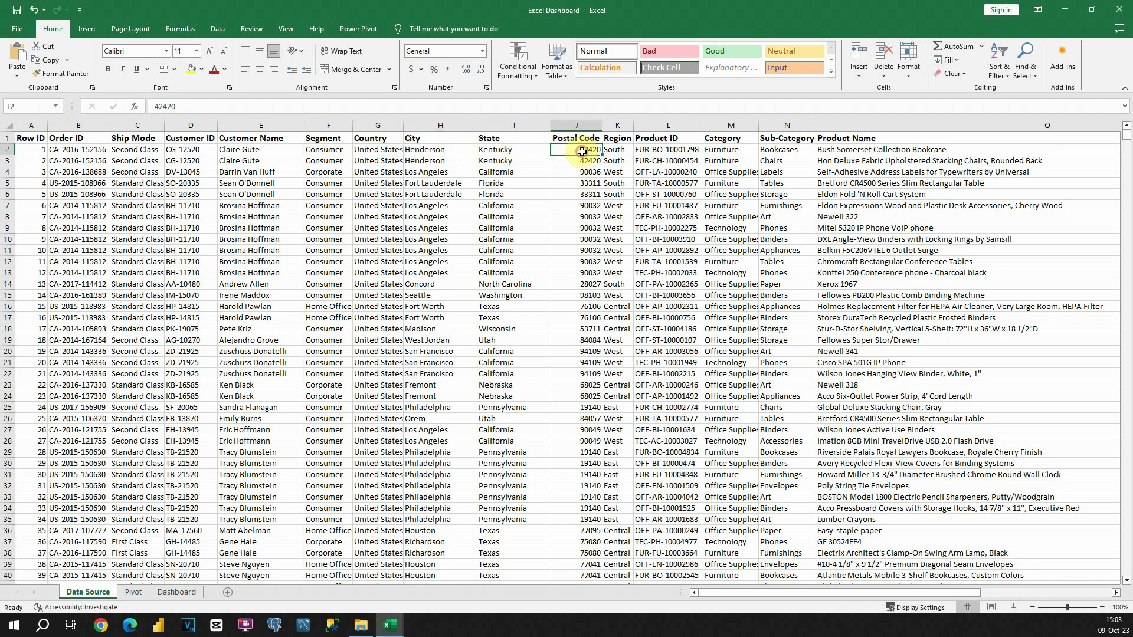
pyautogui.click(611, 150)
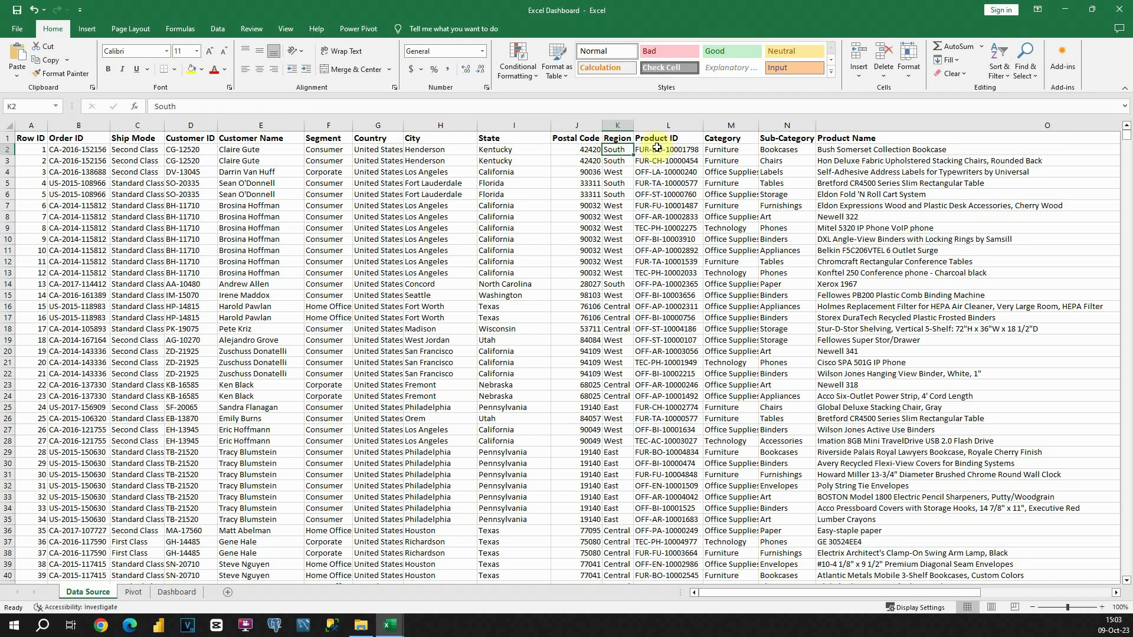
pyautogui.moveTo(658, 149); pyautogui.dragTo(779, 149)
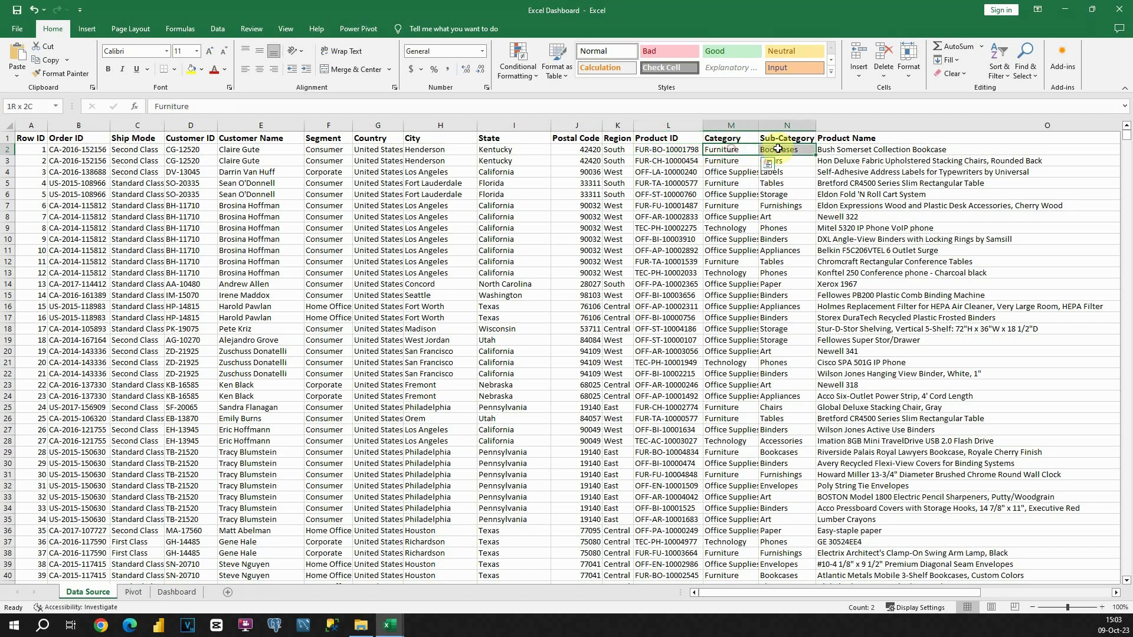
pyautogui.click(843, 149)
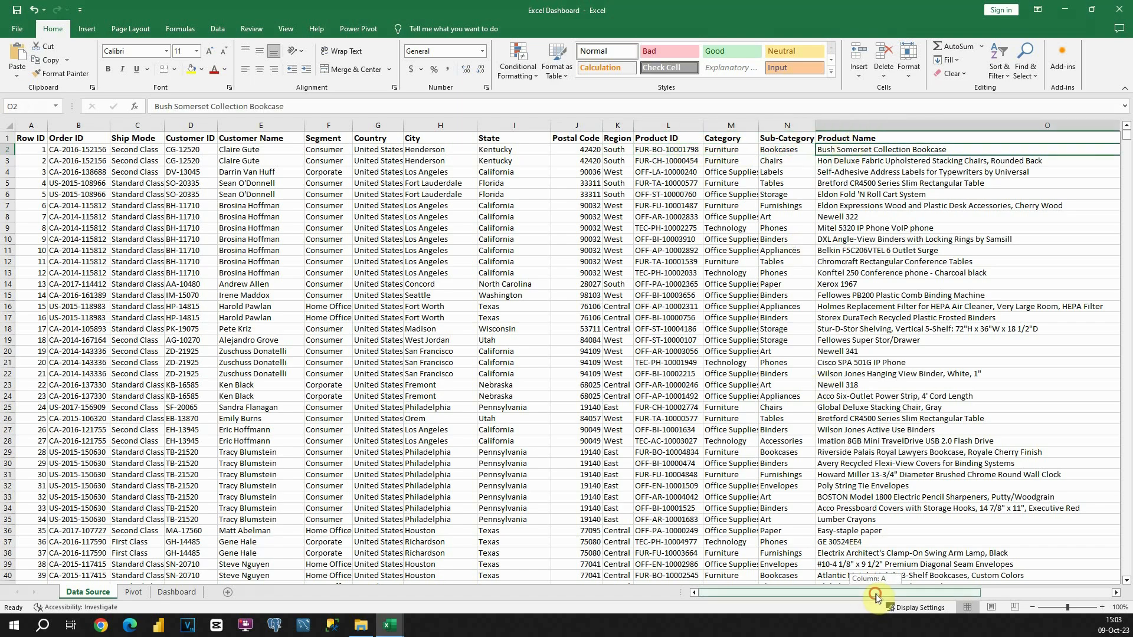
# Review the Sales, Quantity, Discount and Profit columns at the end of the source data.
pyautogui.moveTo(875, 597); pyautogui.dragTo(1006, 595)
pyautogui.click(967, 148)
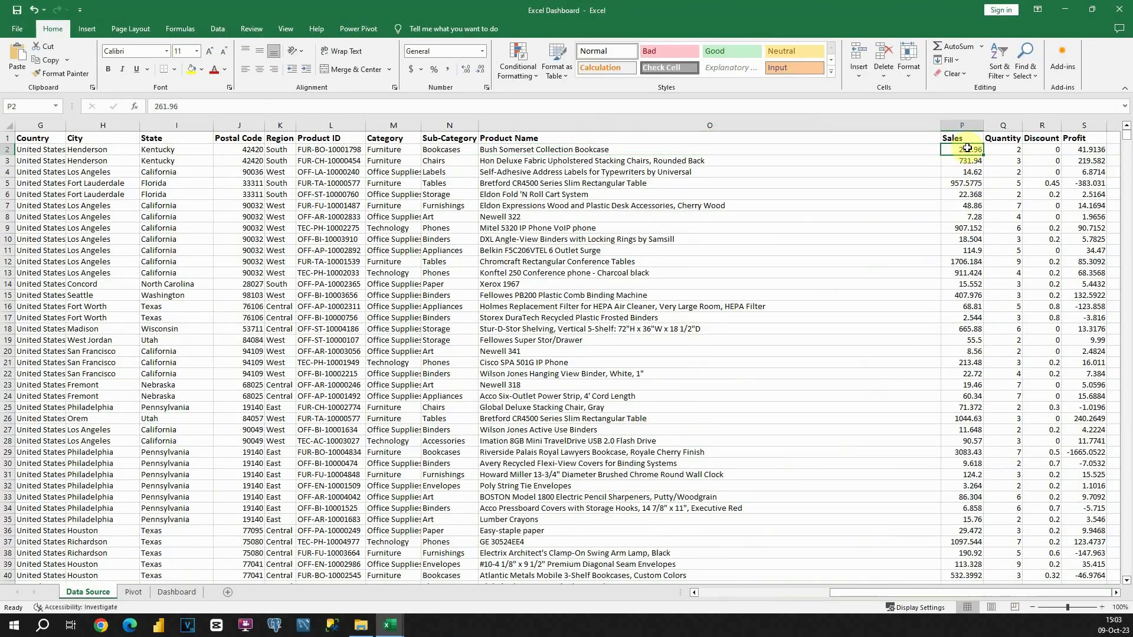
pyautogui.click(1003, 151)
pyautogui.click(1045, 151)
pyautogui.click(1092, 151)
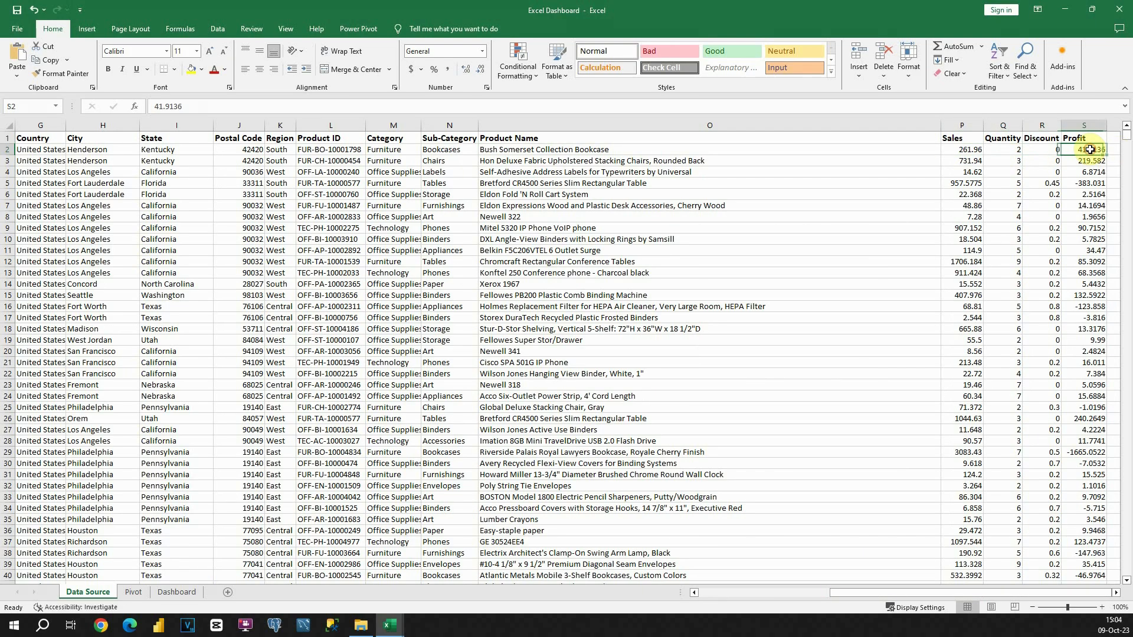
# Return to the first record's Row ID, and compare the Dashboard sheet with the Data Source sheet.
pyautogui.moveTo(866, 597); pyautogui.dragTo(737, 597)
pyautogui.click(43, 151)
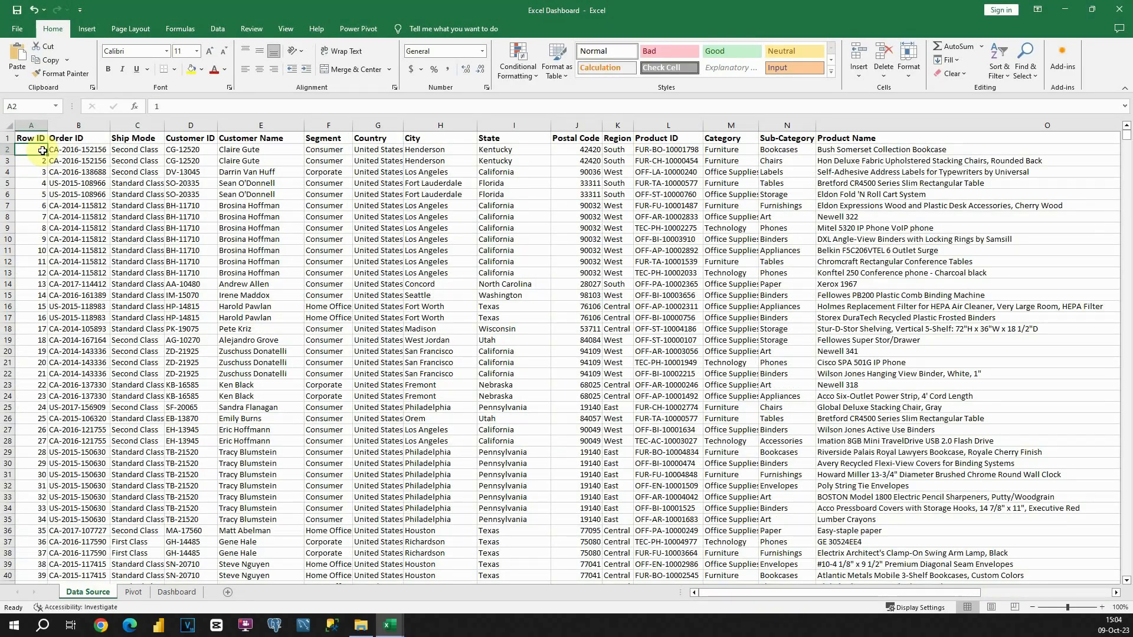
pyautogui.click(176, 592)
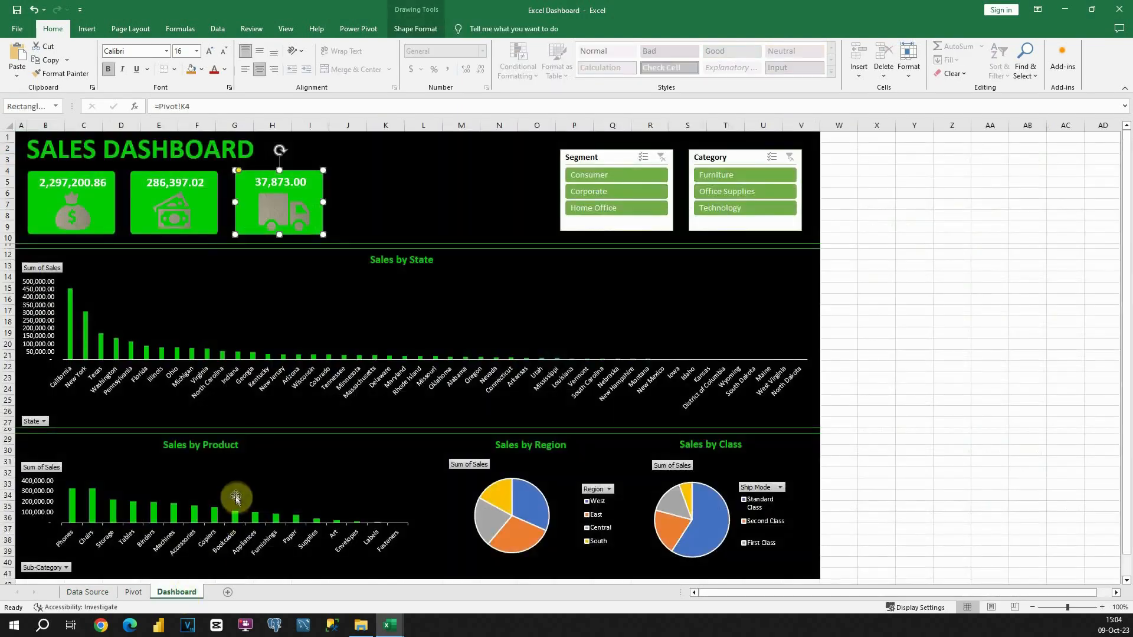
pyautogui.click(82, 592)
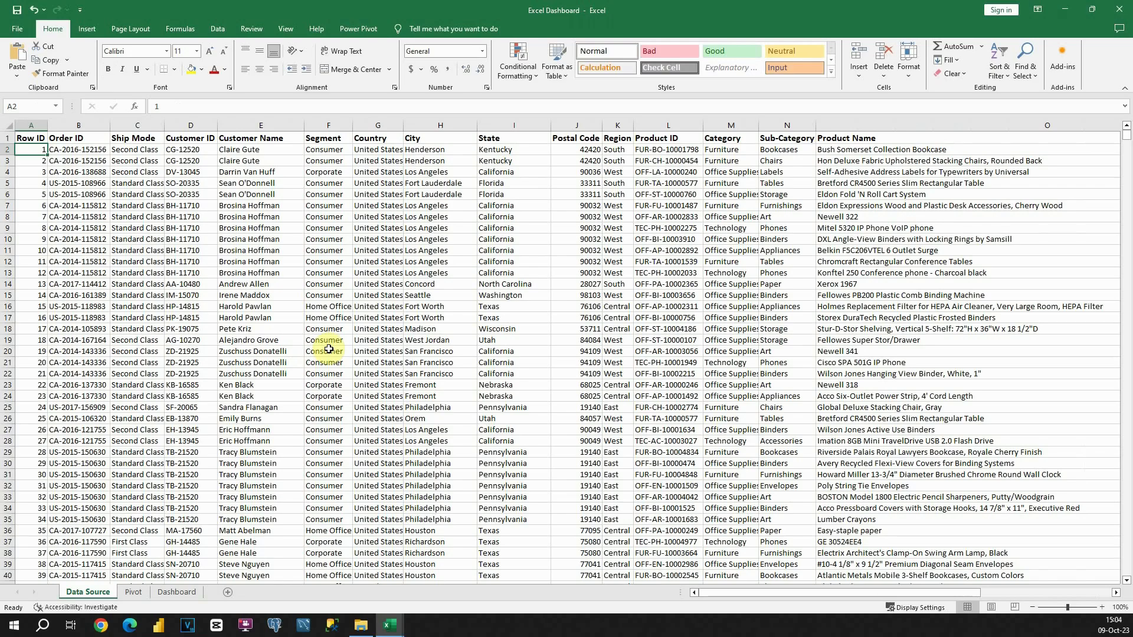
# Open the Pivot sheet and examine the ship mode, product, state and region pivot tables and the KPI values in K2:K4.
pyautogui.click(141, 593)
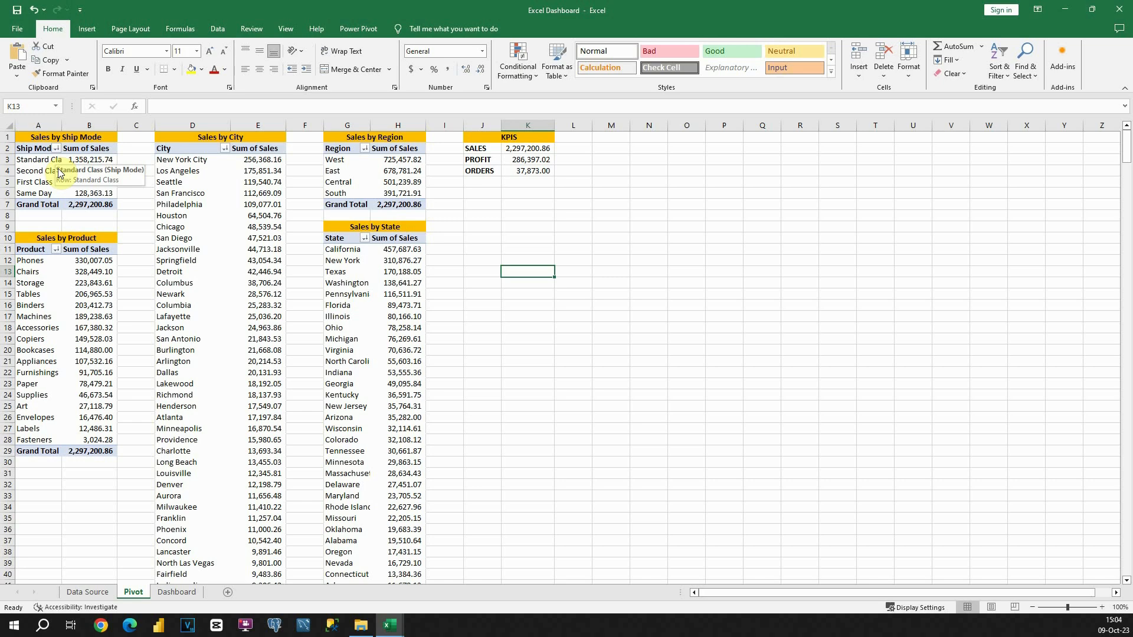
pyautogui.moveTo(44, 160); pyautogui.dragTo(77, 195)
pyautogui.click(69, 295)
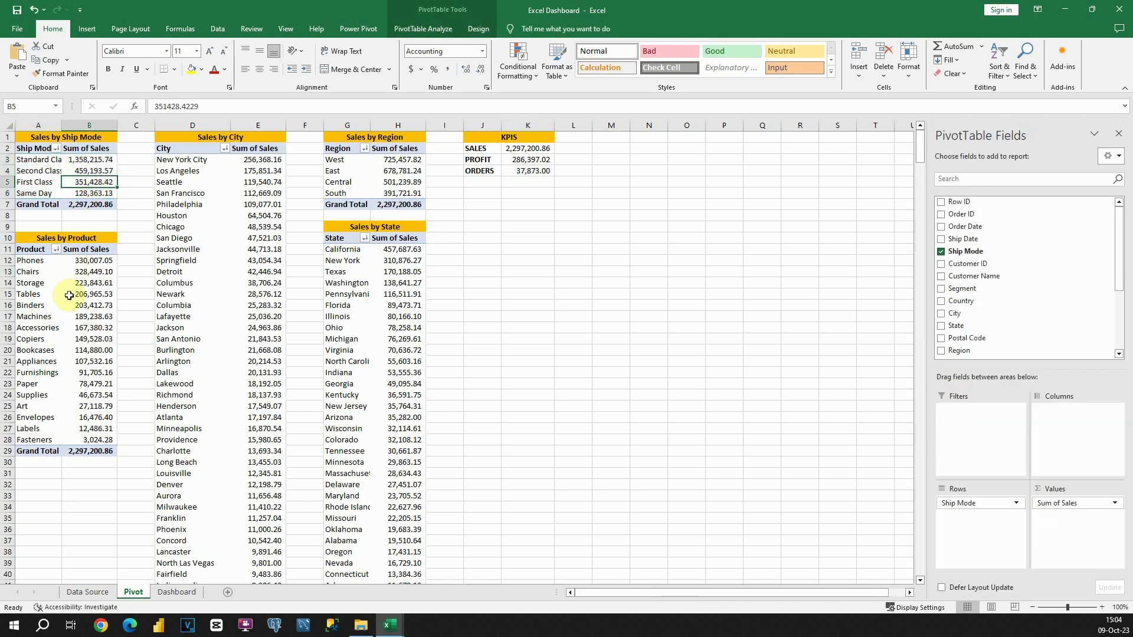
pyautogui.click(402, 283)
pyautogui.click(419, 184)
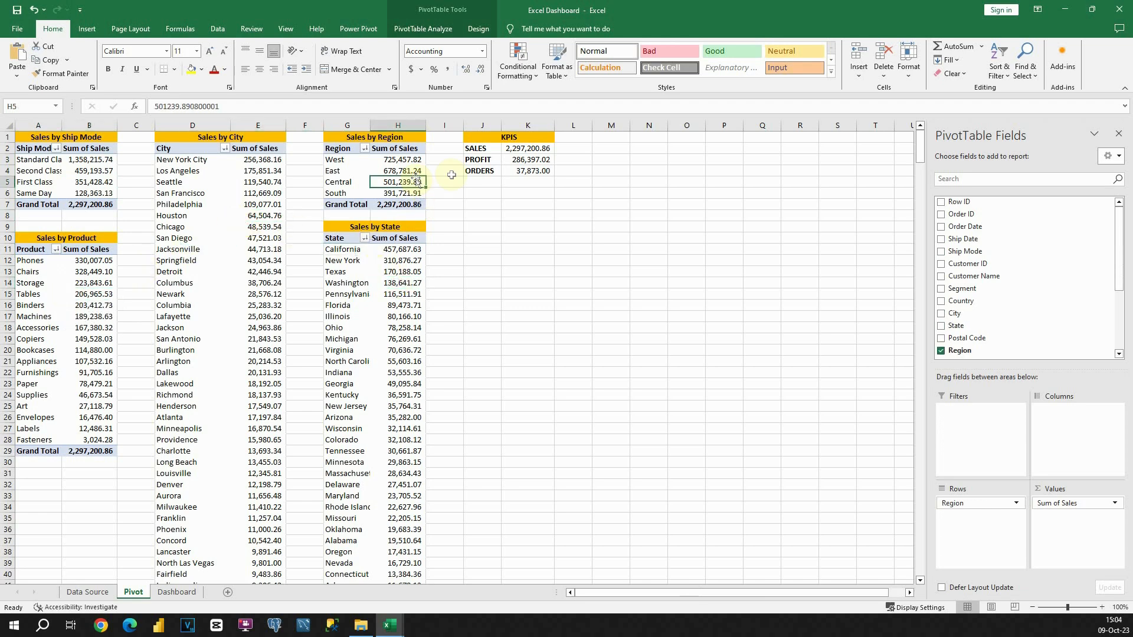
pyautogui.moveTo(527, 152); pyautogui.dragTo(528, 168)
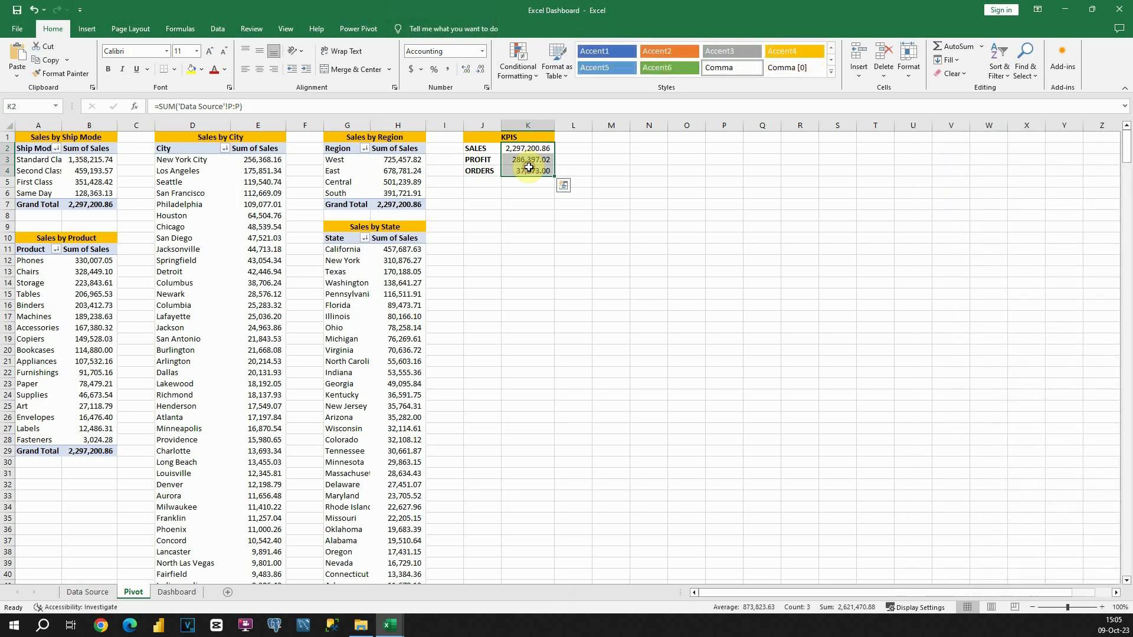
# Try replacing the SALES KPI formula in K2 with a reference to K4.
pyautogui.click(528, 150)
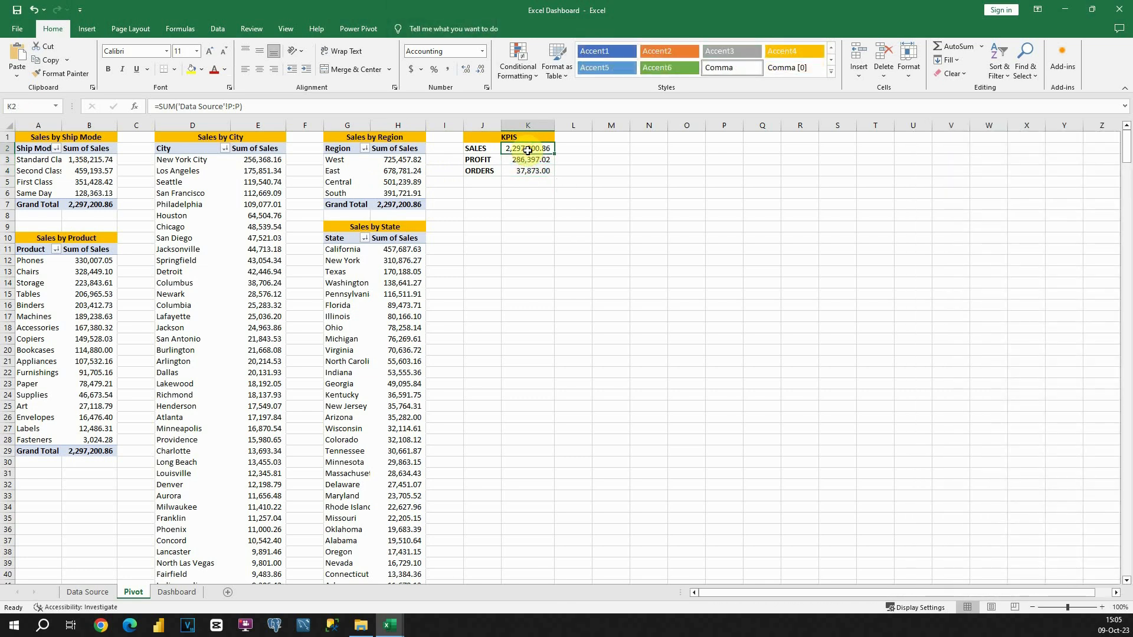
pyautogui.moveTo(254, 107); pyautogui.dragTo(154, 107)
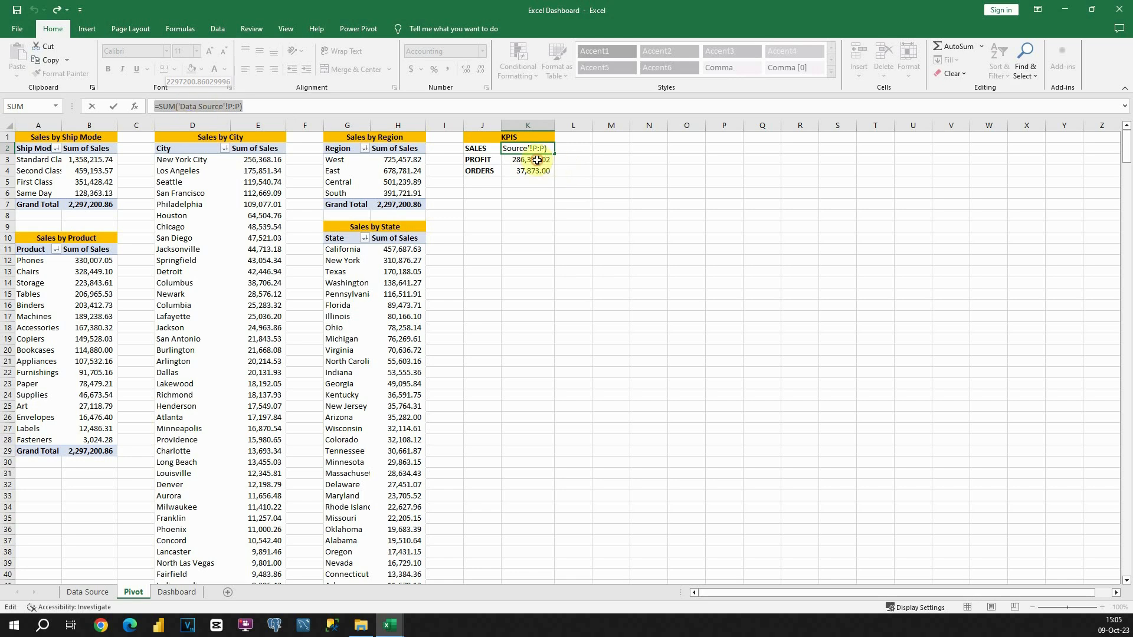
pyautogui.write('=')
pyautogui.click(538, 171)
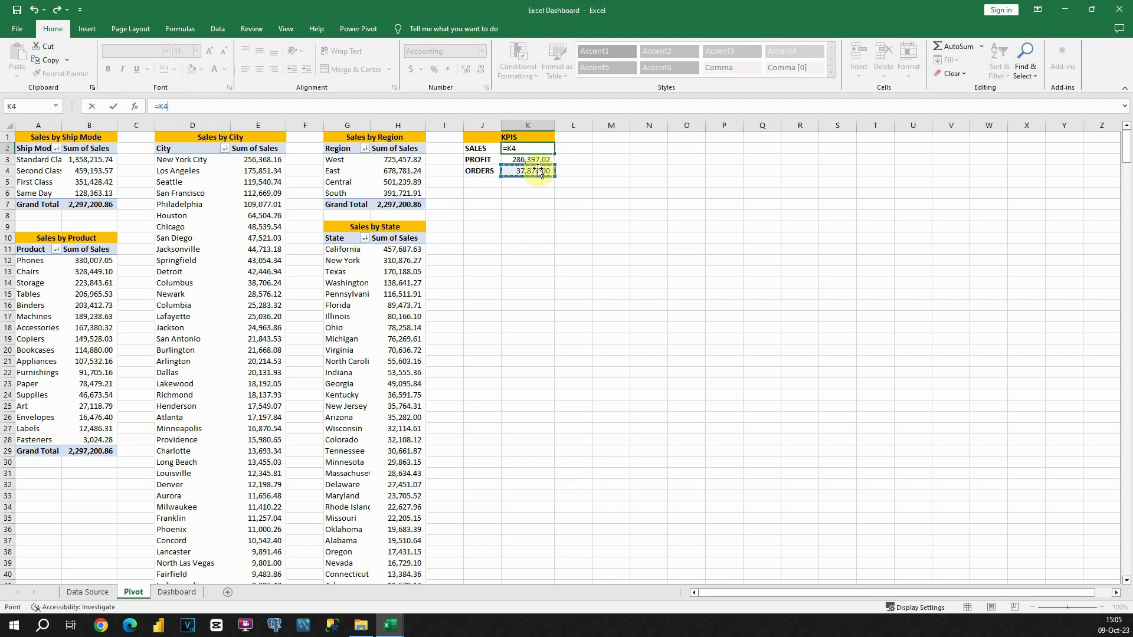
pyautogui.press('Escape')
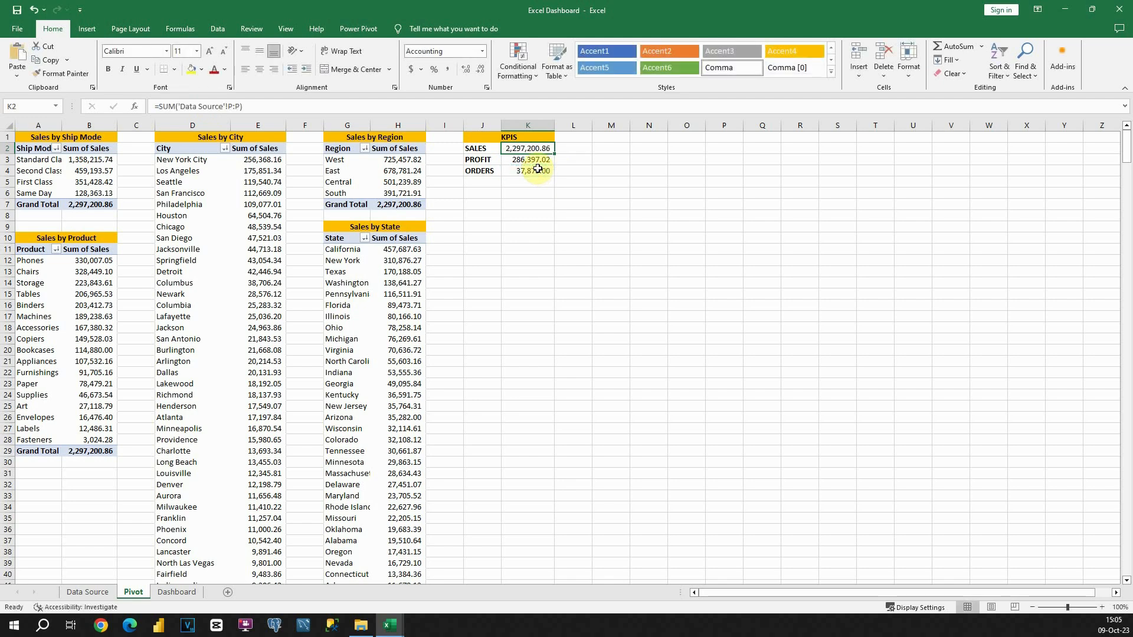
# Add a new worksheet after the Dashboard sheet and name it "Pivot 2".
pyautogui.click(229, 592)
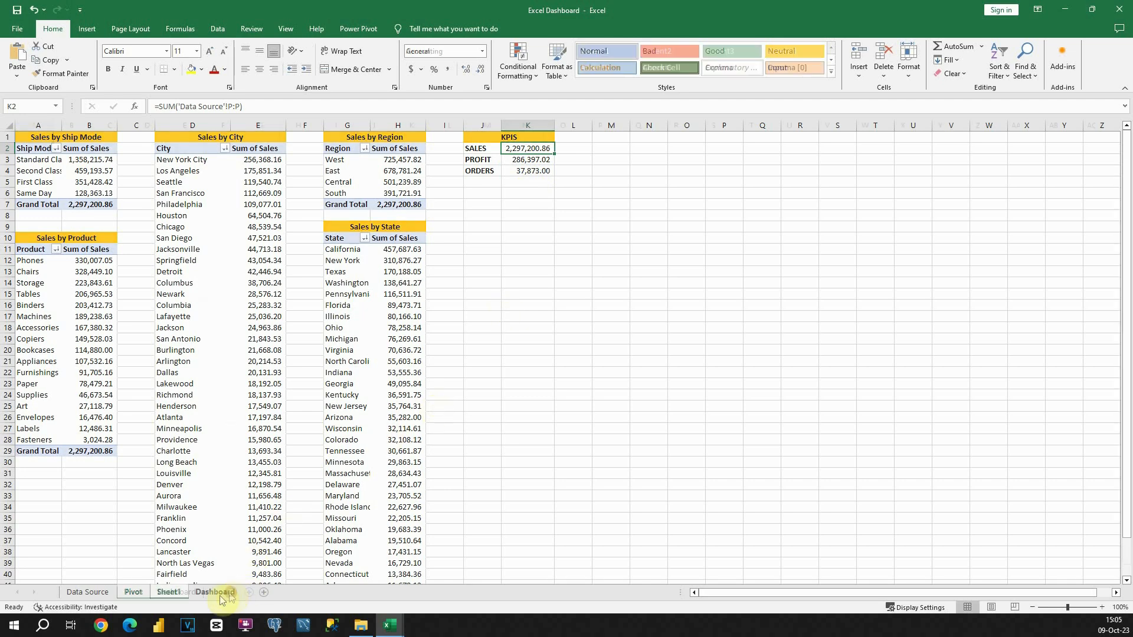
pyautogui.moveTo(169, 593)
pyautogui.mouseDown()
pyautogui.moveTo(245, 594)
pyautogui.moveTo(211, 595)
pyautogui.mouseUp()
pyautogui.doubleClick(210, 593)
pyautogui.write('Pivot 2')
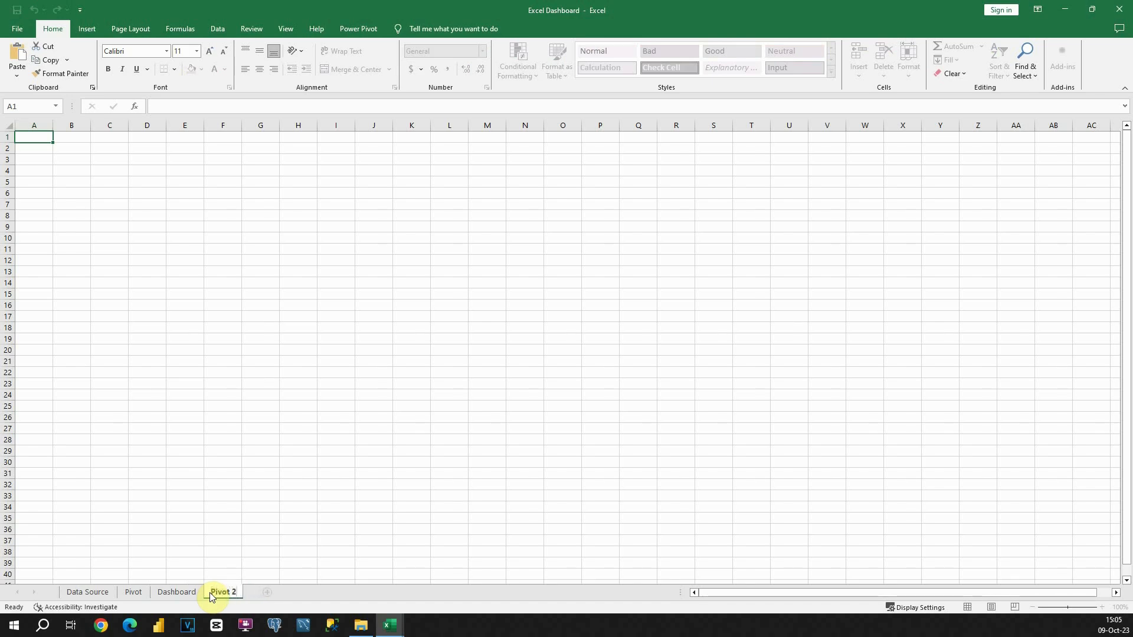
pyautogui.press('Return')
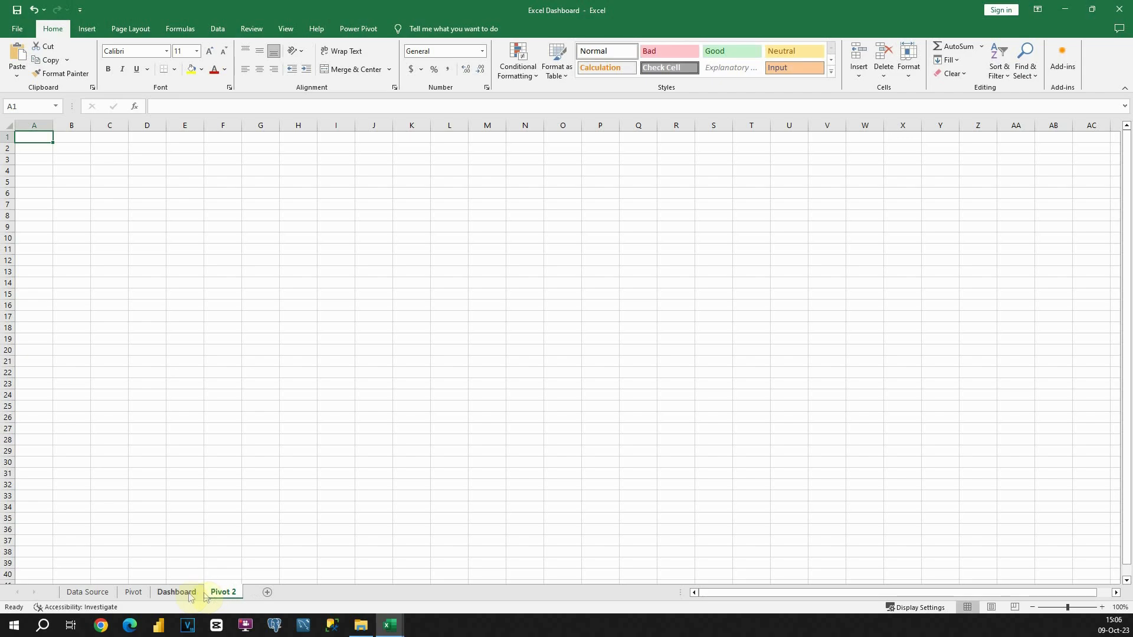
# Insert a PivotTable from all the Data Source records, placed at cell B2 of the existing Pivot 2 sheet.
pyautogui.click(101, 595)
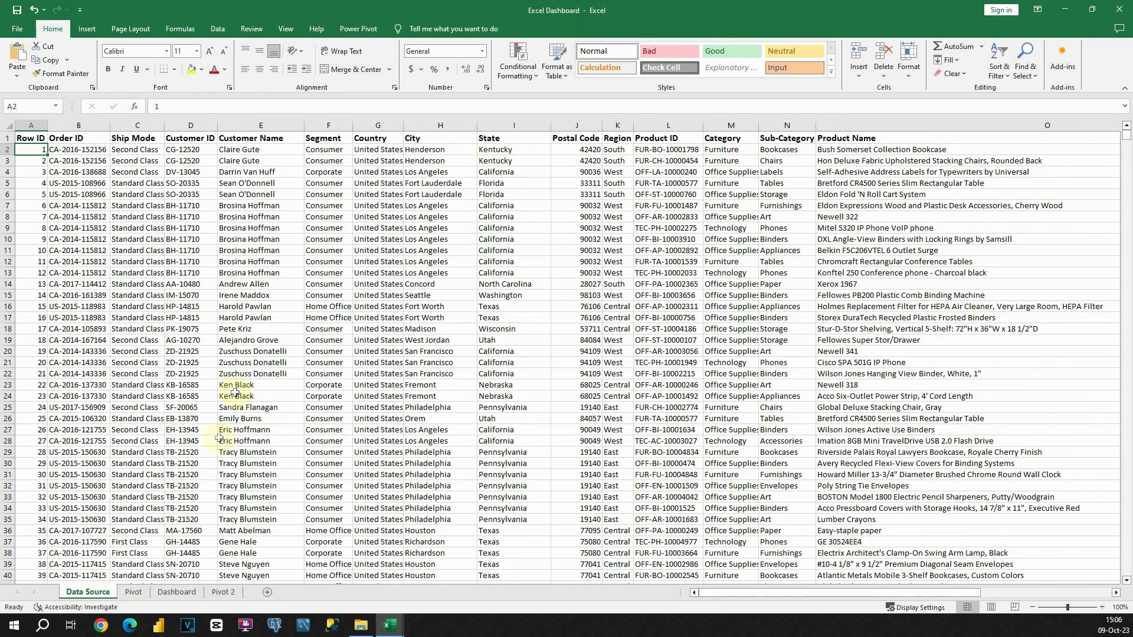
pyautogui.click(260, 266)
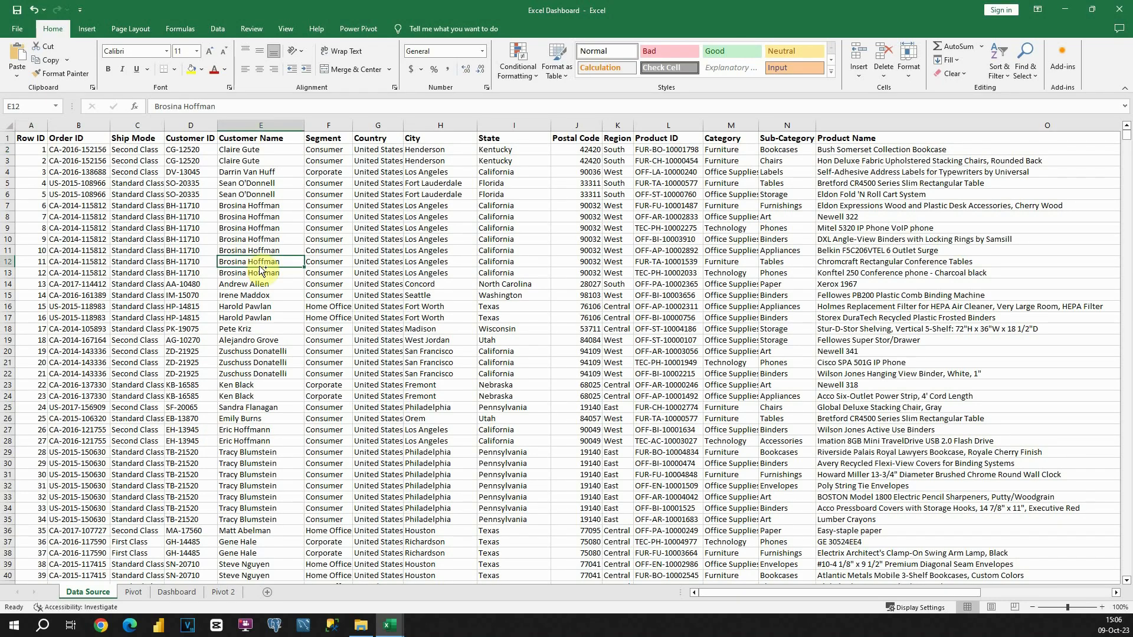
pyautogui.hotkey('ctrl', 'a')
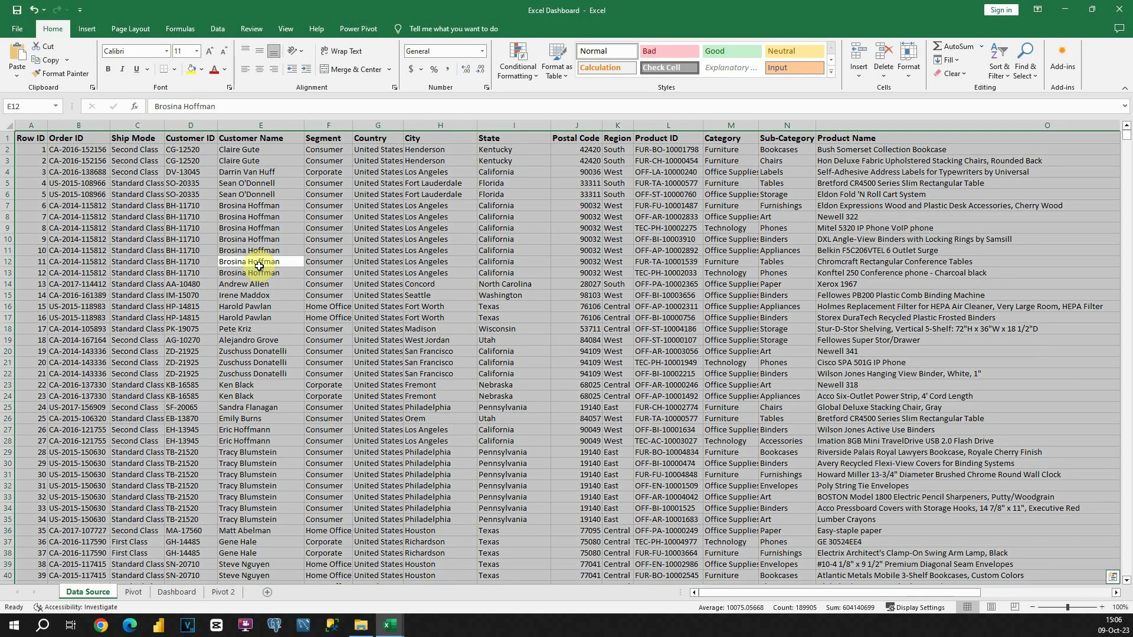
pyautogui.click(86, 30)
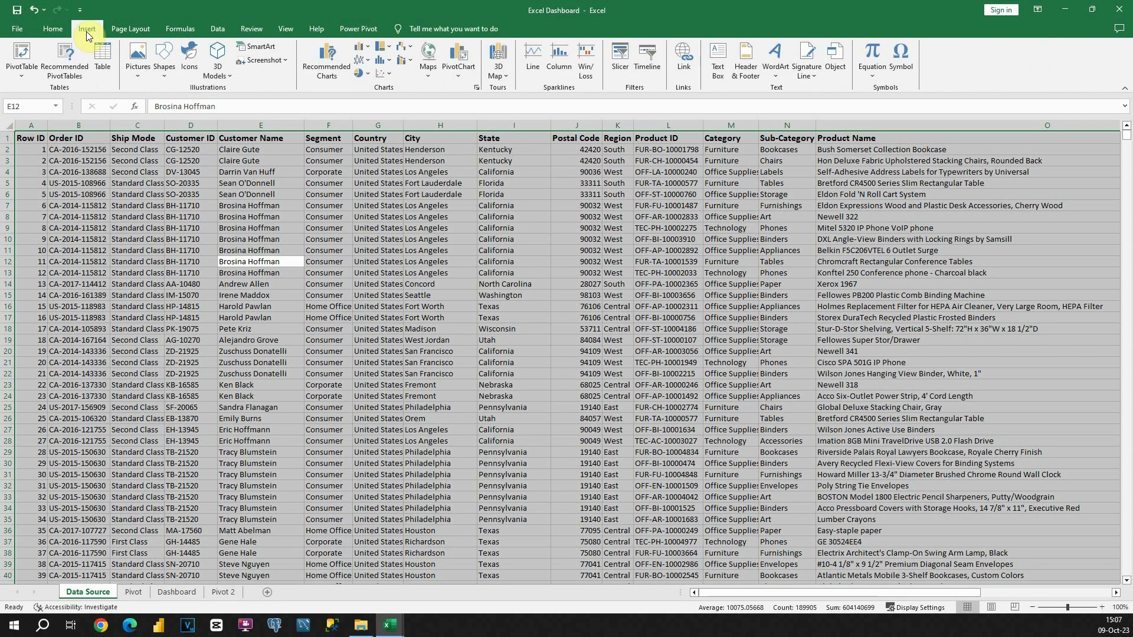
pyautogui.click(21, 54)
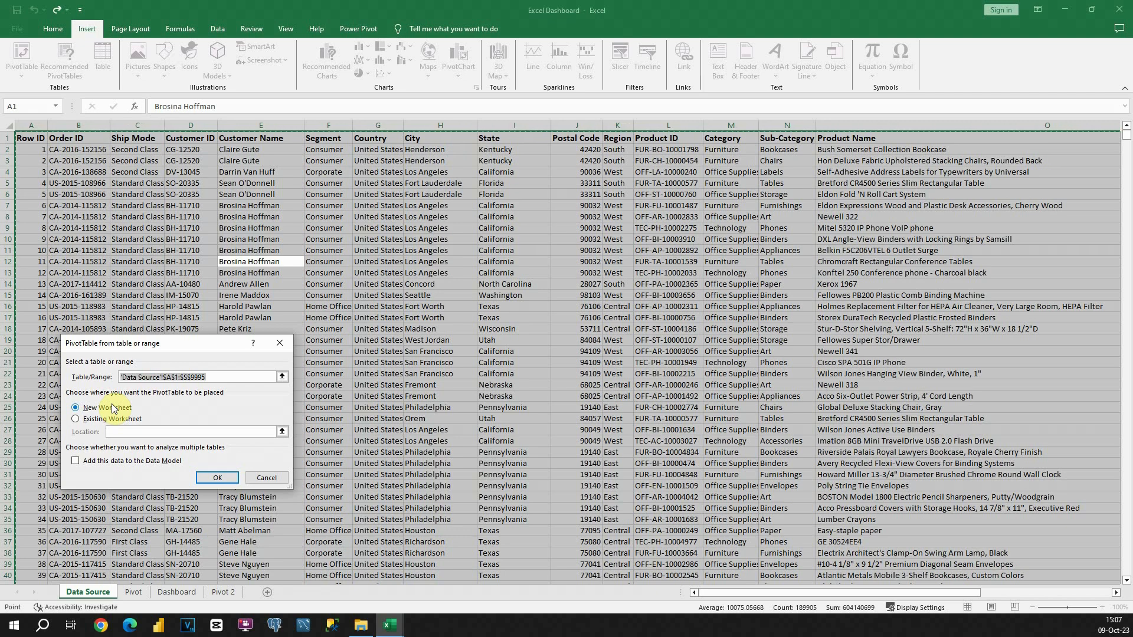
pyautogui.click(75, 420)
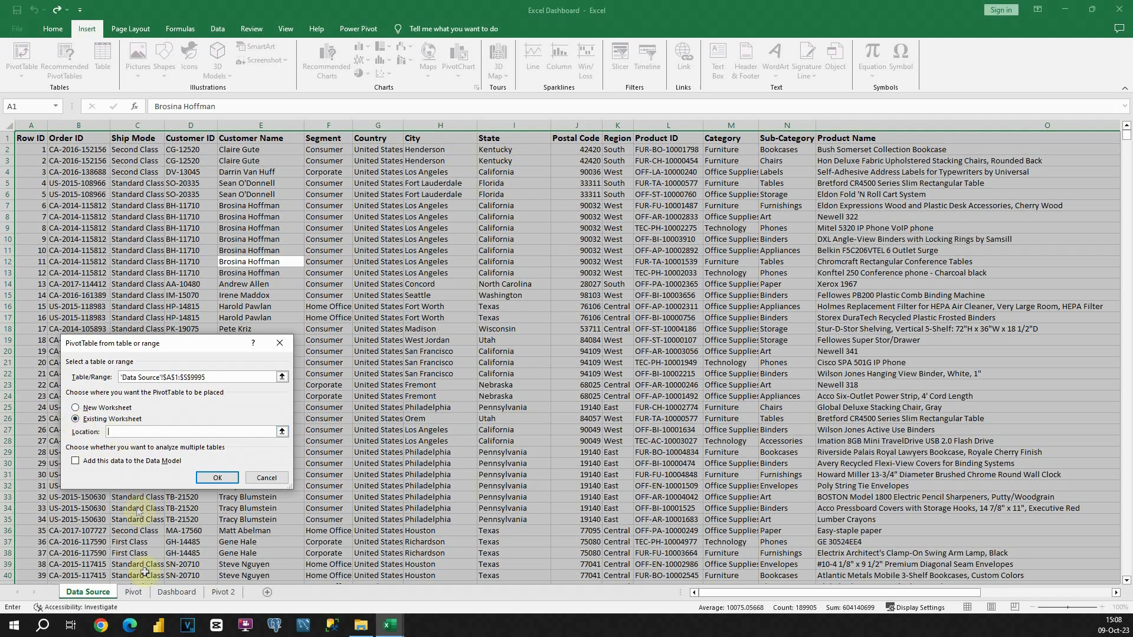
pyautogui.click(222, 592)
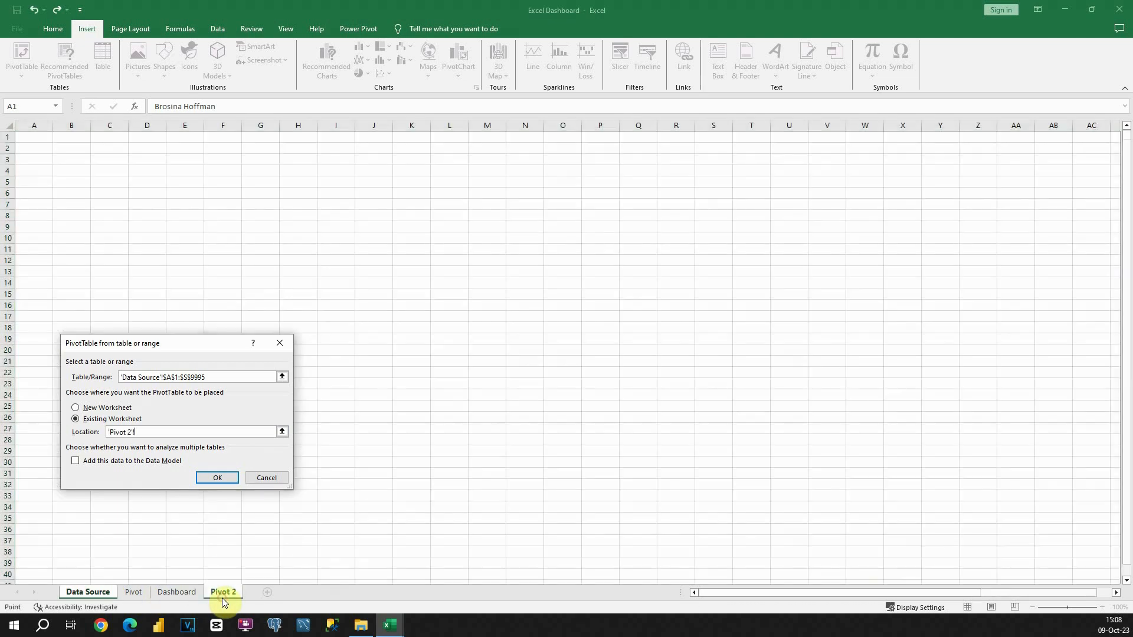
pyautogui.click(56, 149)
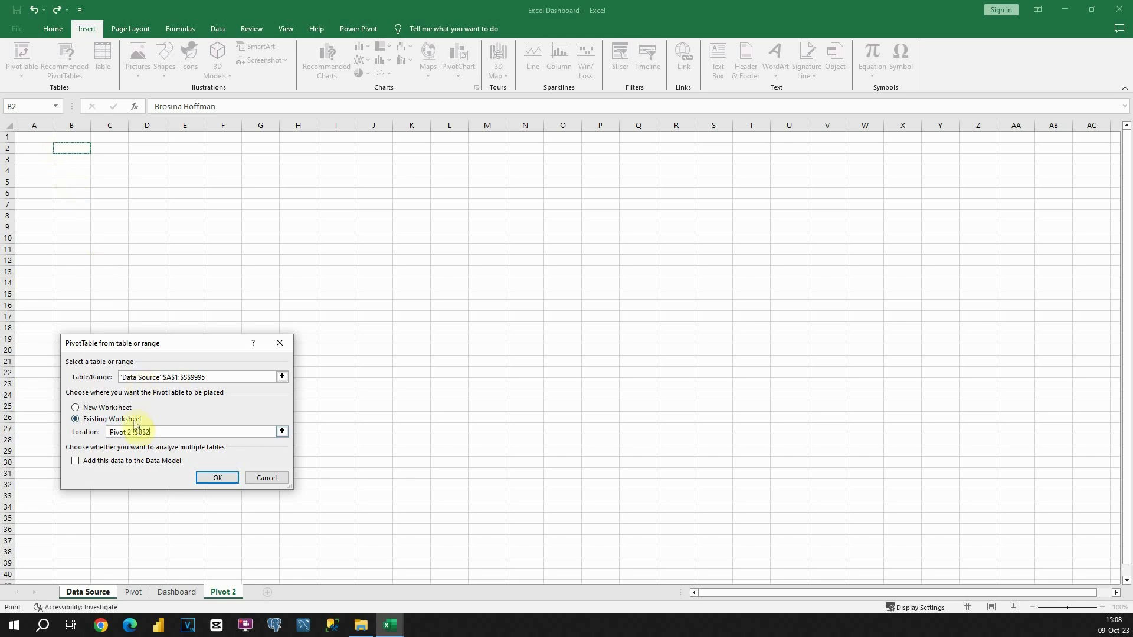
pyautogui.moveTo(164, 432); pyautogui.dragTo(106, 432)
pyautogui.click(202, 478)
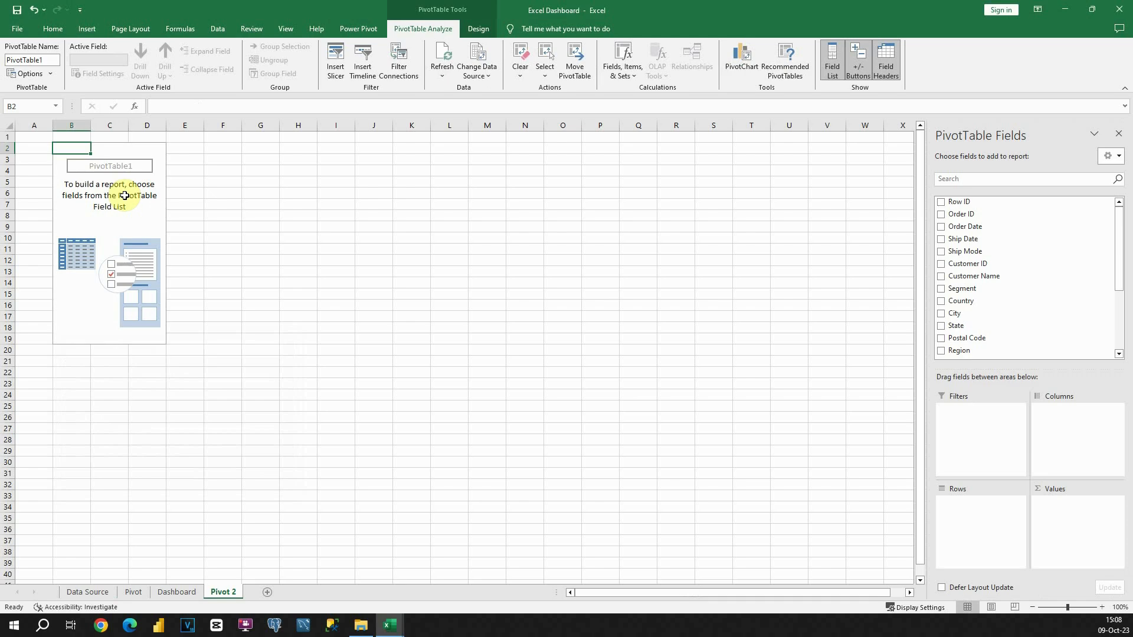
# Look over the empty PivotTable and its available fields, and add the State field to the rows.
pyautogui.moveTo(74, 147); pyautogui.dragTo(149, 338)
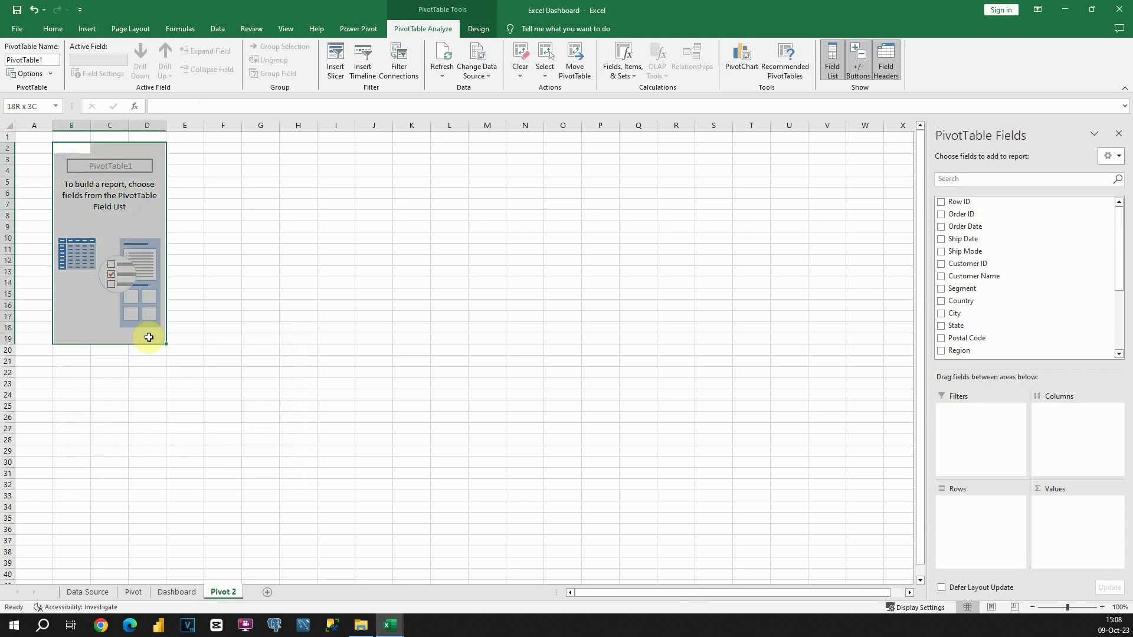
pyautogui.click(71, 148)
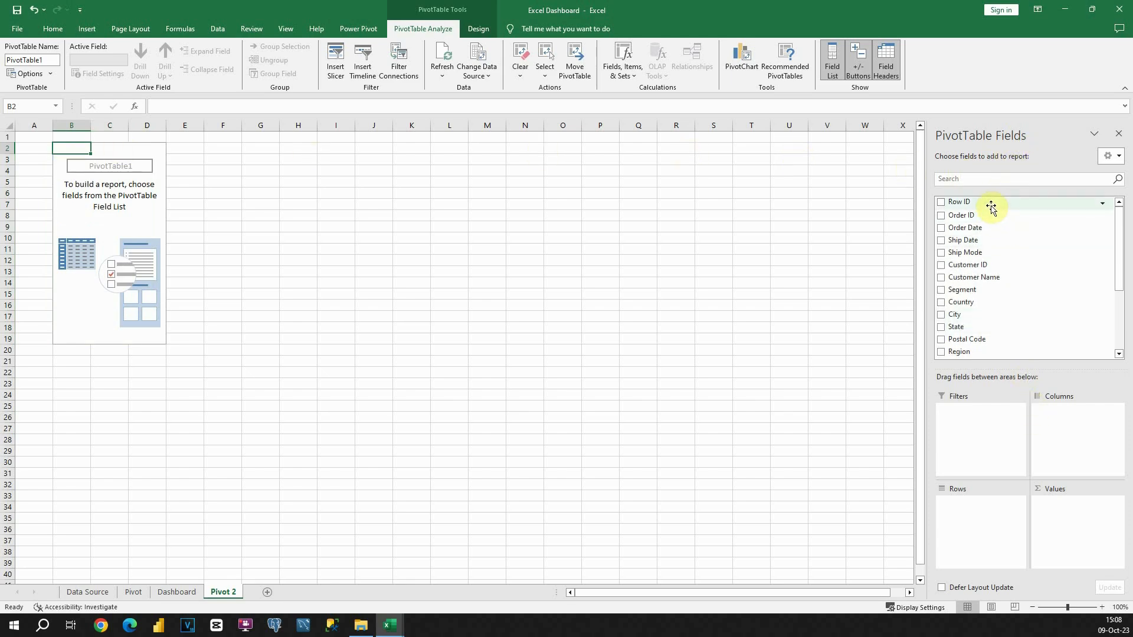
pyautogui.scroll(-3, 990, 213)
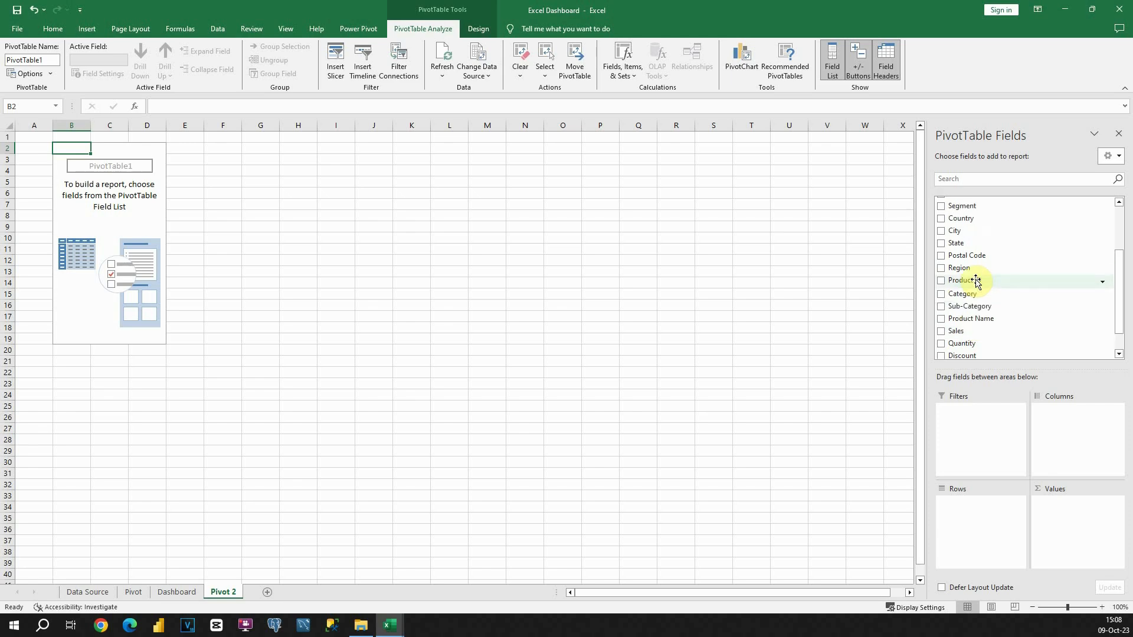
pyautogui.scroll(3, 976, 281)
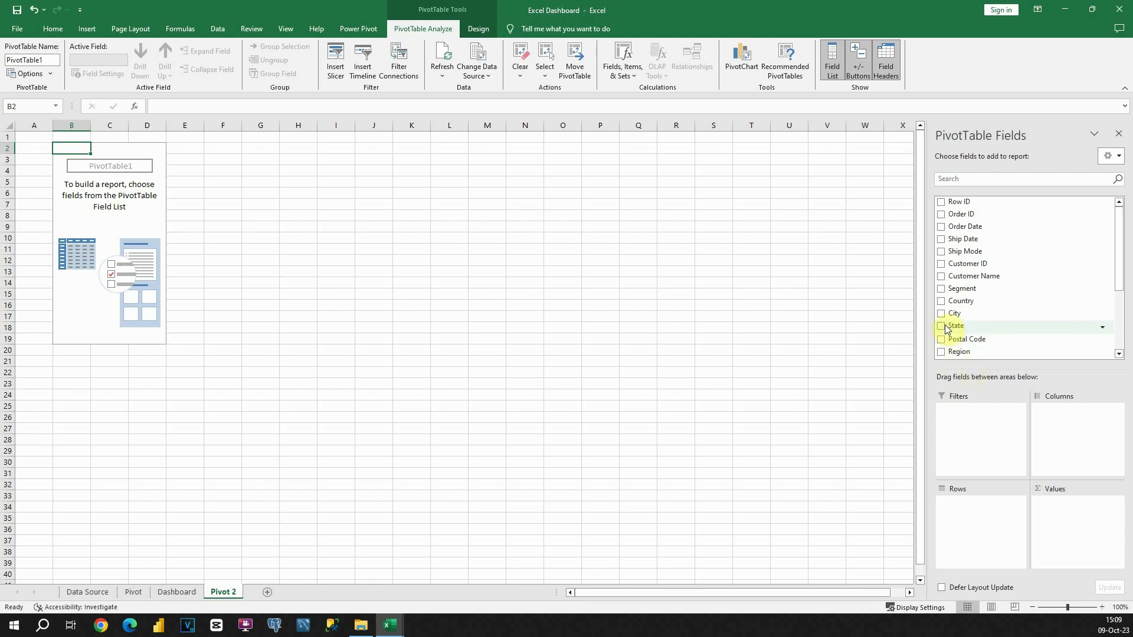
pyautogui.moveTo(954, 328); pyautogui.dragTo(966, 511)
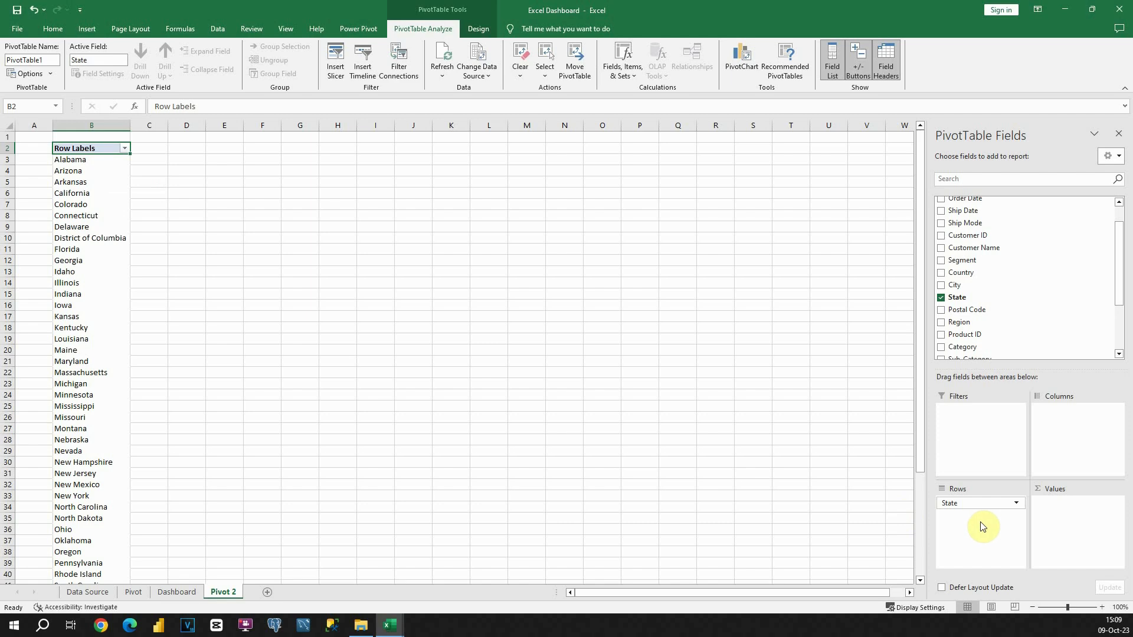
# Move the State field from rows to columns, return it to rows, and look through the state list.
pyautogui.moveTo(982, 504); pyautogui.dragTo(1063, 431)
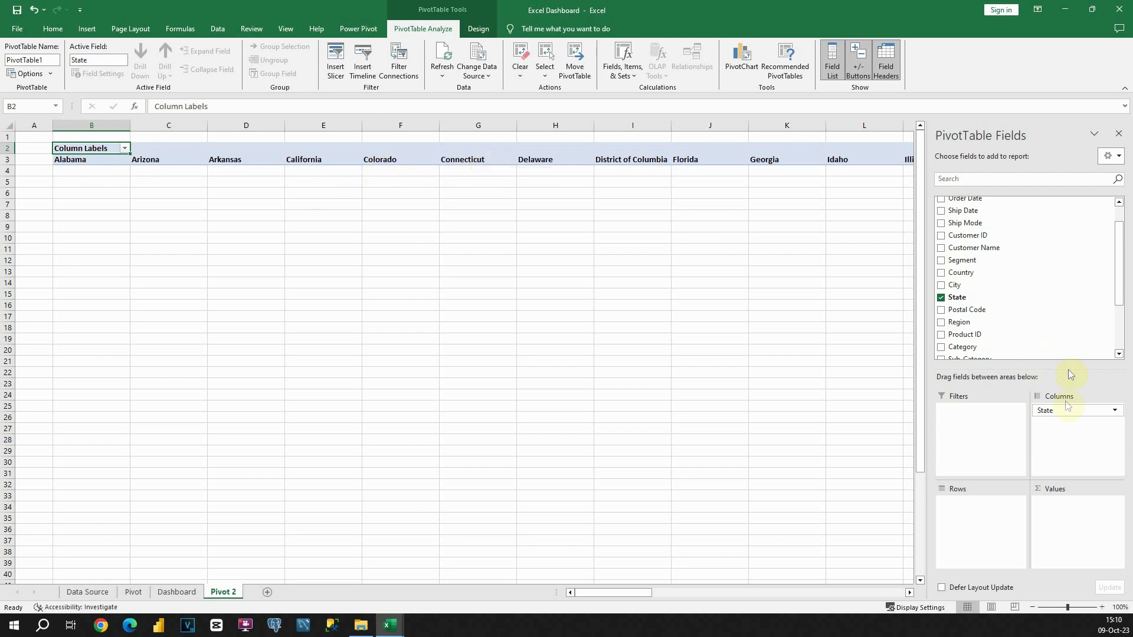
pyautogui.moveTo(1048, 411); pyautogui.dragTo(973, 513)
pyautogui.scroll(-6, 69, 236)
pyautogui.scroll(6, 69, 236)
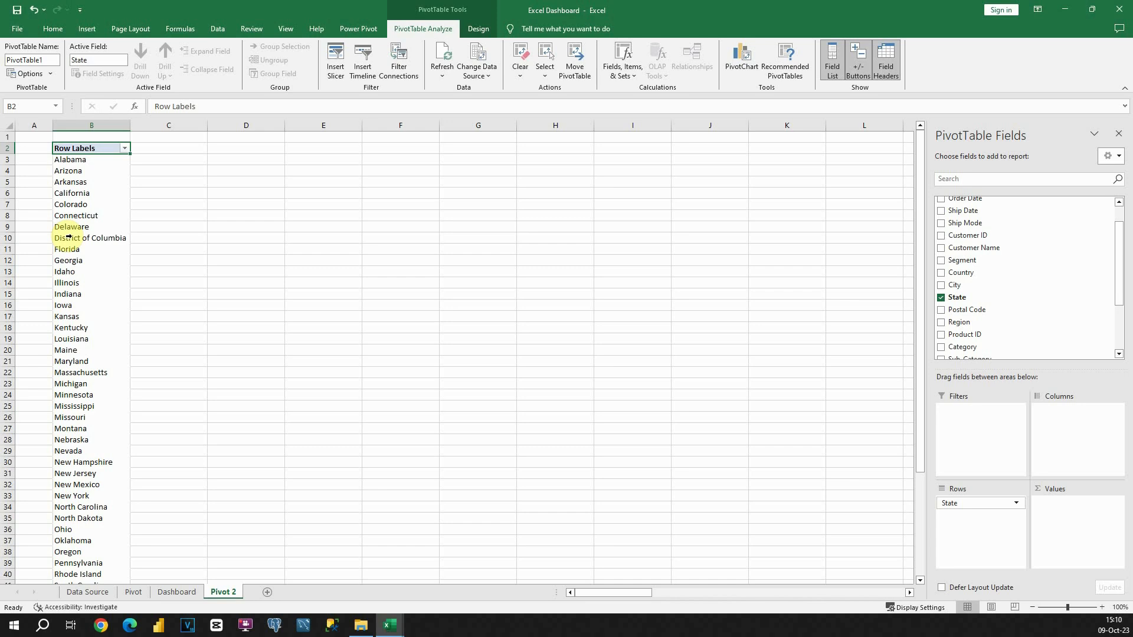
# Add the Sales field to the PivotTable values, summarized by Sum.
pyautogui.scroll(-2, 986, 263)
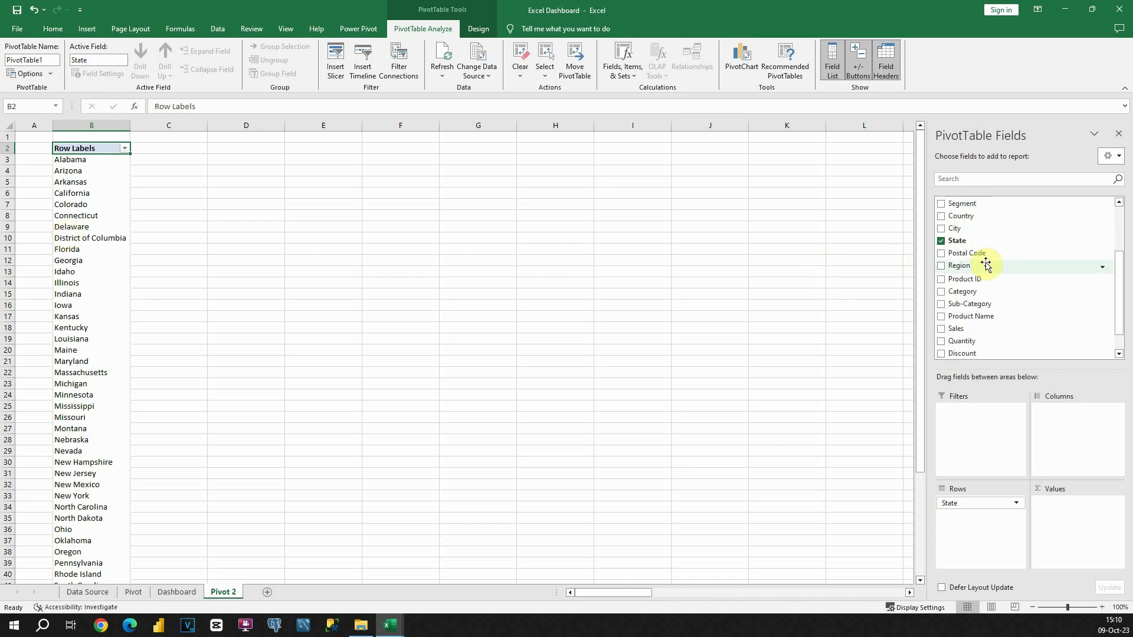
pyautogui.scroll(-1, 986, 264)
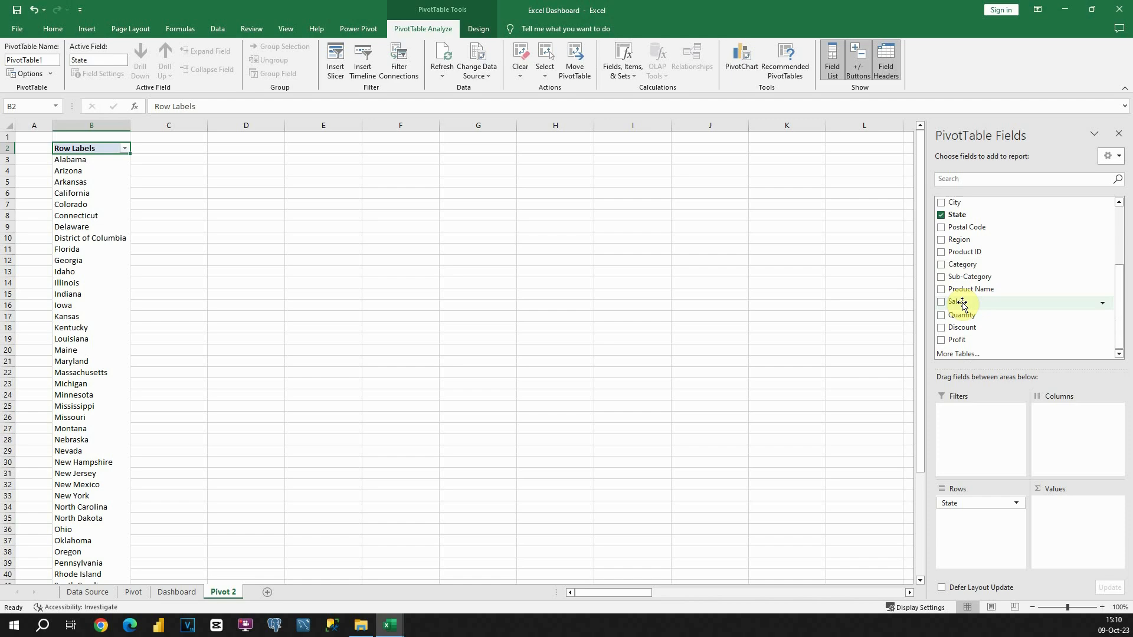
pyautogui.moveTo(962, 303); pyautogui.dragTo(966, 306)
pyautogui.moveTo(1060, 483); pyautogui.dragTo(1067, 519)
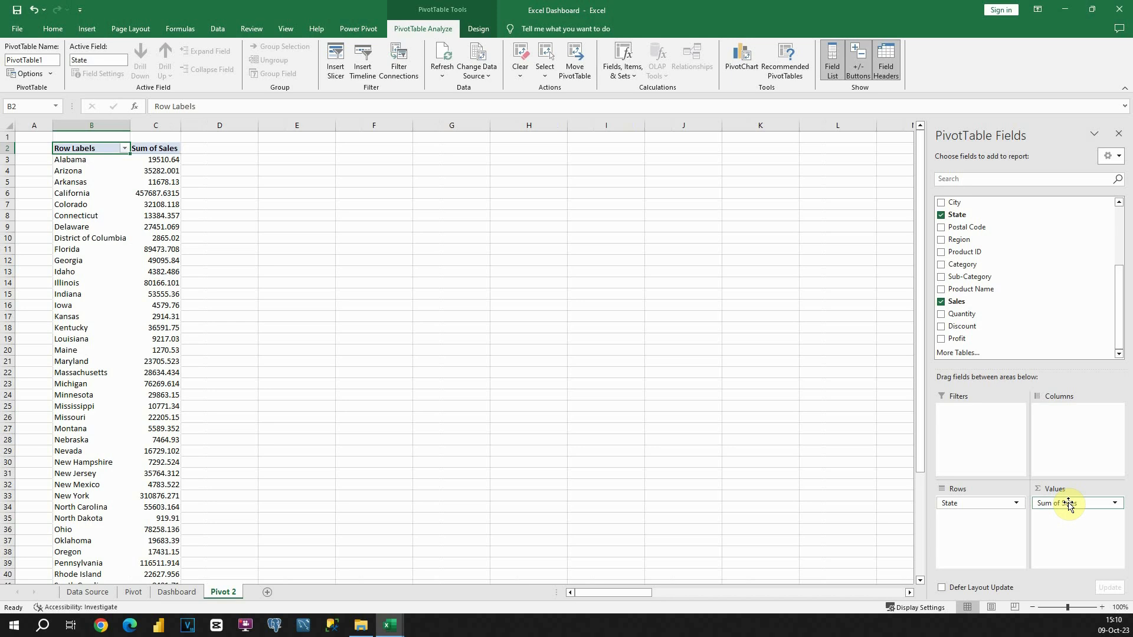
pyautogui.click(1114, 503)
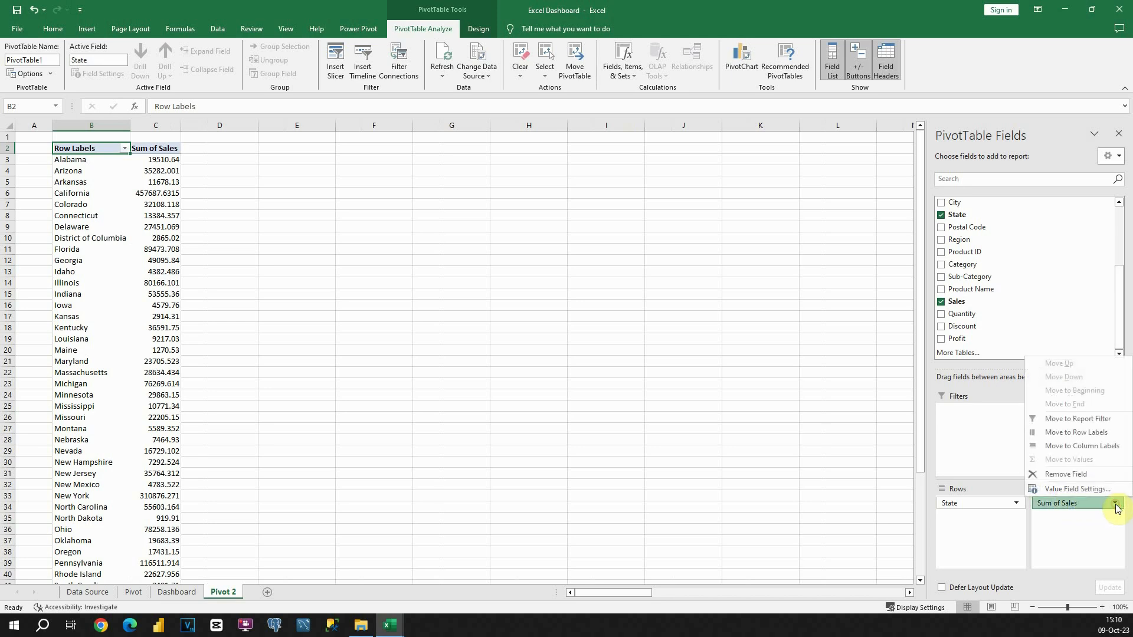
pyautogui.click(1078, 489)
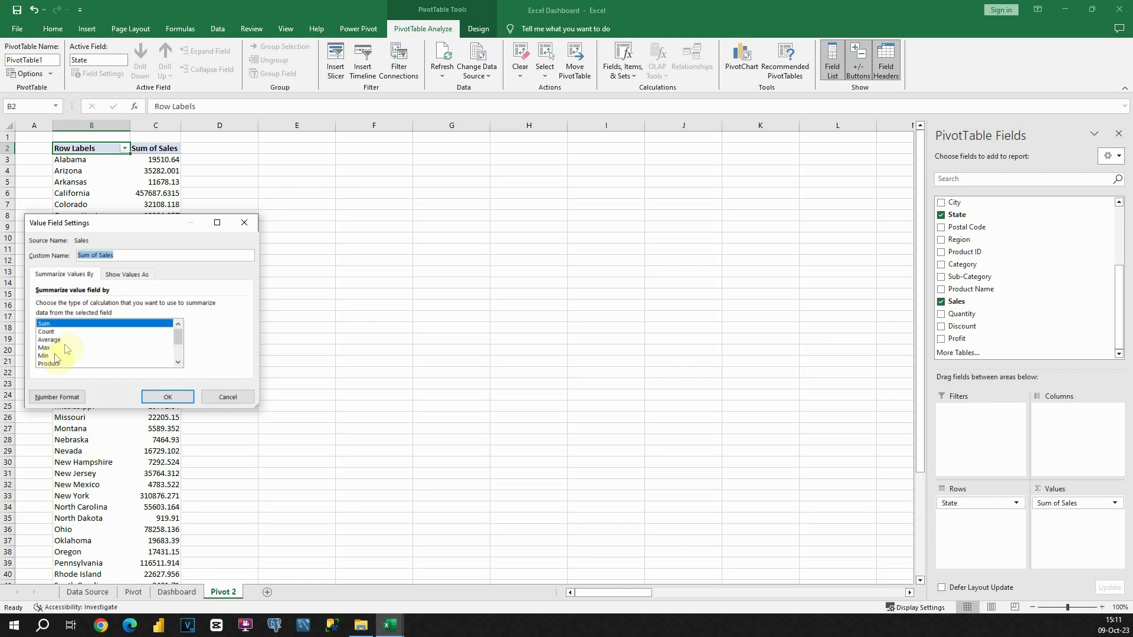
pyautogui.click(163, 396)
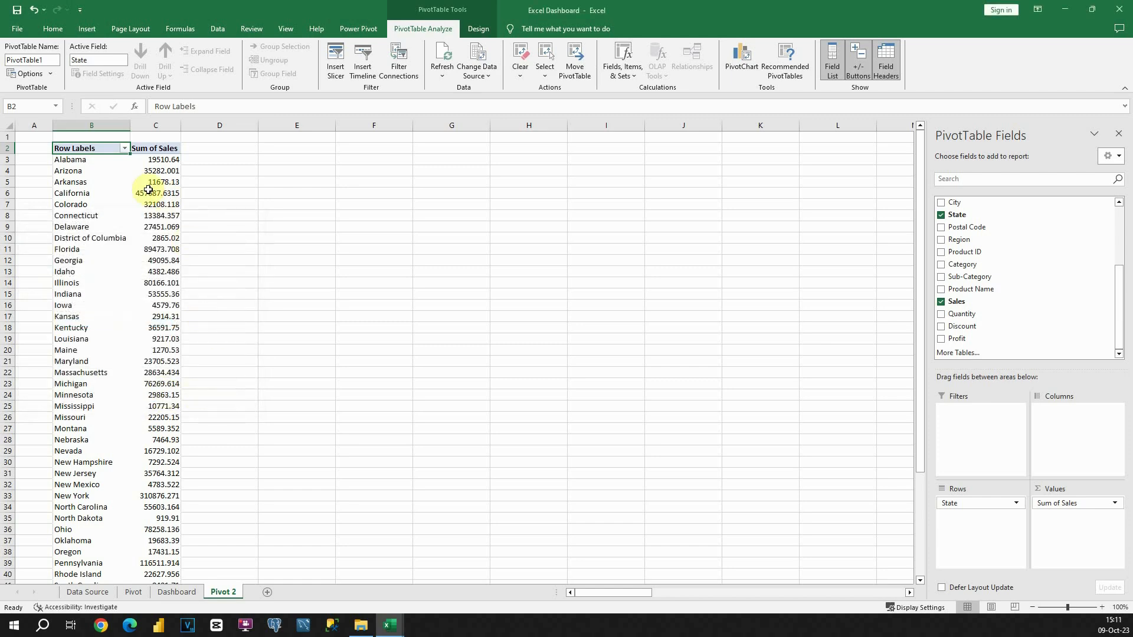
# Check the Alabama and California sales rows, and apply the comma number style to the whole Sum of Sales column.
pyautogui.click(156, 161)
pyautogui.click(98, 163)
pyautogui.click(101, 189)
pyautogui.click(151, 195)
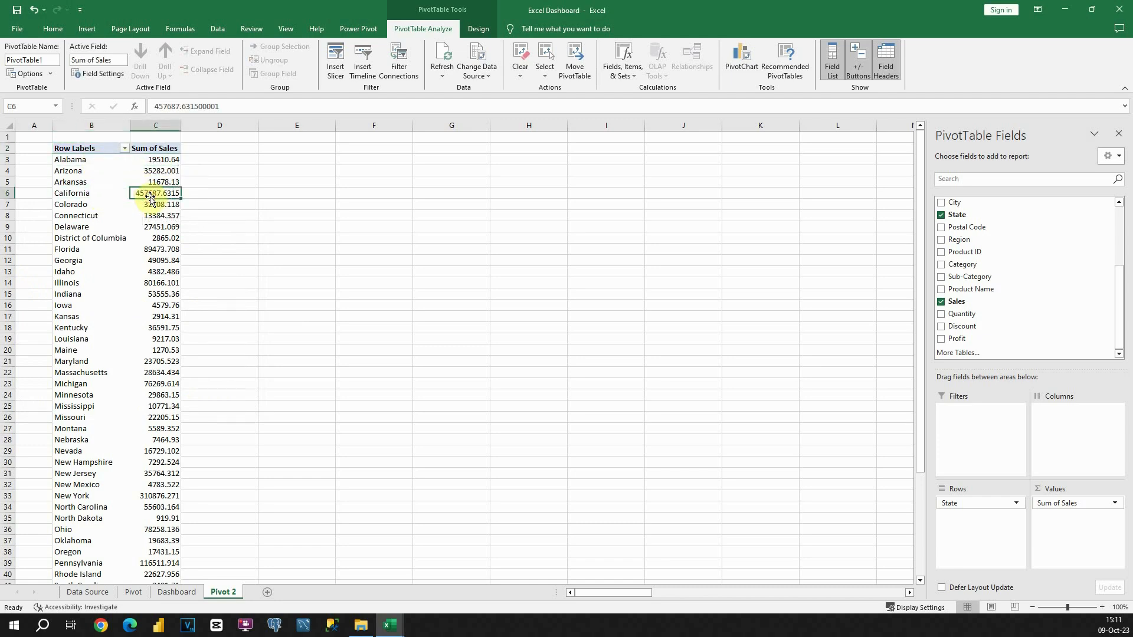
pyautogui.click(155, 125)
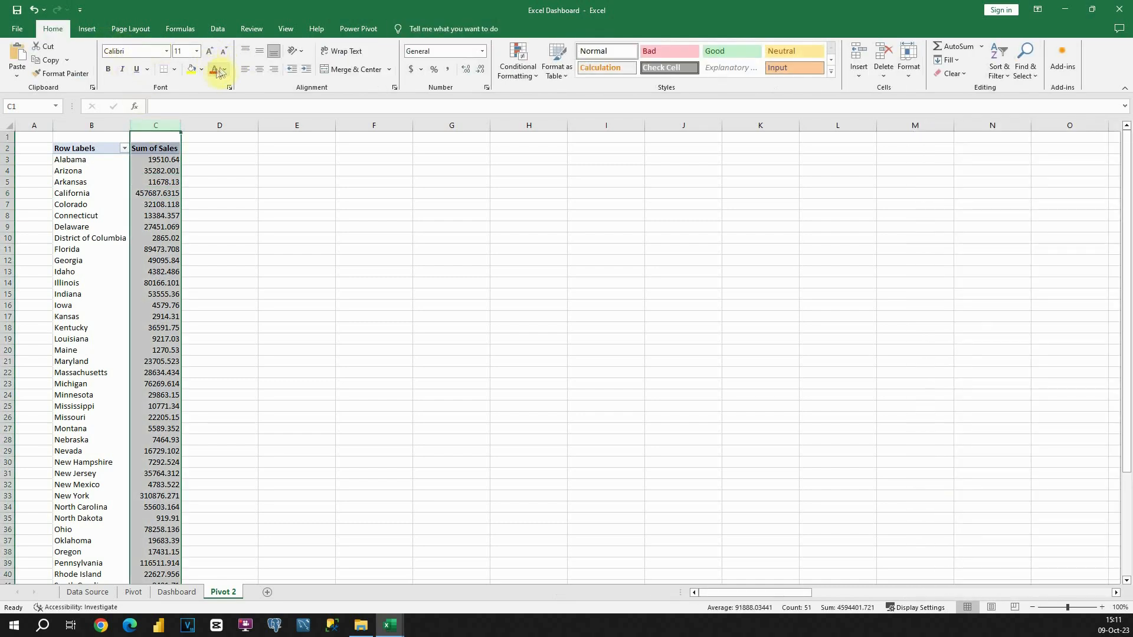
pyautogui.click(448, 71)
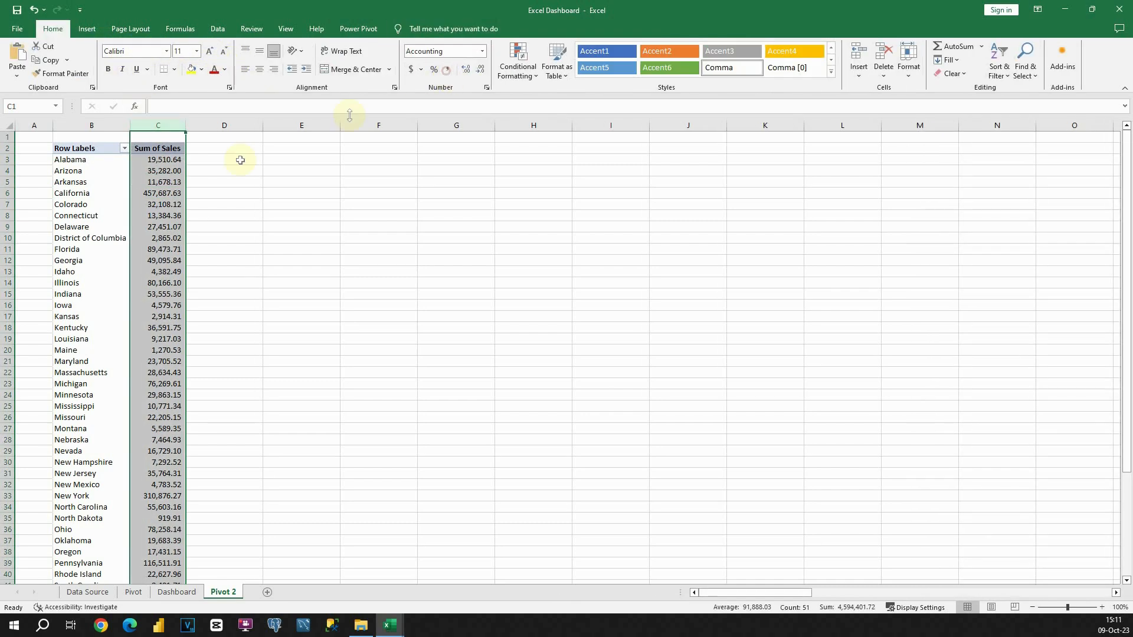
pyautogui.click(152, 307)
# Rename the Row Labels header in cell B2 to "State".
pyautogui.click(68, 150)
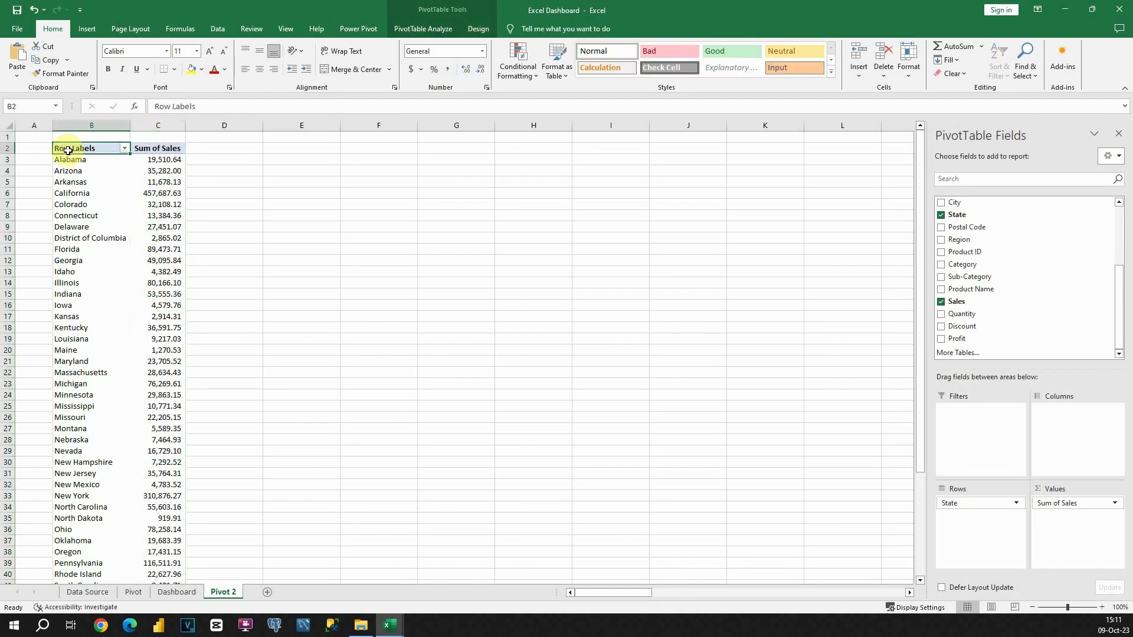
pyautogui.write('State')
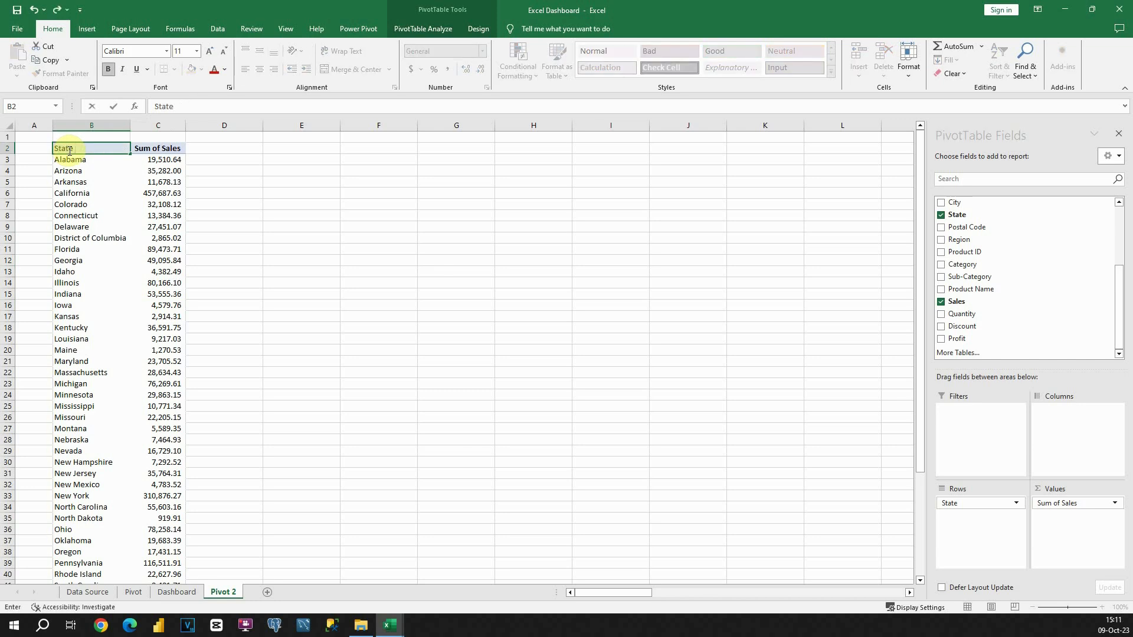
pyautogui.press('Return')
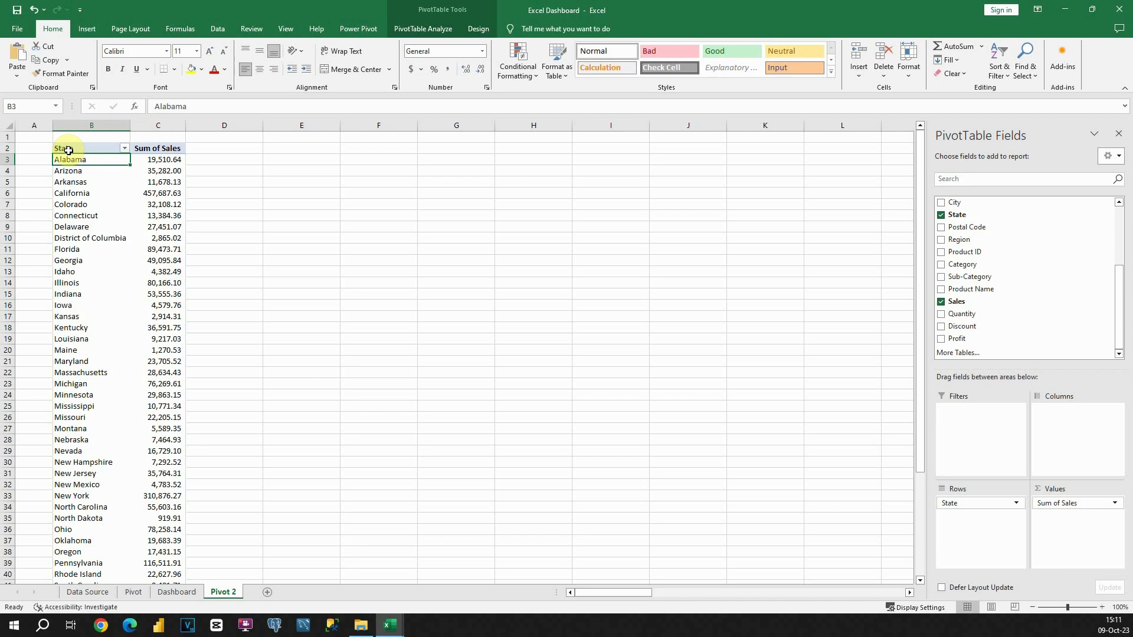
# Copy the entire sales-by-state PivotTable and paste the duplicate at cell E2.
pyautogui.click(75, 148)
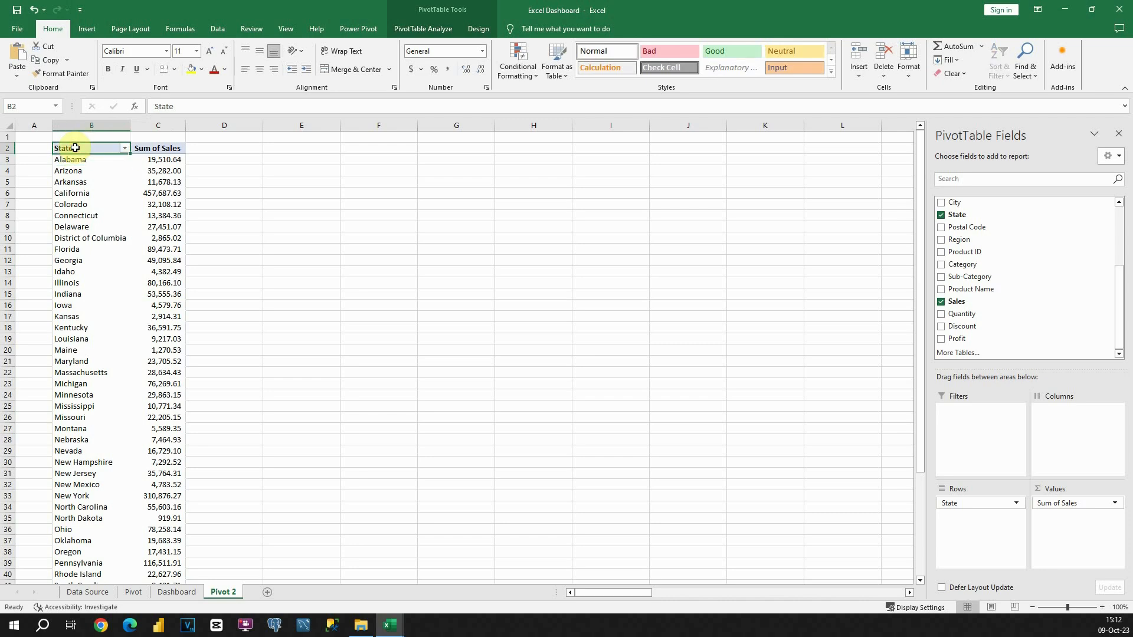
pyautogui.hotkey('ctrl', 'c')
pyautogui.hotkey('ctrl', 'a')
pyautogui.scroll(-4, 79, 147)
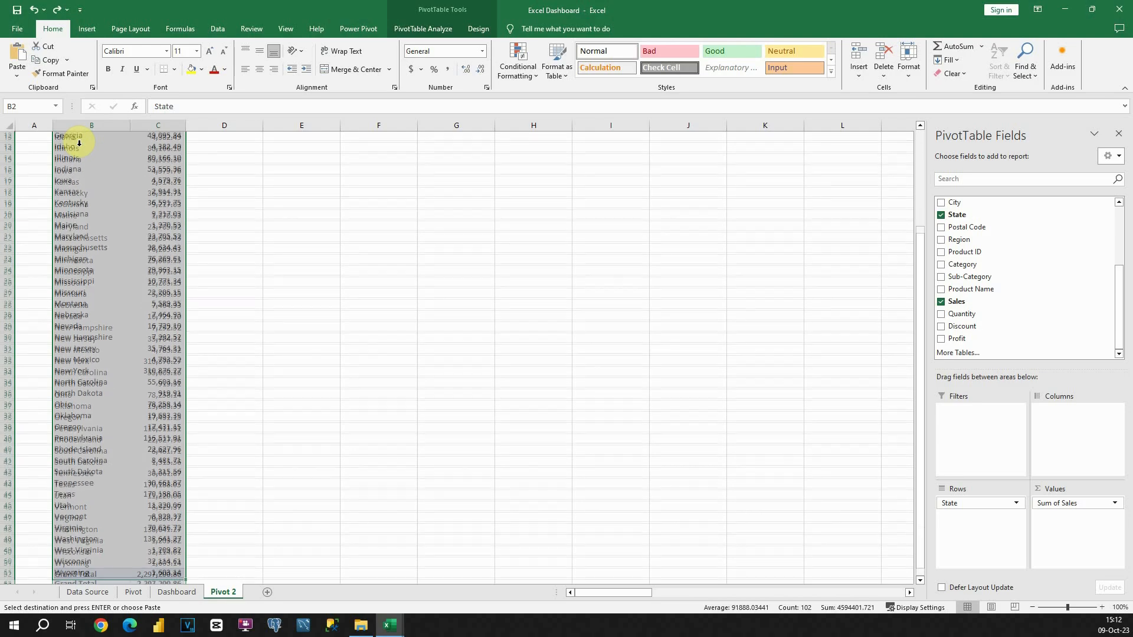
pyautogui.scroll(4, 79, 147)
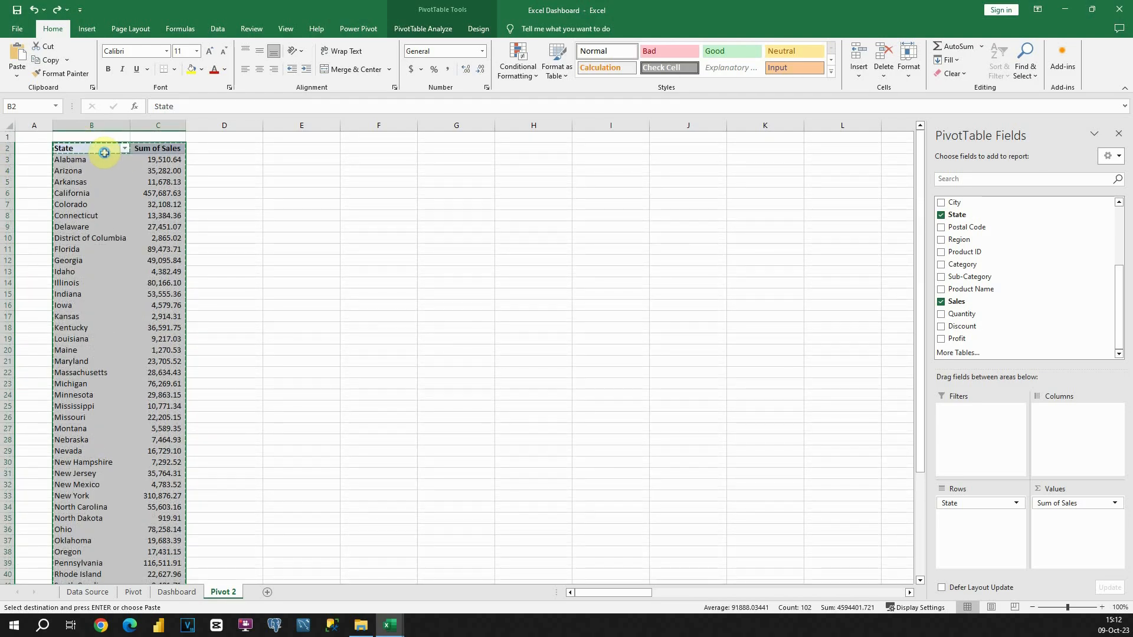
pyautogui.click(275, 148)
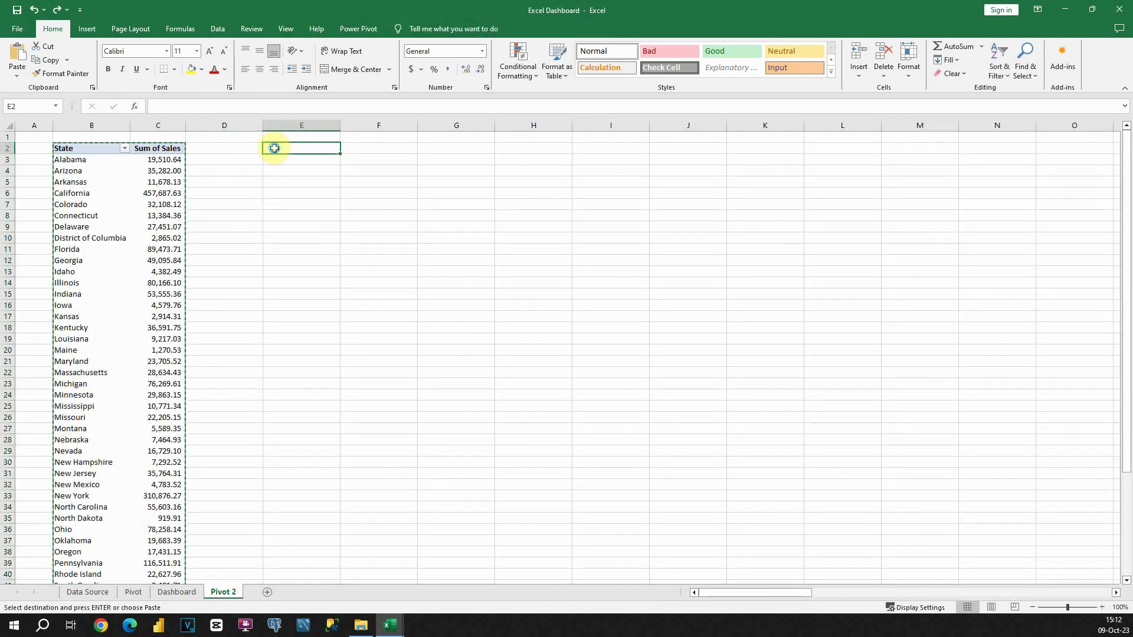
pyautogui.hotkey('ctrl', 'v')
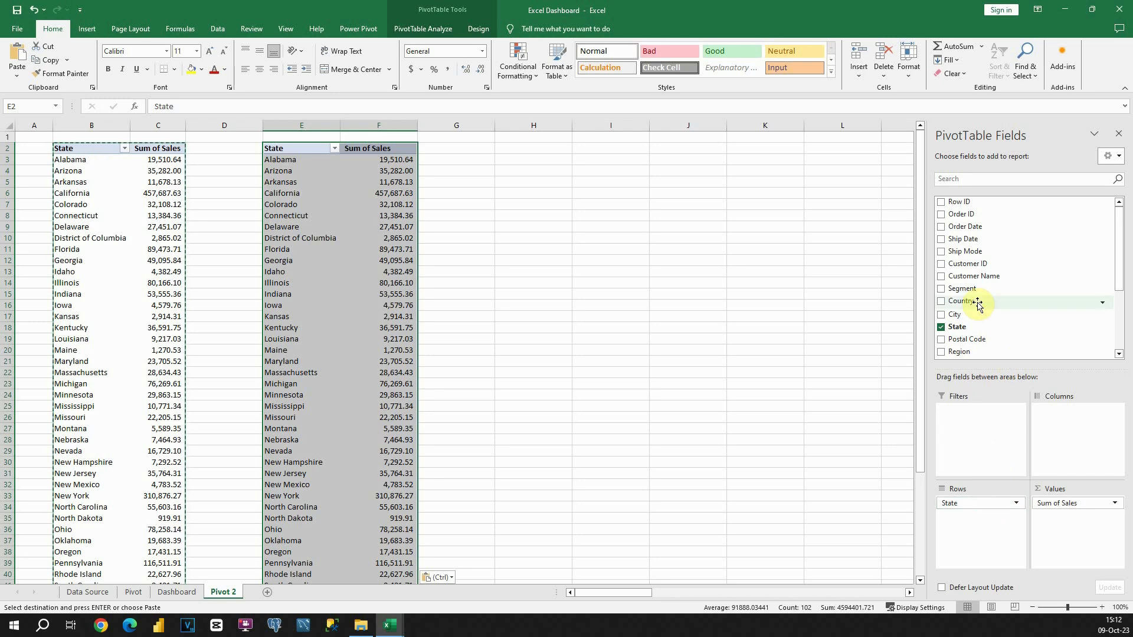
# Add Product Name above State in the copied PivotTable's rows and inspect the California and Florida sales under the first product.
pyautogui.scroll(-2, 978, 304)
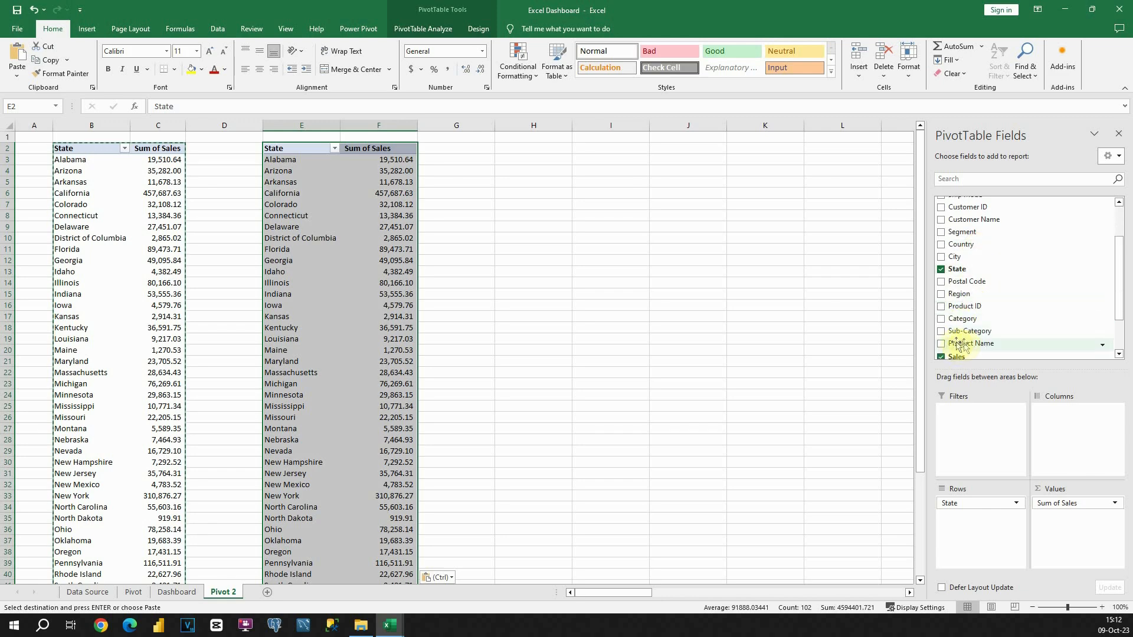
pyautogui.moveTo(955, 347); pyautogui.dragTo(969, 500)
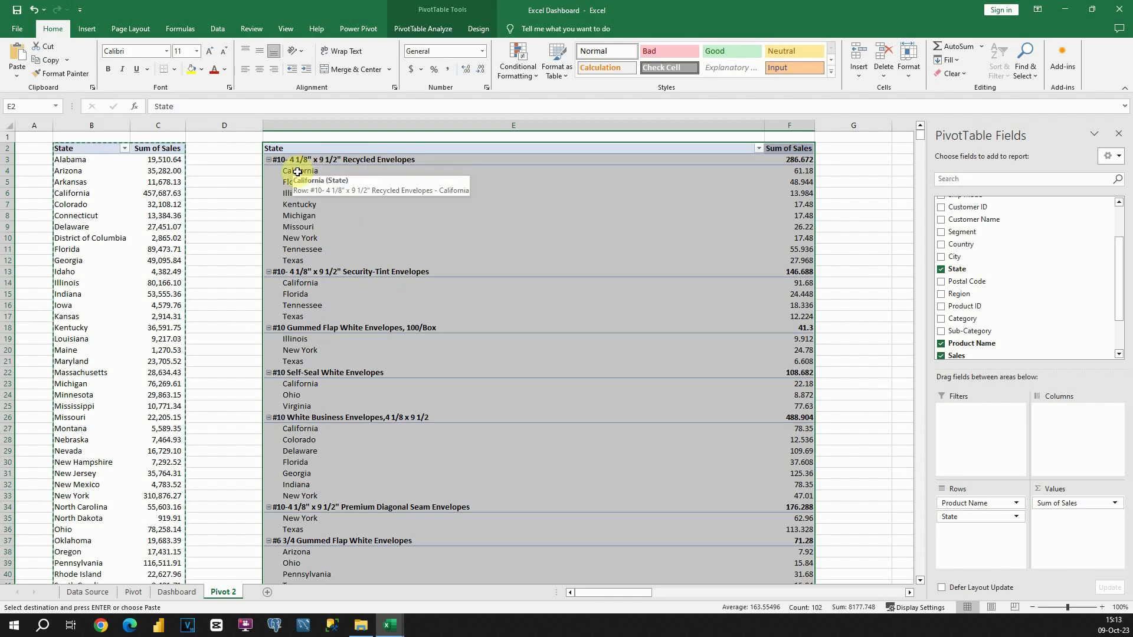
pyautogui.click(370, 160)
pyautogui.click(307, 170)
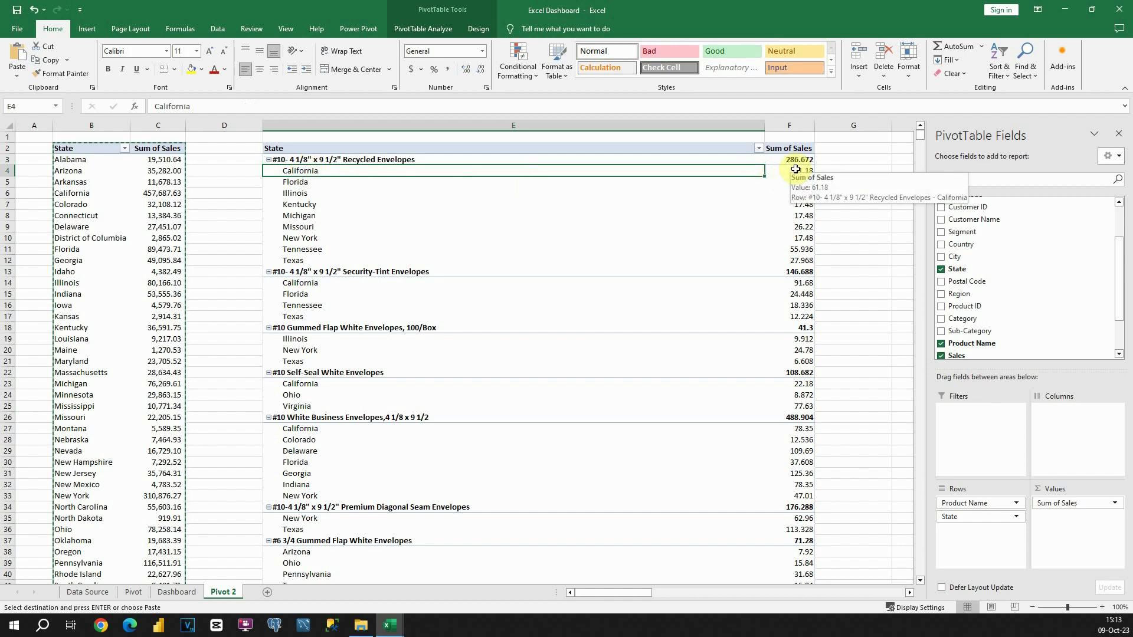
pyautogui.click(315, 183)
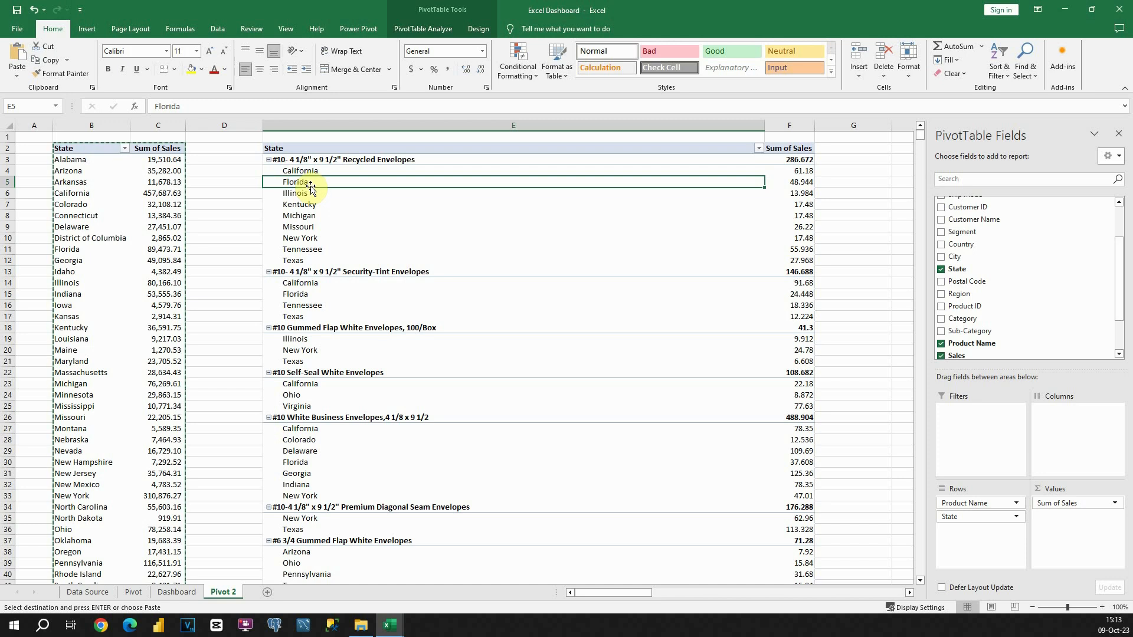
pyautogui.click(339, 154)
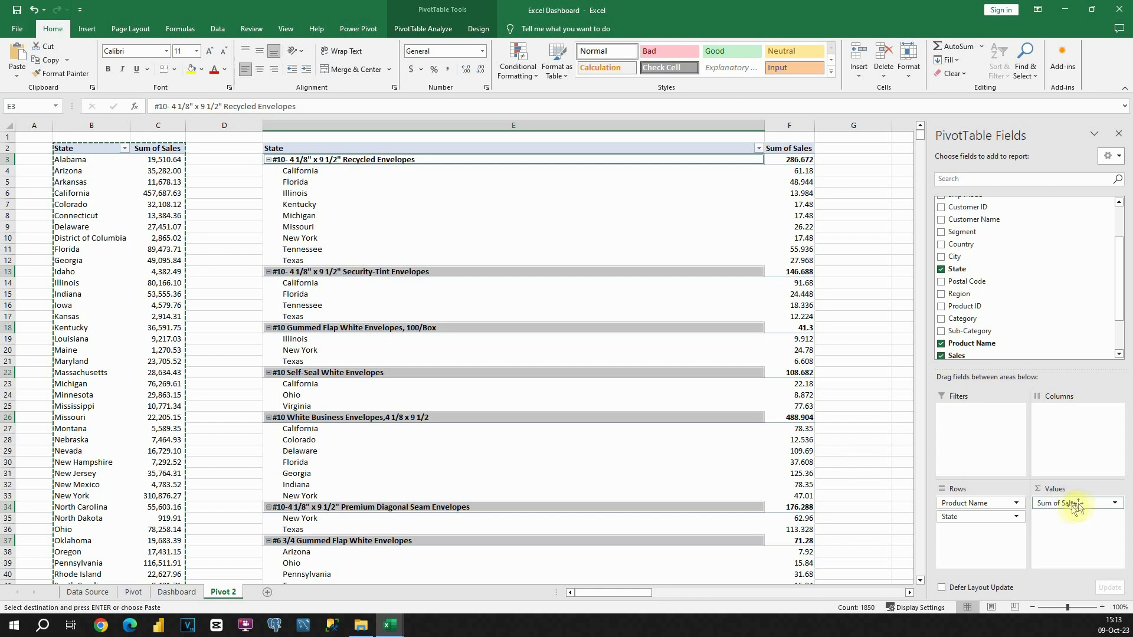
# Replace State and Product Name with Category as the only row field of the PivotTable at E2.
pyautogui.moveTo(977, 518); pyautogui.dragTo(870, 452)
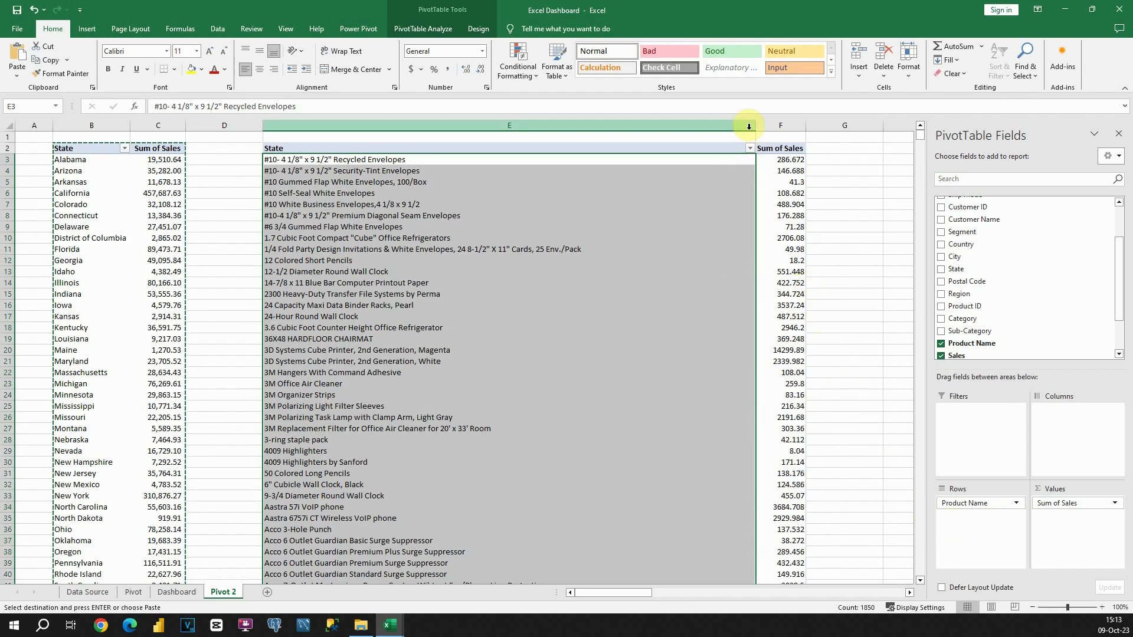
pyautogui.moveTo(749, 125); pyautogui.dragTo(595, 125)
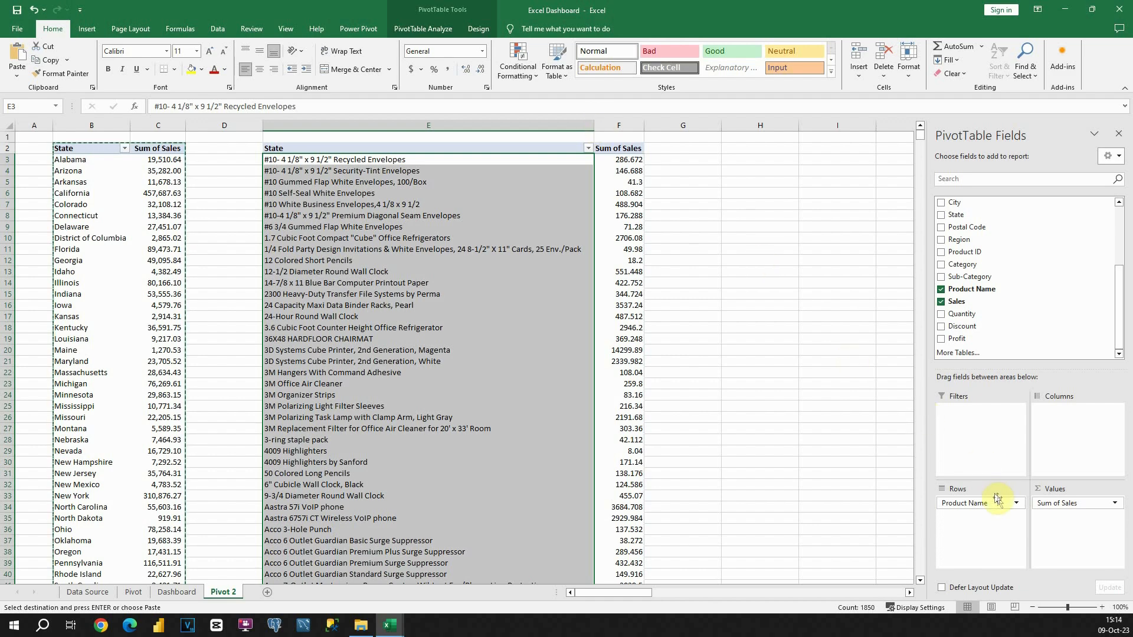
pyautogui.moveTo(999, 504); pyautogui.dragTo(981, 238)
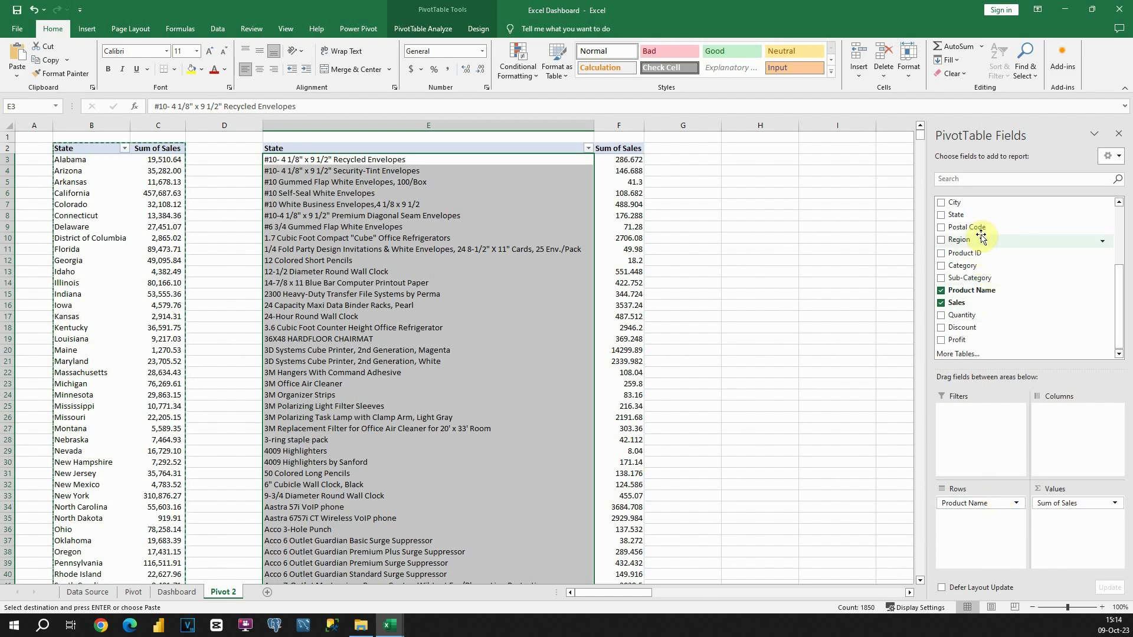
pyautogui.moveTo(981, 237); pyautogui.dragTo(970, 504)
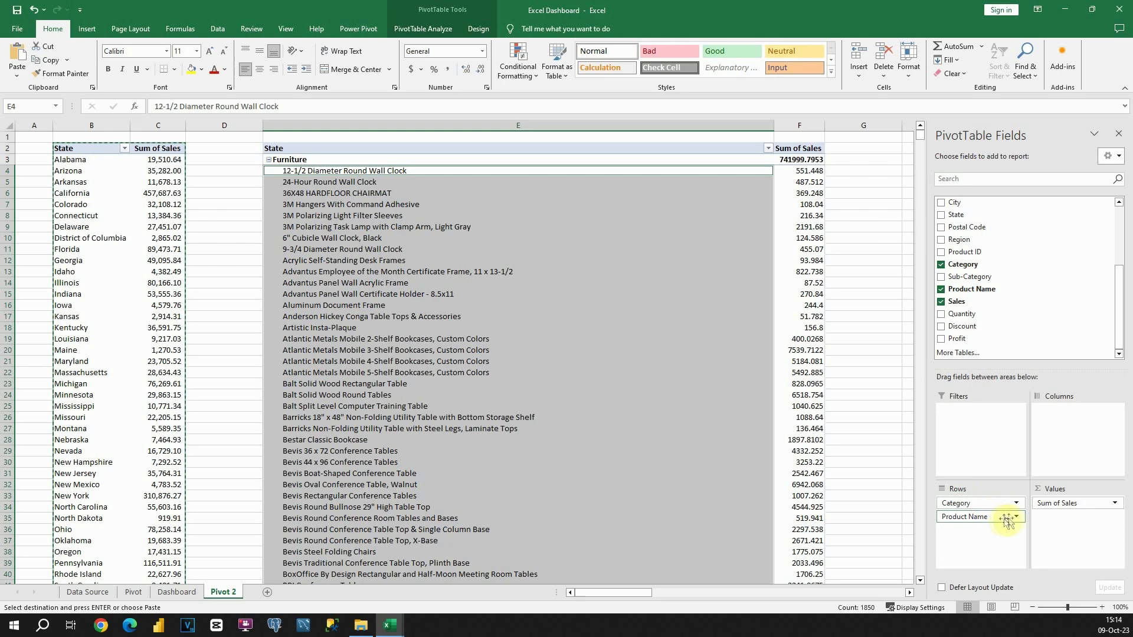
pyautogui.moveTo(997, 517); pyautogui.dragTo(882, 459)
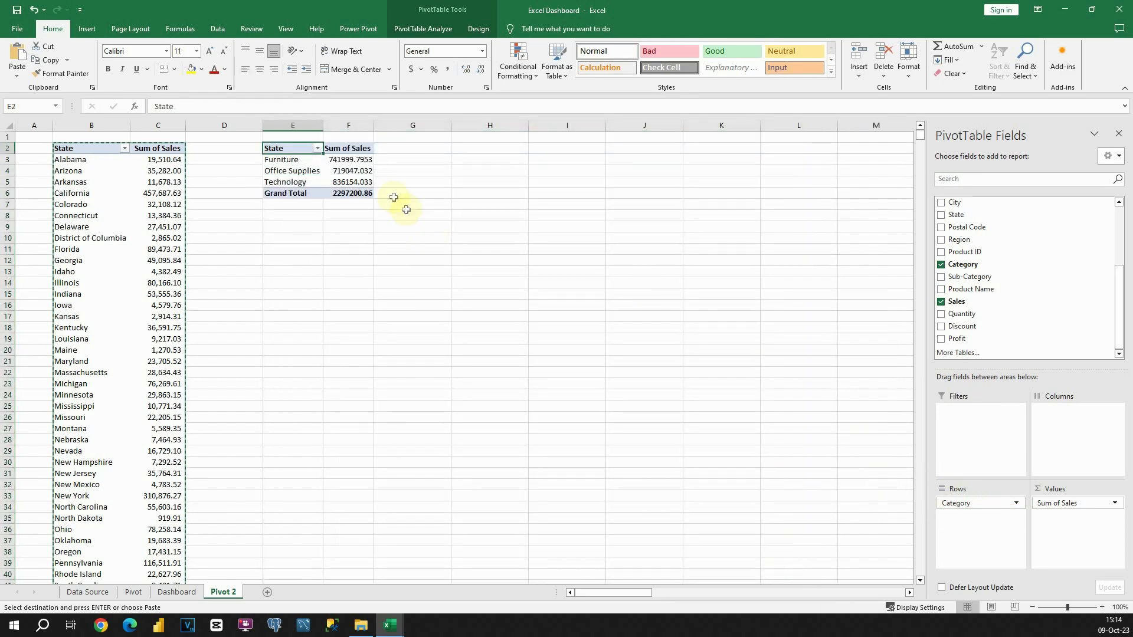
# Apply the comma number style to the Sum of Sales column of the category PivotTable, F2:F6.
pyautogui.moveTo(349, 150); pyautogui.dragTo(354, 194)
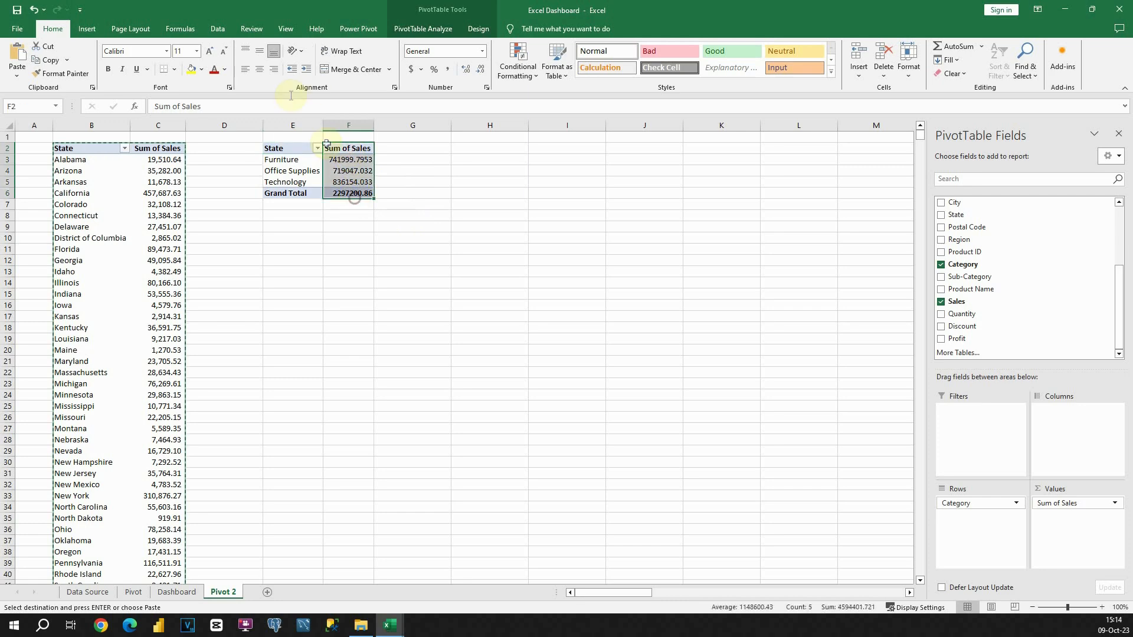
pyautogui.click(447, 70)
pyautogui.click(413, 196)
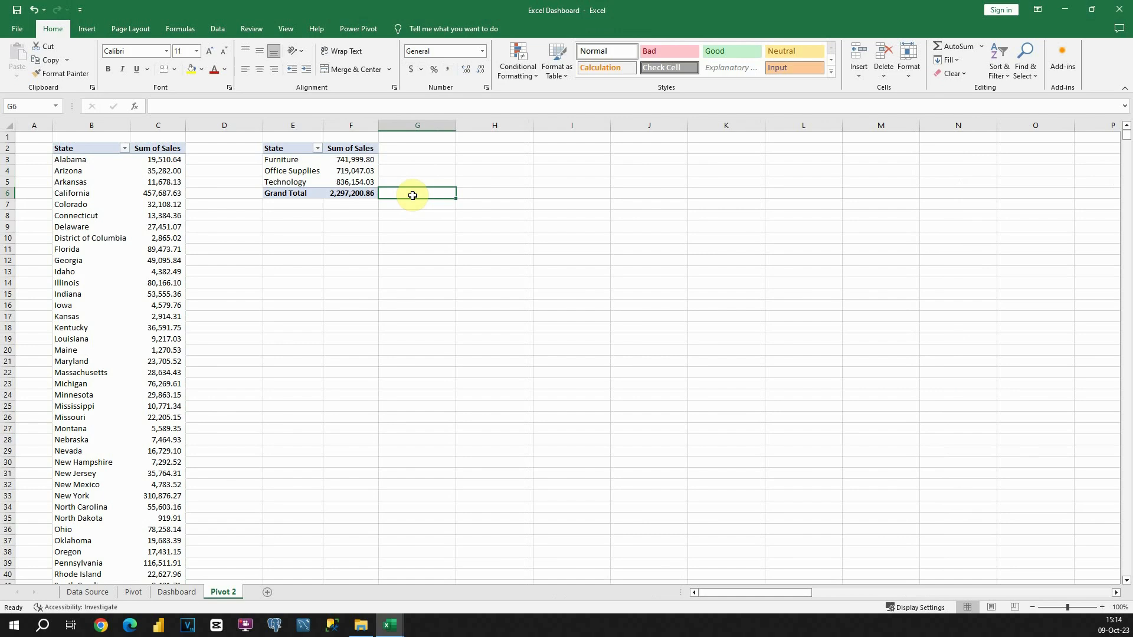
# Copy the category PivotTable in E2:F6 and paste the duplicate at cell E8.
pyautogui.moveTo(297, 148); pyautogui.dragTo(344, 191)
pyautogui.hotkey('ctrl', 'c')
pyautogui.click(298, 216)
pyautogui.hotkey('ctrl', 'v')
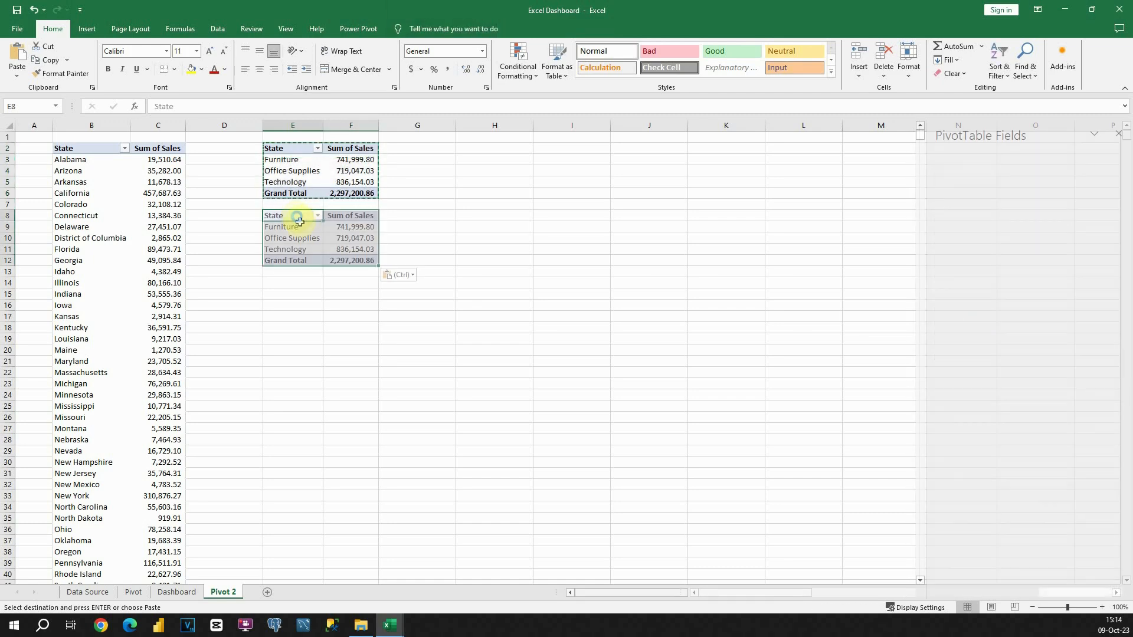
# Replace Category with Sub-Category as the row field of the PivotTable at E8, and clear the copy selection.
pyautogui.click(339, 238)
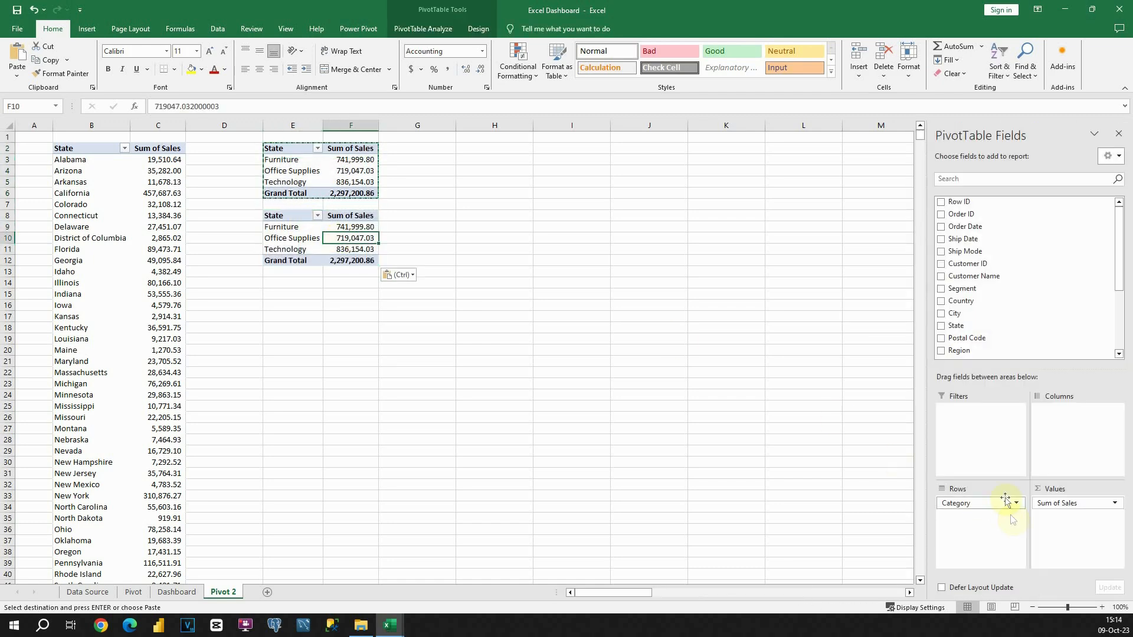
pyautogui.scroll(-3, 988, 282)
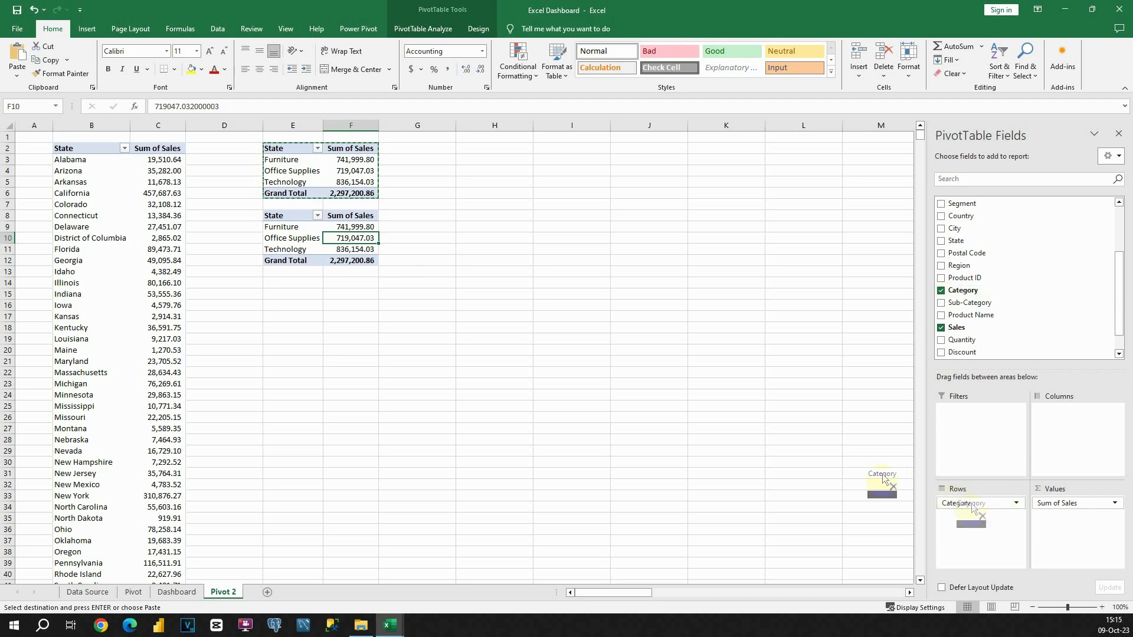
pyautogui.click(943, 291)
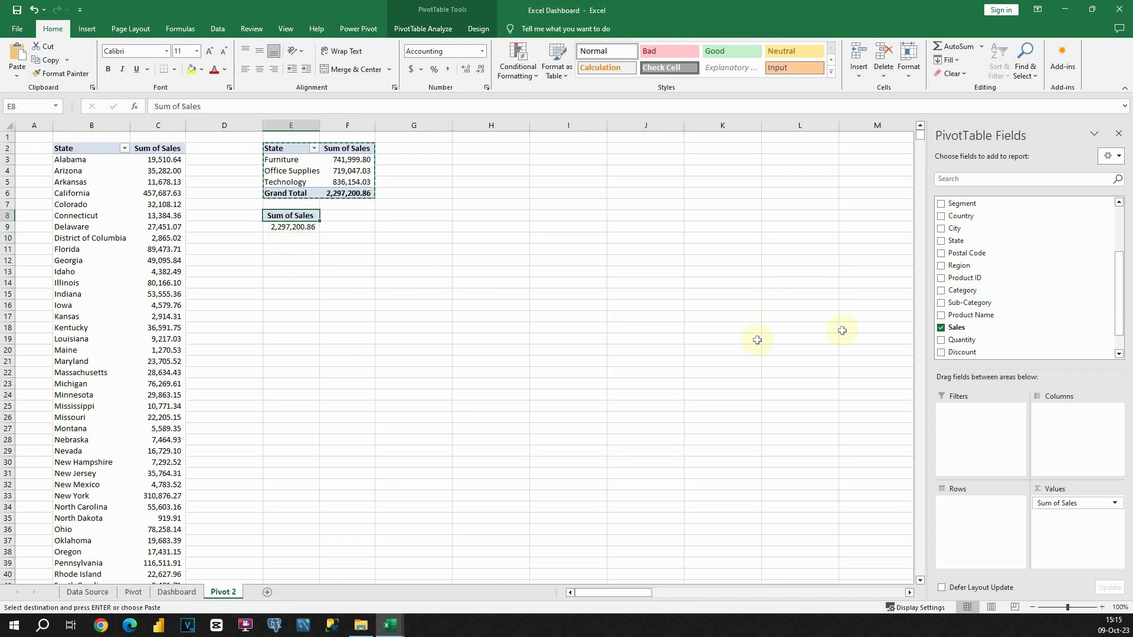
pyautogui.click(942, 304)
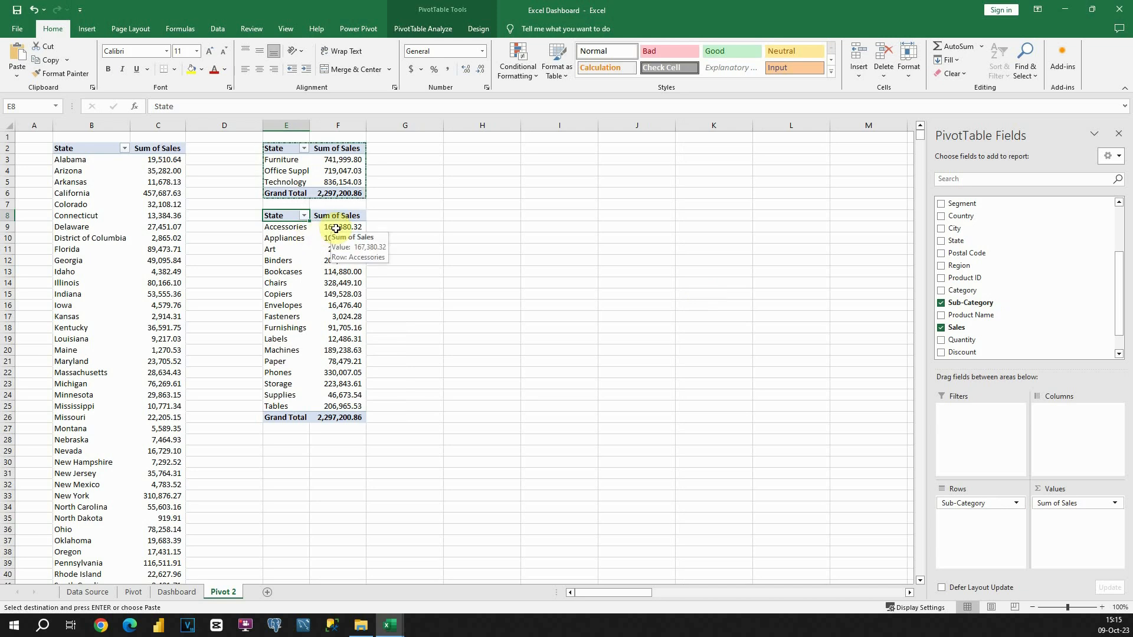
pyautogui.press('Escape')
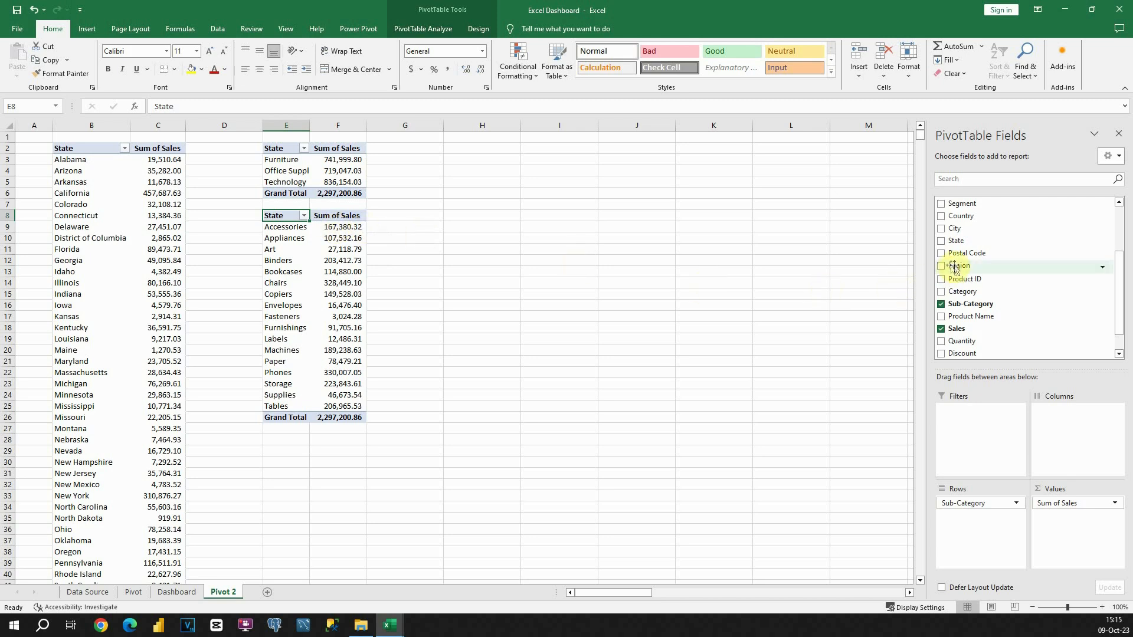
# Copy the category PivotTable in E2:F6 and paste the duplicate at cell H2.
pyautogui.moveTo(289, 149); pyautogui.dragTo(336, 190)
pyautogui.hotkey('ctrl', 'c')
pyautogui.click(463, 149)
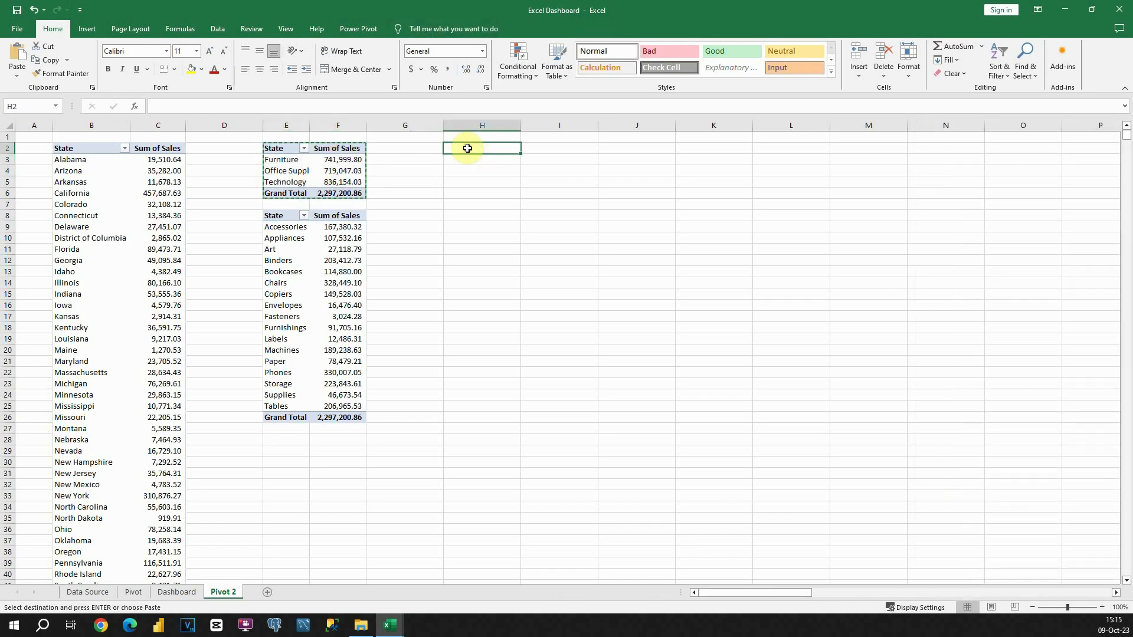
pyautogui.hotkey('ctrl', 'v')
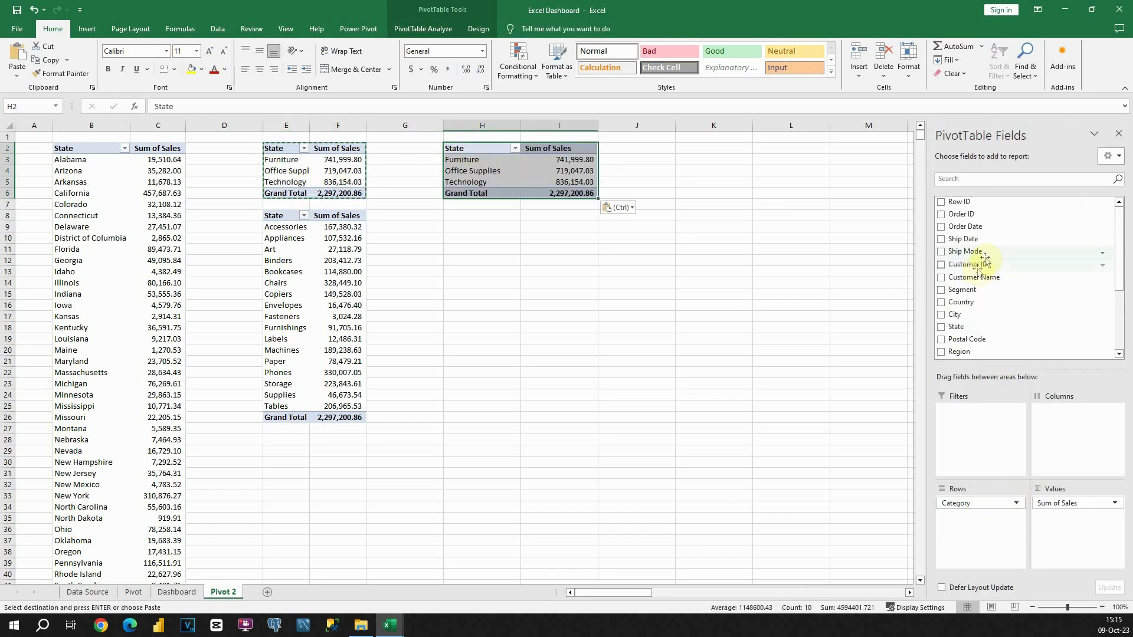
# Replace Category with Region as the row field of the PivotTable at H2.
pyautogui.moveTo(968, 351); pyautogui.dragTo(985, 503)
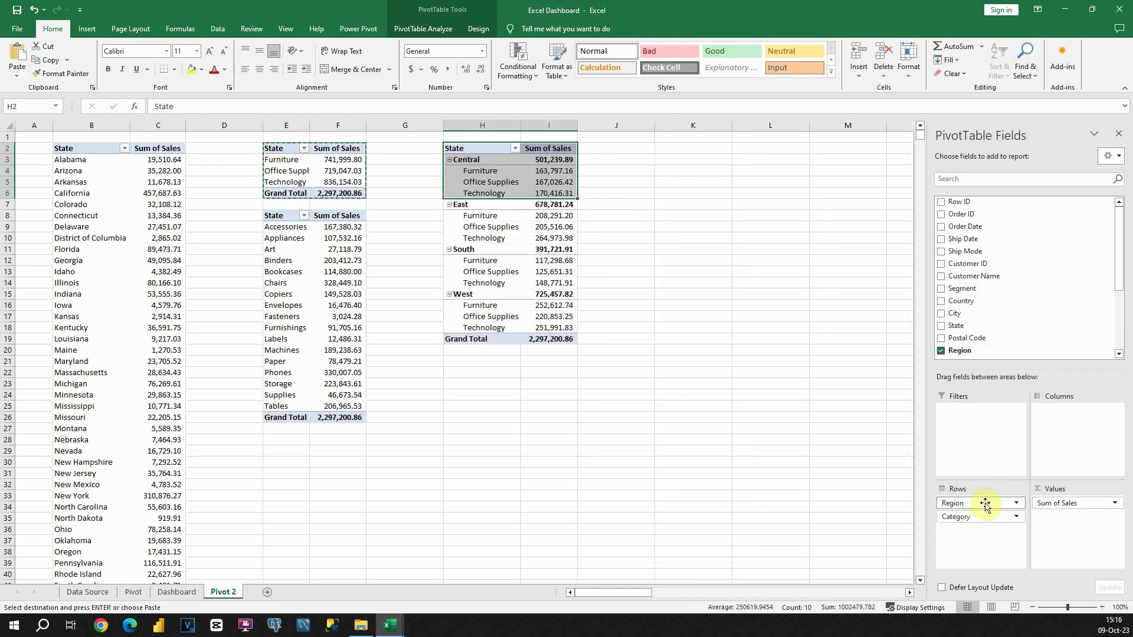
pyautogui.moveTo(956, 517); pyautogui.dragTo(875, 469)
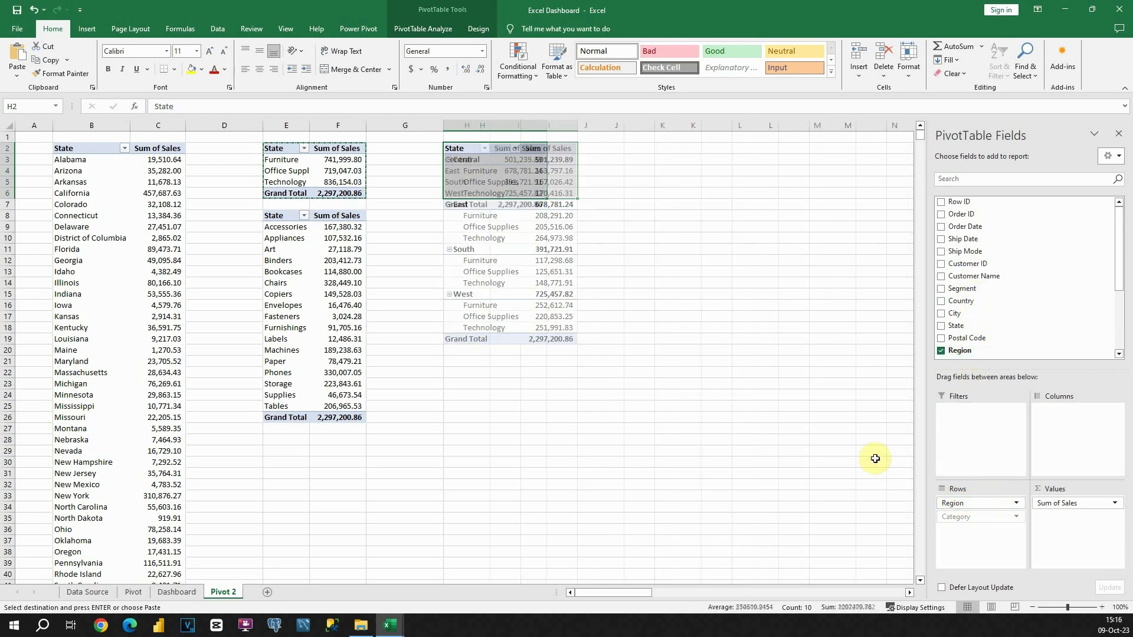
pyautogui.press('Escape')
pyautogui.click(497, 159)
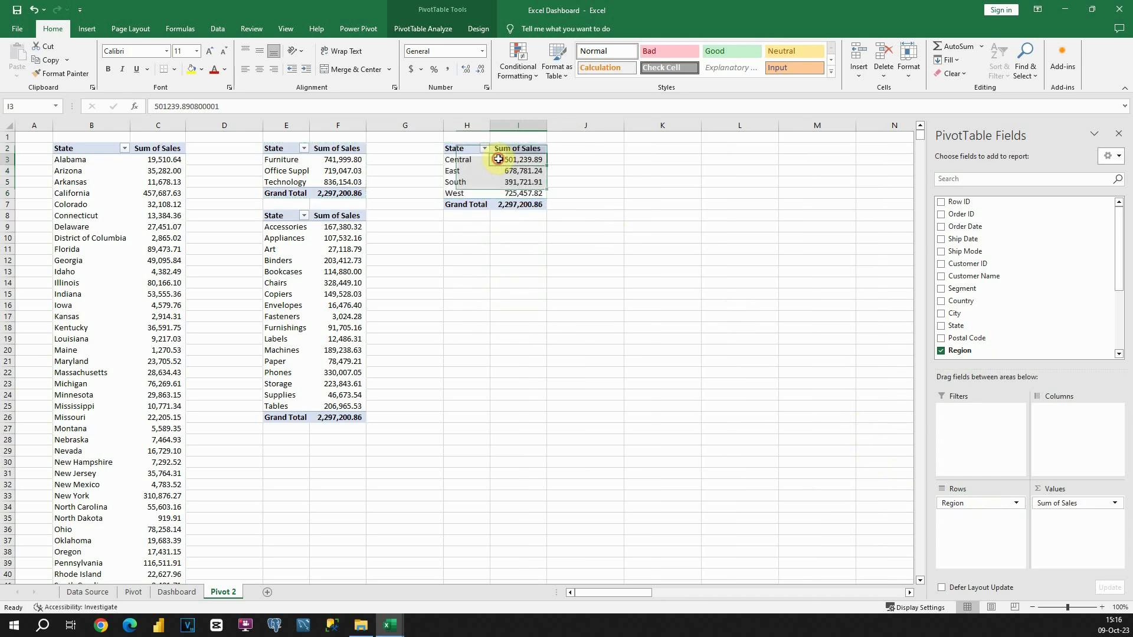
pyautogui.moveTo(520, 169)
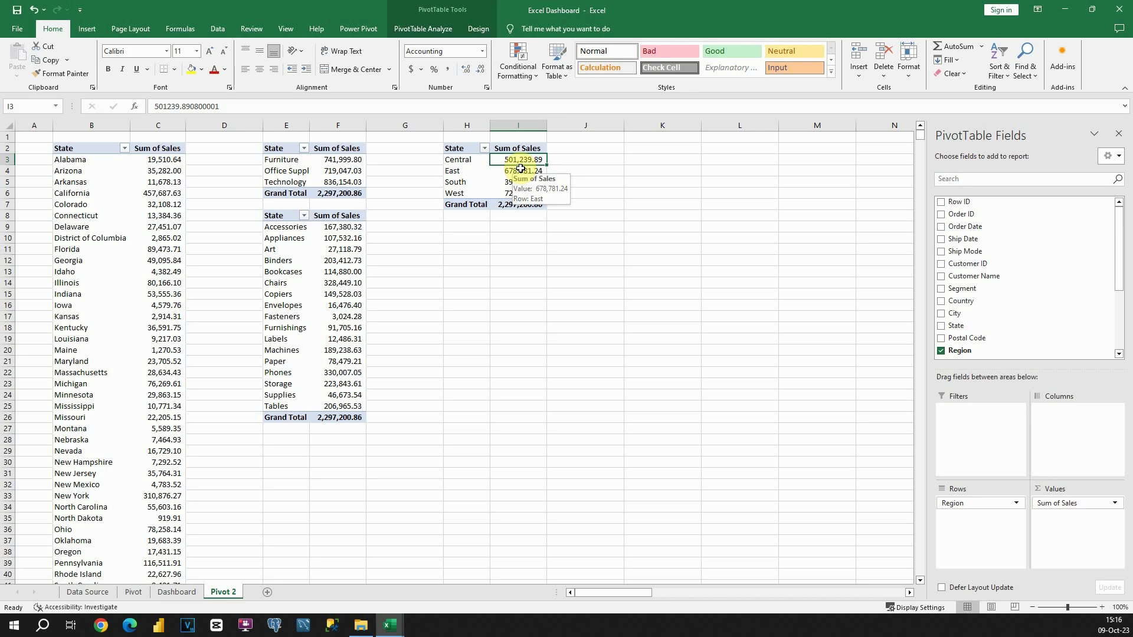
# Copy the region PivotTable in H2:I7 and paste the duplicate at cell H9.
pyautogui.moveTo(457, 148); pyautogui.dragTo(517, 204)
pyautogui.hotkey('ctrl', 'c')
pyautogui.click(467, 229)
pyautogui.hotkey('ctrl', 'v')
pyautogui.press('Escape')
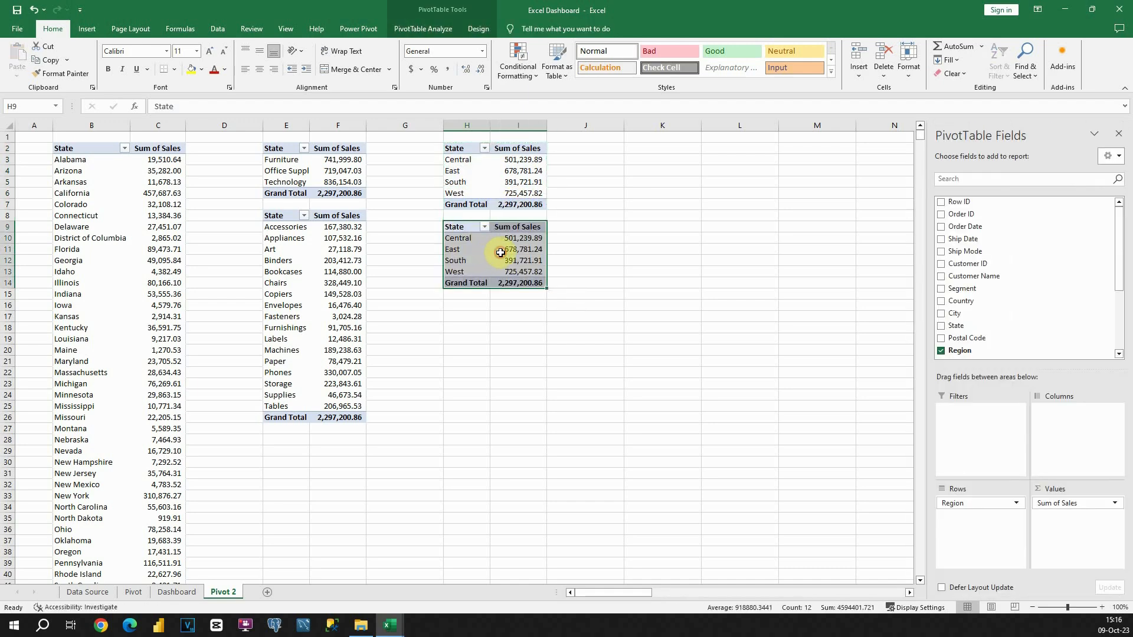
# Replace Region with Ship Mode as the row field of the PivotTable at H9.
pyautogui.click(501, 252)
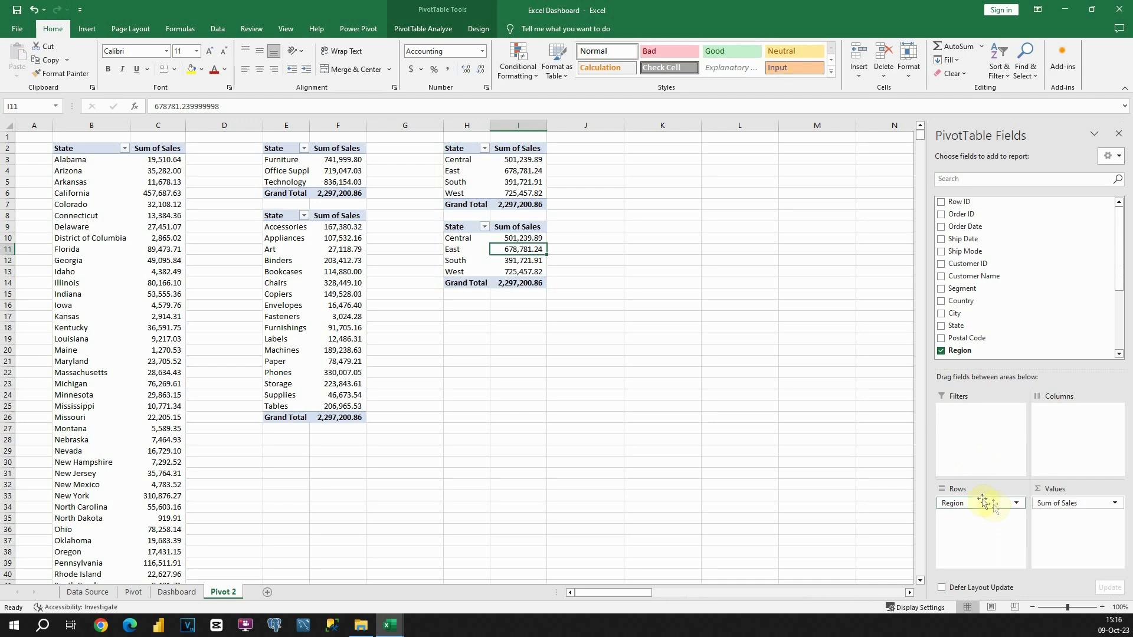
pyautogui.click(940, 253)
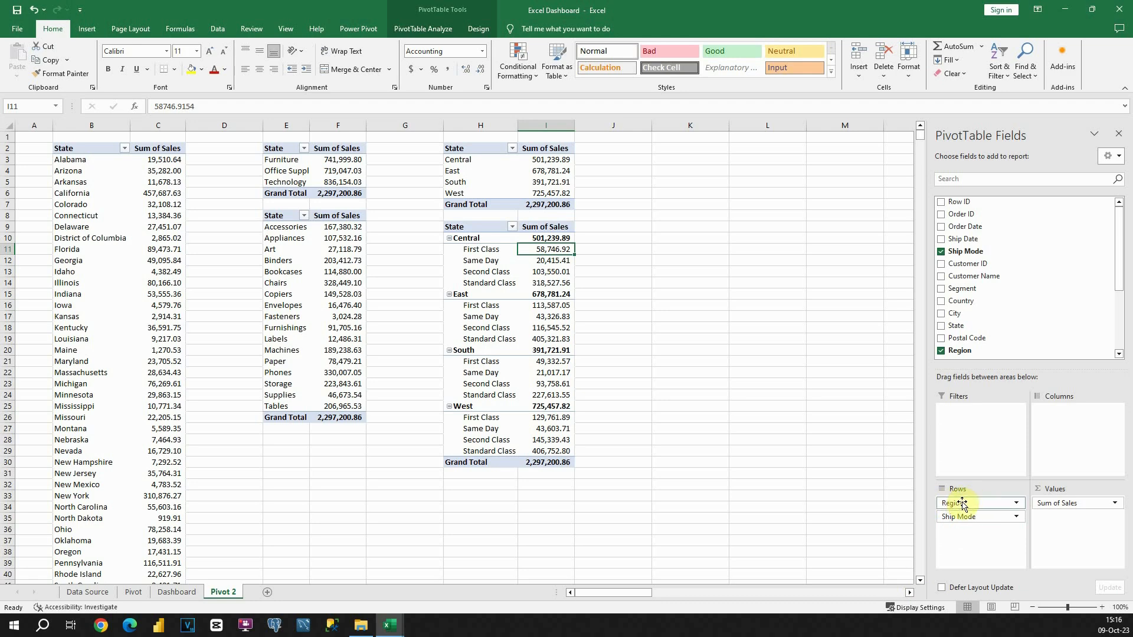
pyautogui.moveTo(963, 503); pyautogui.dragTo(884, 444)
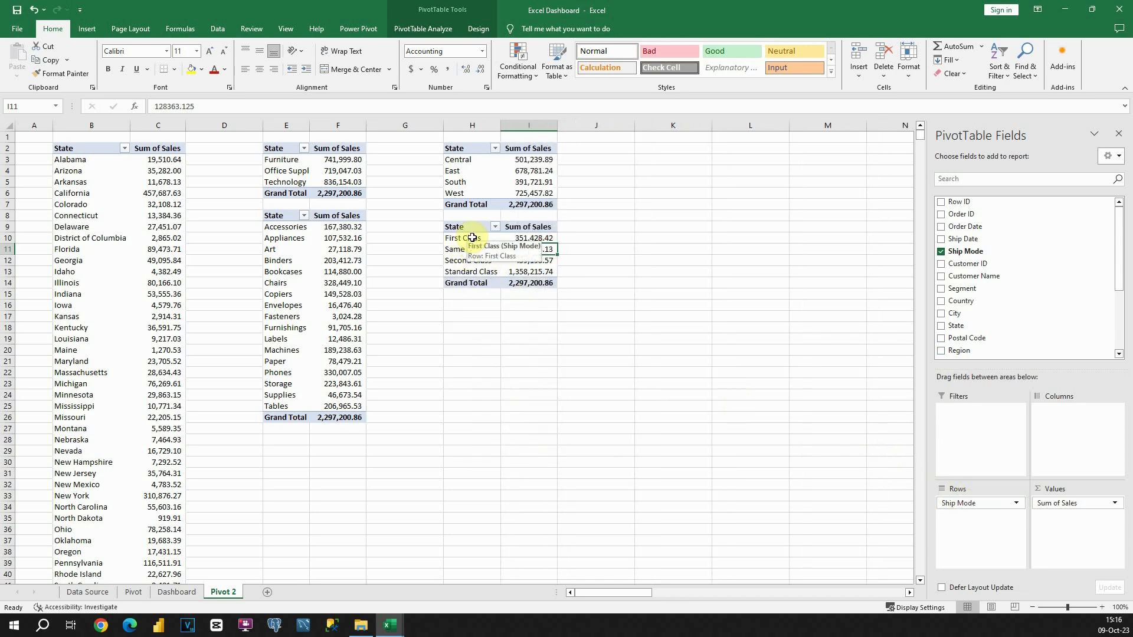
pyautogui.click(590, 227)
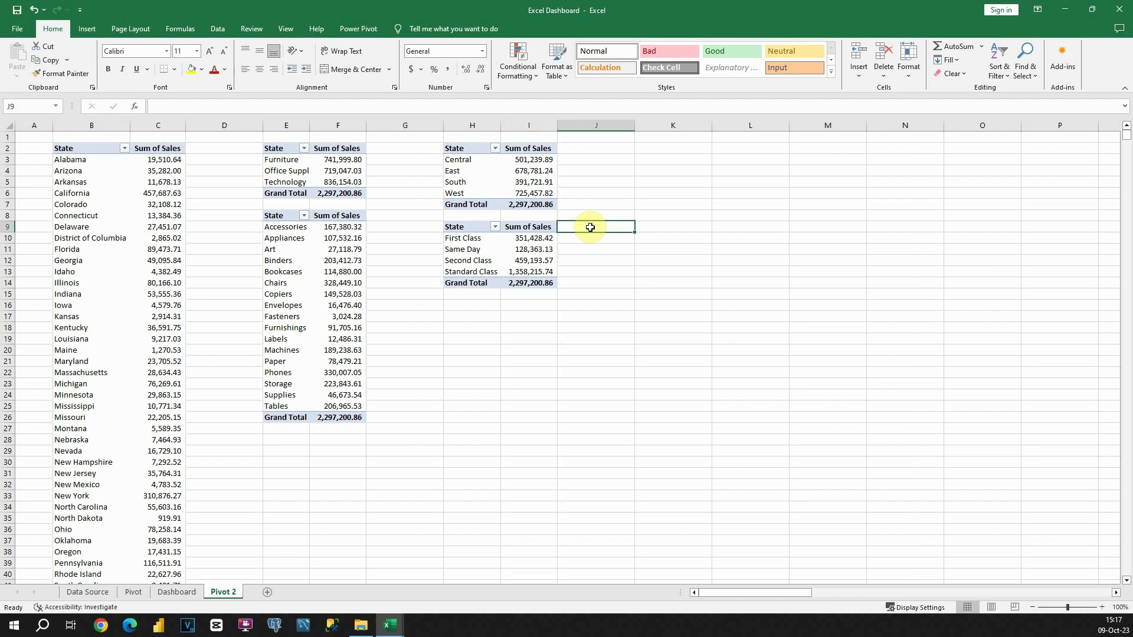
# Examine the Sales, Quantity and Profit columns on the Data Source sheet, and return to the Pivot 2 sheet.
pyautogui.click(102, 593)
pyautogui.moveTo(721, 592); pyautogui.dragTo(852, 594)
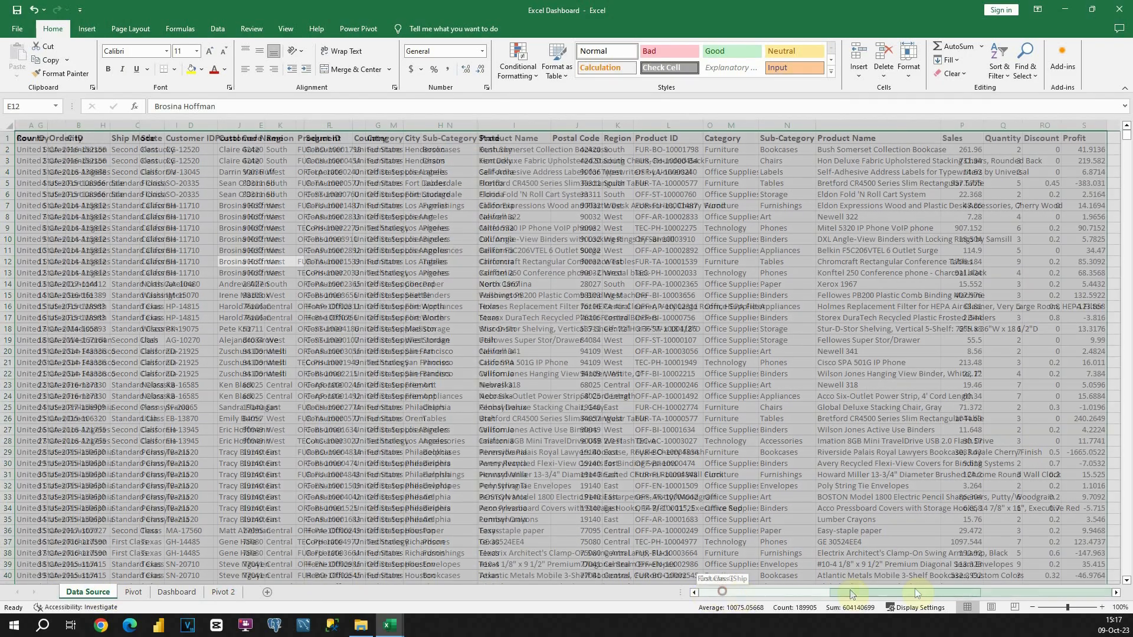
pyautogui.click(962, 149)
pyautogui.click(961, 125)
pyautogui.click(1003, 124)
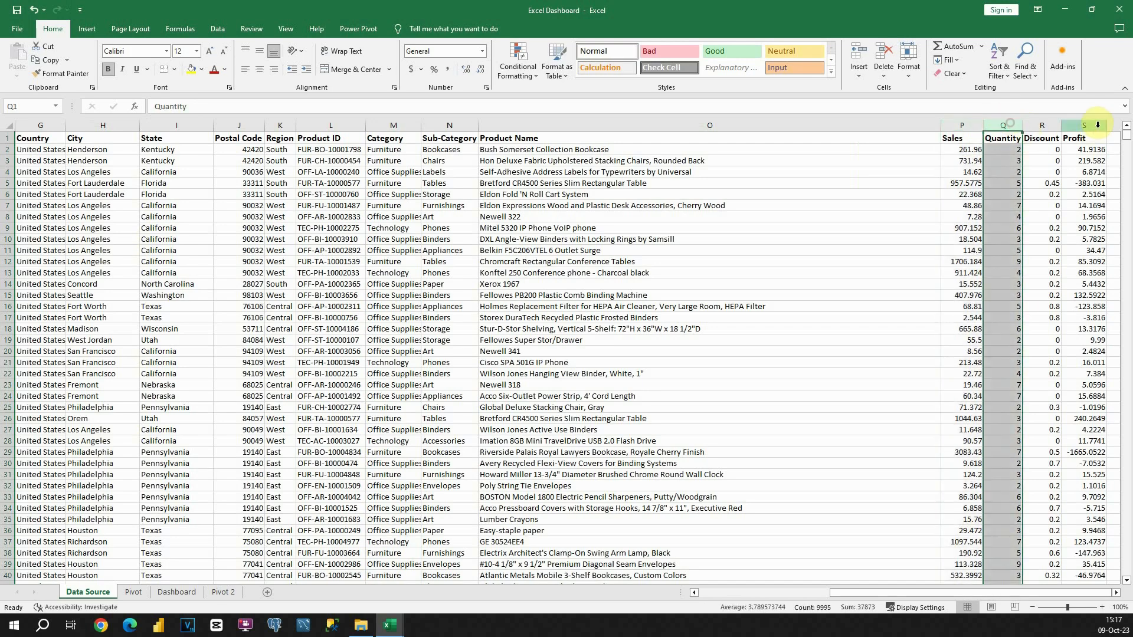
pyautogui.click(1089, 124)
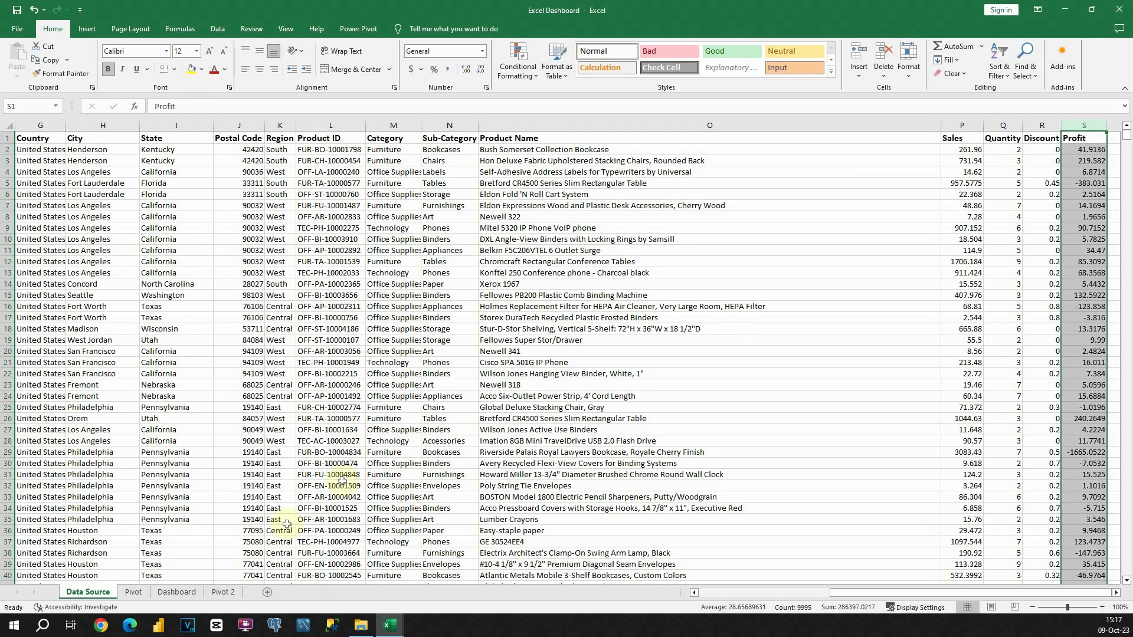
pyautogui.click(229, 593)
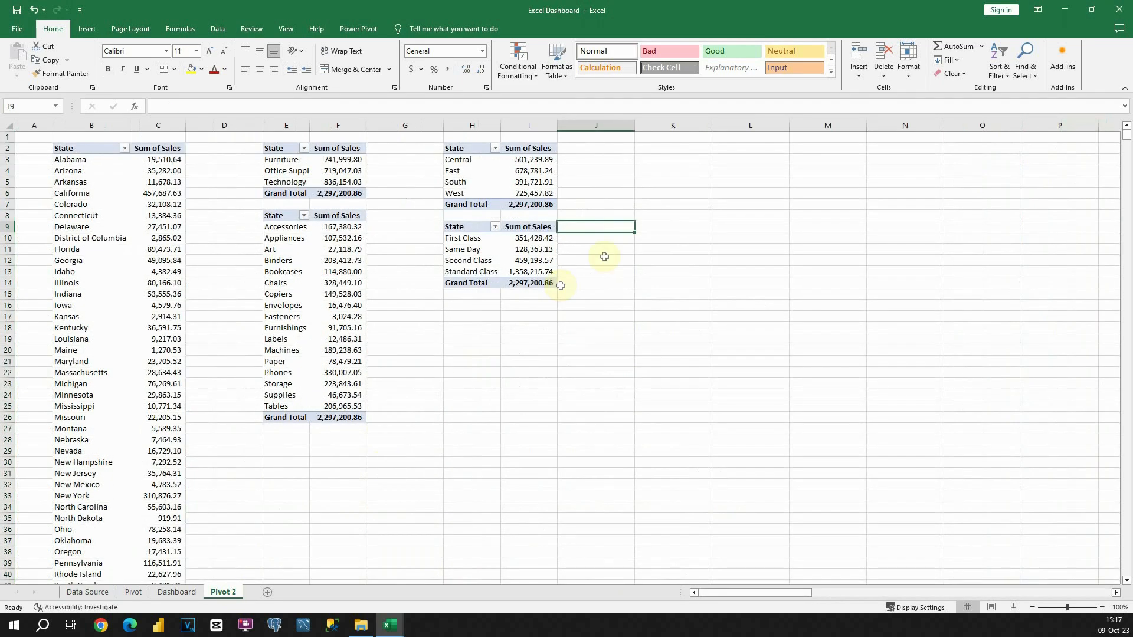
# In cell K2 of Pivot 2, total the Data Source Sales column with =SUM('Data Source'!P:P) and apply comma style.
pyautogui.click(659, 148)
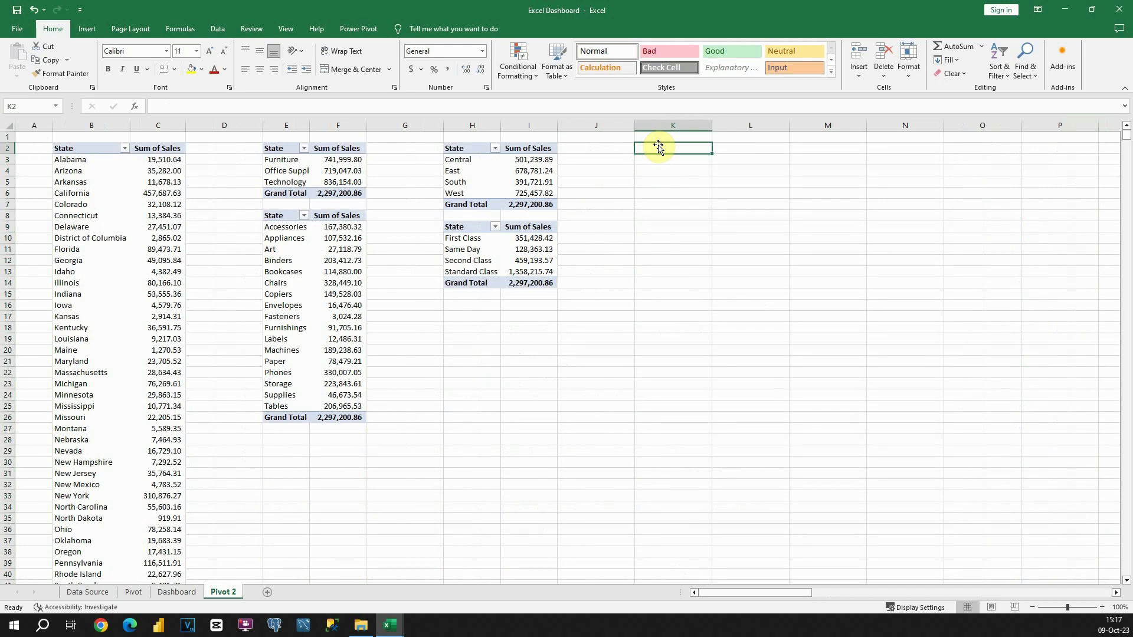
pyautogui.write('=sm')
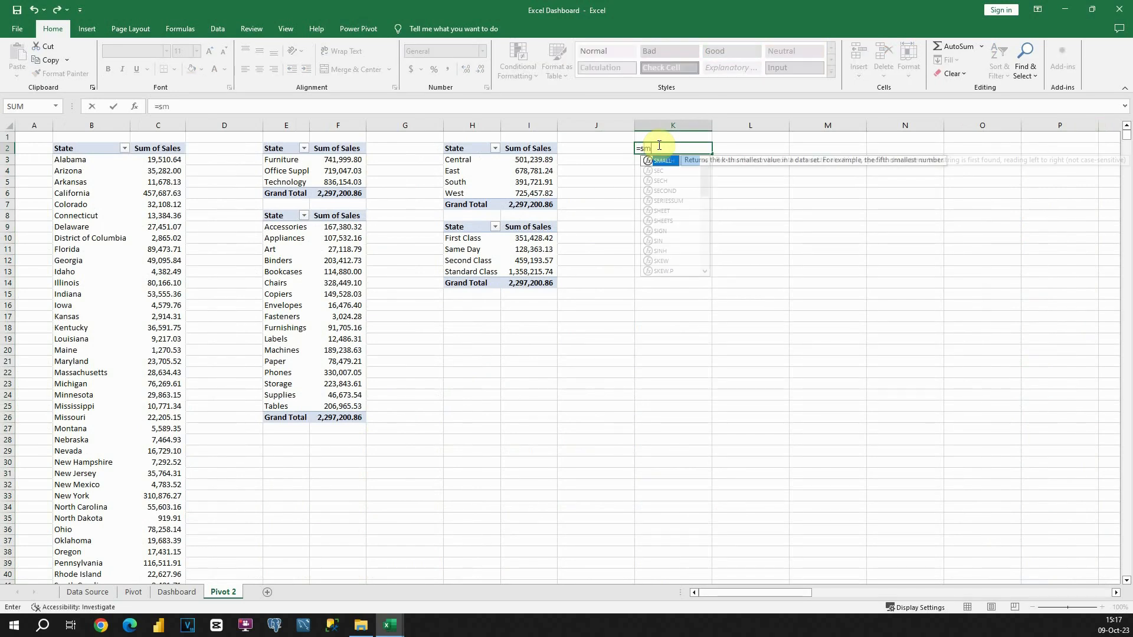
pyautogui.press('BackSpace')
pyautogui.write('um')
pyautogui.press('Tab')
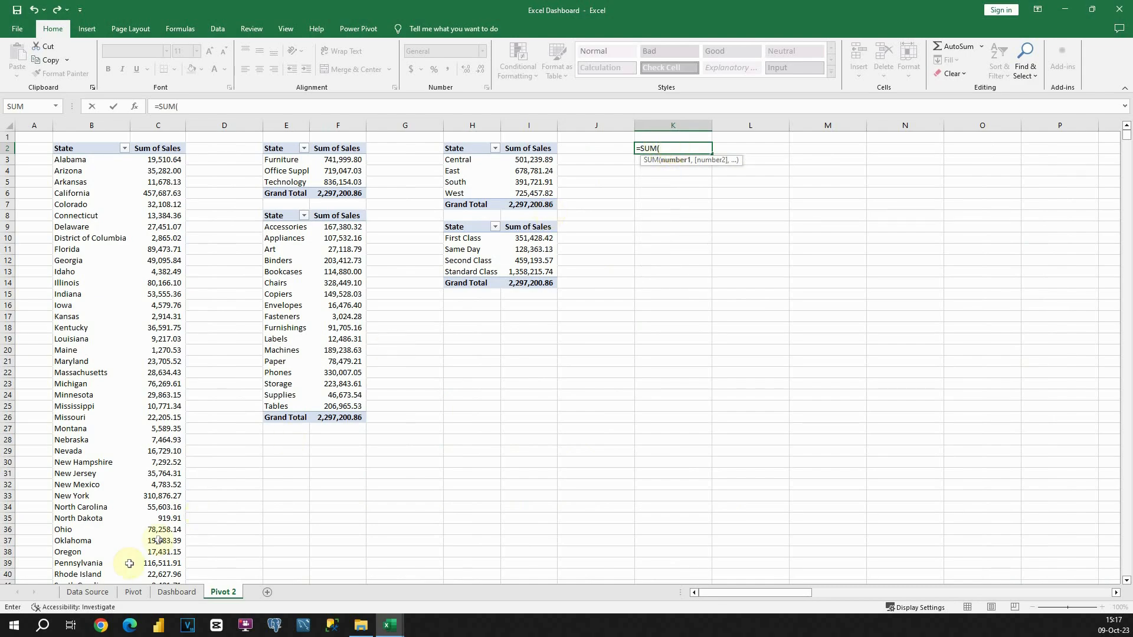
pyautogui.click(89, 592)
pyautogui.click(958, 120)
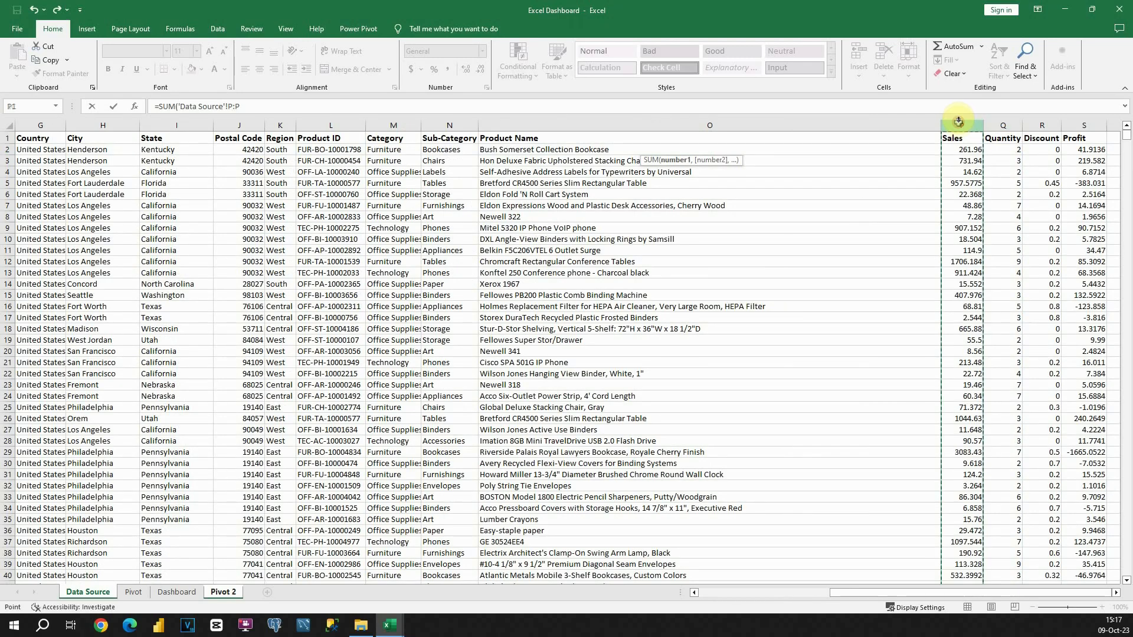
pyautogui.press('Return')
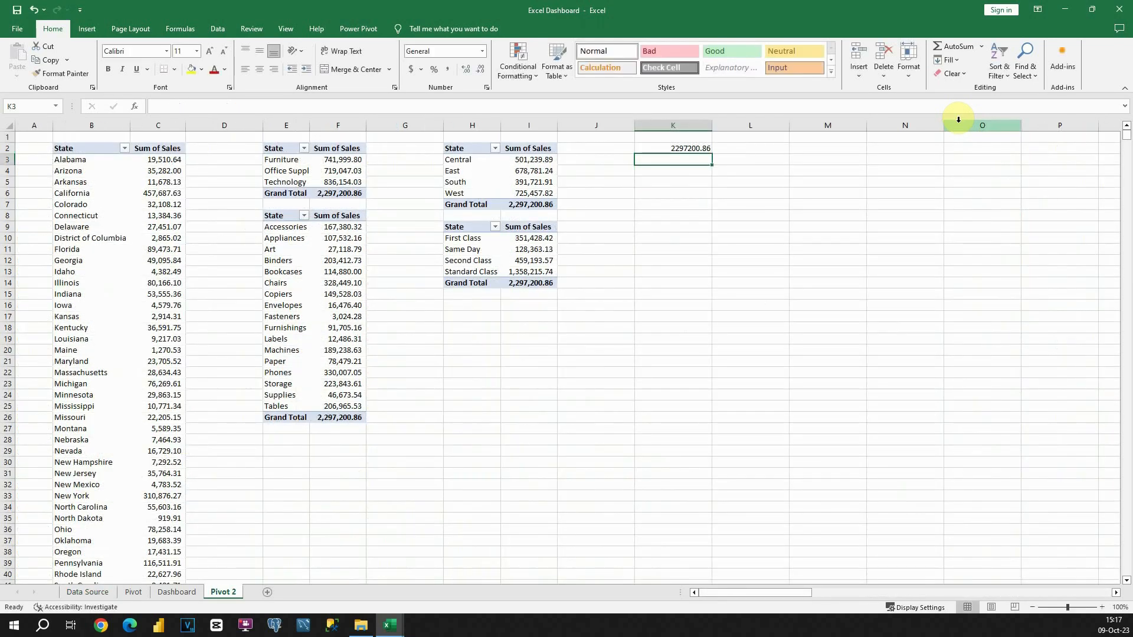
pyautogui.click(690, 148)
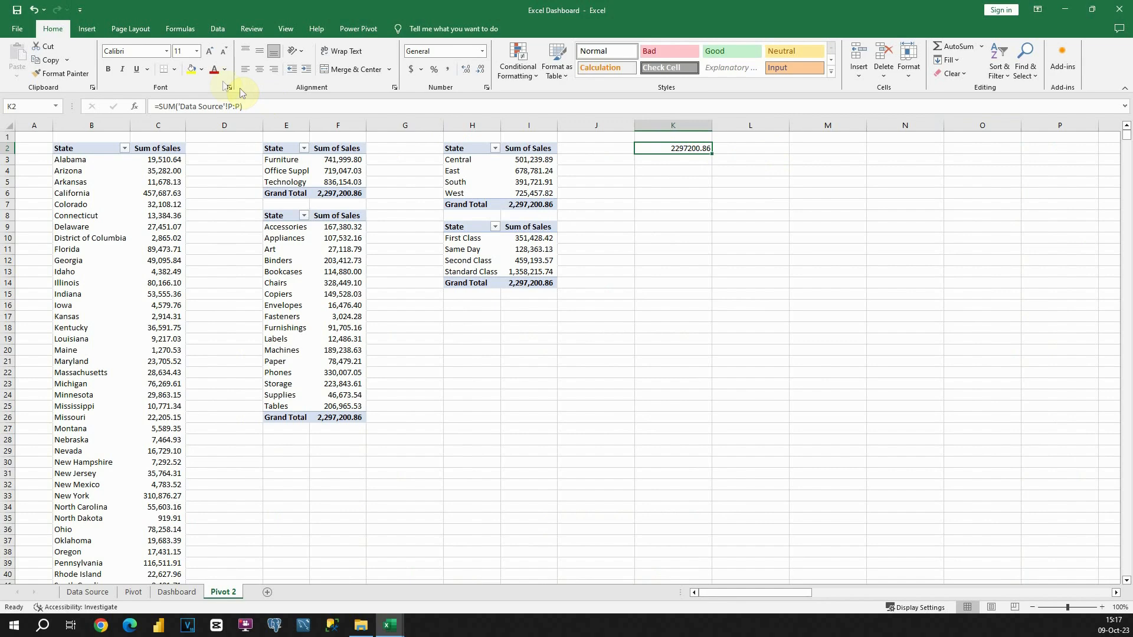
pyautogui.click(446, 75)
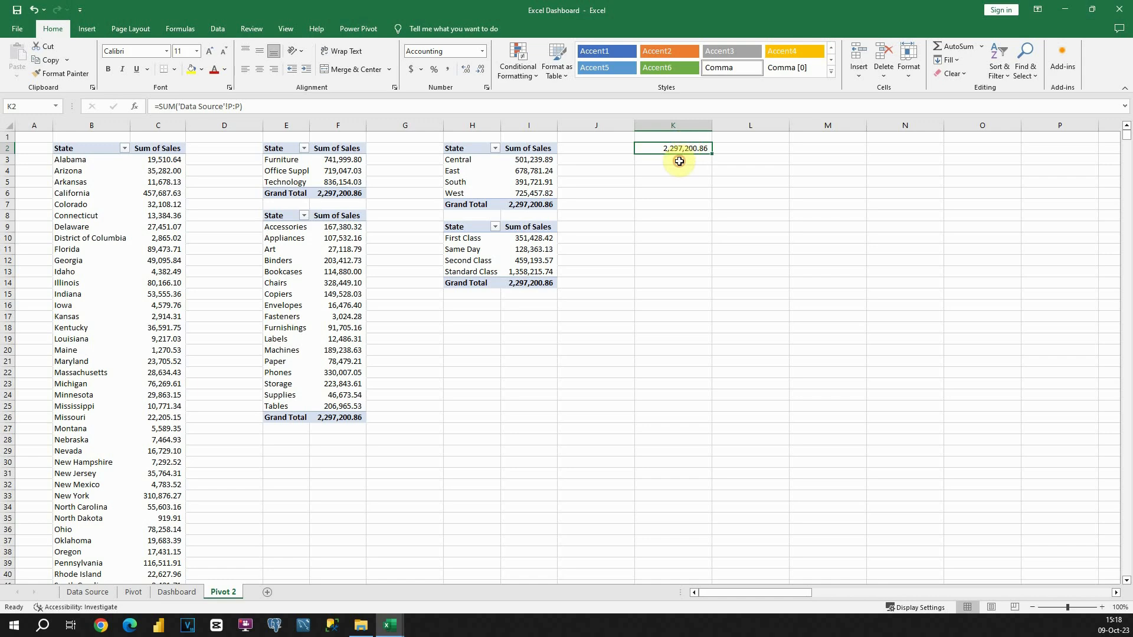
# In cell K3, total the Data Source Profit column with =SUM('Data Source'!S:S) and apply comma style.
pyautogui.click(679, 161)
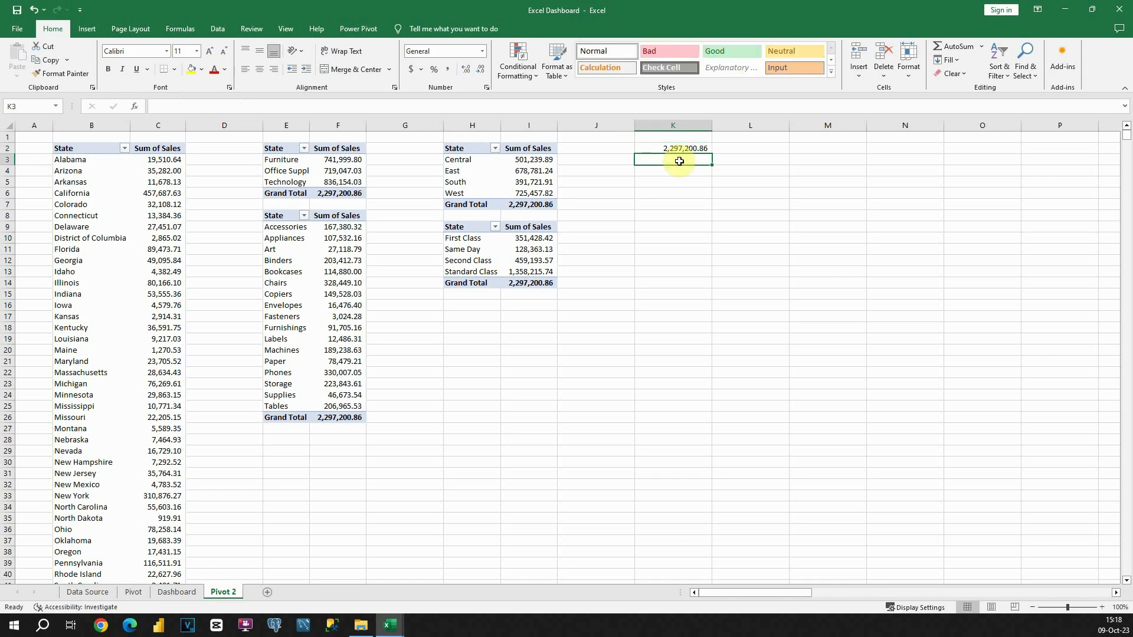
pyautogui.write('=sum')
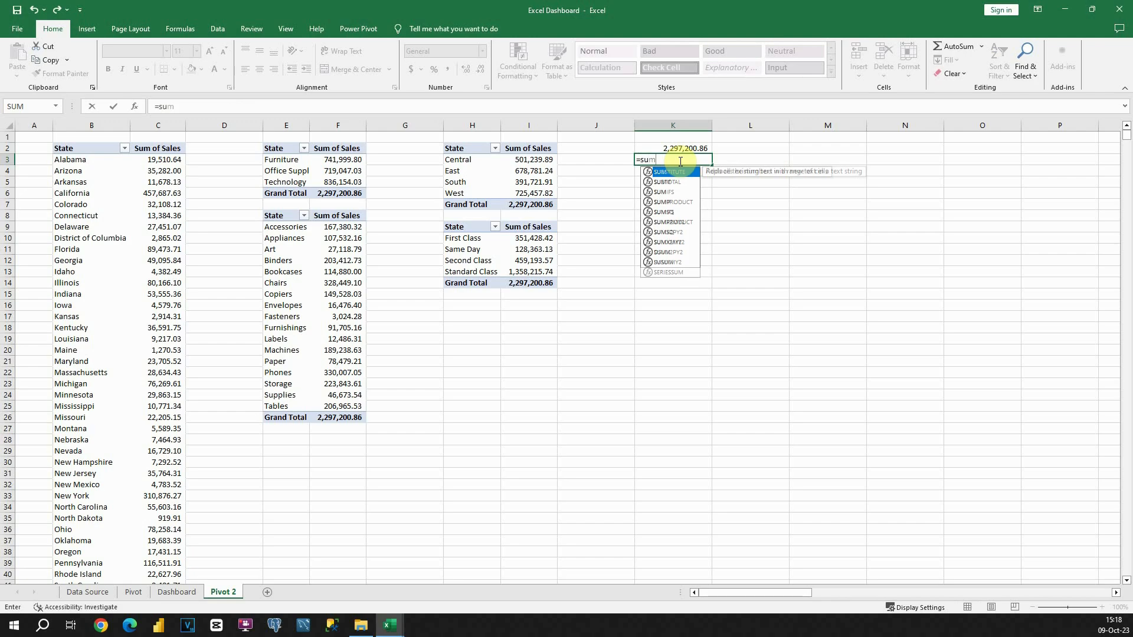
pyautogui.press('Tab')
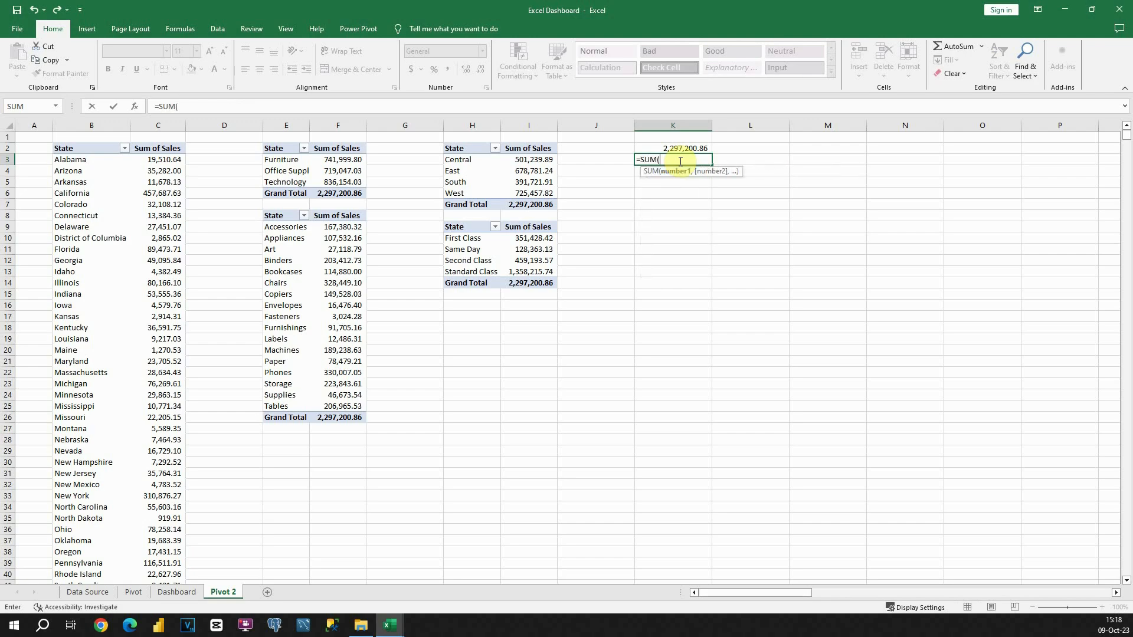
pyautogui.click(87, 592)
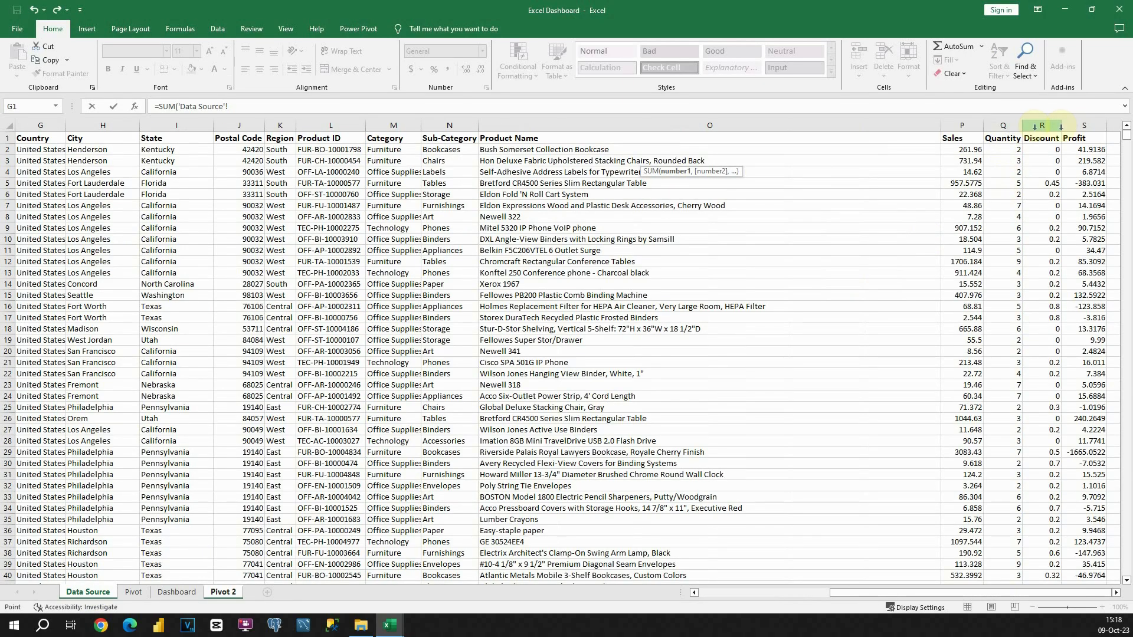
pyautogui.click(1083, 126)
pyautogui.press('Return')
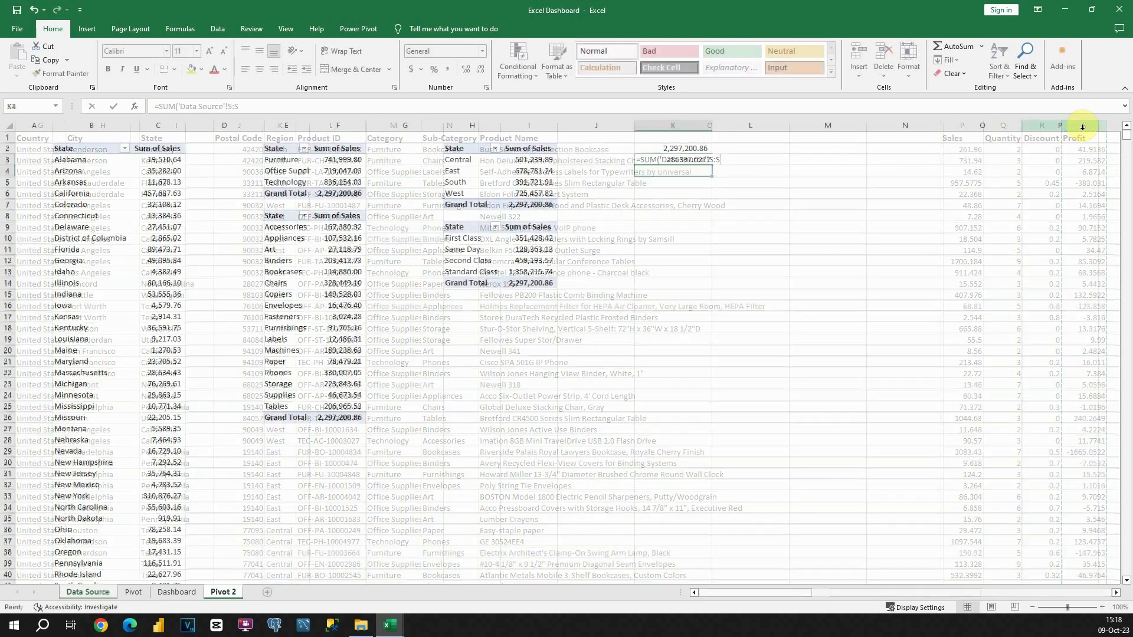
pyautogui.click(690, 161)
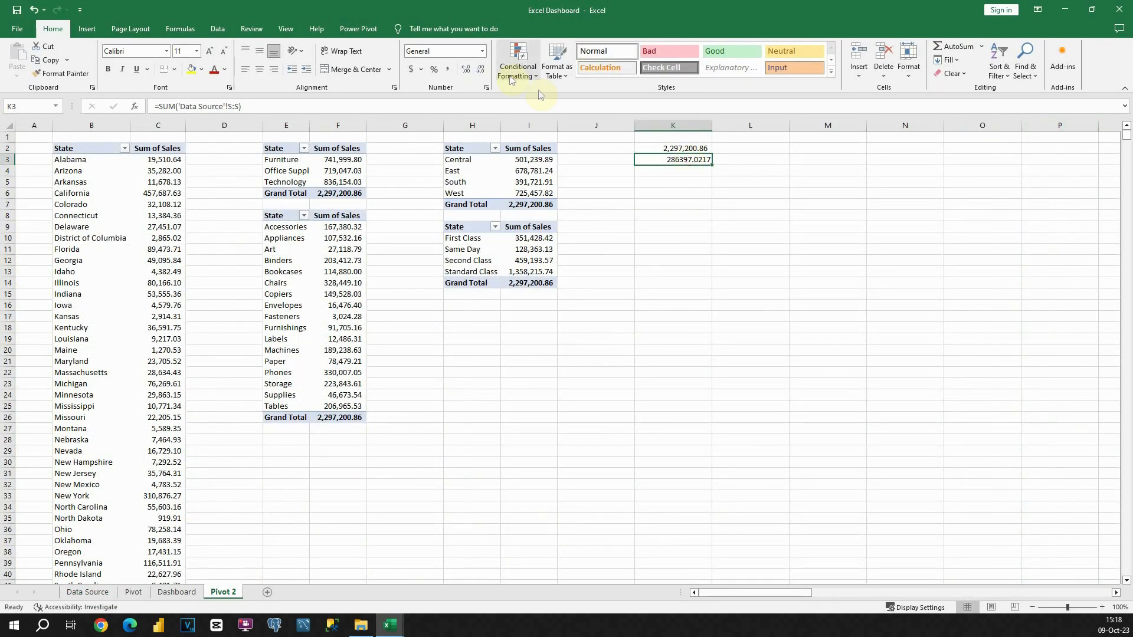
pyautogui.click(448, 69)
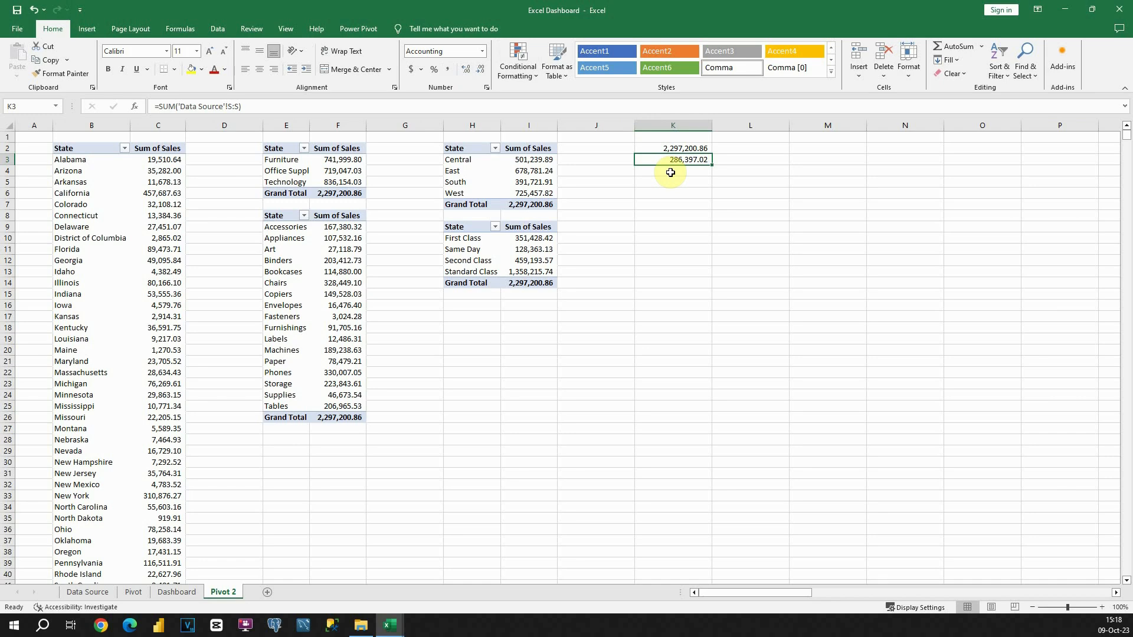
# In cell K4, total the Data Source Quantity column with =SUM('Data Source'!Q:Q) and apply comma style.
pyautogui.click(670, 172)
pyautogui.write('=SUM(')
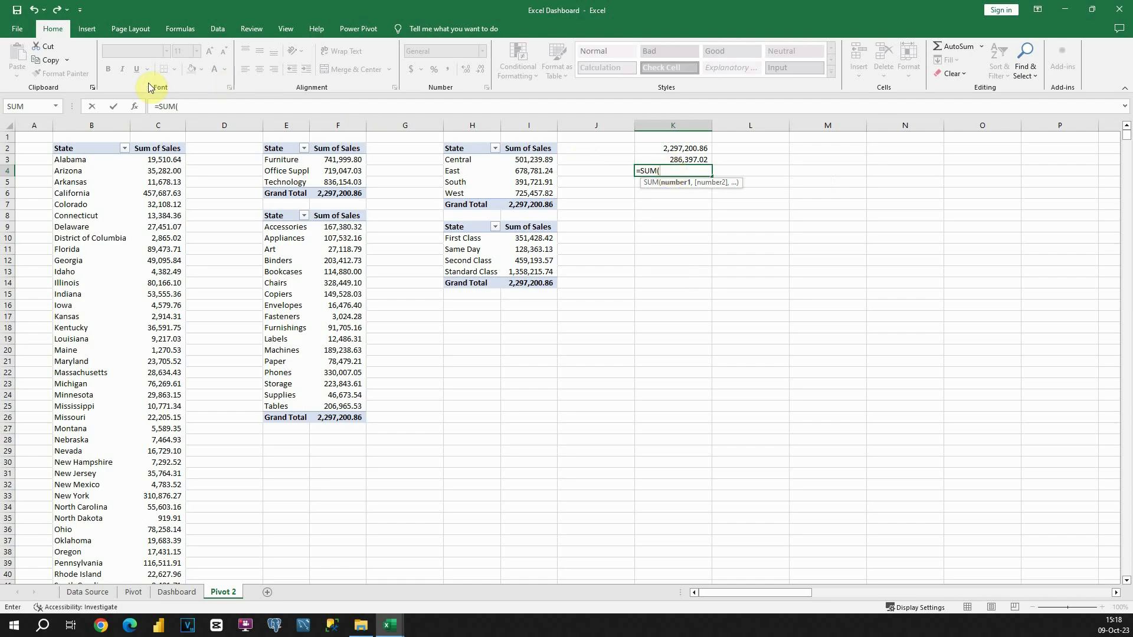
pyautogui.click(82, 592)
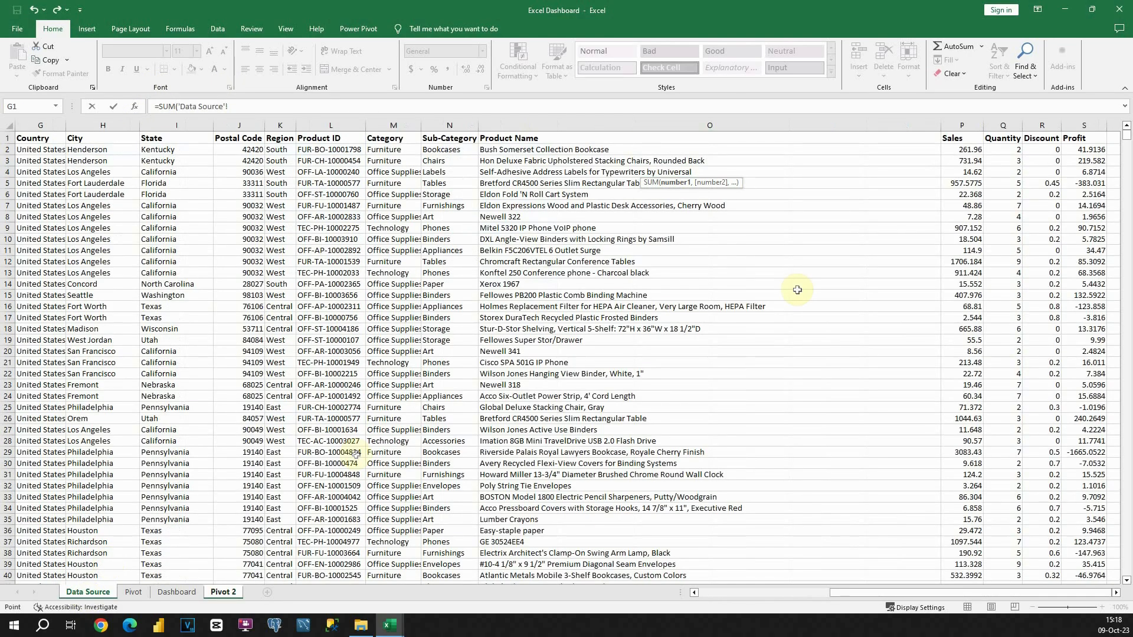
pyautogui.click(1005, 125)
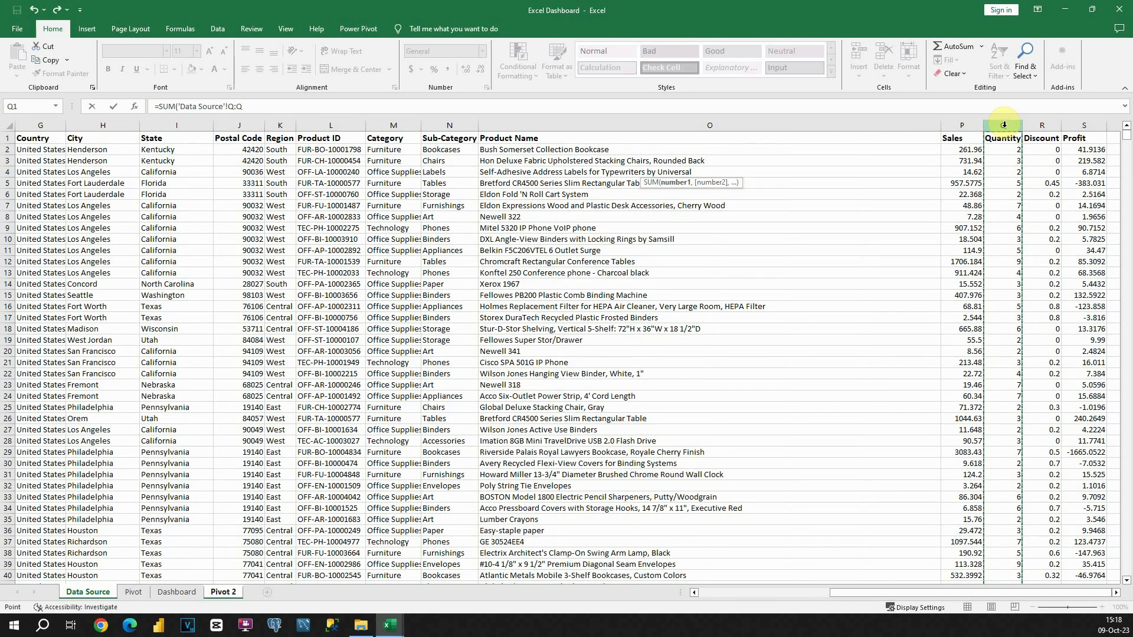
pyautogui.press('Return')
pyautogui.click(694, 170)
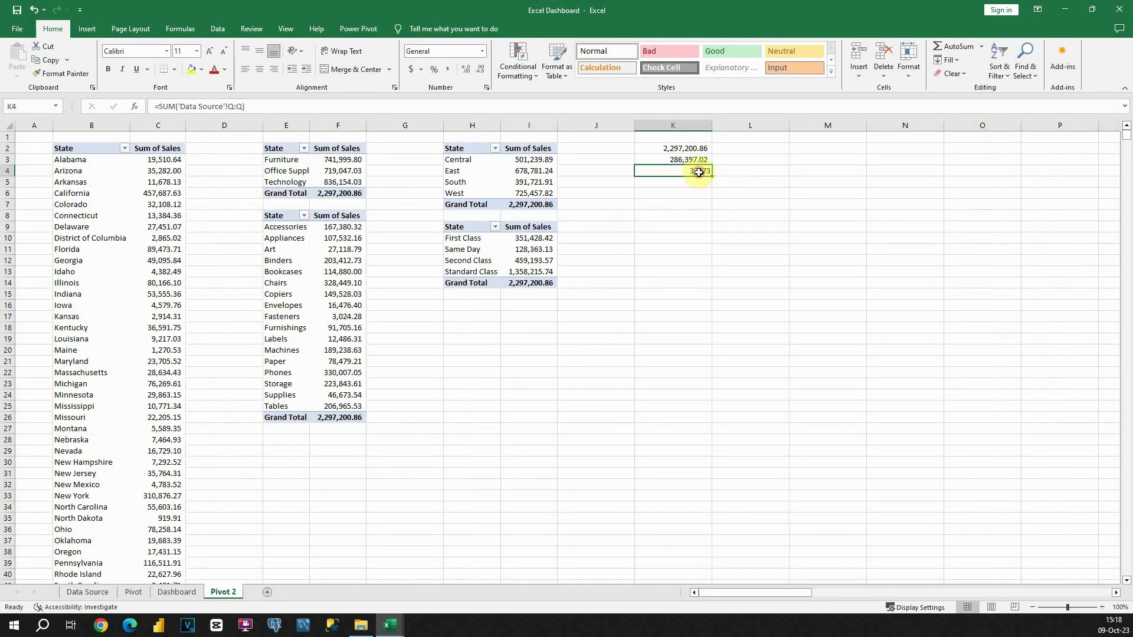
pyautogui.click(448, 69)
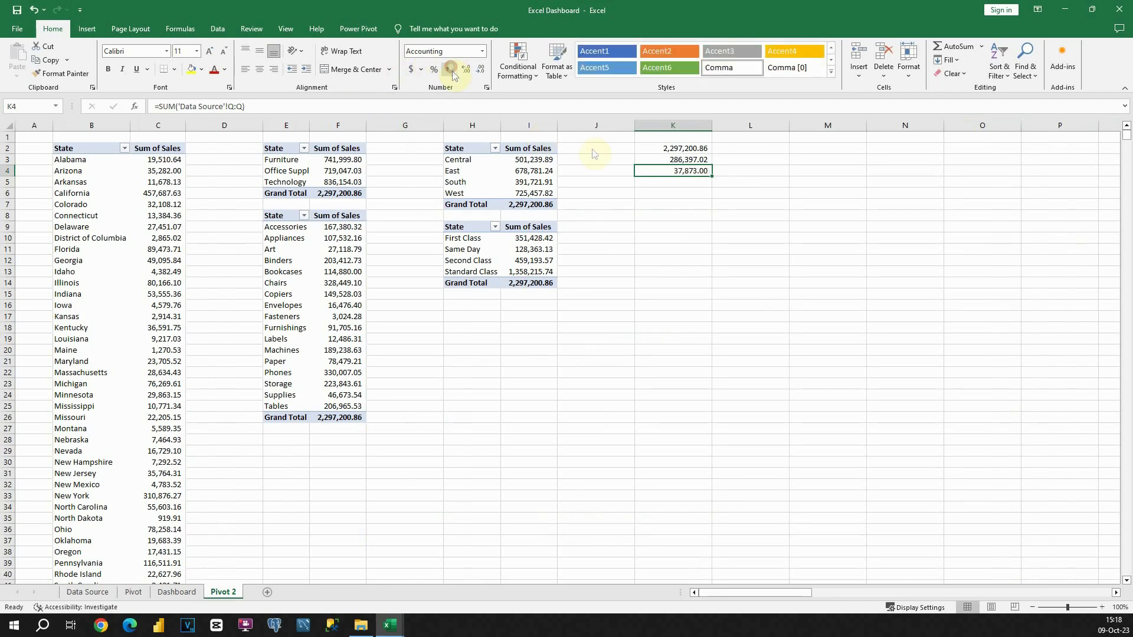
pyautogui.click(695, 182)
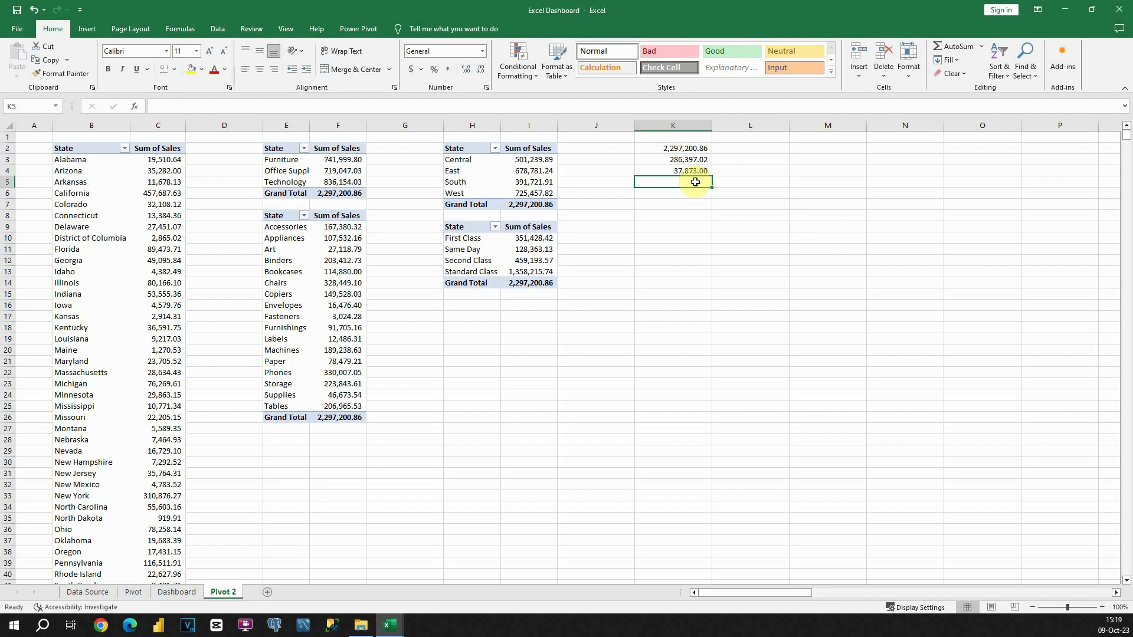
# Add a new worksheet after Pivot 2 and name it Dashboard 2.
pyautogui.click(266, 592)
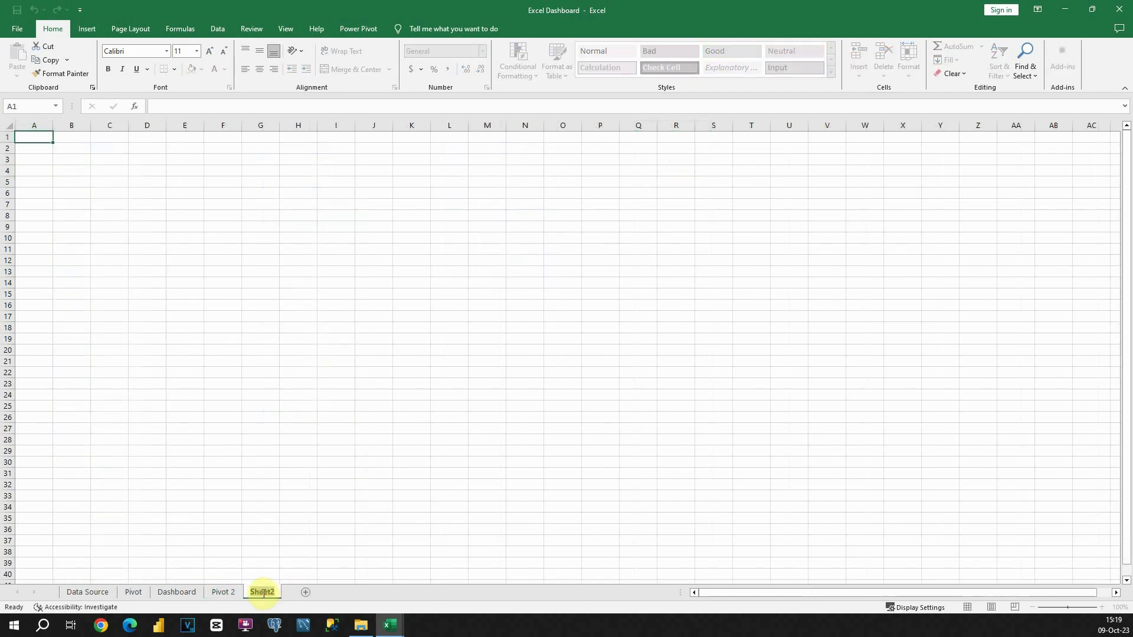
pyautogui.doubleClick(263, 592)
pyautogui.write('Dashboard 2')
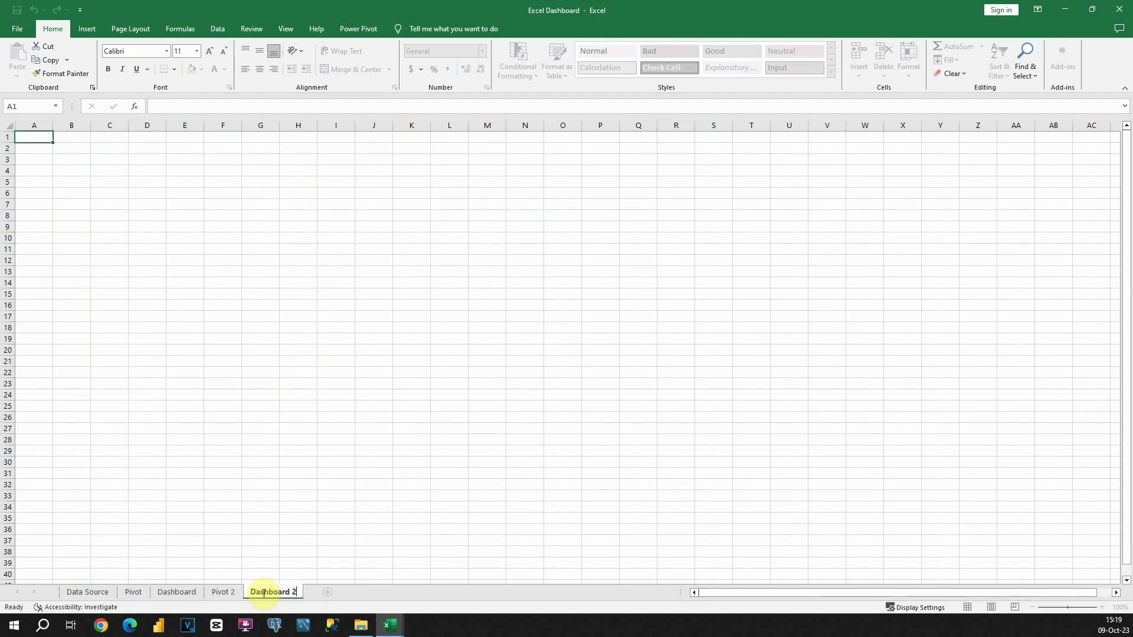
pyautogui.press('Return')
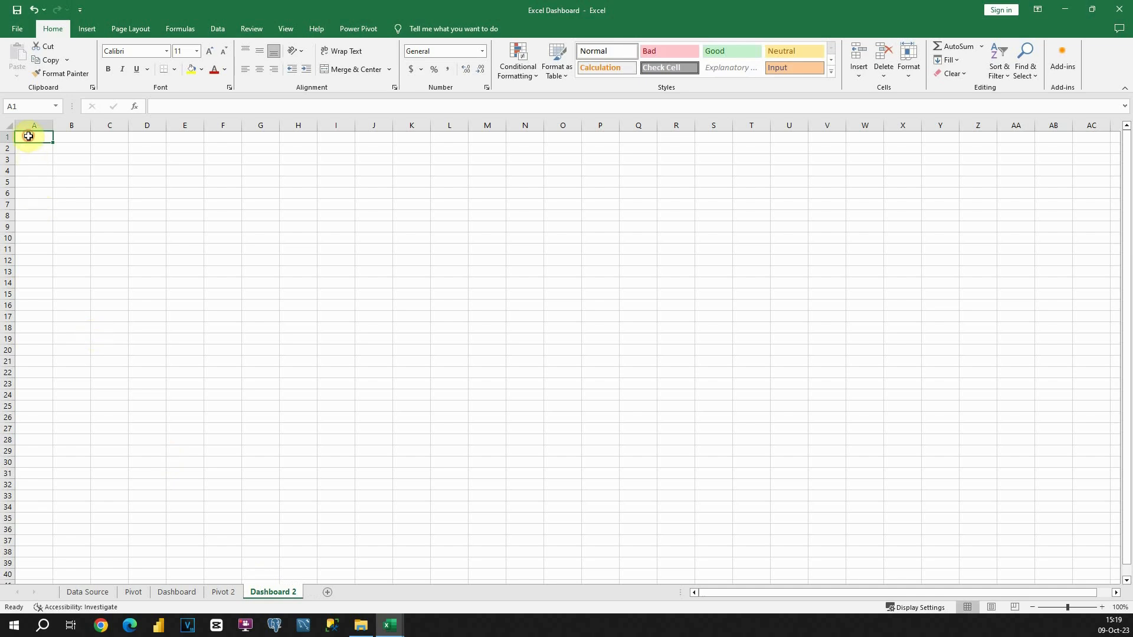
# Fill the range A1:V40 on the Dashboard 2 sheet with black as the dashboard background.
pyautogui.moveTo(28, 136); pyautogui.dragTo(825, 577)
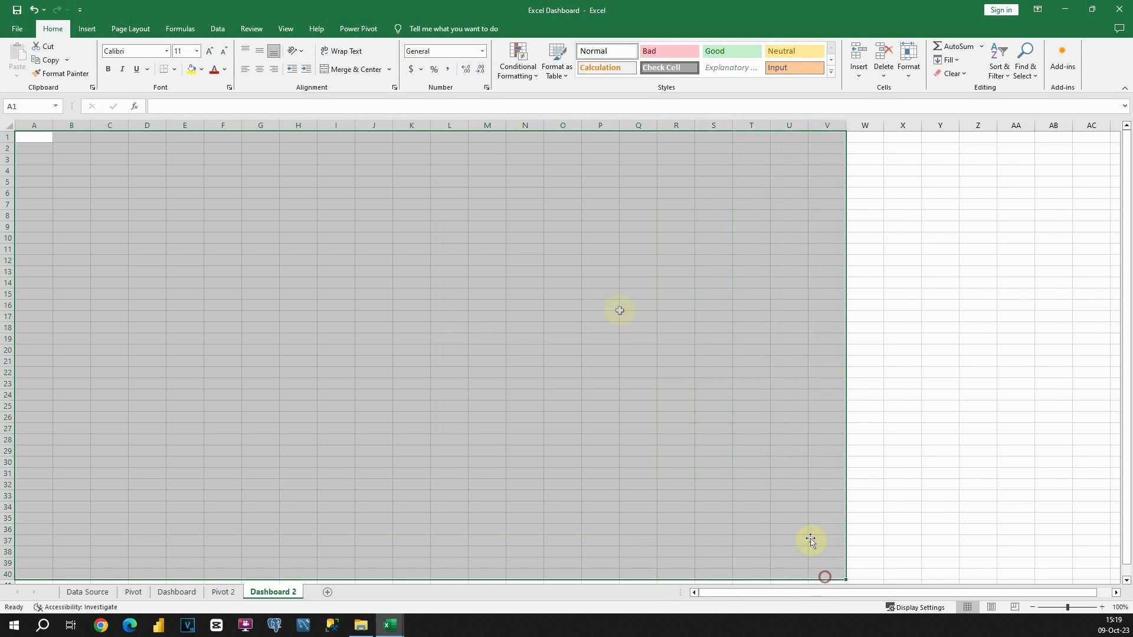
pyautogui.click(202, 70)
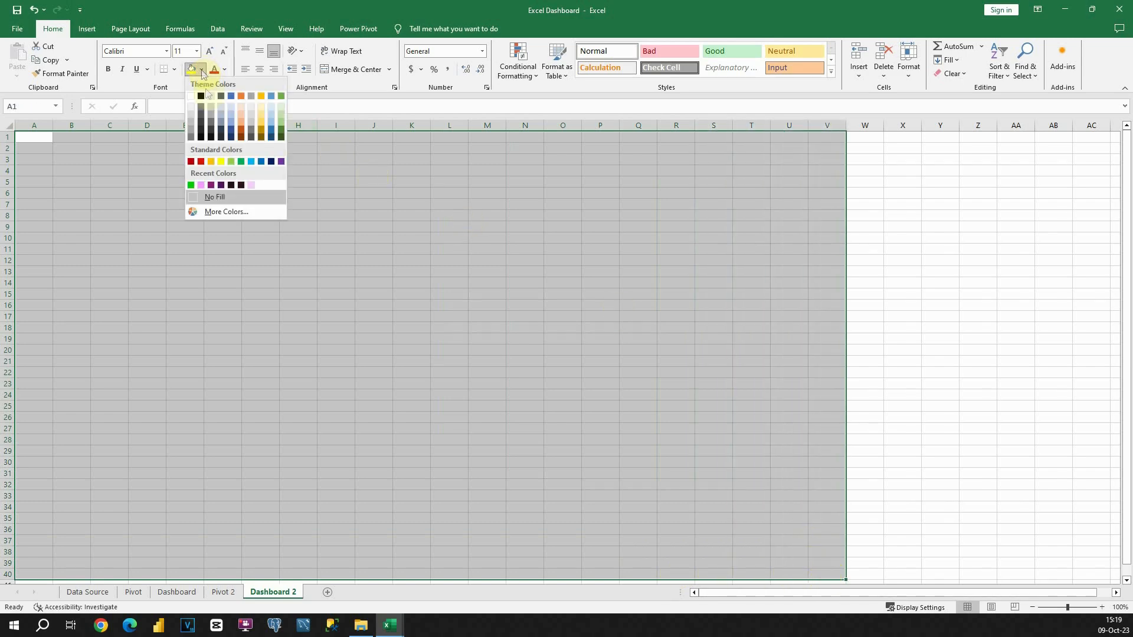
pyautogui.click(202, 95)
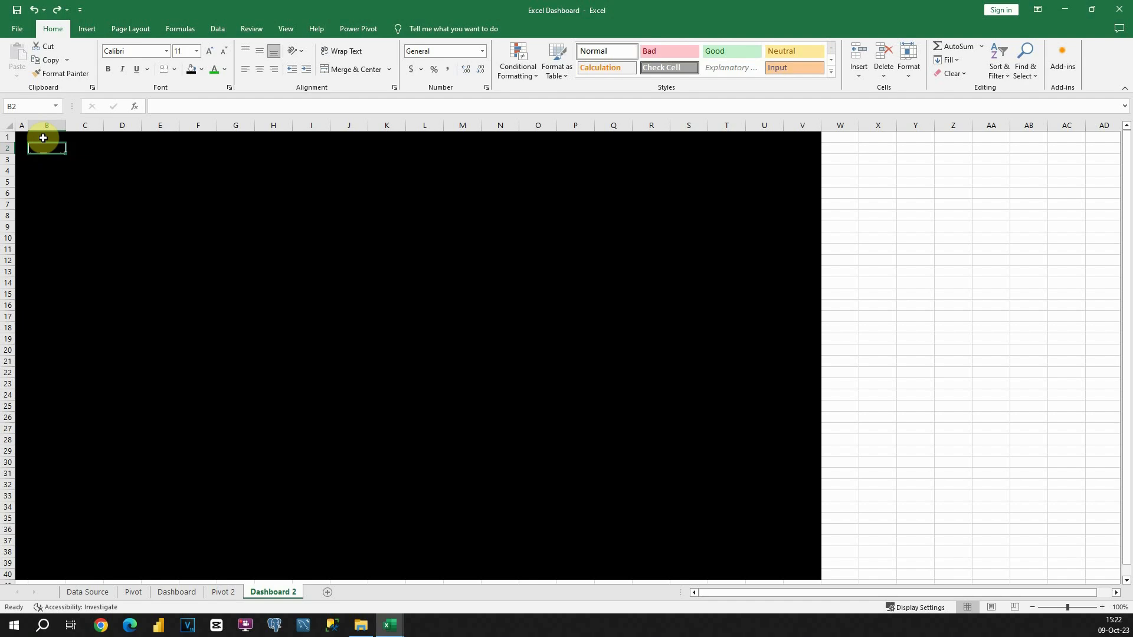
# Merge and center cells B1:G3 on Dashboard 2 and apply the green font color.
pyautogui.moveTo(45, 137); pyautogui.dragTo(229, 160)
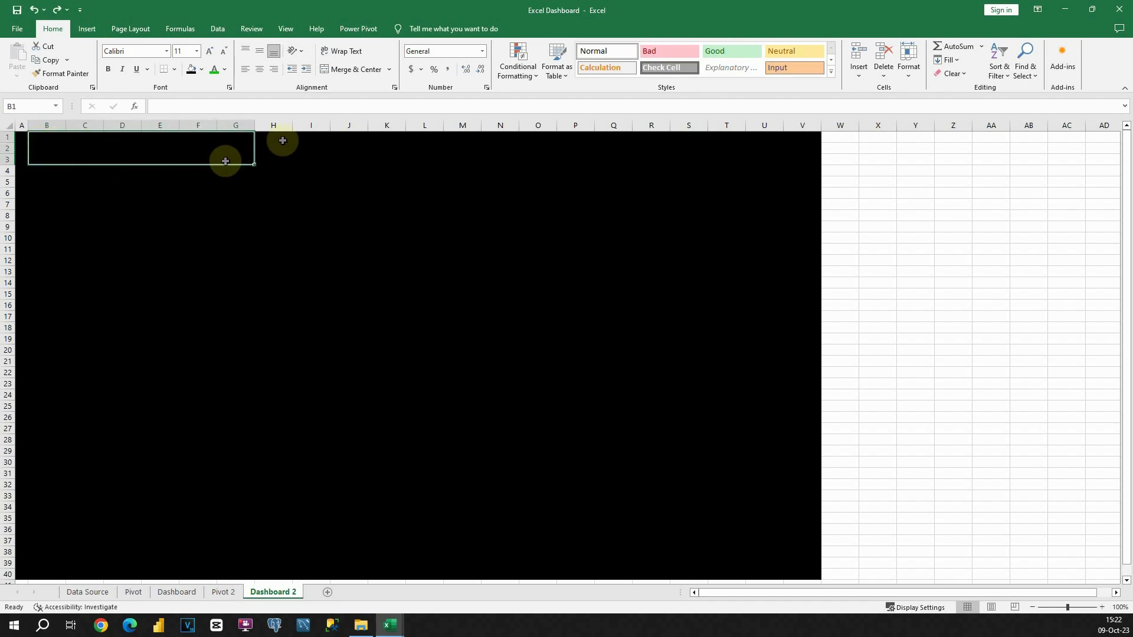
pyautogui.click(349, 73)
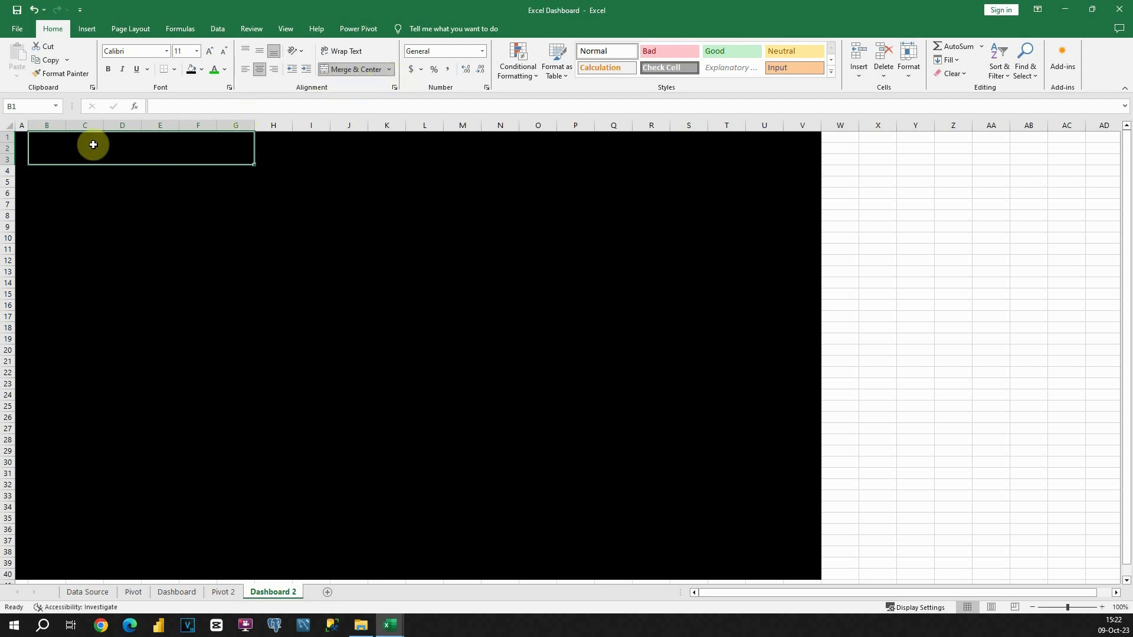
pyautogui.click(214, 71)
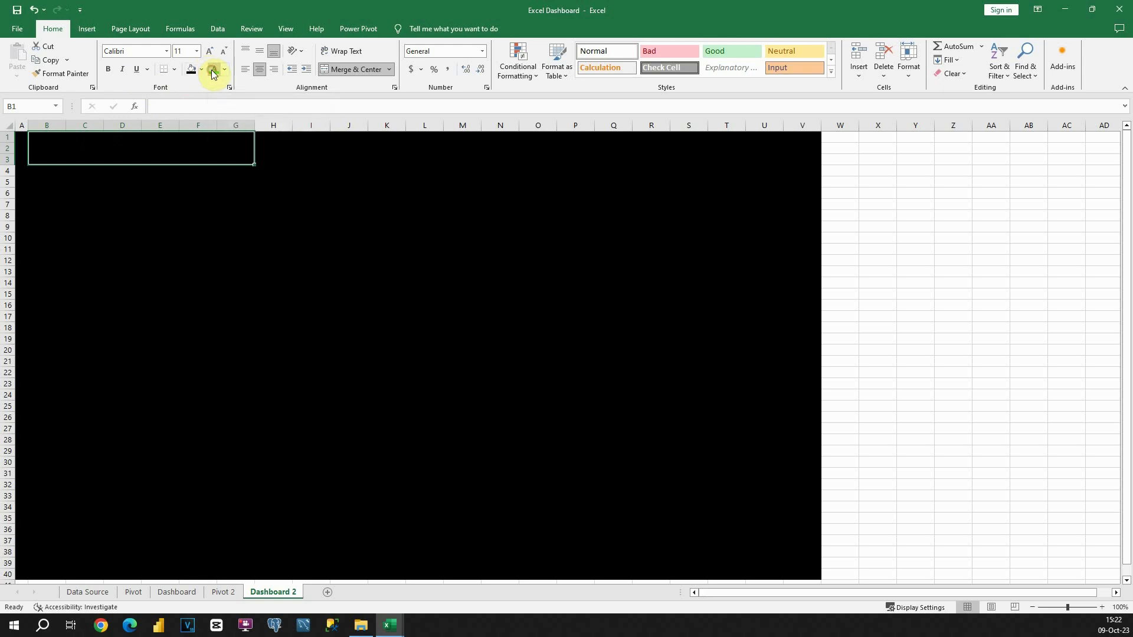
# Set the merged cell B1:G3 to font size 24 and enter the title SALES DASHBOARD.
pyautogui.click(207, 53)
pyautogui.click(207, 53)
pyautogui.click(207, 52)
pyautogui.click(207, 52)
pyautogui.click(207, 52)
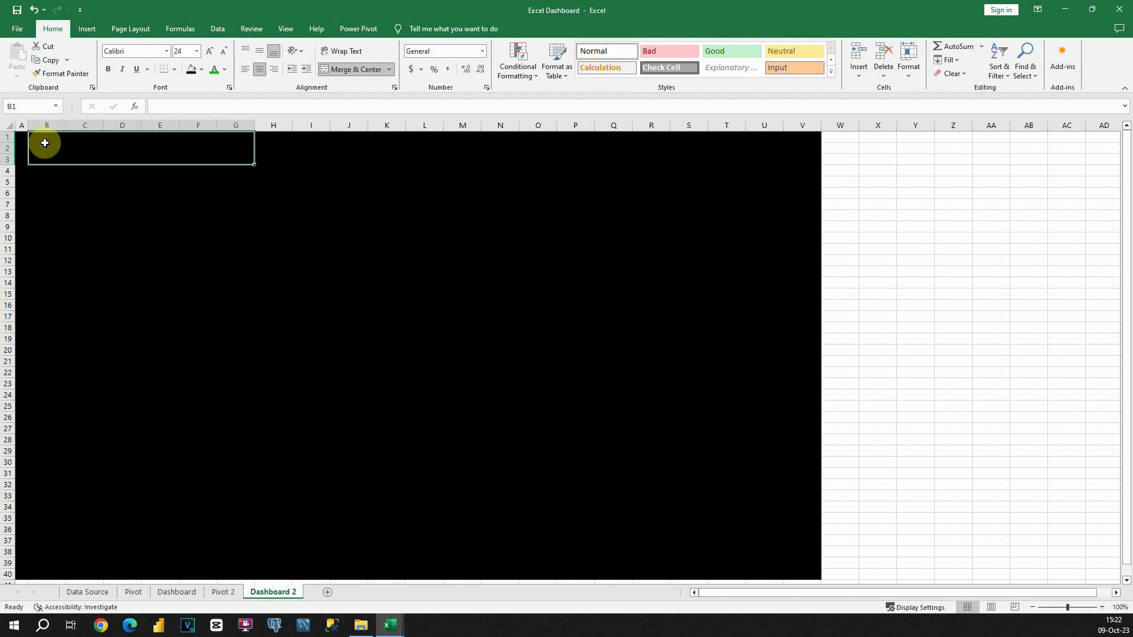
pyautogui.write('SALES DASH')
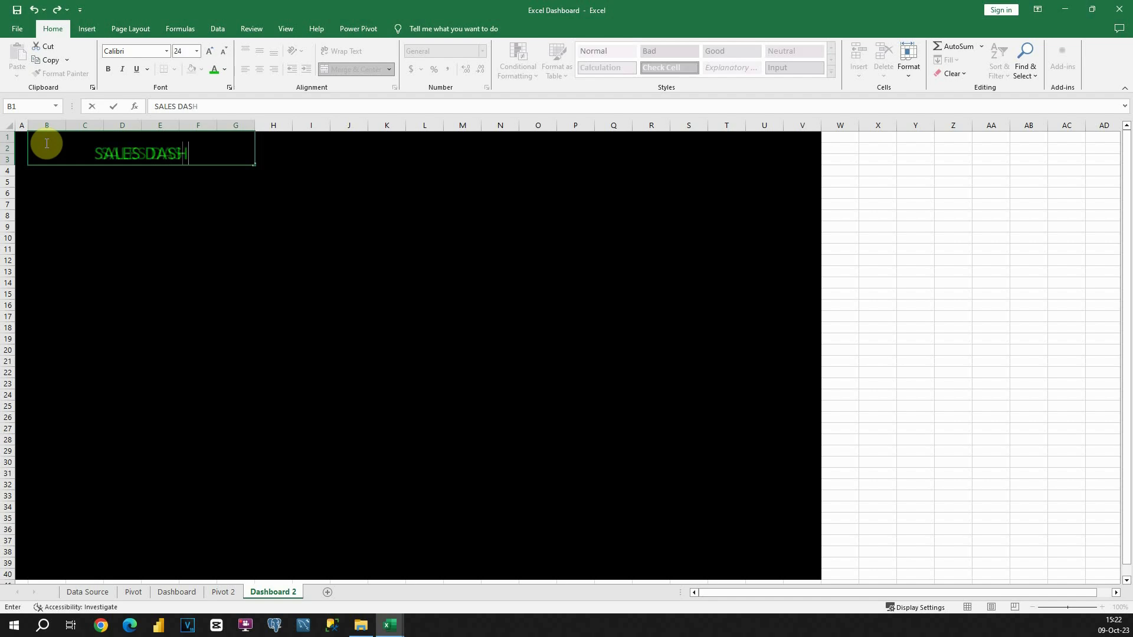
pyautogui.write('BOARD')
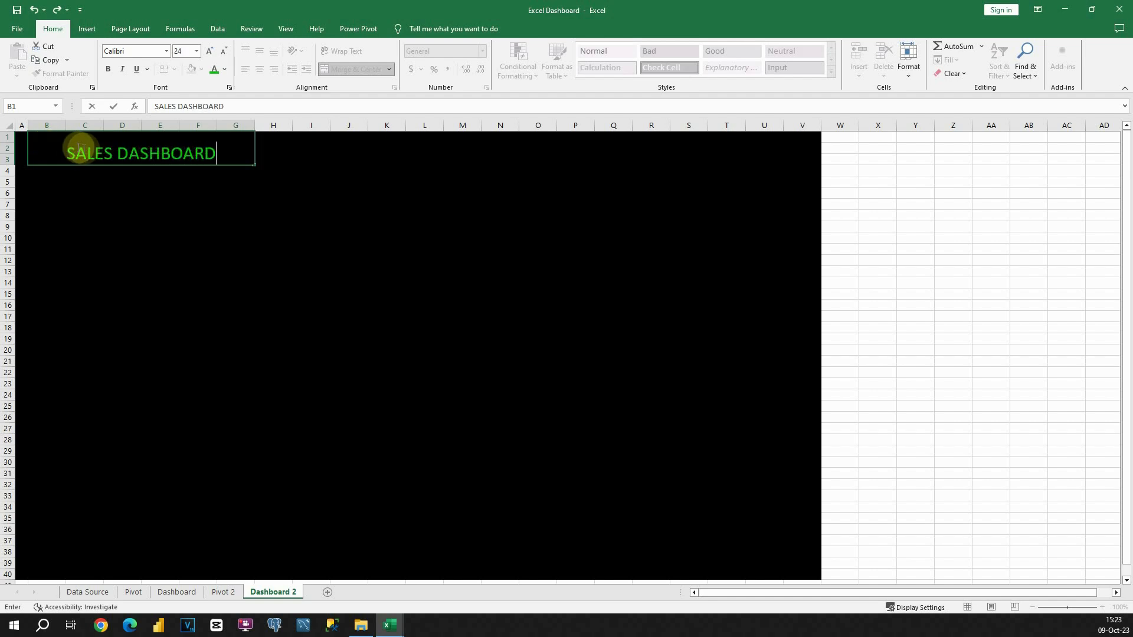
# Make the SALES DASHBOARD title text bold and enlarge it to font size 36.
pyautogui.moveTo(76, 147); pyautogui.dragTo(139, 112)
pyautogui.click(109, 71)
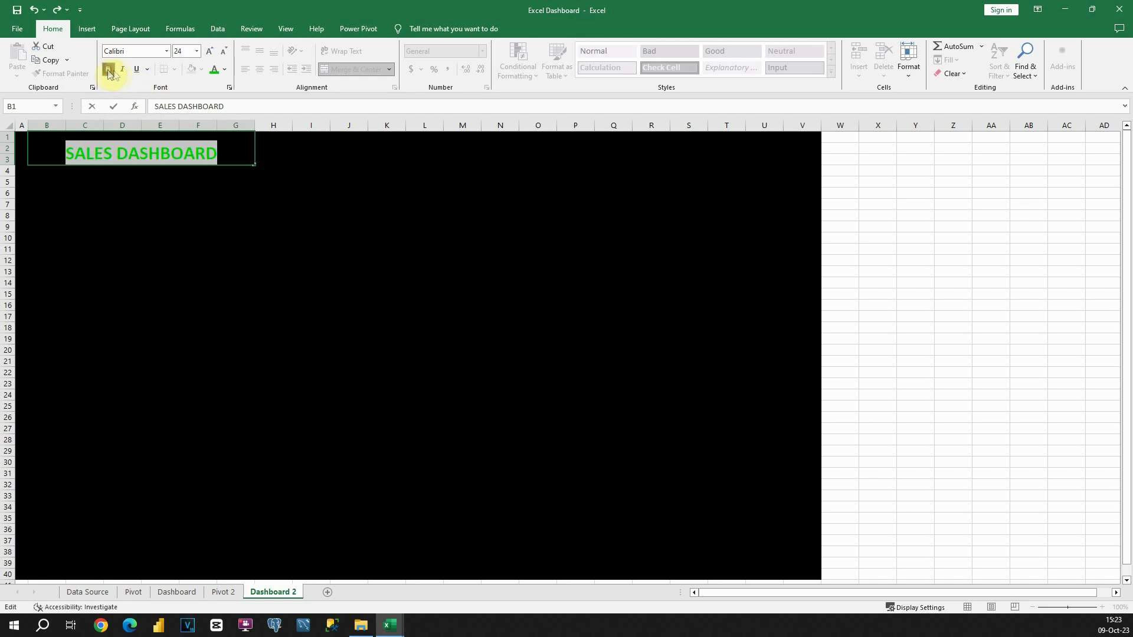
pyautogui.click(210, 52)
pyautogui.click(210, 52)
pyautogui.click(210, 52)
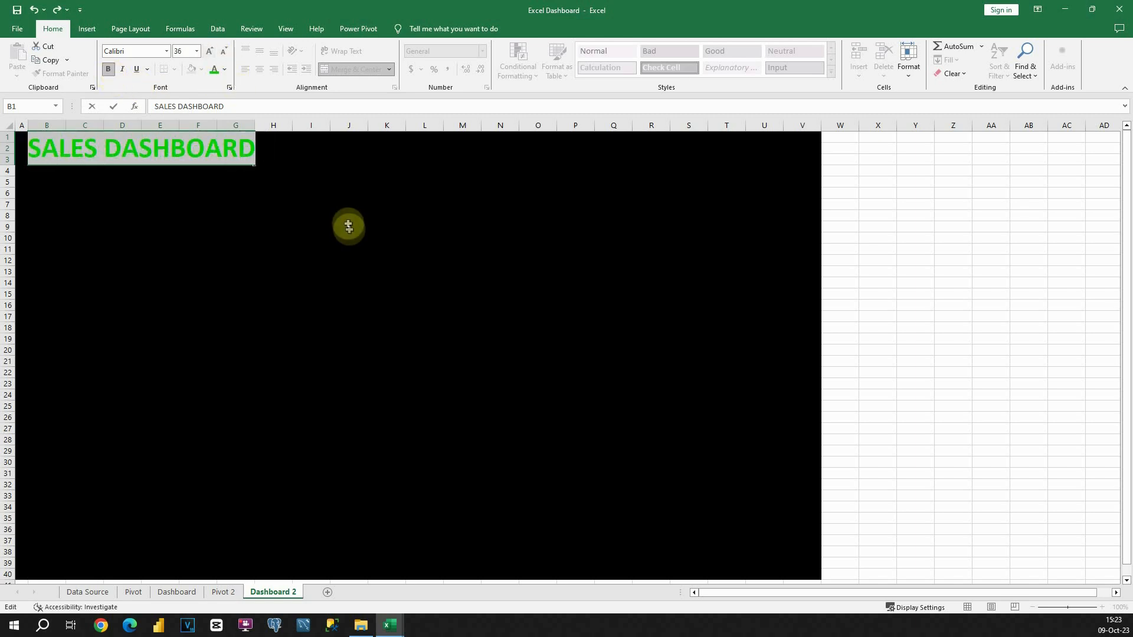
pyautogui.click(348, 204)
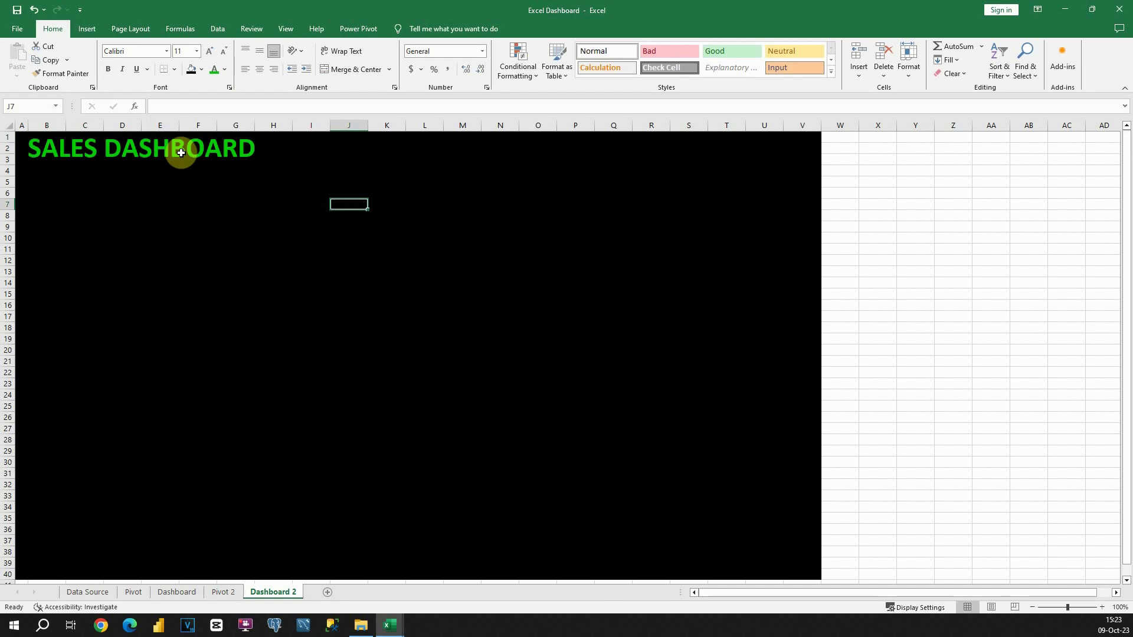
pyautogui.click(181, 152)
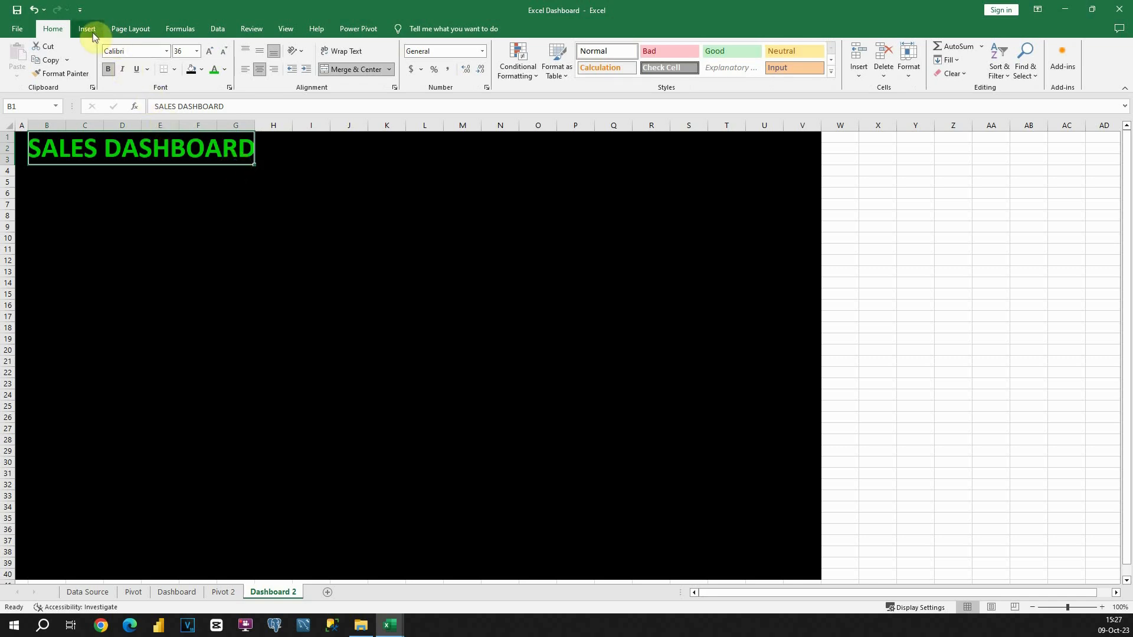
# Draw a rounded rectangle about 0.99" high and 1.97" wide below the dashboard title.
pyautogui.click(92, 32)
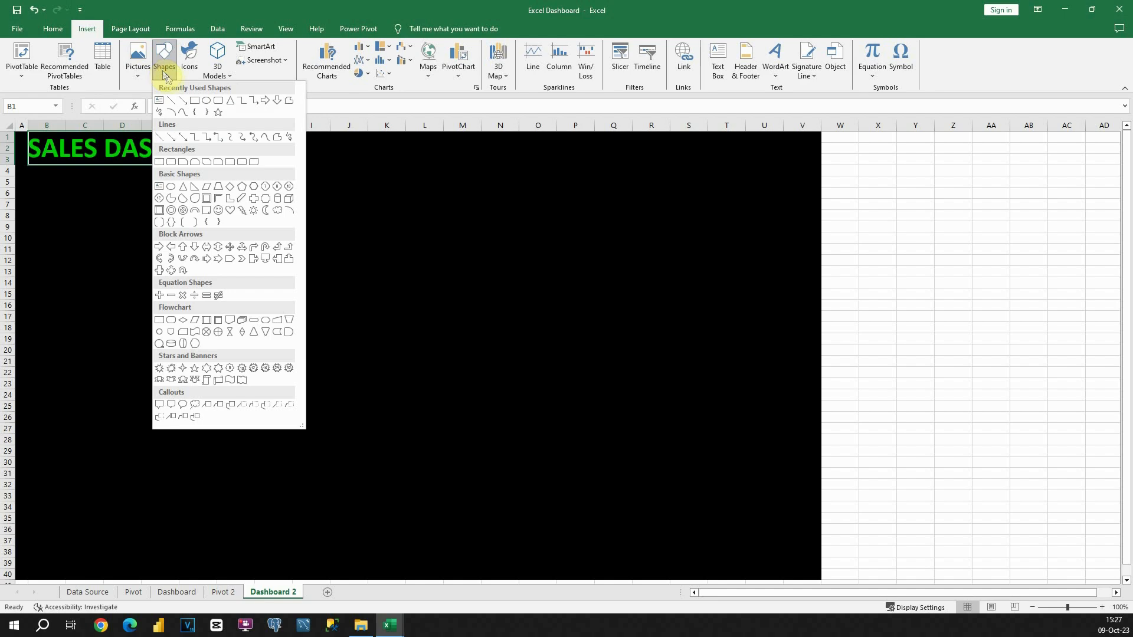
pyautogui.click(217, 104)
pyautogui.moveTo(79, 195); pyautogui.dragTo(190, 250)
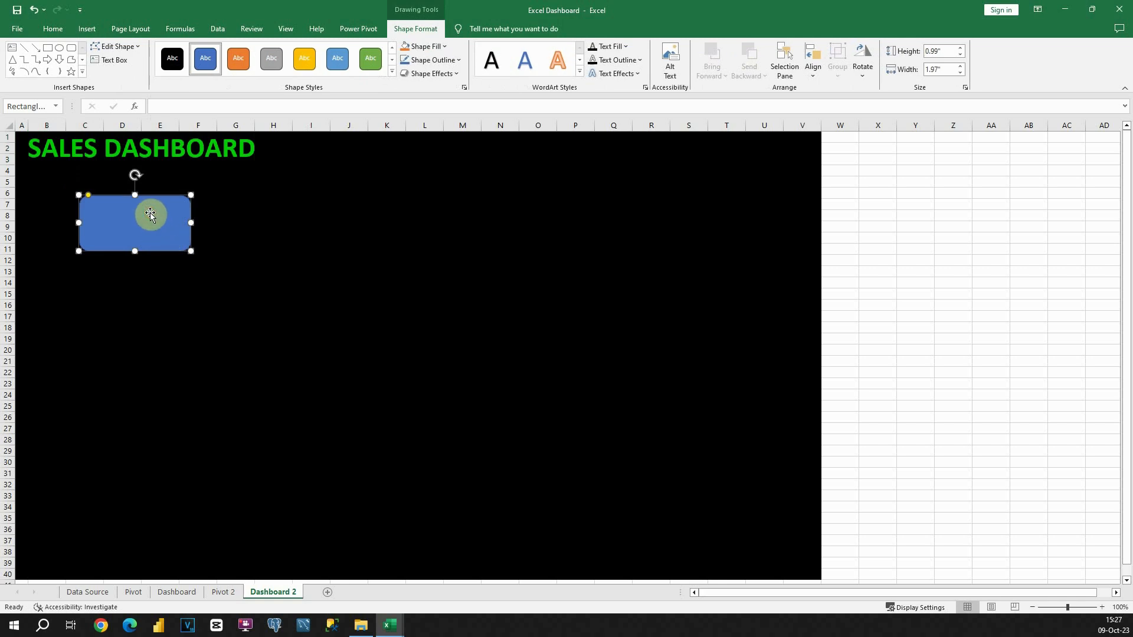
# Link the rounded rectangle's text to the Sales total with the formula ='Pivot 2'!K2.
pyautogui.click(159, 106)
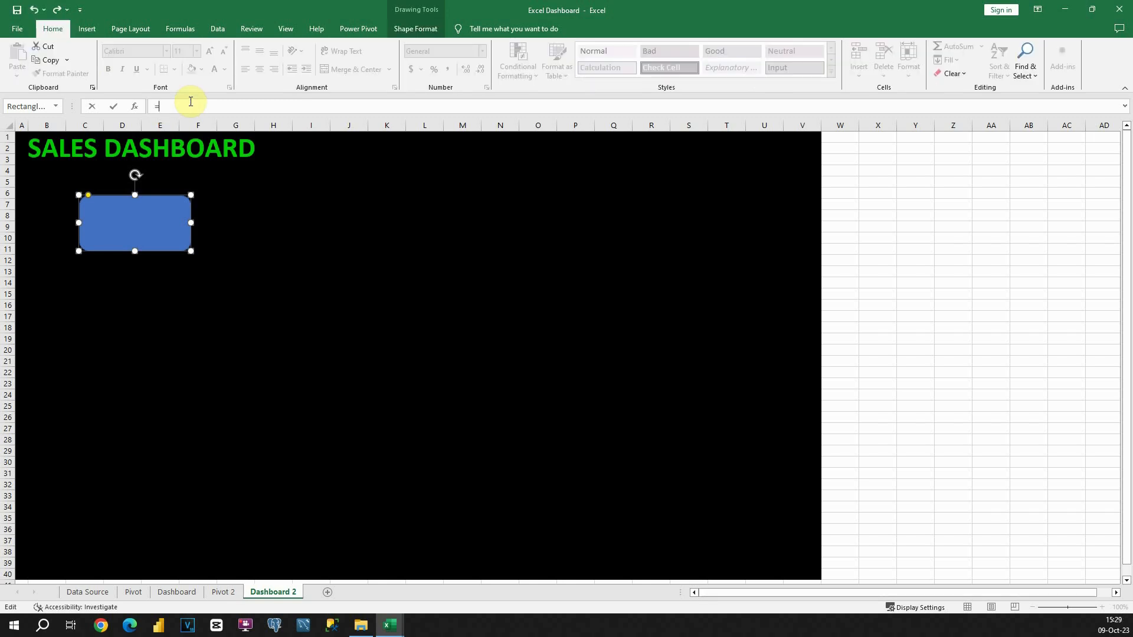
pyautogui.click(227, 592)
pyautogui.click(668, 149)
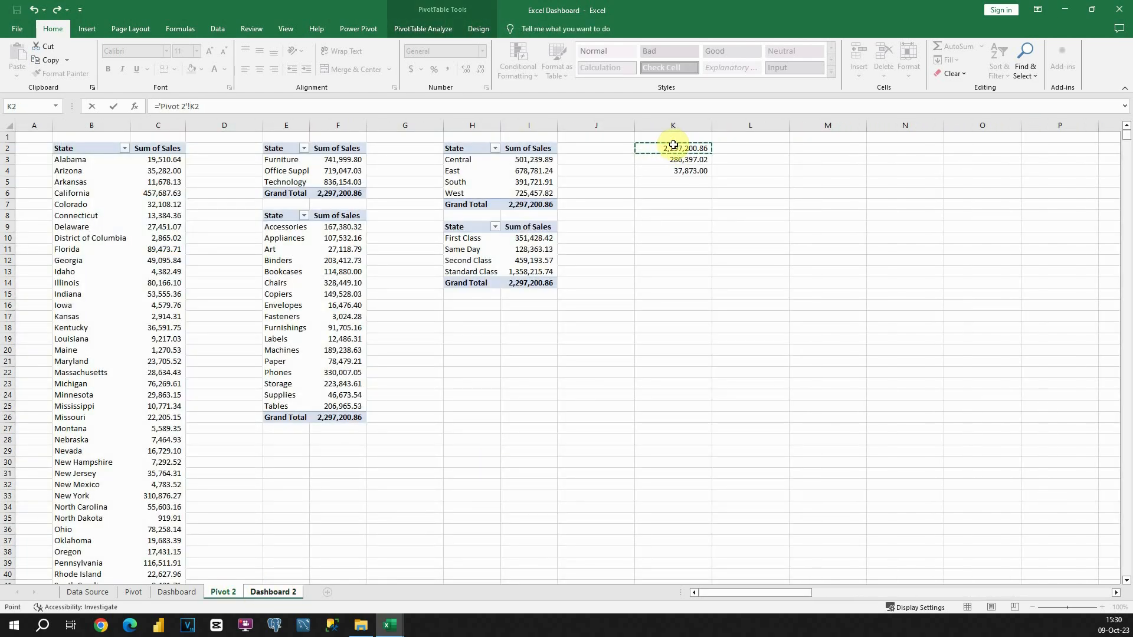
pyautogui.press('Return')
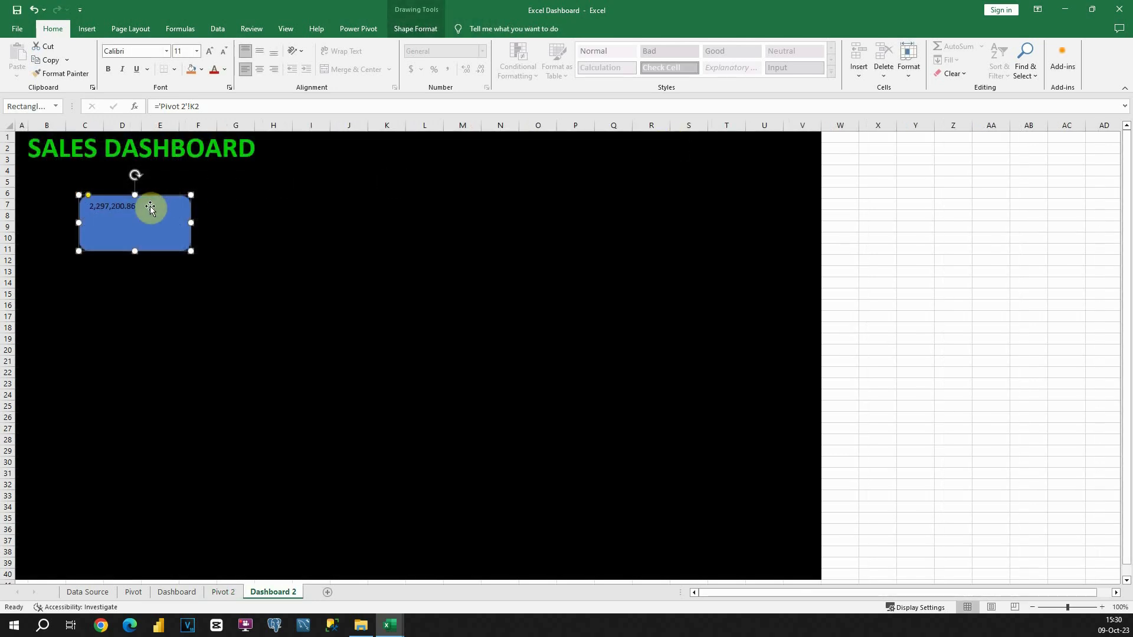
# Center the card's linked value horizontally and format it as bold, size 16, white text.
pyautogui.click(260, 69)
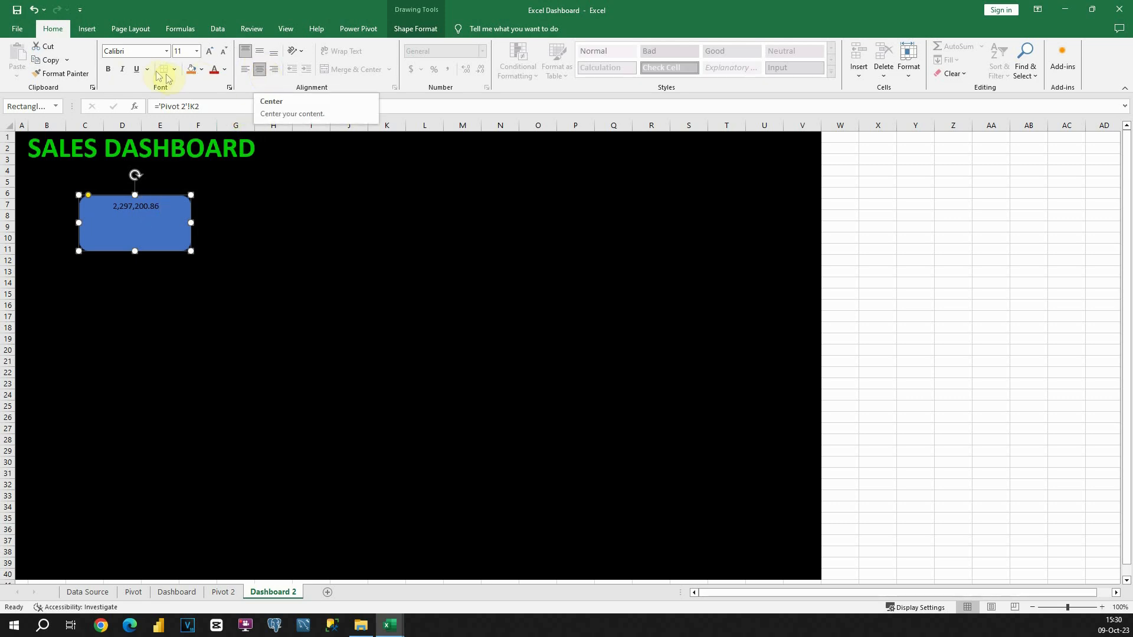
pyautogui.click(109, 70)
pyautogui.click(210, 52)
pyautogui.click(211, 53)
pyautogui.click(211, 53)
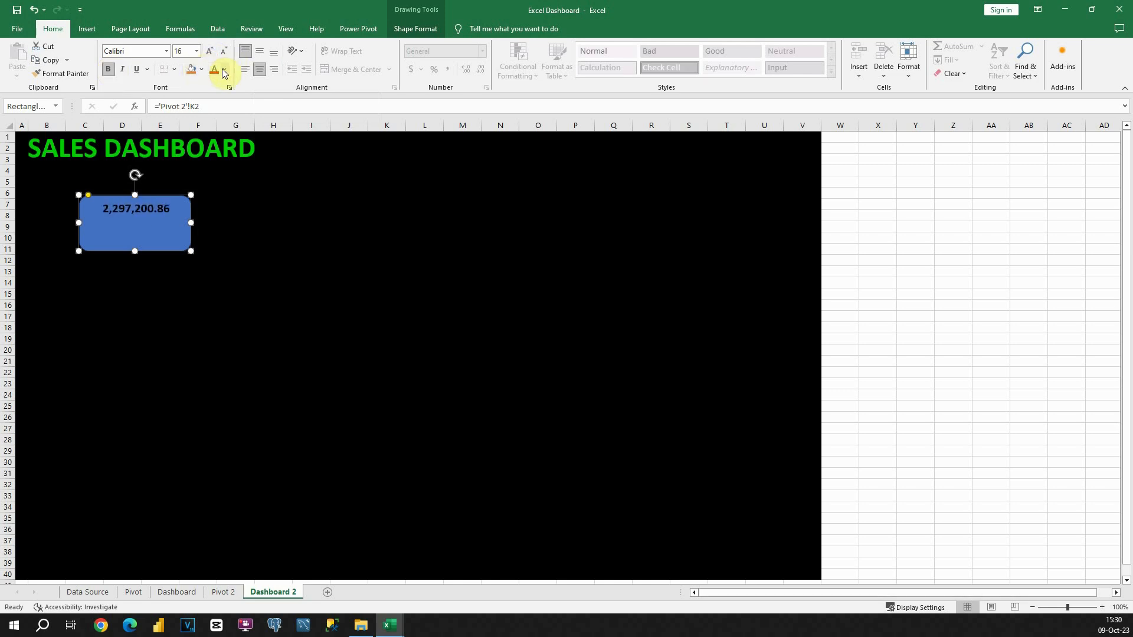
pyautogui.click(223, 74)
pyautogui.click(212, 171)
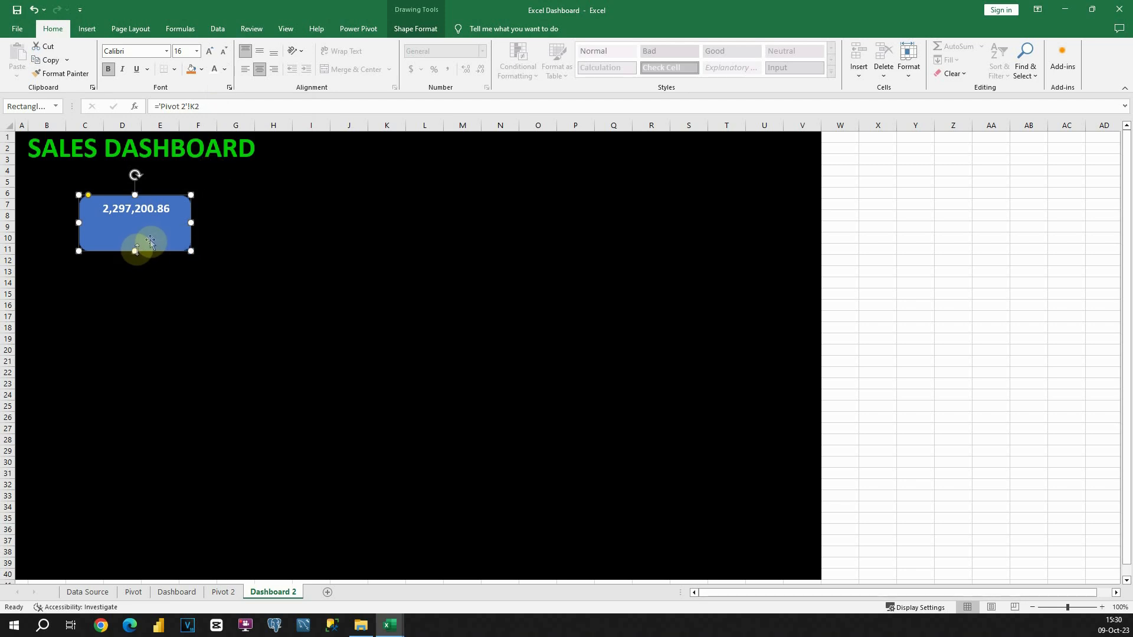
# Resize the card to about 1.27" high by 1.66" wide and fill it with the recently used bright green.
pyautogui.moveTo(189, 222); pyautogui.dragTo(125, 267)
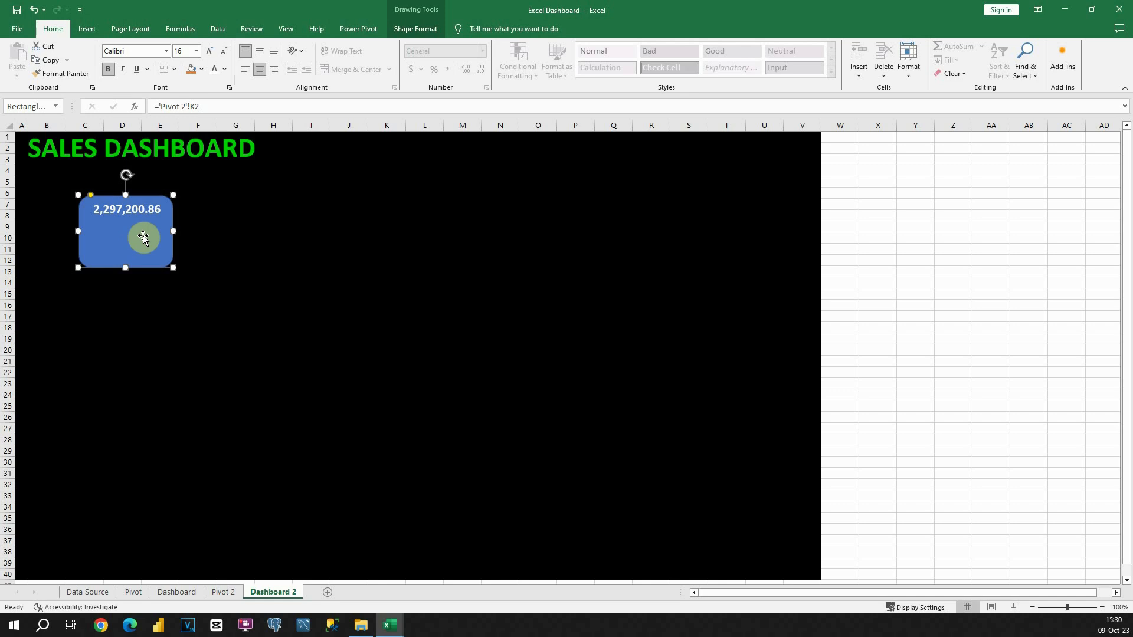
pyautogui.click(393, 33)
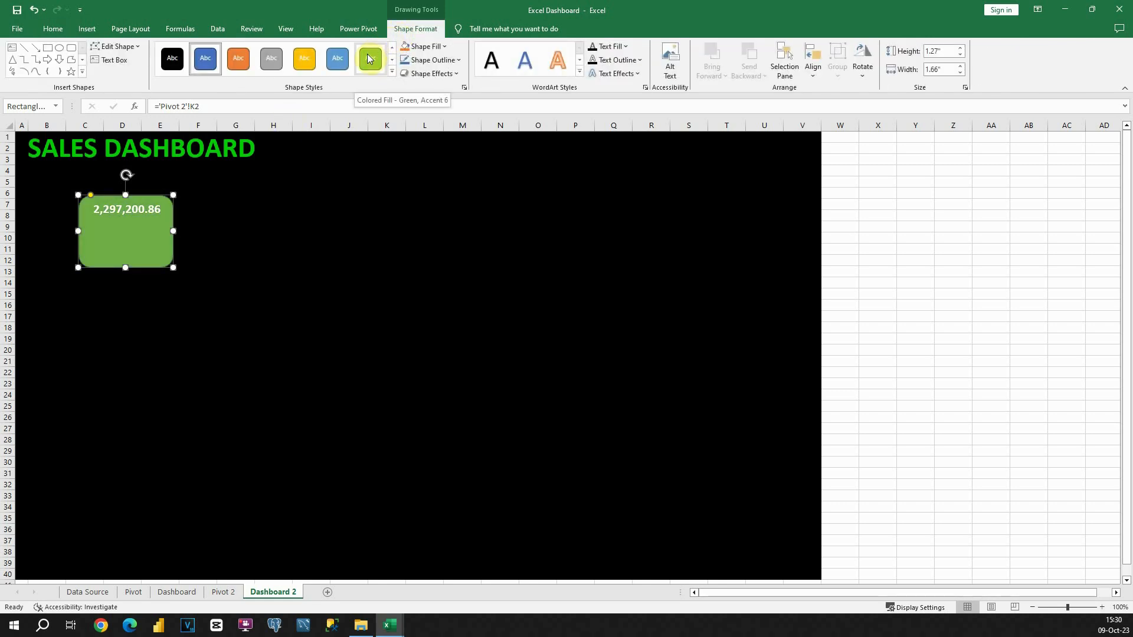
pyautogui.click(444, 48)
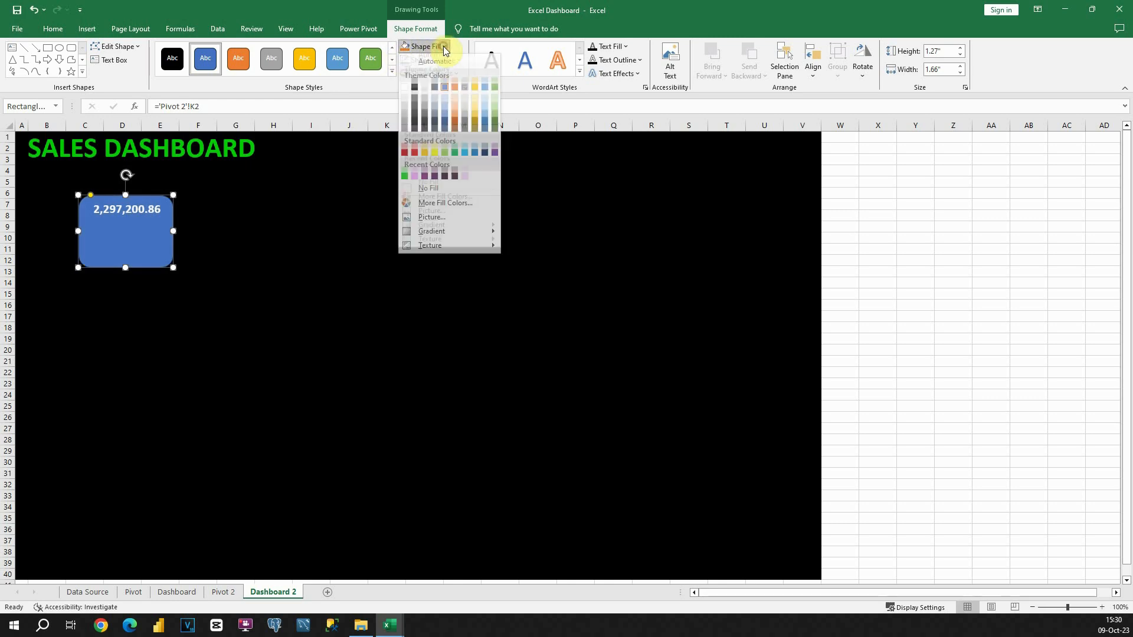
pyautogui.click(405, 177)
pyautogui.click(187, 216)
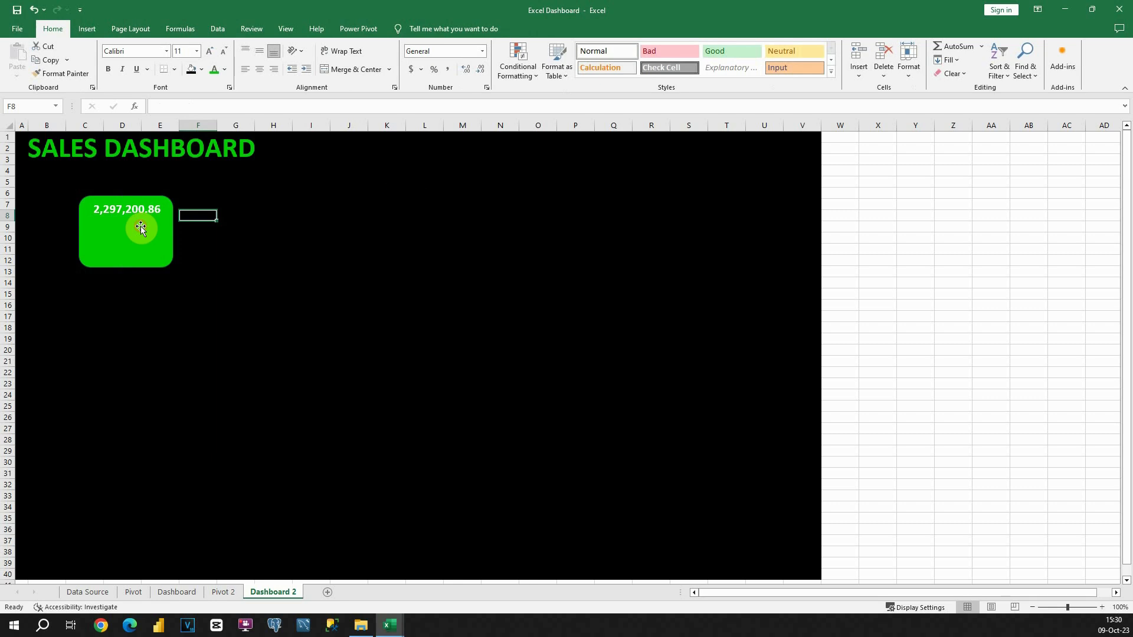
# Move the green card directly under the title and duplicate it twice to form a row of three cards.
pyautogui.click(141, 228)
pyautogui.moveTo(141, 228); pyautogui.dragTo(81, 207)
pyautogui.keyDown('ctrl'); pyautogui.click(82, 205); pyautogui.keyUp('ctrl')
pyautogui.moveTo(81, 197); pyautogui.dragTo(285, 200)
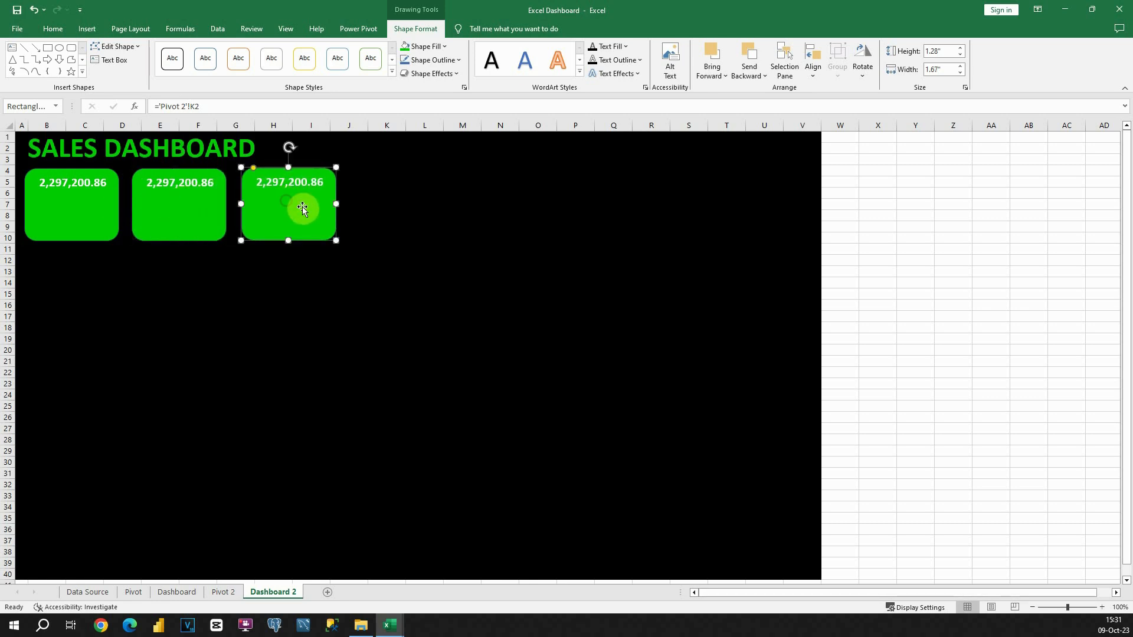
# Relink the middle card to the Profit total with the formula ='Pivot 2'!K3.
pyautogui.click(199, 190)
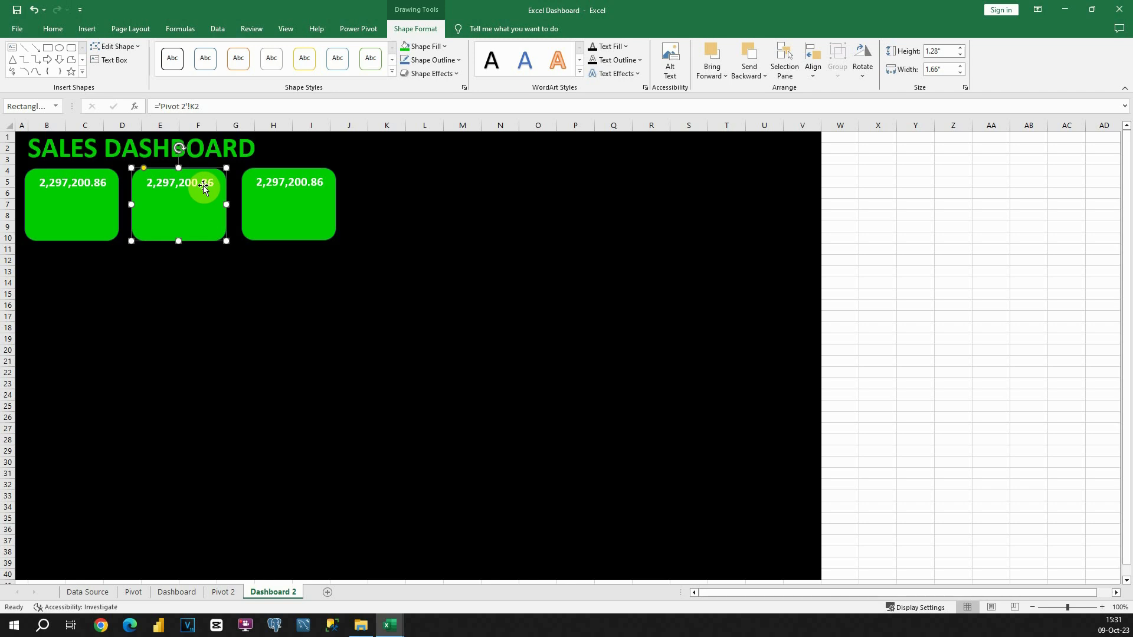
pyautogui.moveTo(211, 107); pyautogui.dragTo(170, 108)
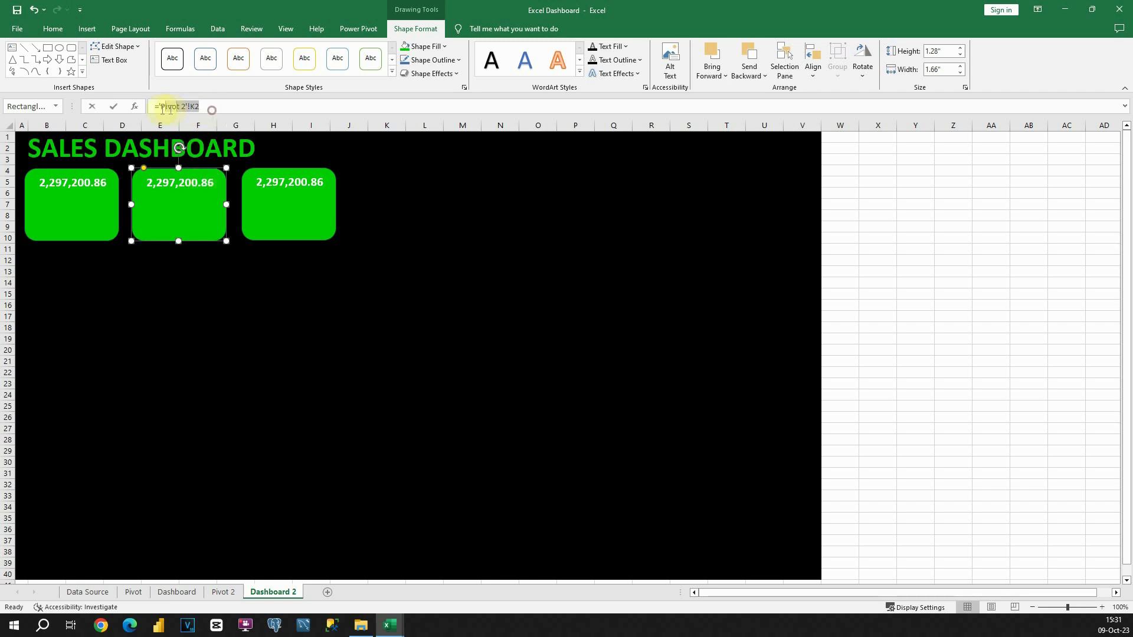
pyautogui.press('BackSpace')
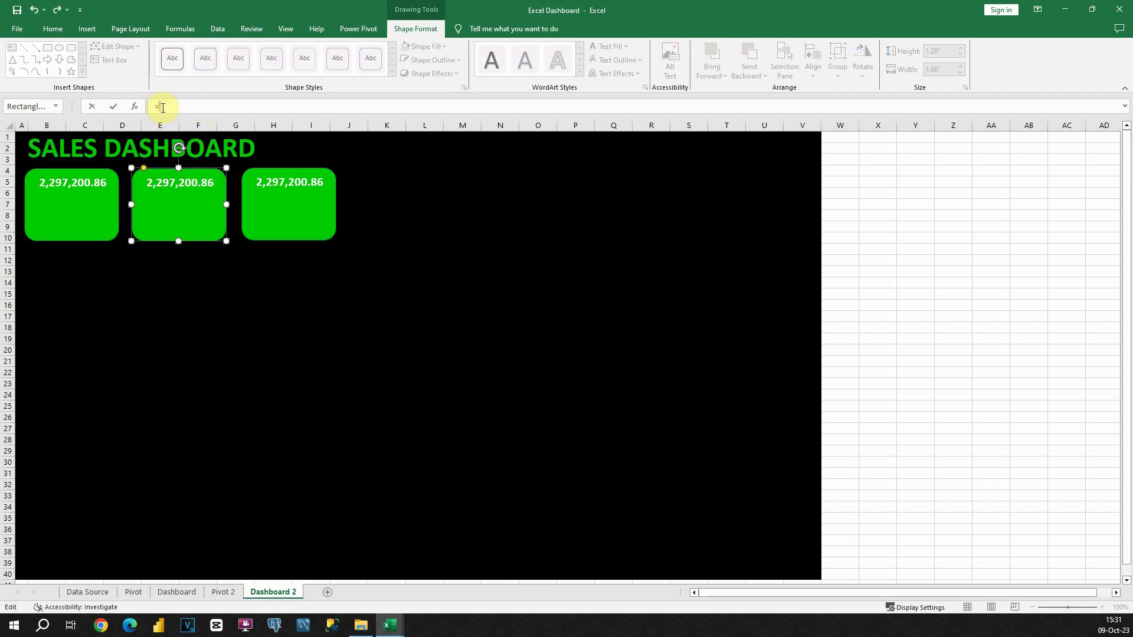
pyautogui.click(233, 596)
pyautogui.click(675, 160)
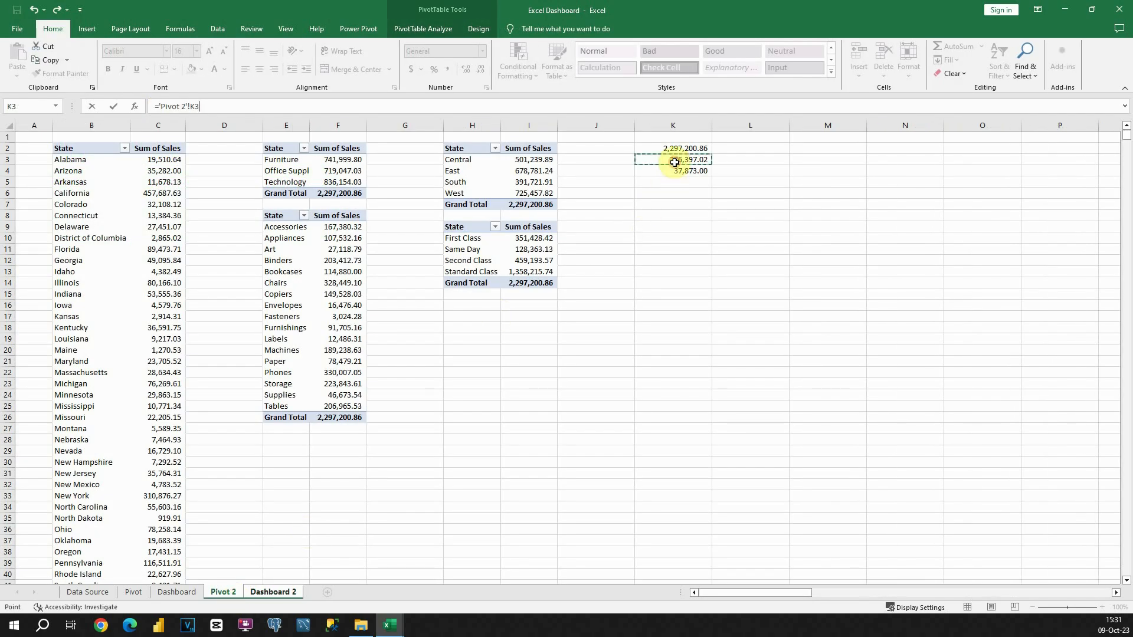
pyautogui.press('Return')
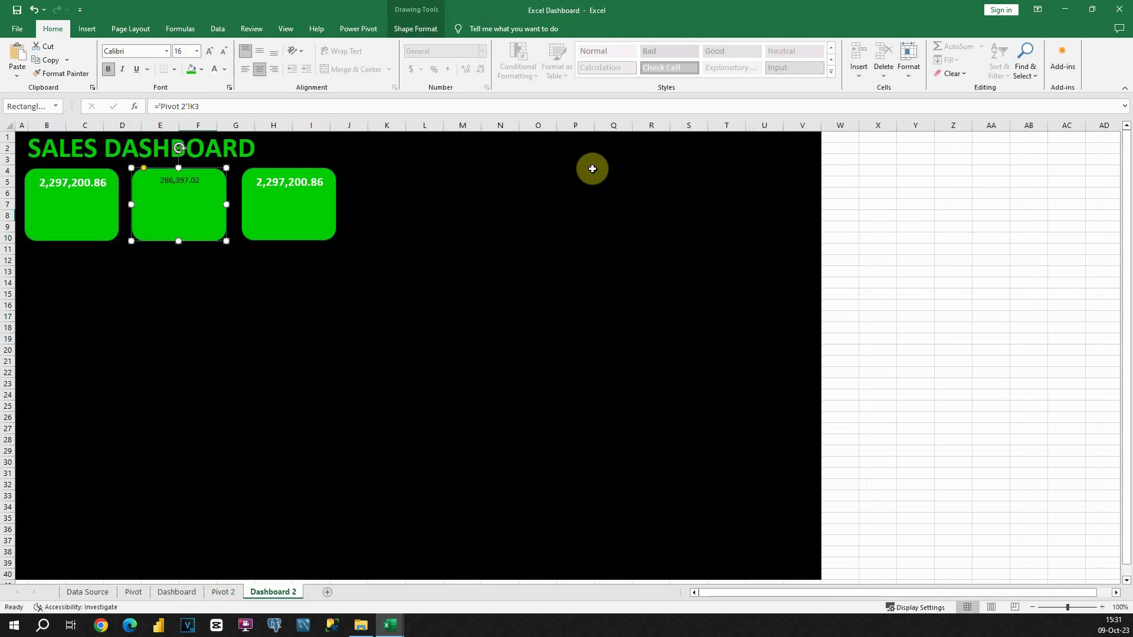
# Copy the first card's formatting onto the middle card with Format Painter.
pyautogui.click(94, 189)
pyautogui.click(69, 74)
pyautogui.click(179, 212)
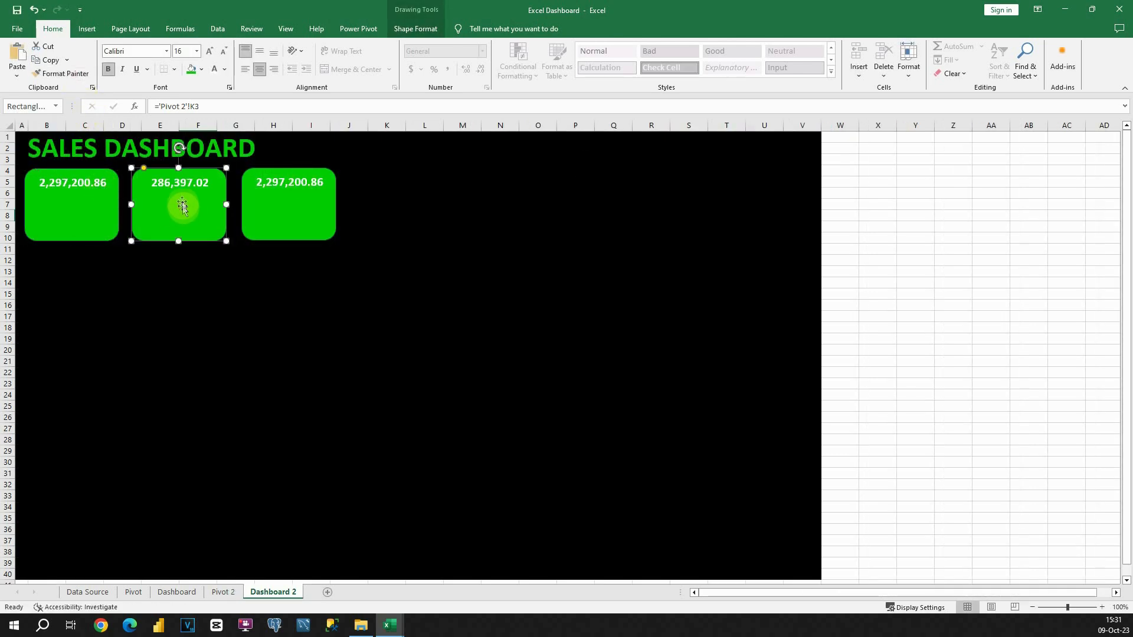
# Relink the third card to the Quantity total with the formula ='Pivot 2'!K4.
pyautogui.click(260, 183)
pyautogui.moveTo(209, 106); pyautogui.dragTo(158, 106)
pyautogui.write('=')
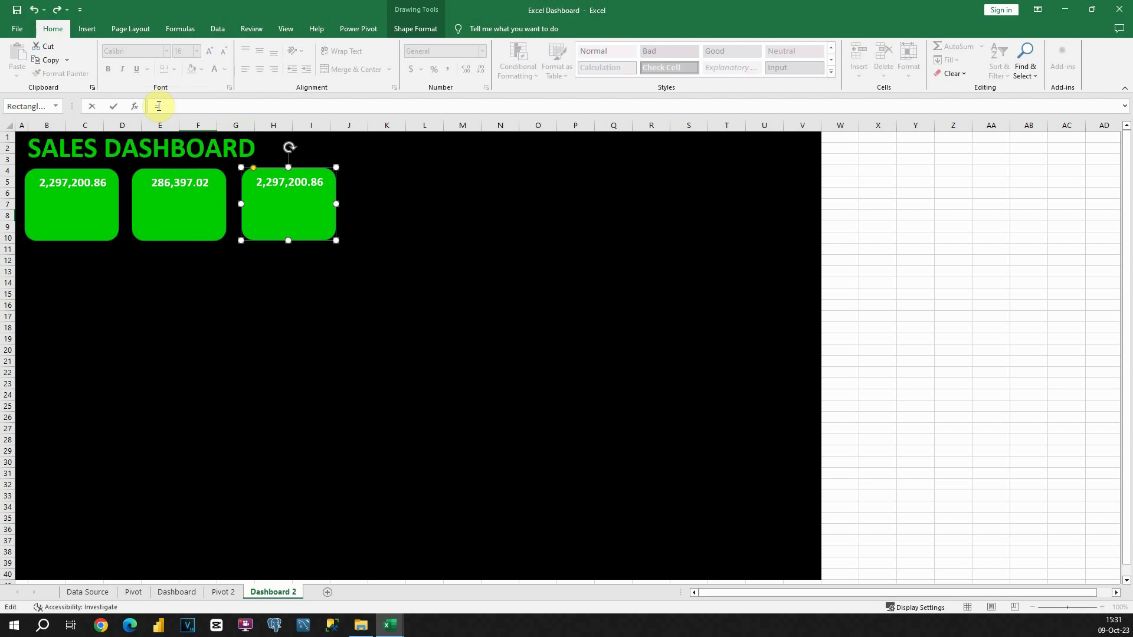
pyautogui.click(223, 592)
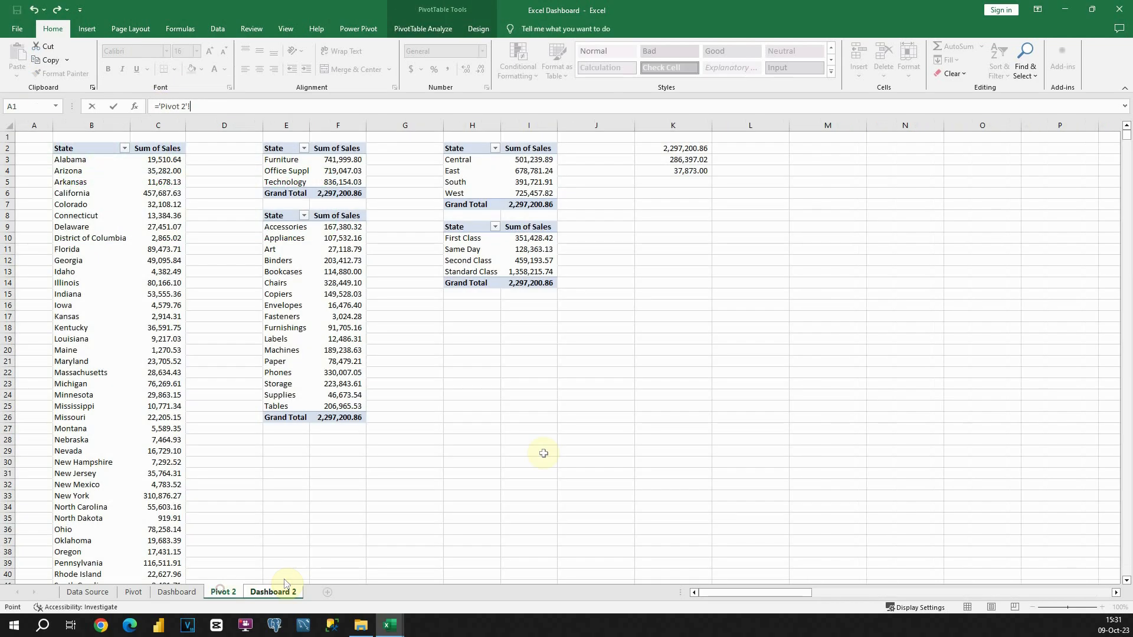
pyautogui.click(686, 169)
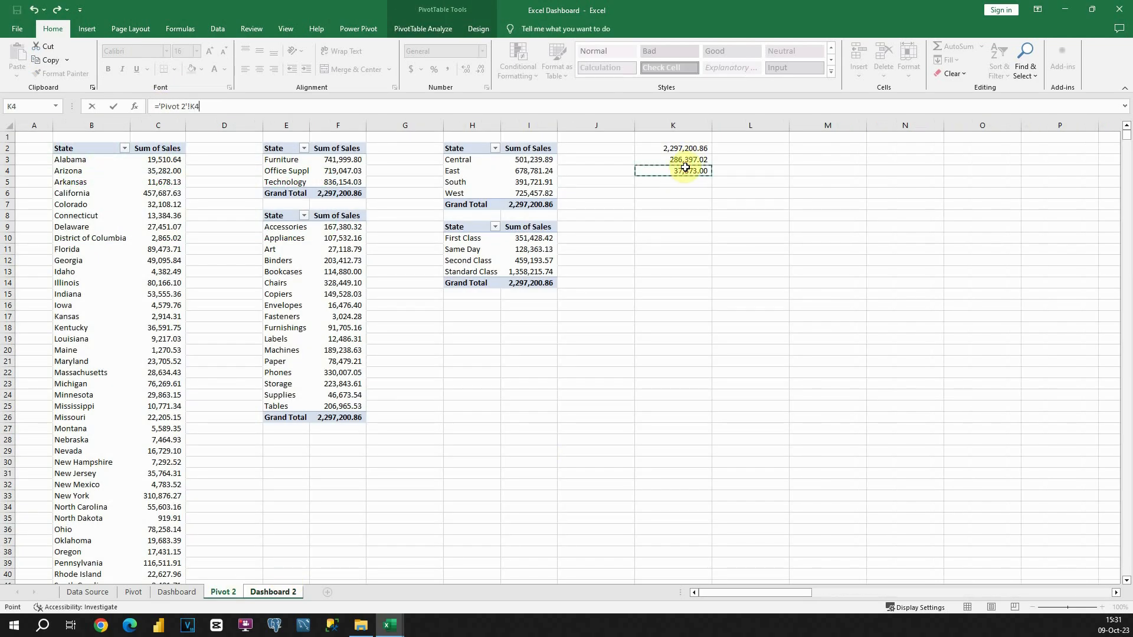
pyautogui.press('Return')
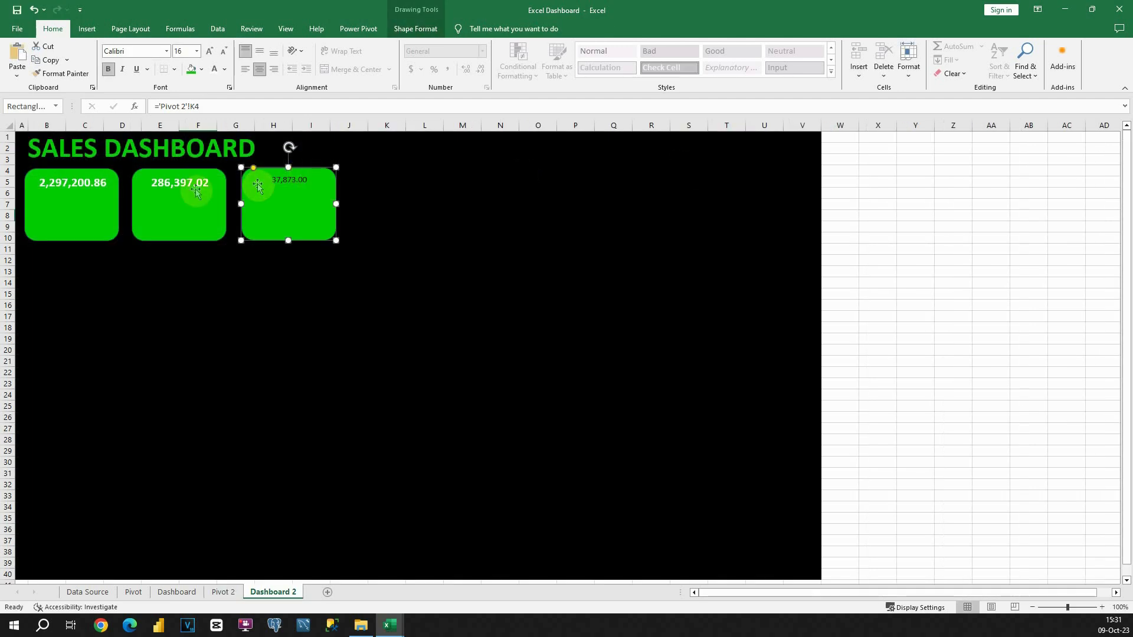
# Apply the middle card's formatting to the third card with Format Painter.
pyautogui.click(154, 163)
pyautogui.click(62, 73)
pyautogui.click(285, 199)
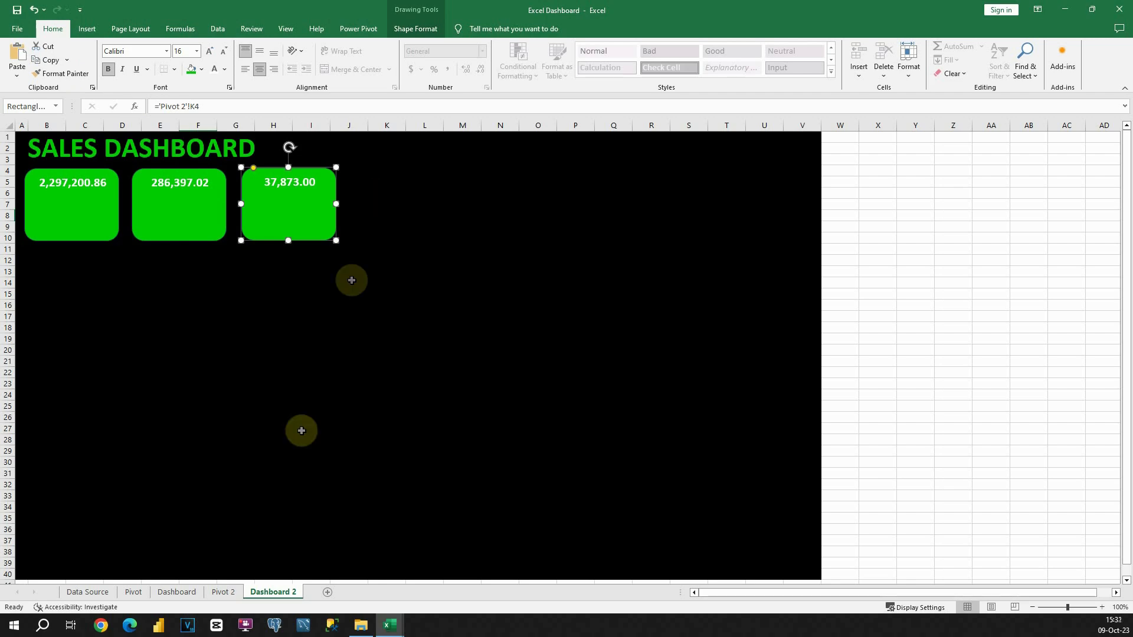
# Copy the money bag, banknotes and truck icons from the three cards on the Dashboard sheet.
pyautogui.click(183, 592)
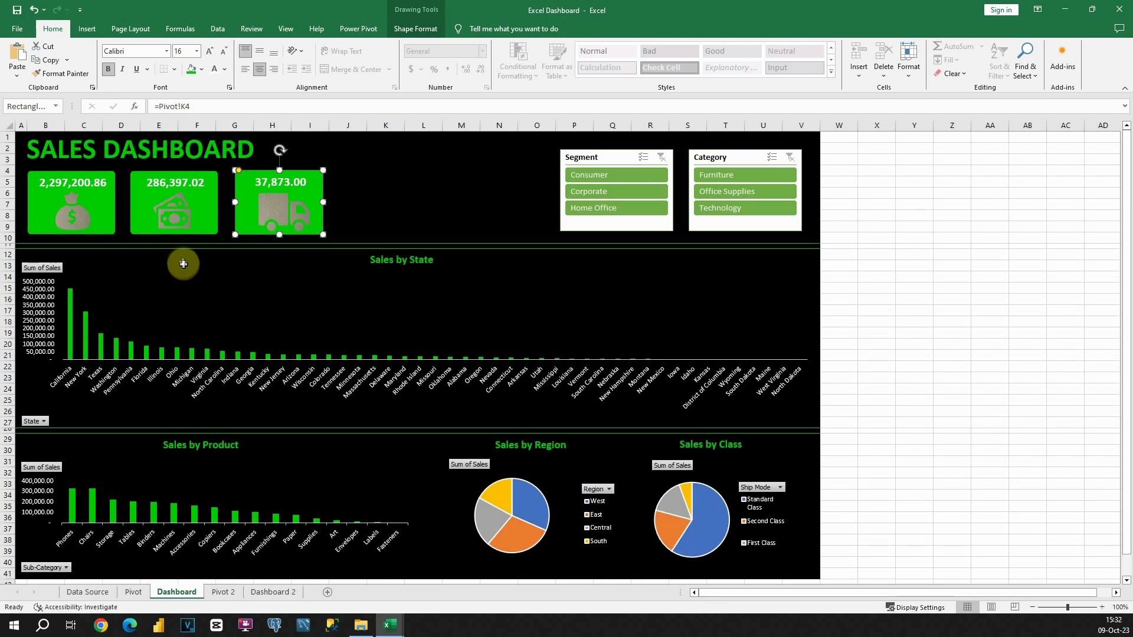
pyautogui.click(79, 217)
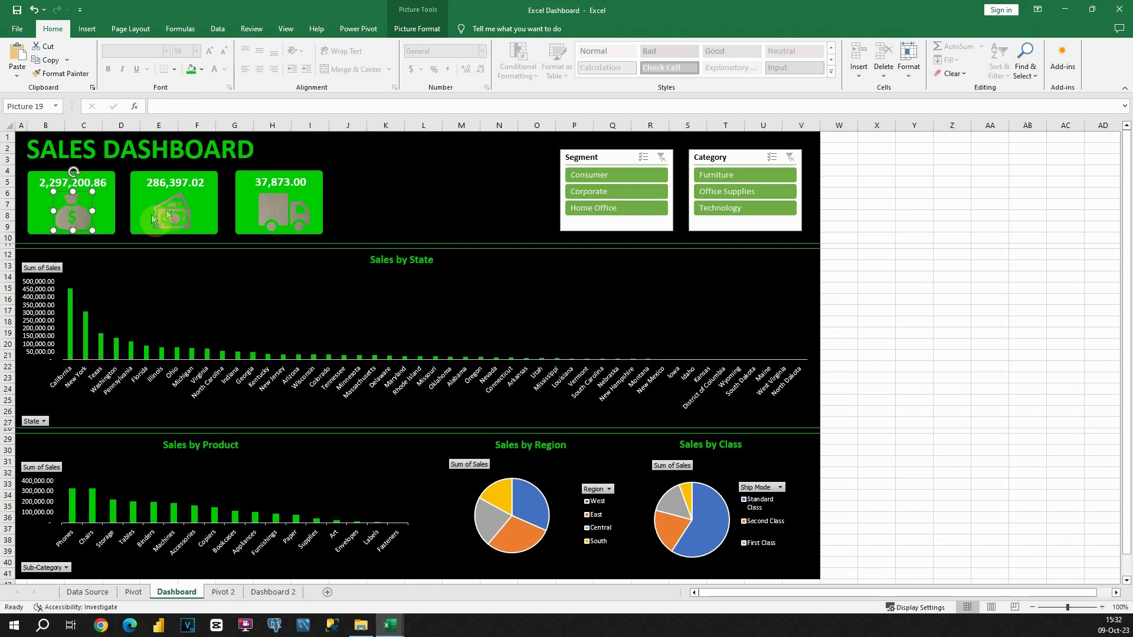
pyautogui.keyDown('ctrl'); pyautogui.click(175, 204); pyautogui.keyUp('ctrl')
pyautogui.keyDown('ctrl'); pyautogui.click(296, 205); pyautogui.keyUp('ctrl')
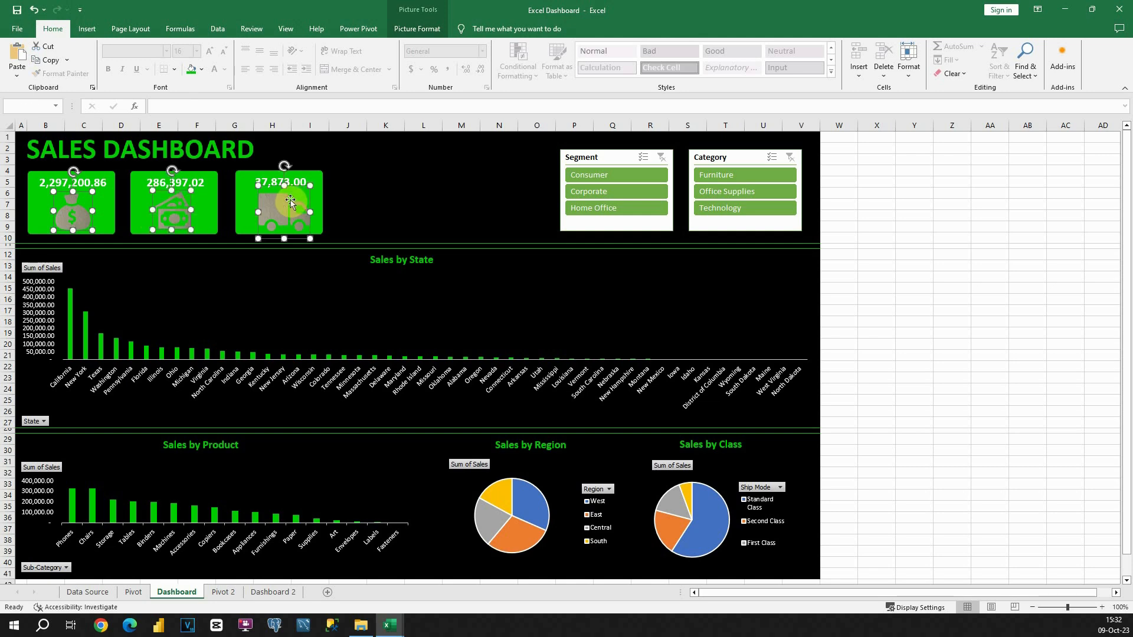
pyautogui.hotkey('ctrl', 'c')
# Paste the three icons into Dashboard 2 and position each one beneath the figure on its matching card.
pyautogui.click(273, 592)
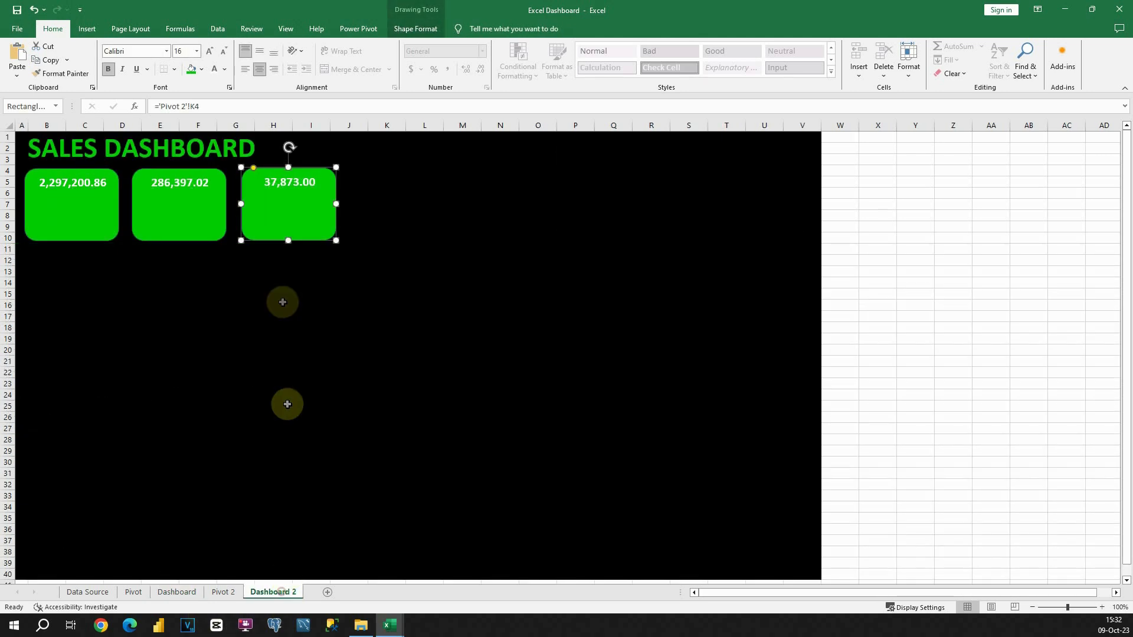
pyautogui.hotkey('ctrl', 'v')
pyautogui.moveTo(360, 186); pyautogui.dragTo(184, 219)
pyautogui.click(201, 271)
pyautogui.click(174, 215)
pyautogui.moveTo(282, 210); pyautogui.dragTo(291, 210)
pyautogui.click(381, 215)
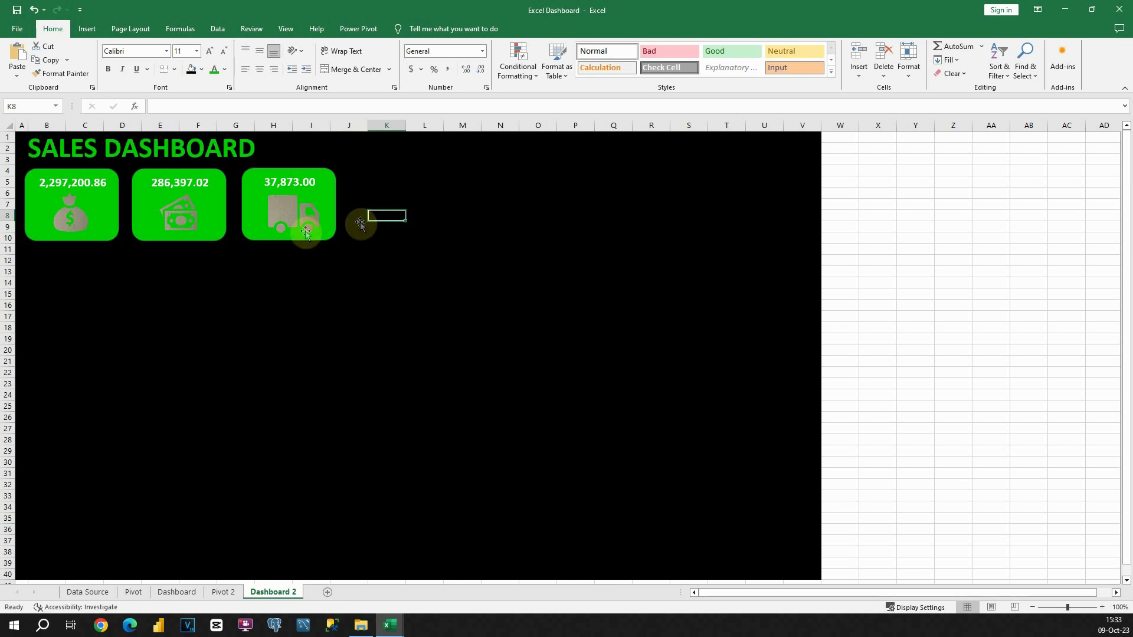
# Set the border line color to the recently used green for the row 12 divider, and leave border drawing mode.
pyautogui.moveTo(22, 259); pyautogui.dragTo(812, 260)
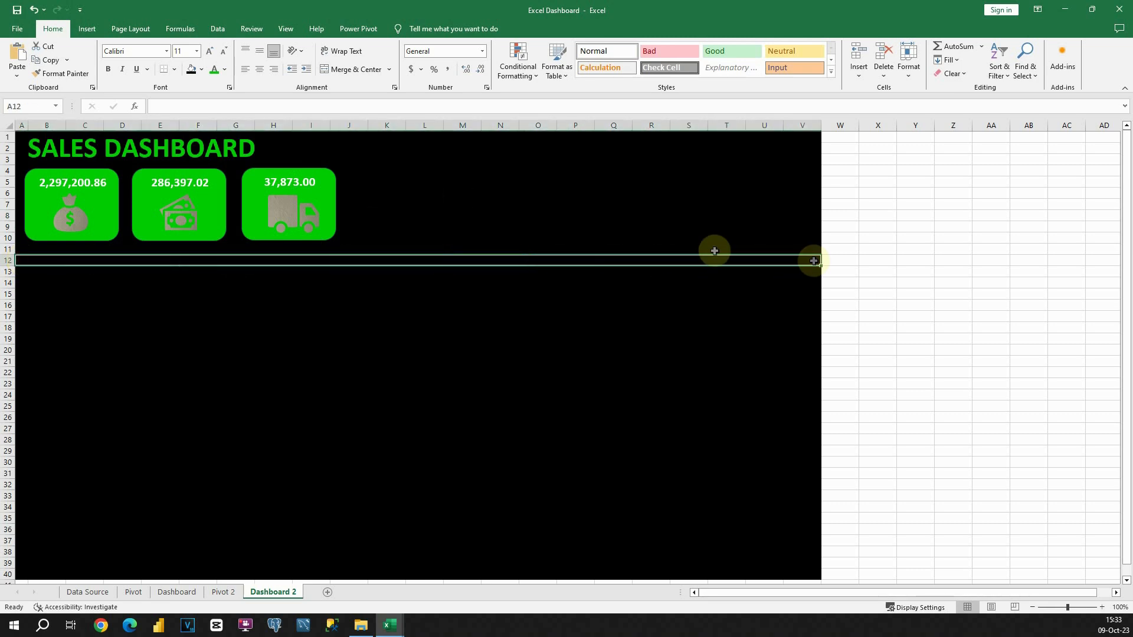
pyautogui.click(175, 69)
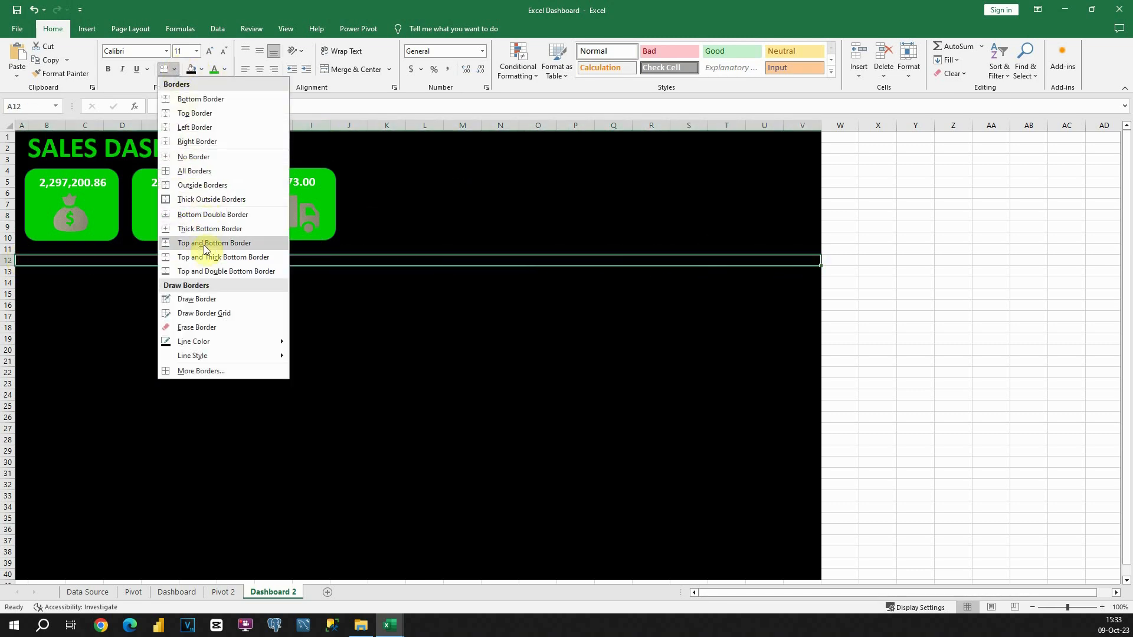
pyautogui.moveTo(271, 342)
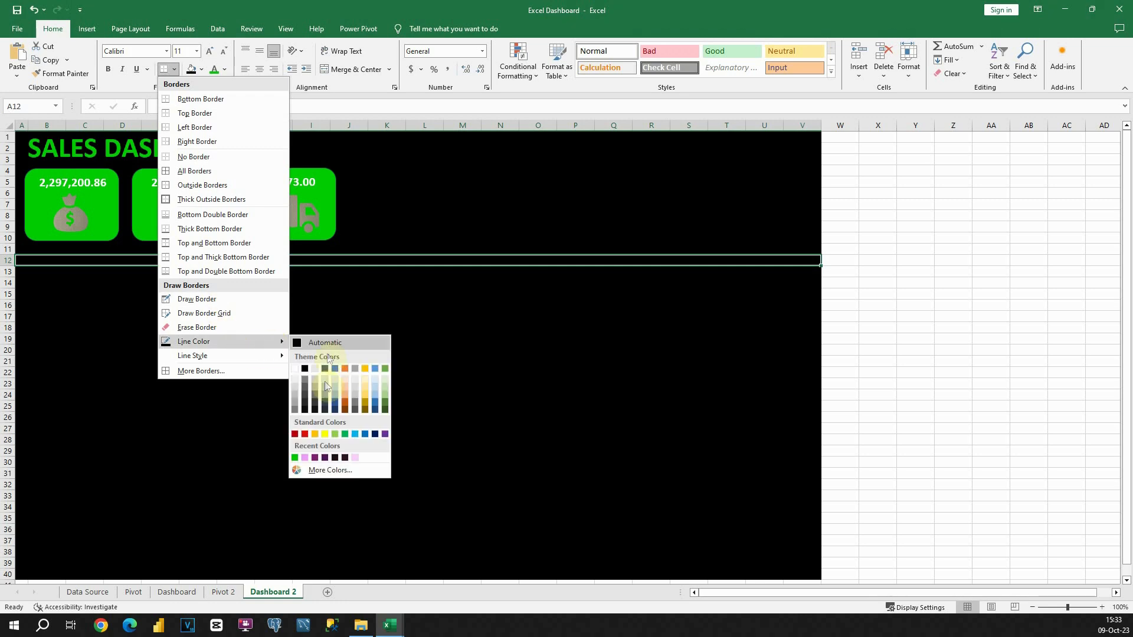
pyautogui.click(295, 457)
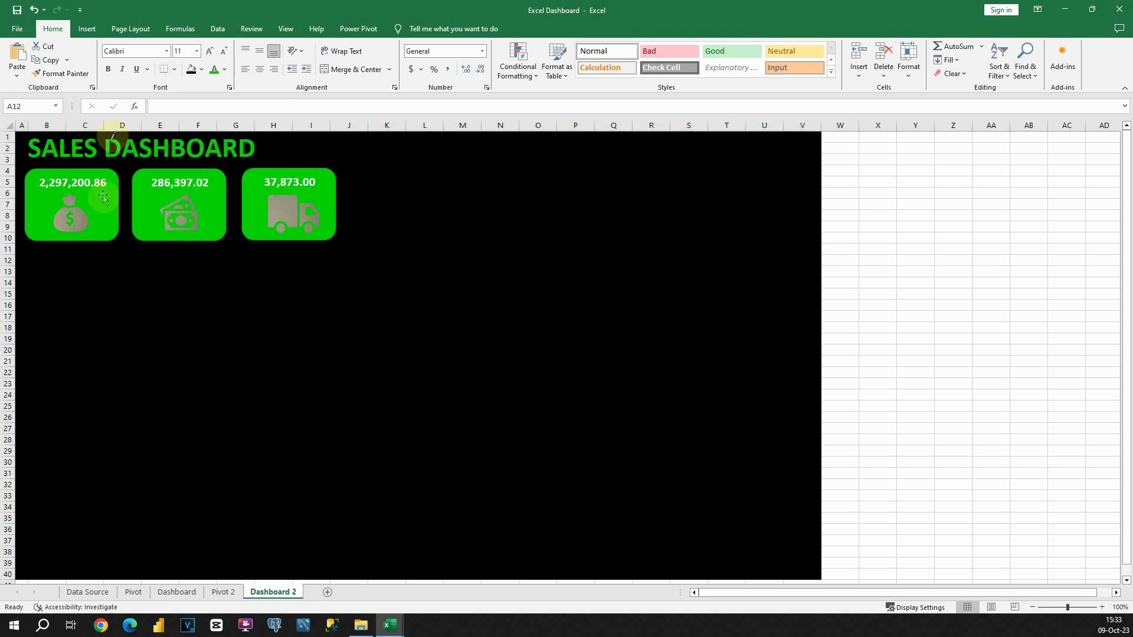
pyautogui.click(168, 70)
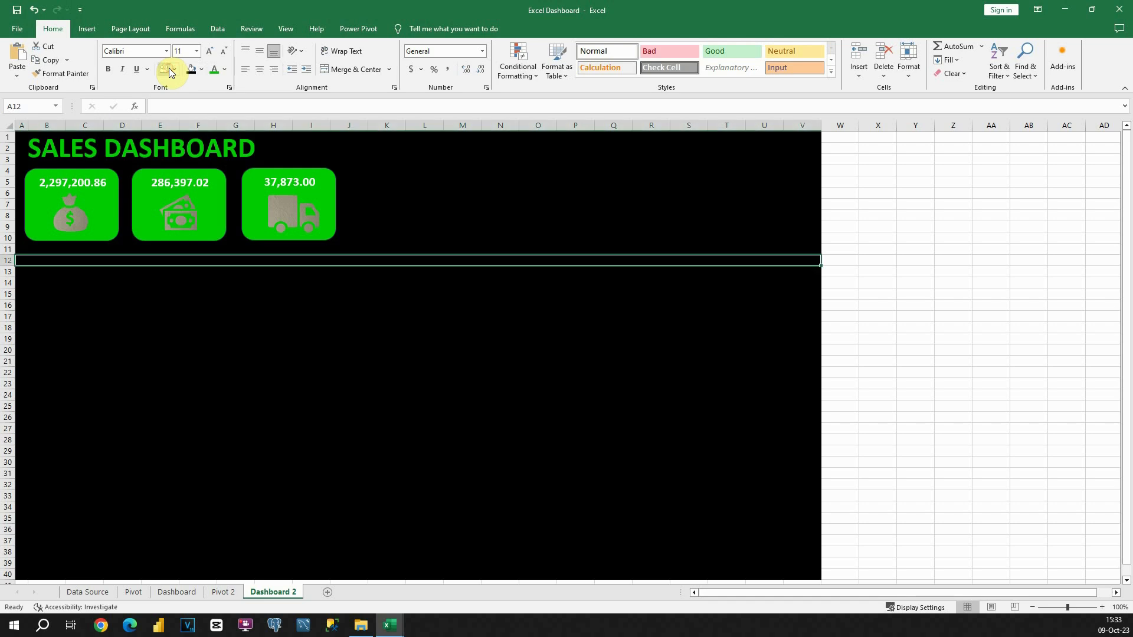
pyautogui.click(227, 260)
# Apply a top and bottom border across A12:V12 and shrink row 12 to about half its height.
pyautogui.click(32, 258)
pyautogui.moveTo(24, 260); pyautogui.dragTo(809, 260)
pyautogui.click(171, 72)
pyautogui.click(189, 255)
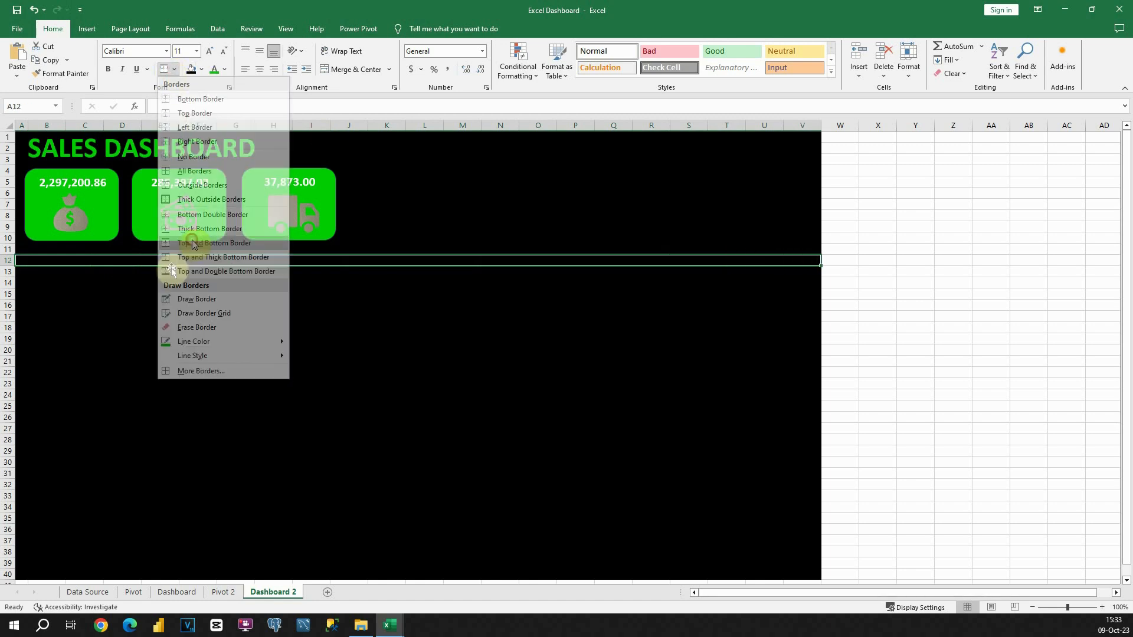
pyautogui.click(55, 281)
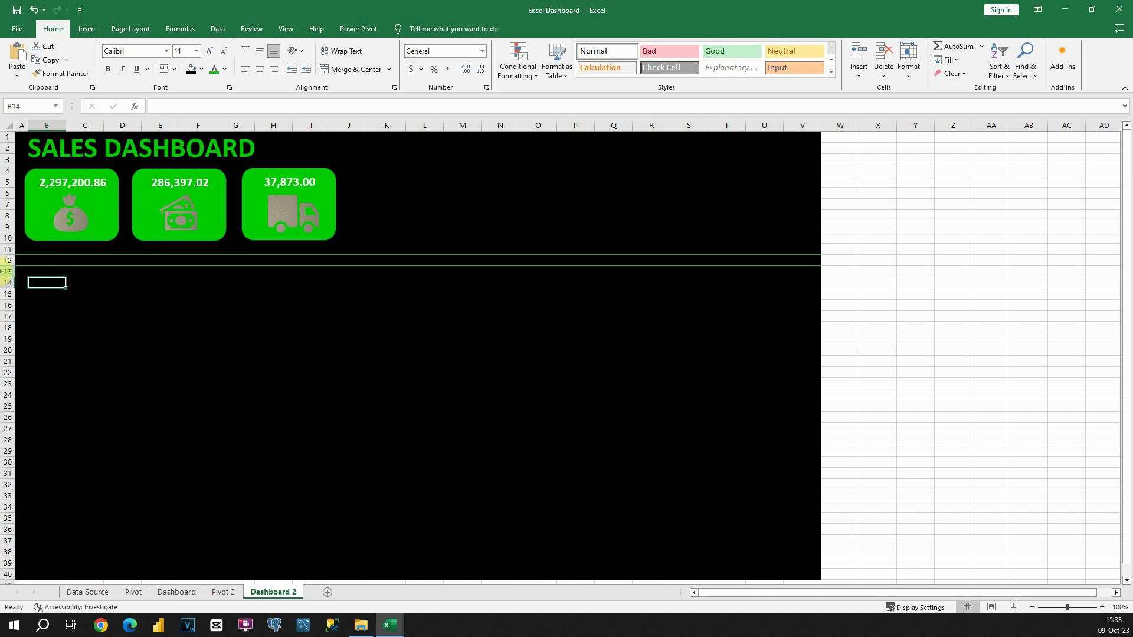
pyautogui.moveTo(7, 265); pyautogui.dragTo(7, 260)
pyautogui.click(96, 266)
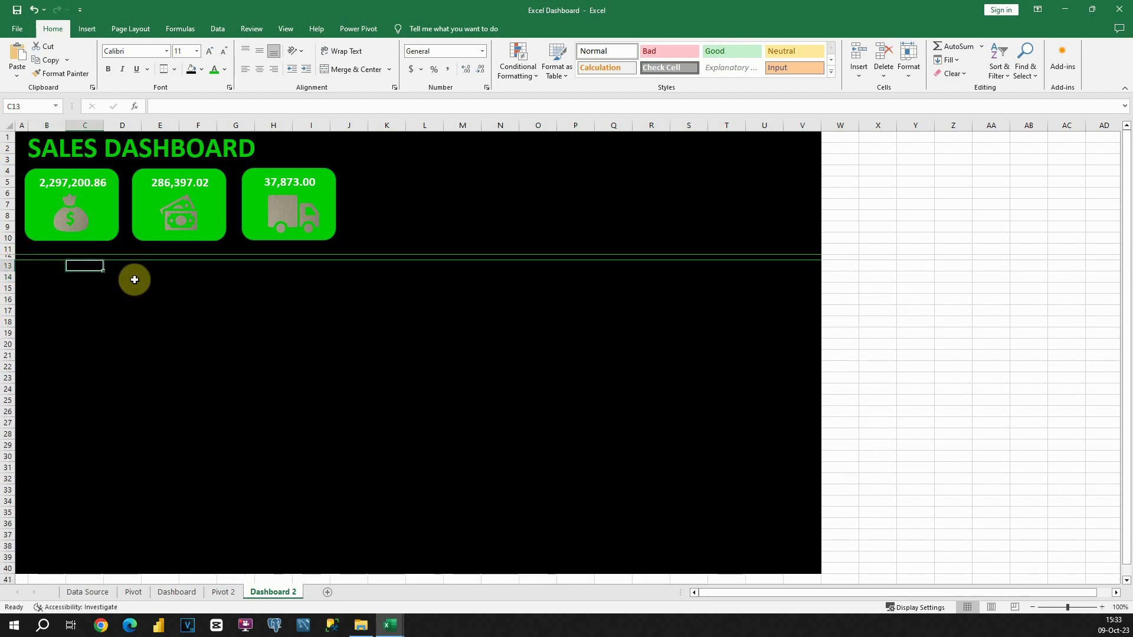
# Copy the divider A12:V12 to row 28 starting at A28, and shrink row 28 to match row 12.
pyautogui.moveTo(29, 254); pyautogui.dragTo(809, 255)
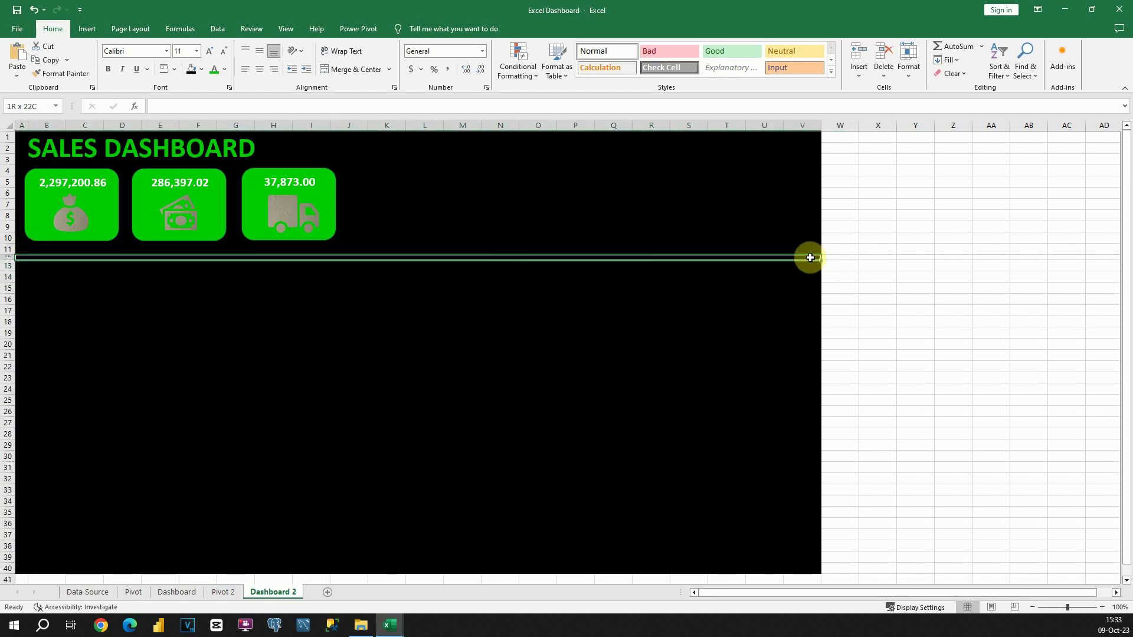
pyautogui.hotkey('ctrl', 'c')
pyautogui.click(23, 437)
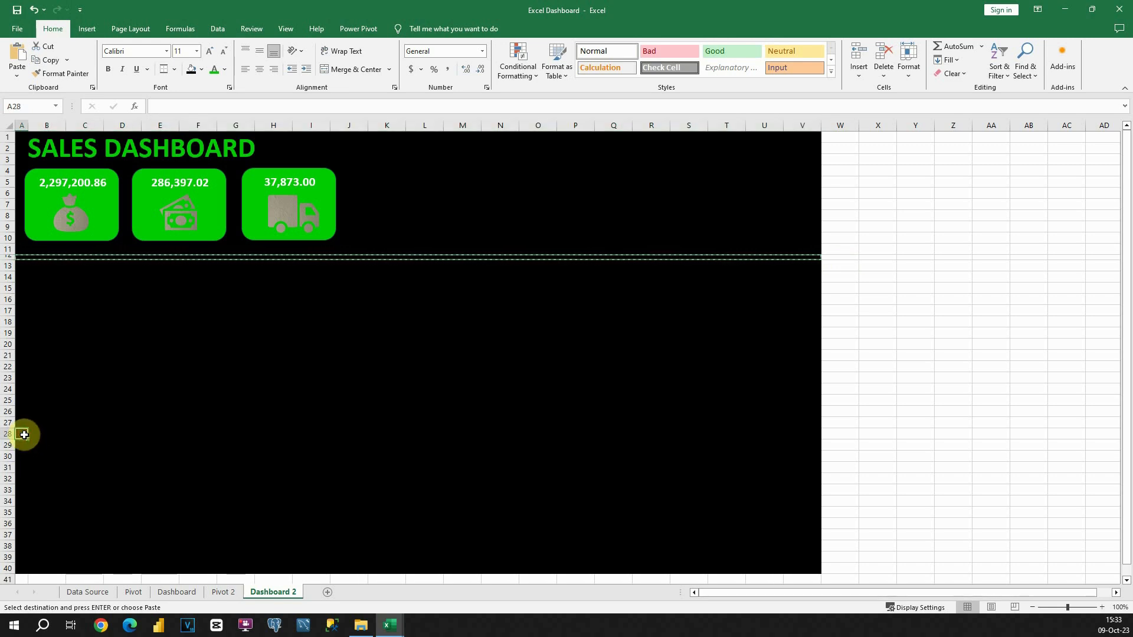
pyautogui.hotkey('ctrl', 'v')
pyautogui.click(74, 456)
pyautogui.moveTo(7, 439); pyautogui.dragTo(7, 434)
pyautogui.click(102, 401)
pyautogui.press('Escape')
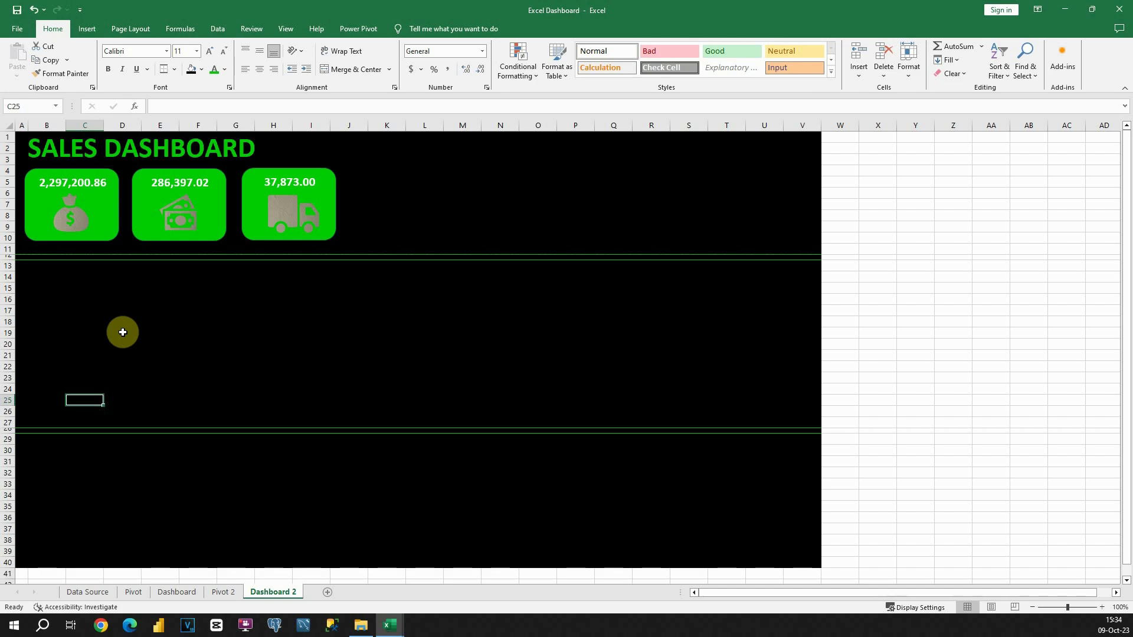
# Insert a Clustered Column PivotChart from the State sales pivot table on the Pivot 2 sheet.
pyautogui.click(220, 592)
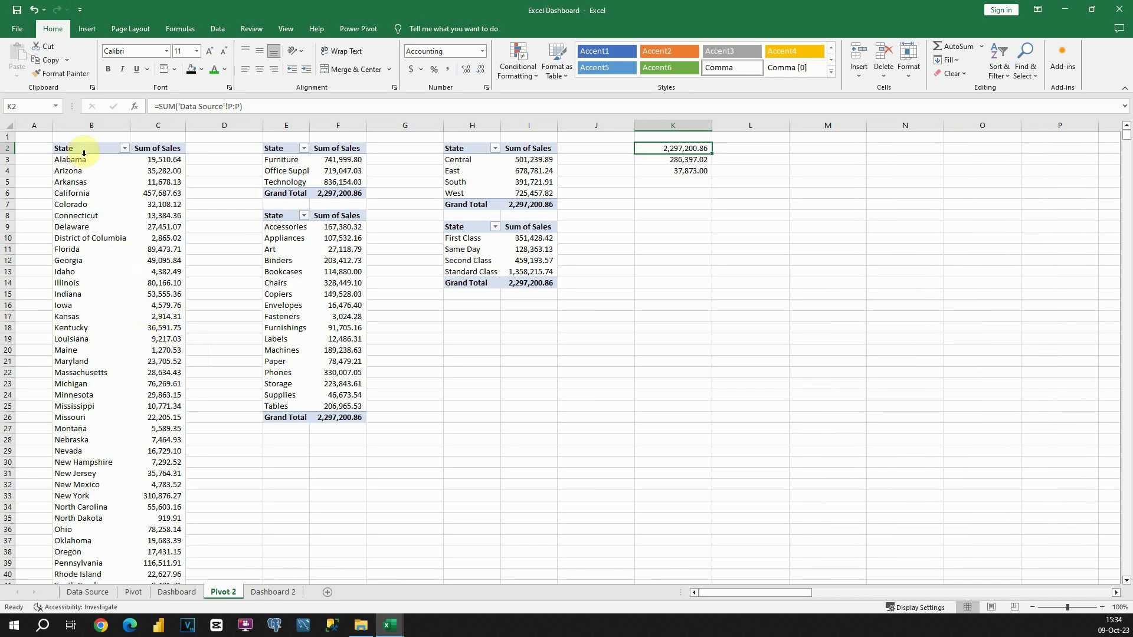
pyautogui.moveTo(80, 148); pyautogui.dragTo(168, 429)
pyautogui.click(137, 325)
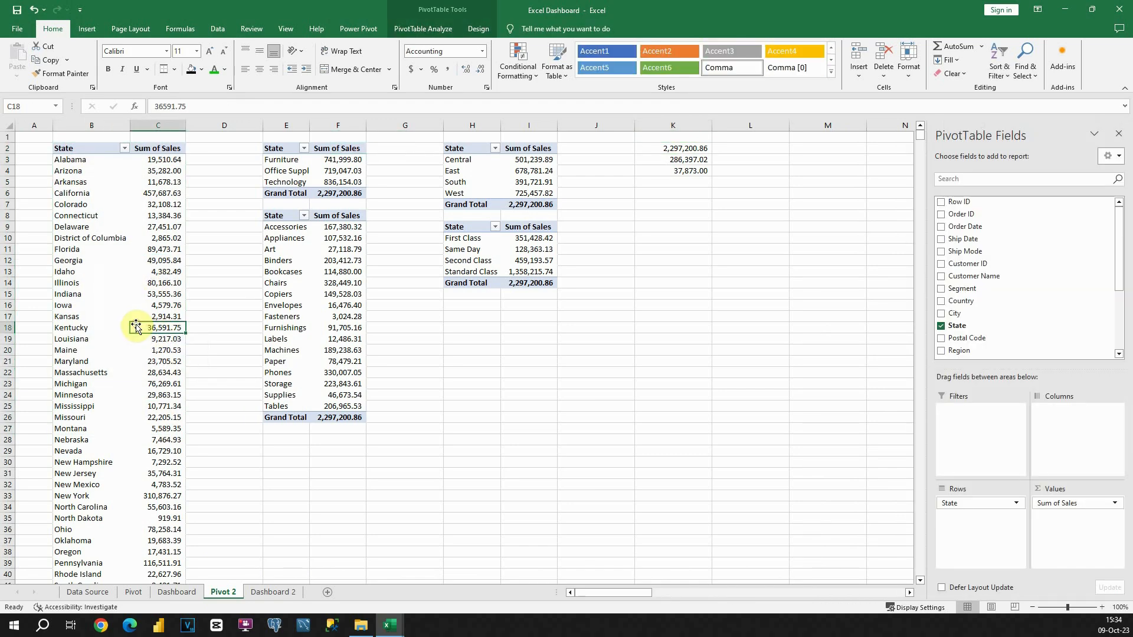
pyautogui.click(114, 229)
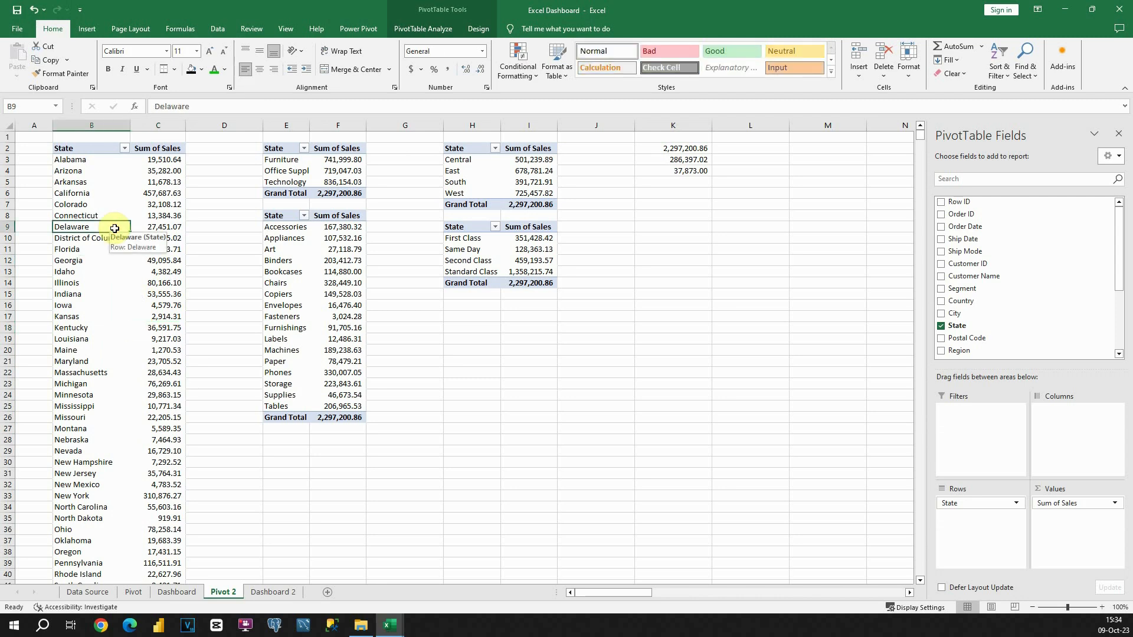
pyautogui.click(401, 30)
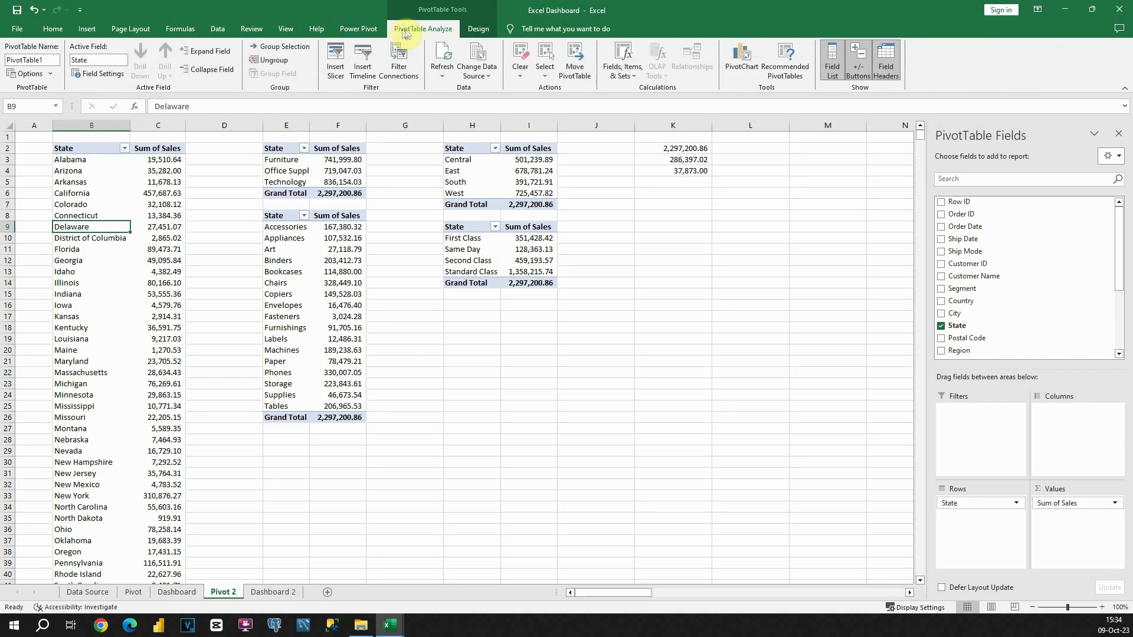
pyautogui.click(748, 58)
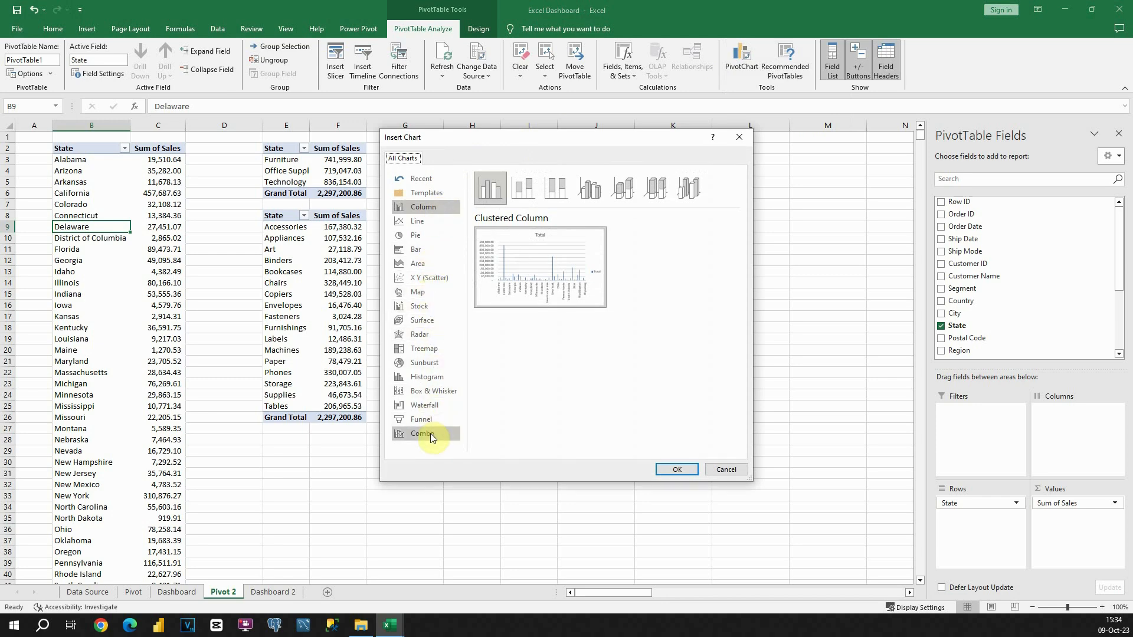
pyautogui.moveTo(519, 277)
pyautogui.click(416, 223)
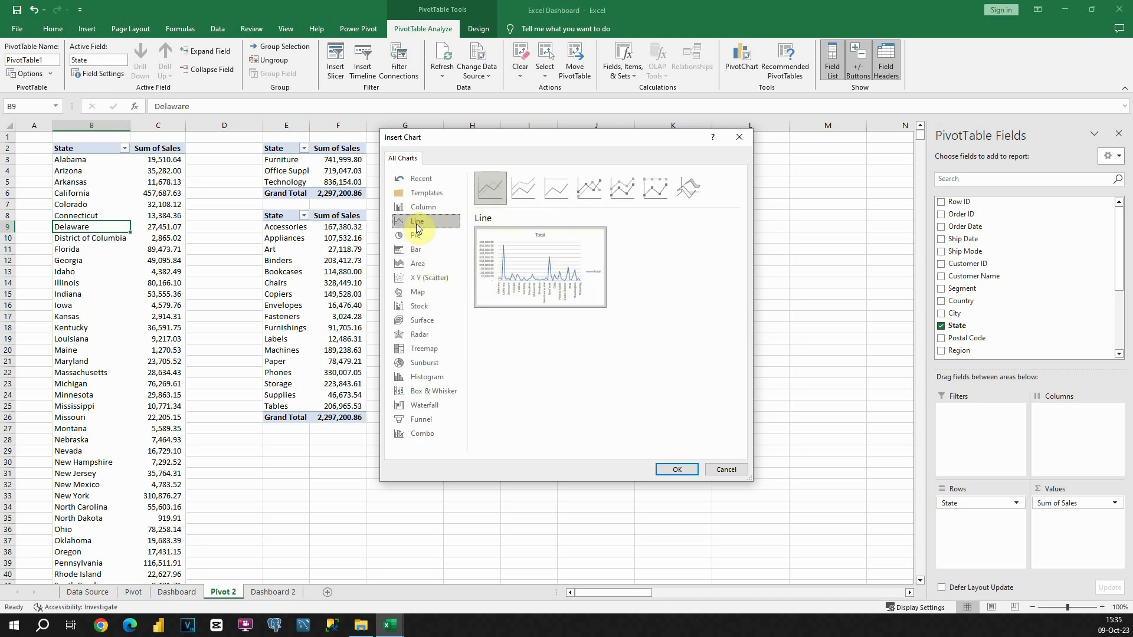
pyautogui.click(414, 238)
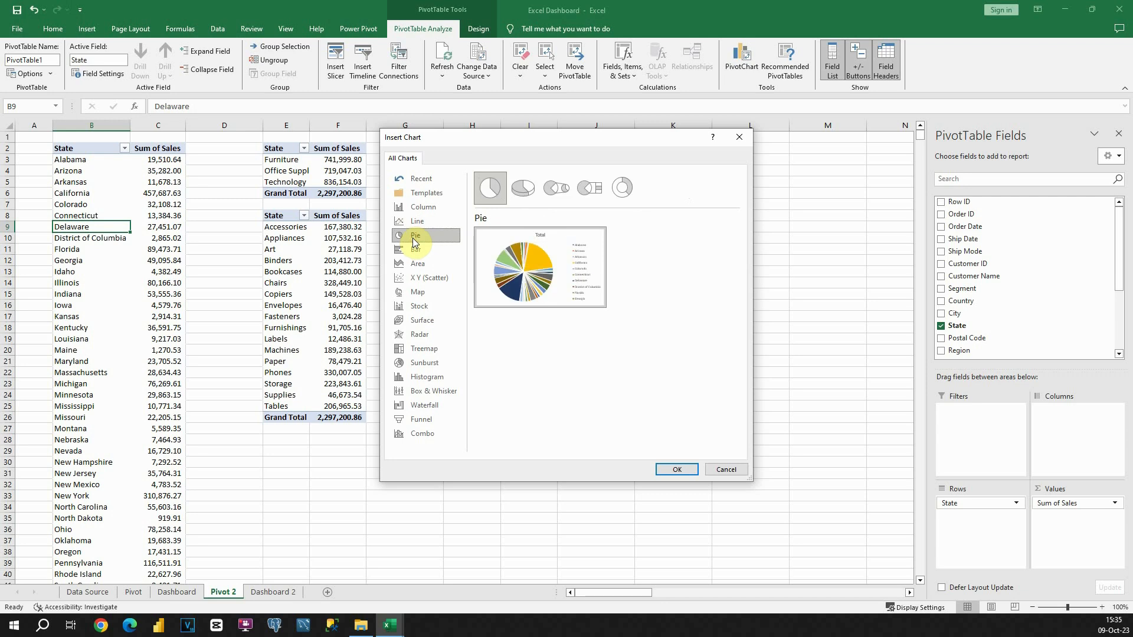
pyautogui.click(415, 248)
pyautogui.click(417, 236)
pyautogui.click(437, 208)
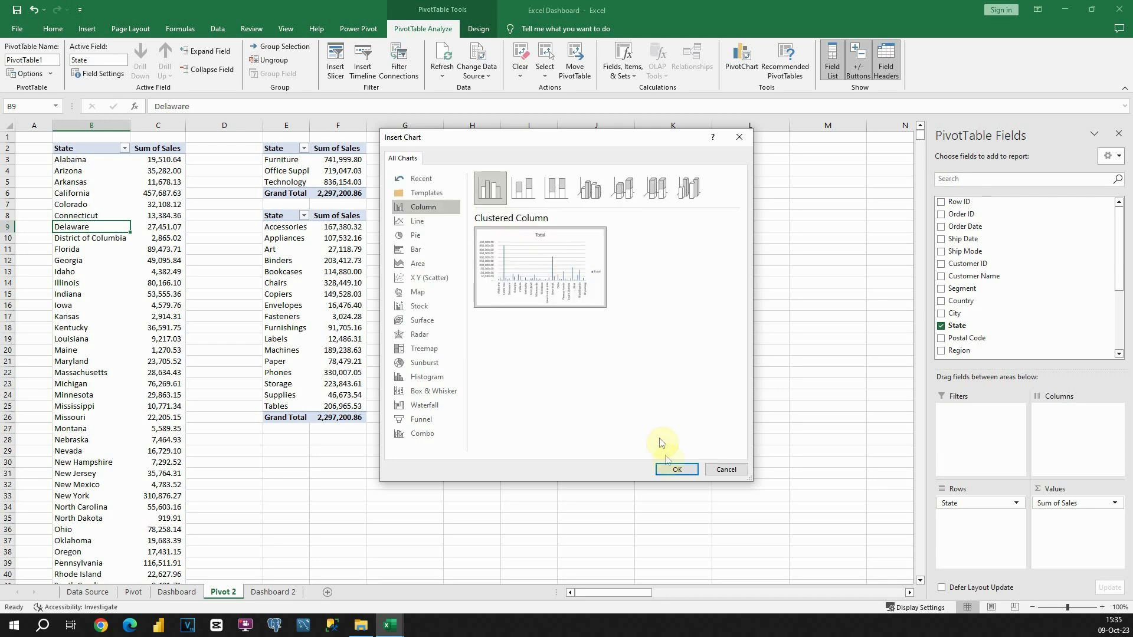
pyautogui.click(673, 469)
# Move the State sales chart from Pivot 2 to Dashboard 2 and stretch it between the divider lines out to column V.
pyautogui.moveTo(521, 283); pyautogui.dragTo(604, 289)
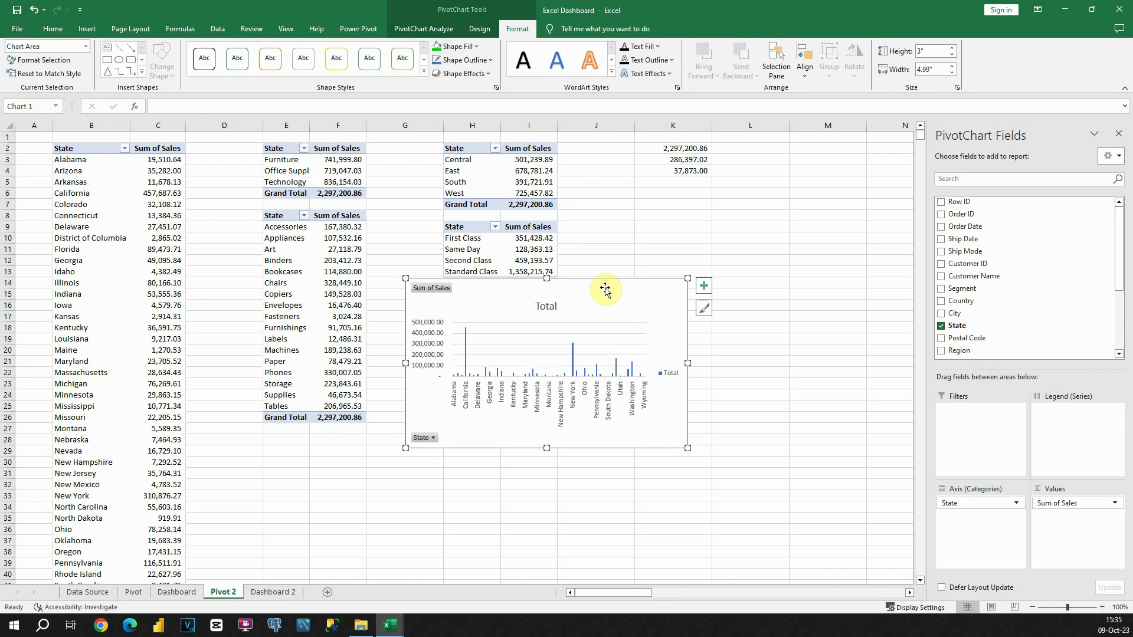
pyautogui.press('Delete')
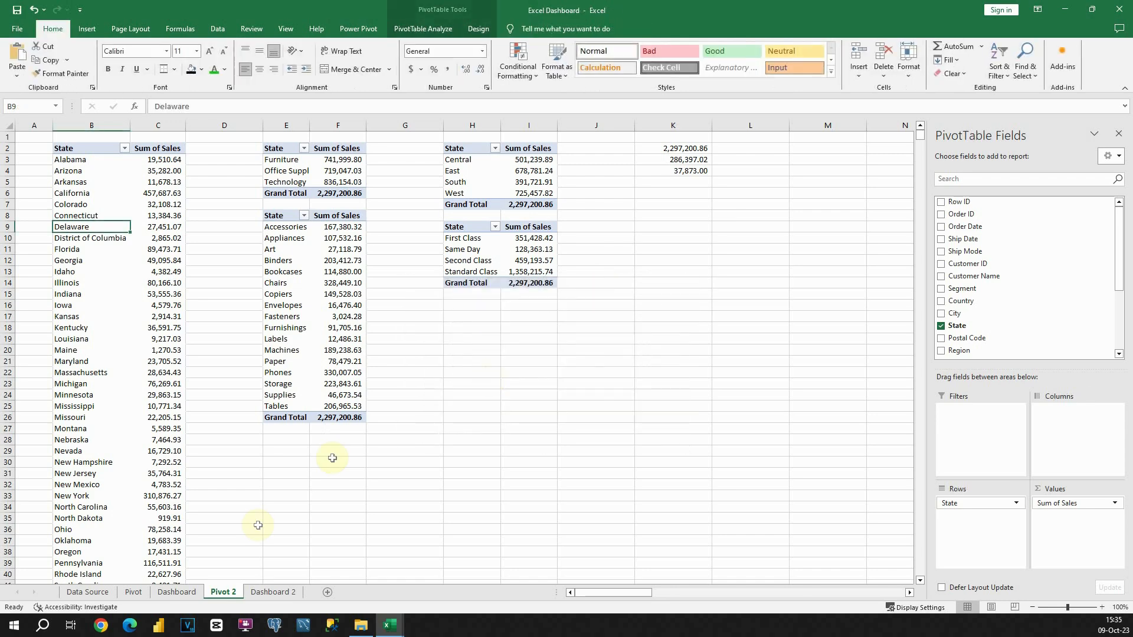
pyautogui.click(257, 593)
pyautogui.hotkey('ctrl', 'v')
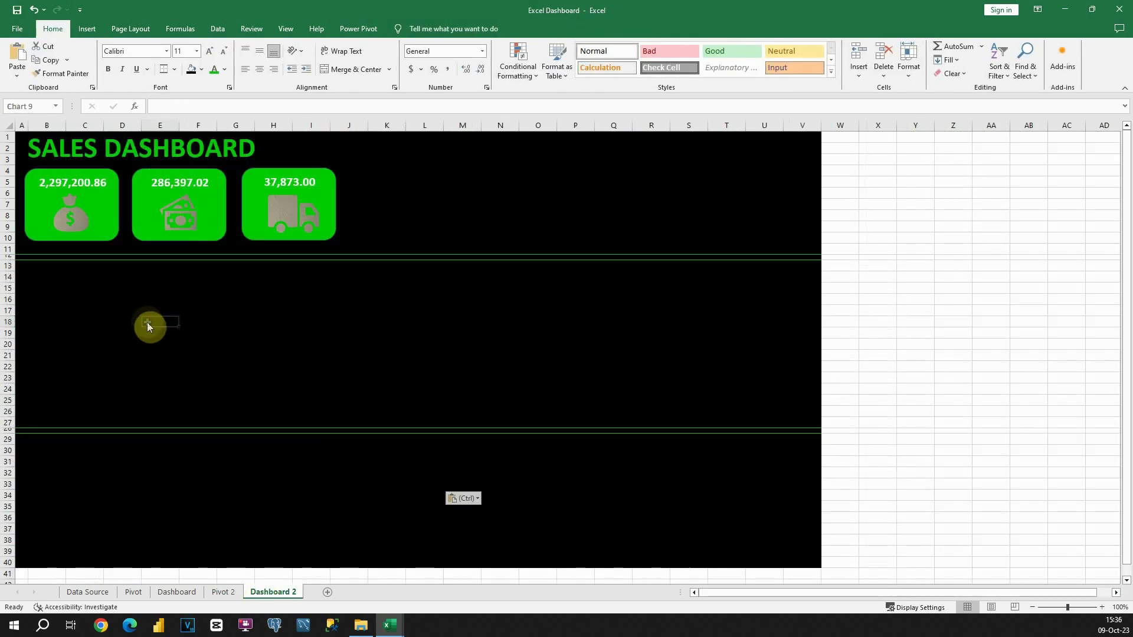
pyautogui.click(121, 279)
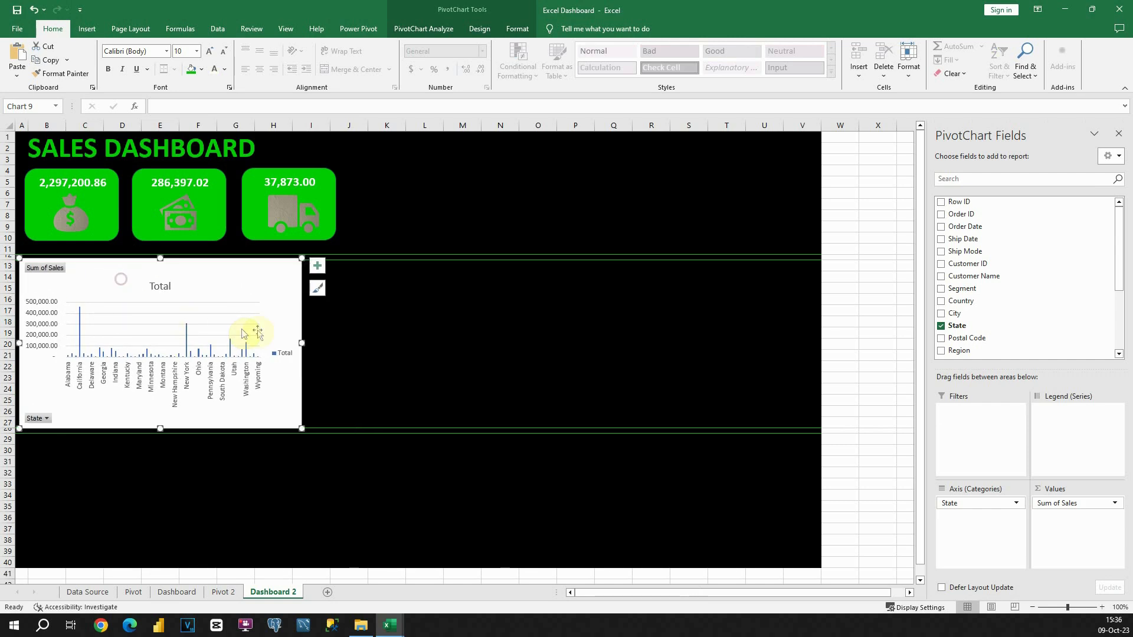
pyautogui.moveTo(300, 345); pyautogui.dragTo(821, 348)
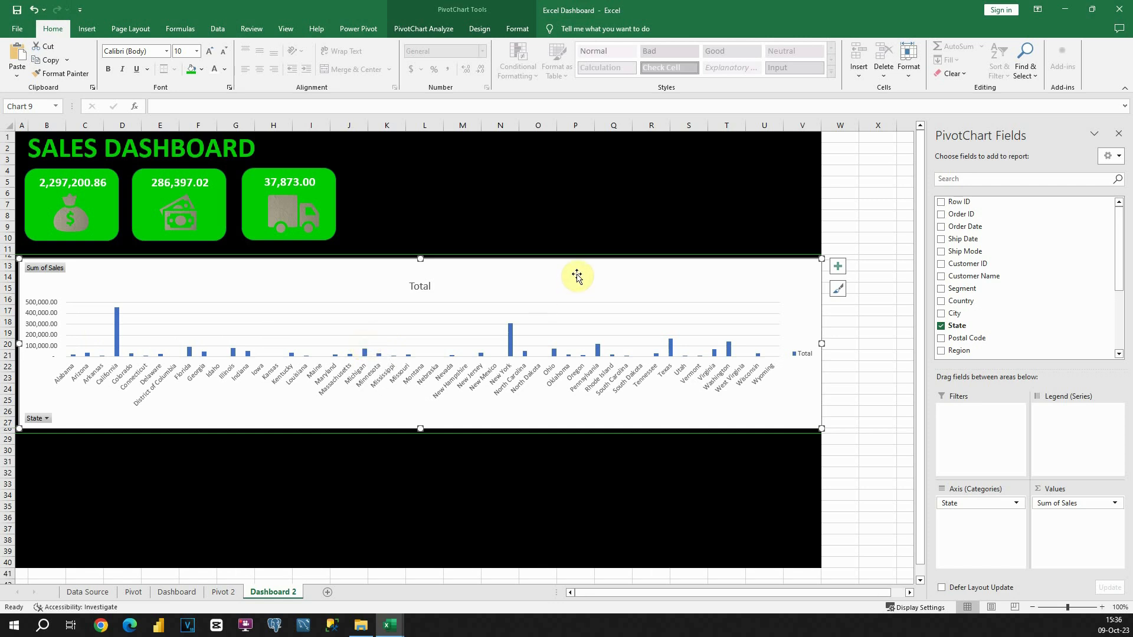
# Remove the State sales chart's title, gridlines and legend, and lower its top edge to row 14.
pyautogui.click(838, 267)
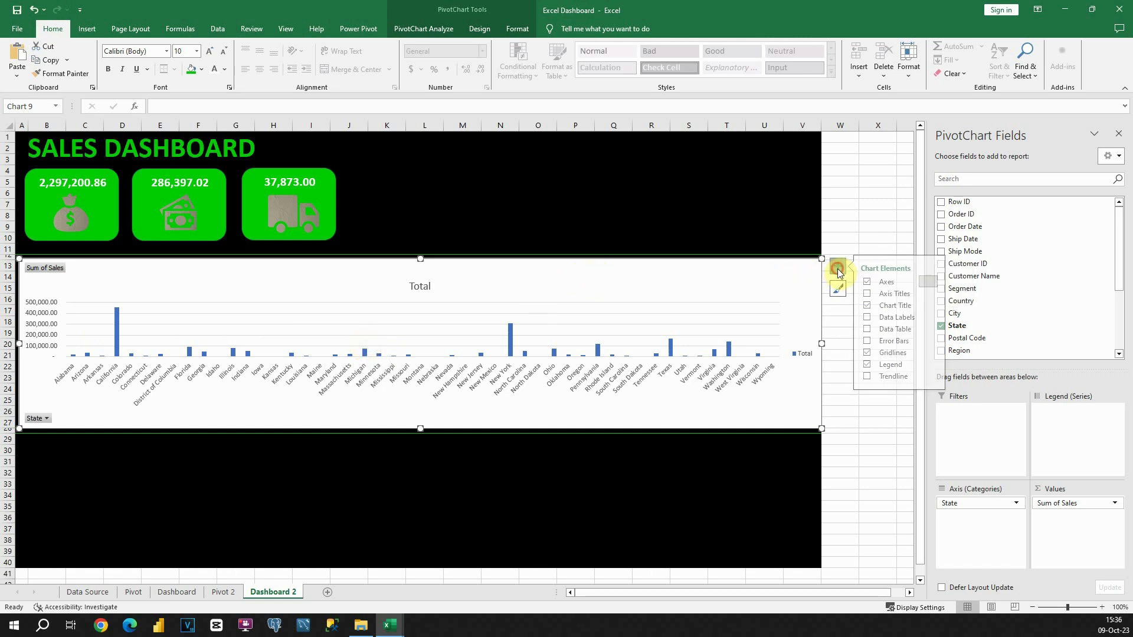
pyautogui.click(866, 306)
pyautogui.click(867, 353)
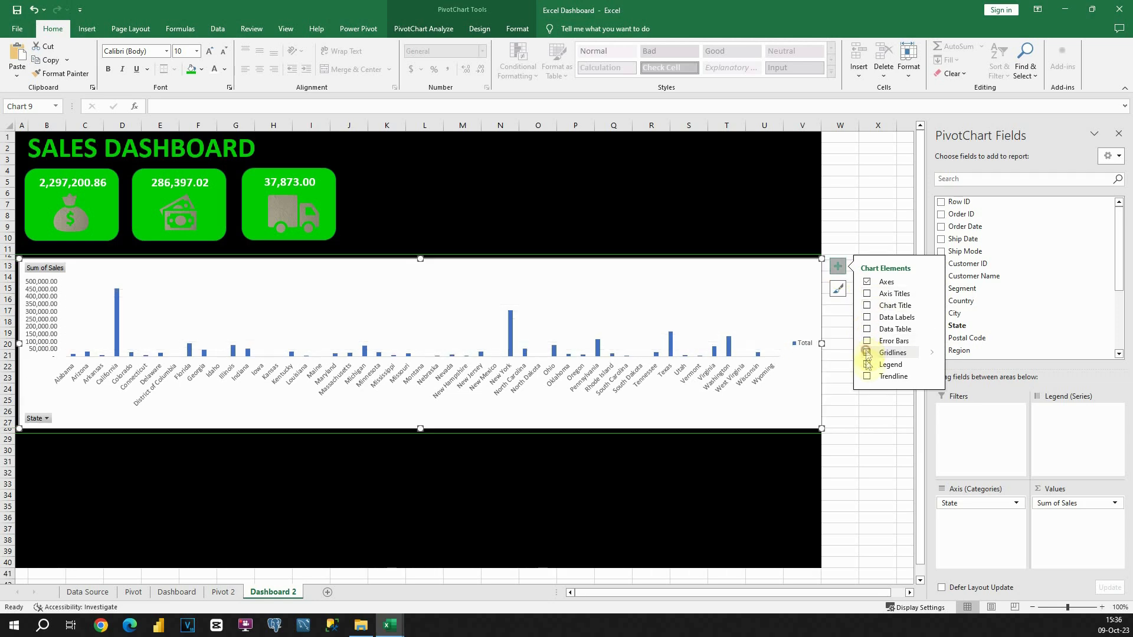
pyautogui.click(867, 366)
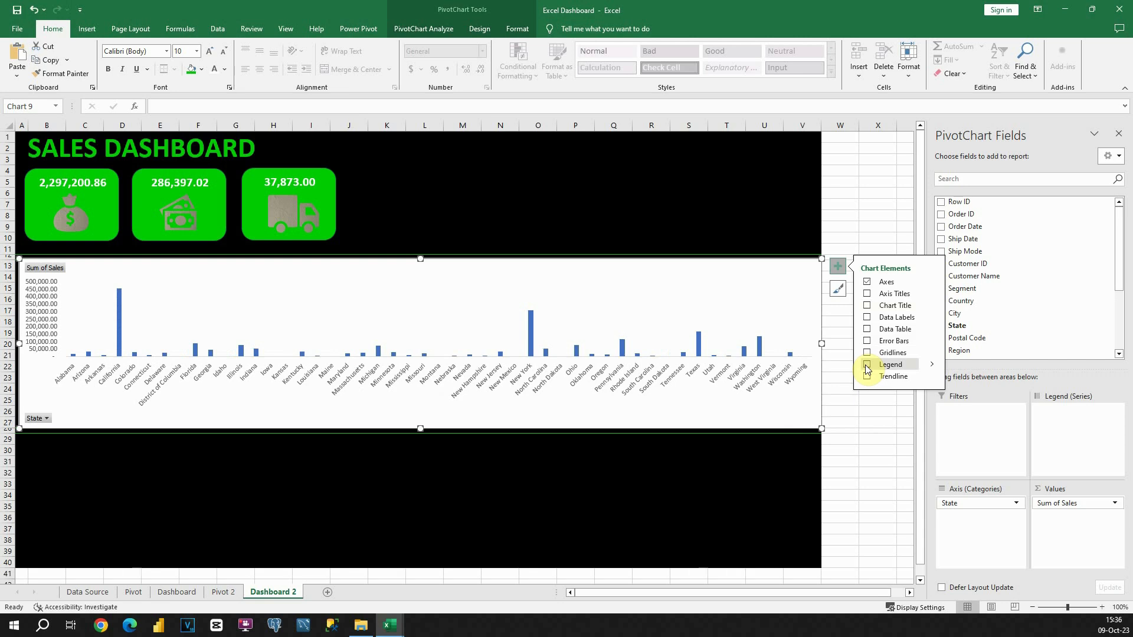
pyautogui.moveTo(420, 258); pyautogui.dragTo(421, 280)
pyautogui.click(441, 268)
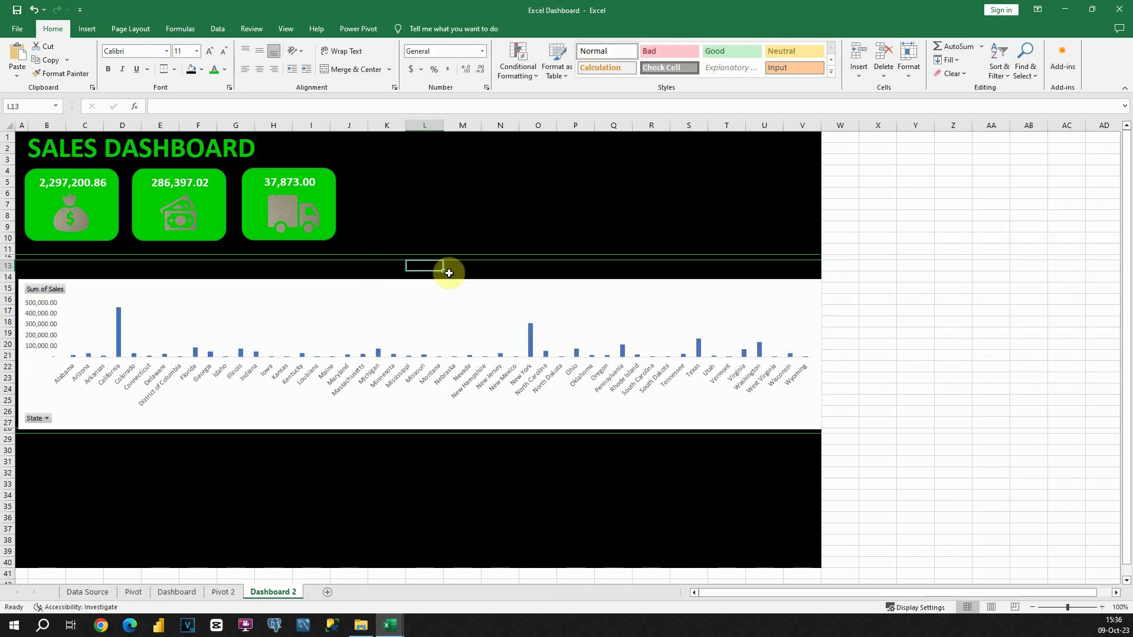
# Remove the fill and outline from the State sales chart area on Dashboard 2.
pyautogui.click(446, 283)
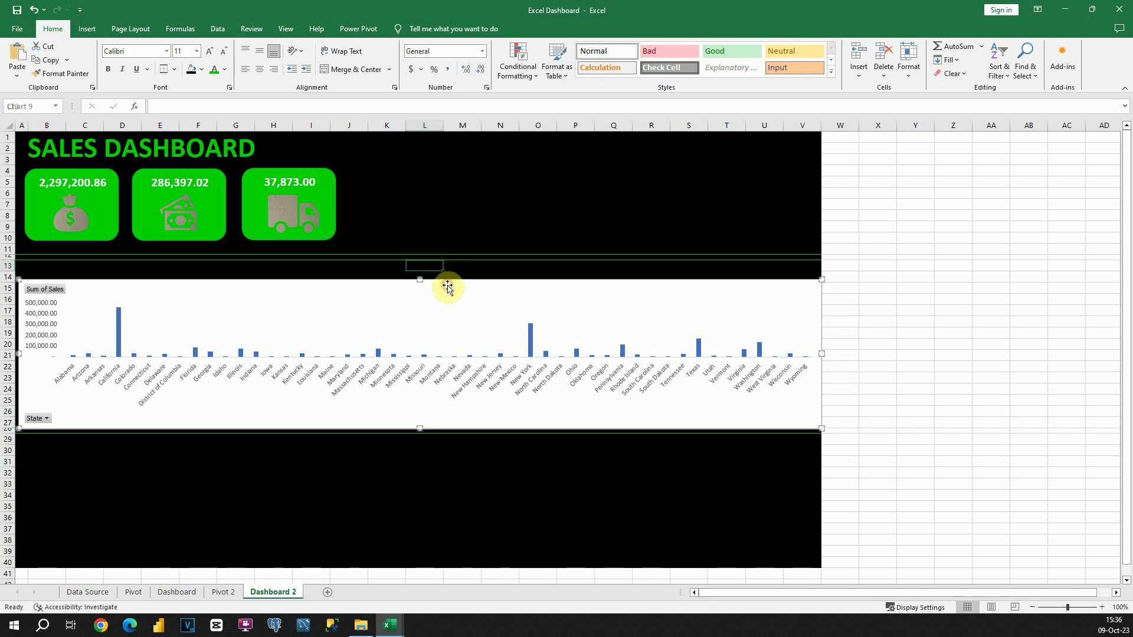
pyautogui.click(479, 28)
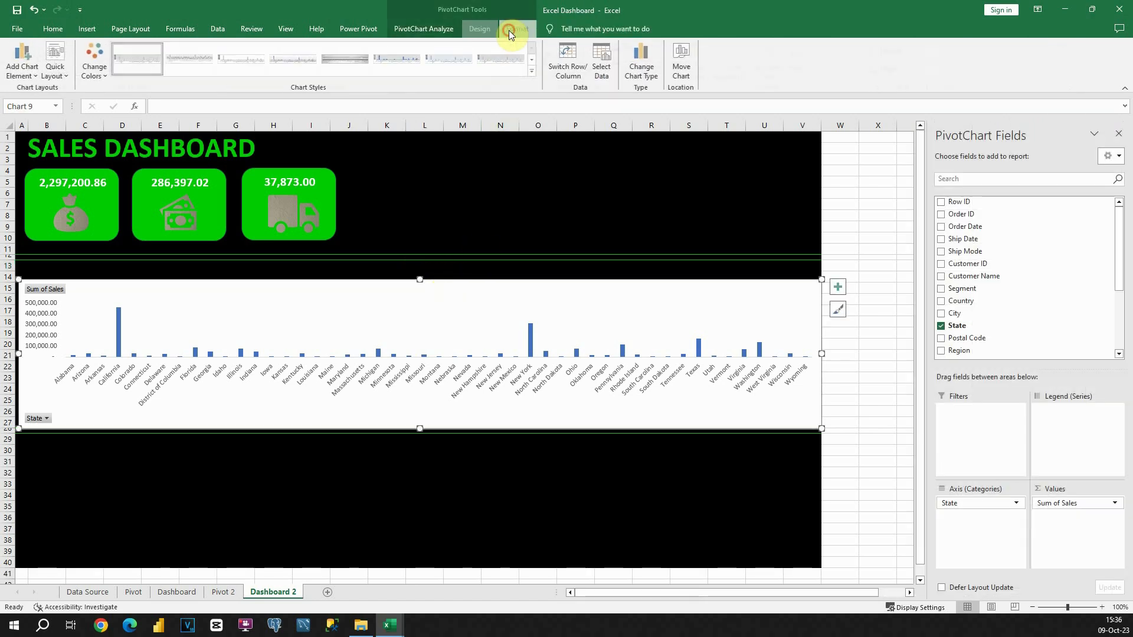
pyautogui.click(517, 29)
pyautogui.click(476, 46)
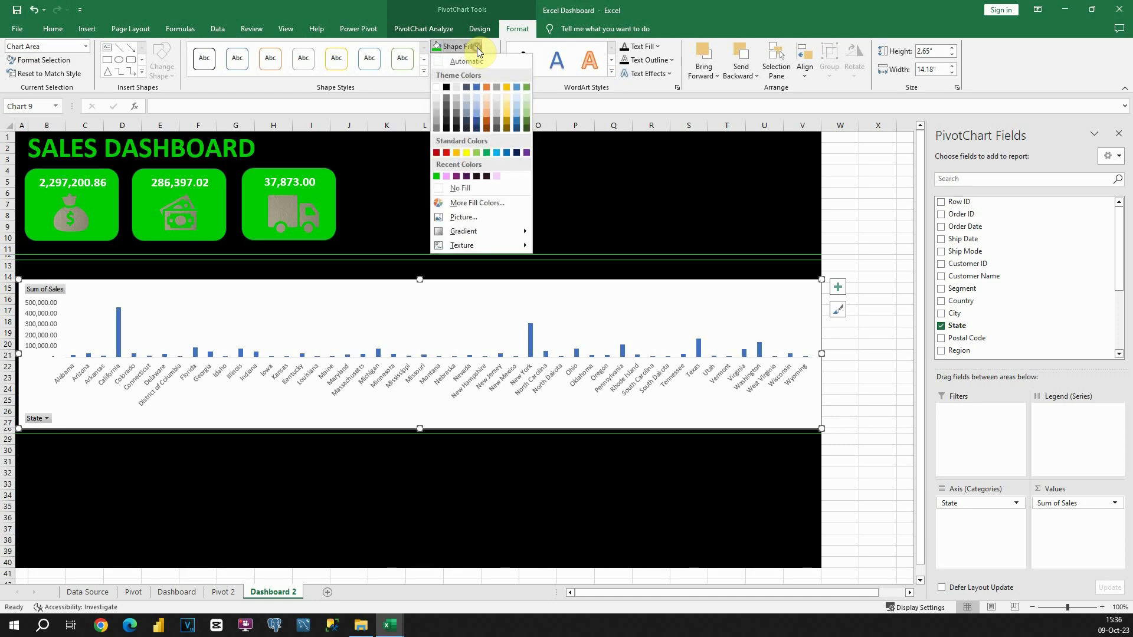
pyautogui.click(472, 188)
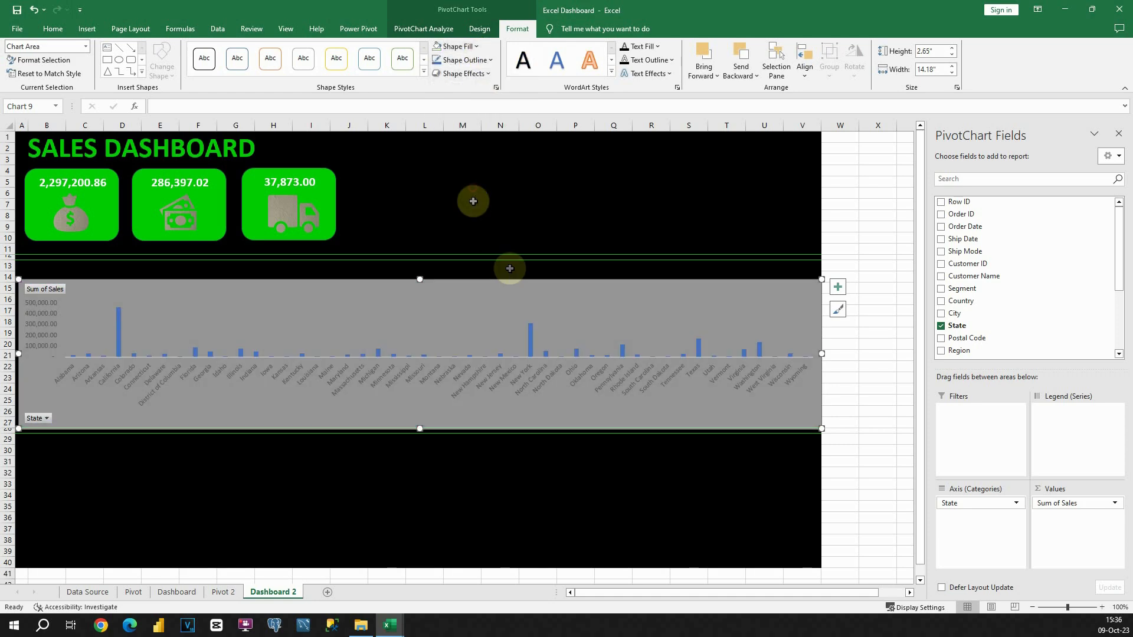
pyautogui.click(465, 60)
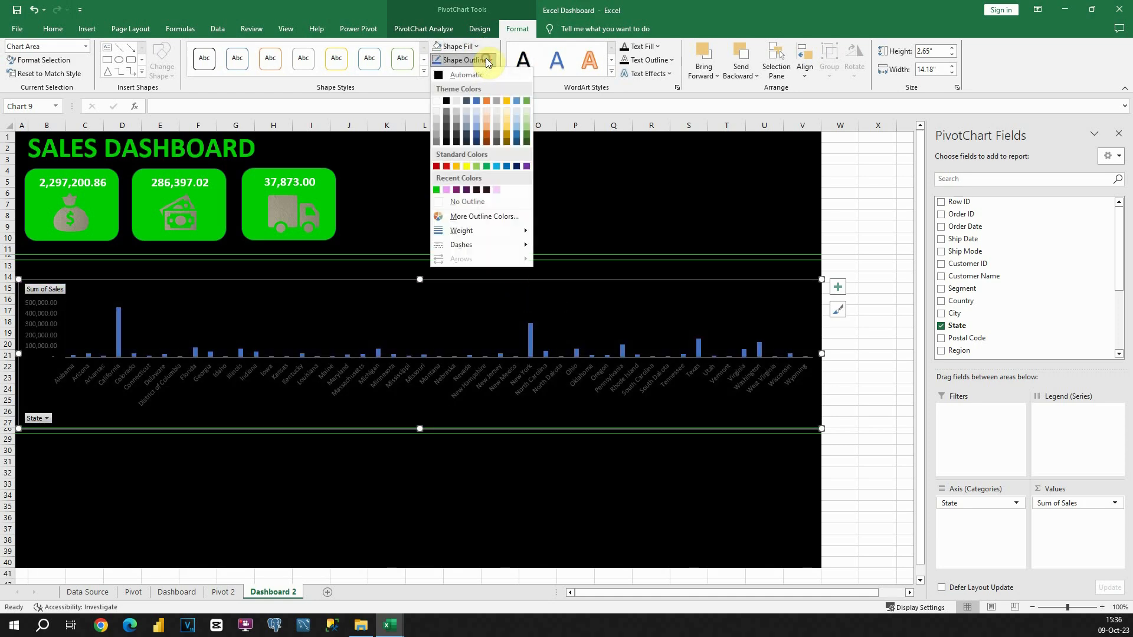
pyautogui.click(470, 202)
pyautogui.click(533, 274)
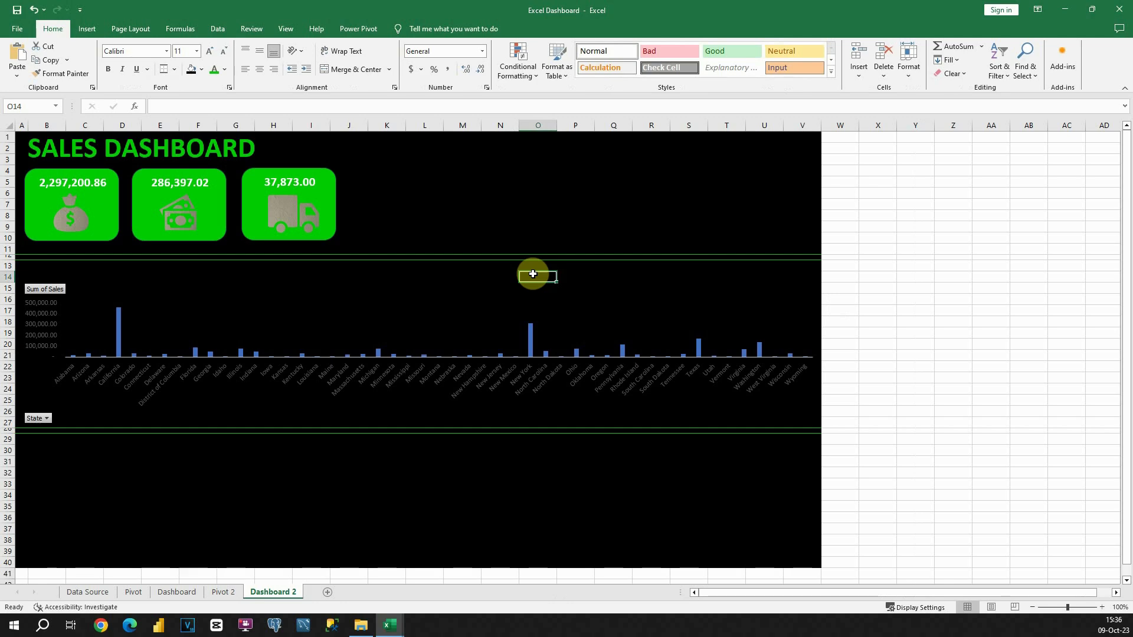
# Nudge the State sales chart slightly and set the font colour of both its axes to white.
pyautogui.click(454, 298)
pyautogui.moveTo(461, 286); pyautogui.dragTo(461, 286)
pyautogui.click(330, 377)
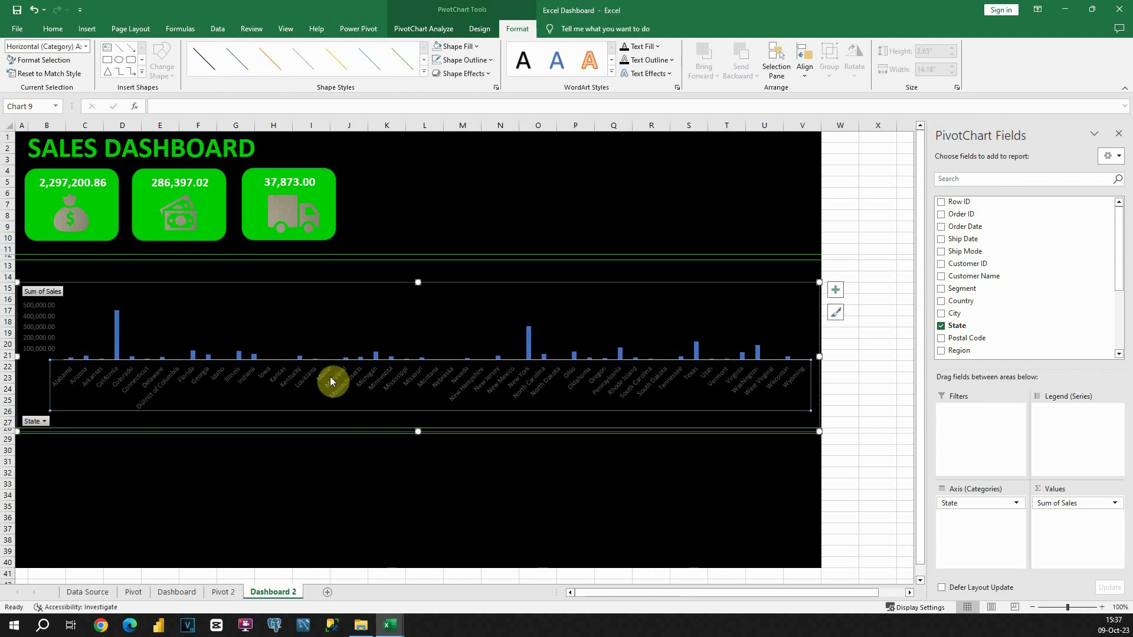
pyautogui.click(52, 28)
pyautogui.click(214, 71)
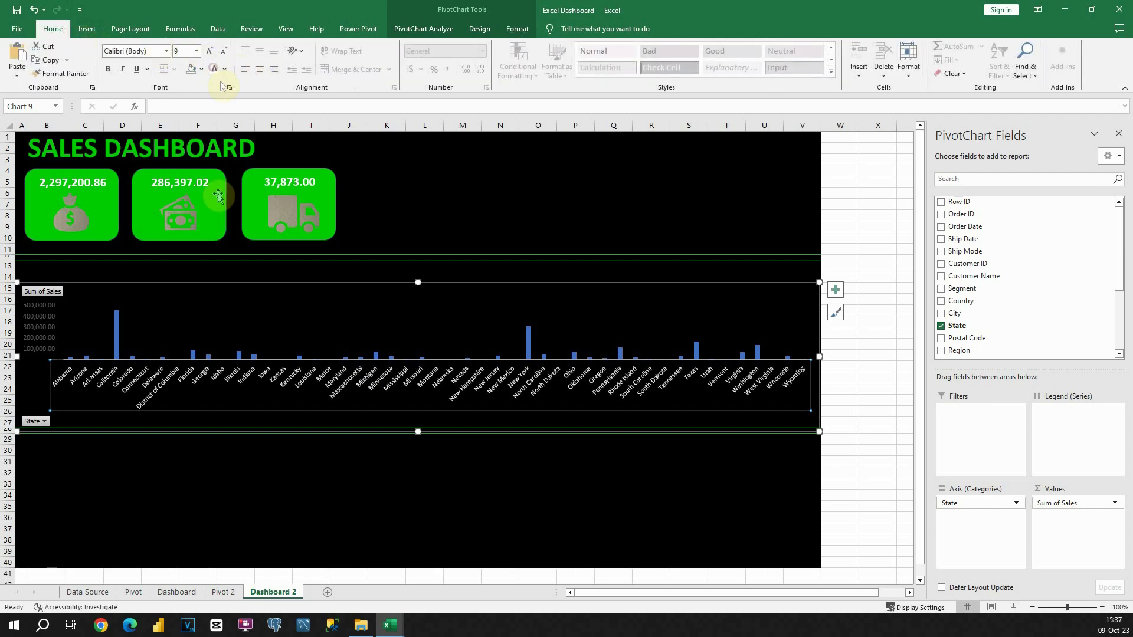
pyautogui.click(51, 314)
pyautogui.click(214, 69)
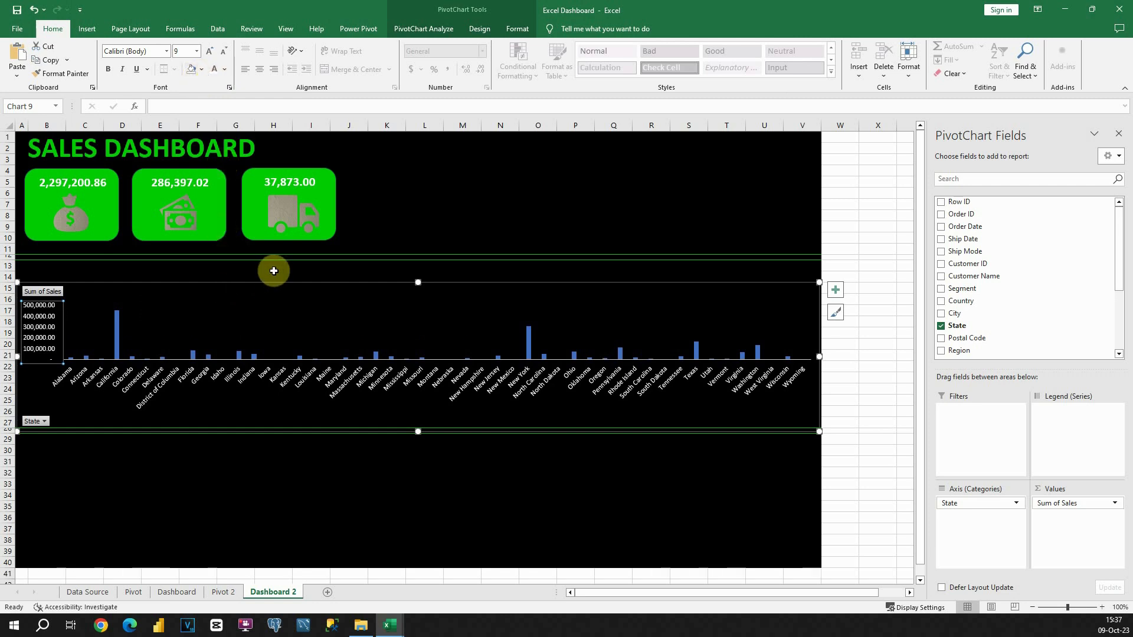
# Fill the State sales chart's columns with the bright green used on the dashboard cards.
pyautogui.moveTo(117, 330)
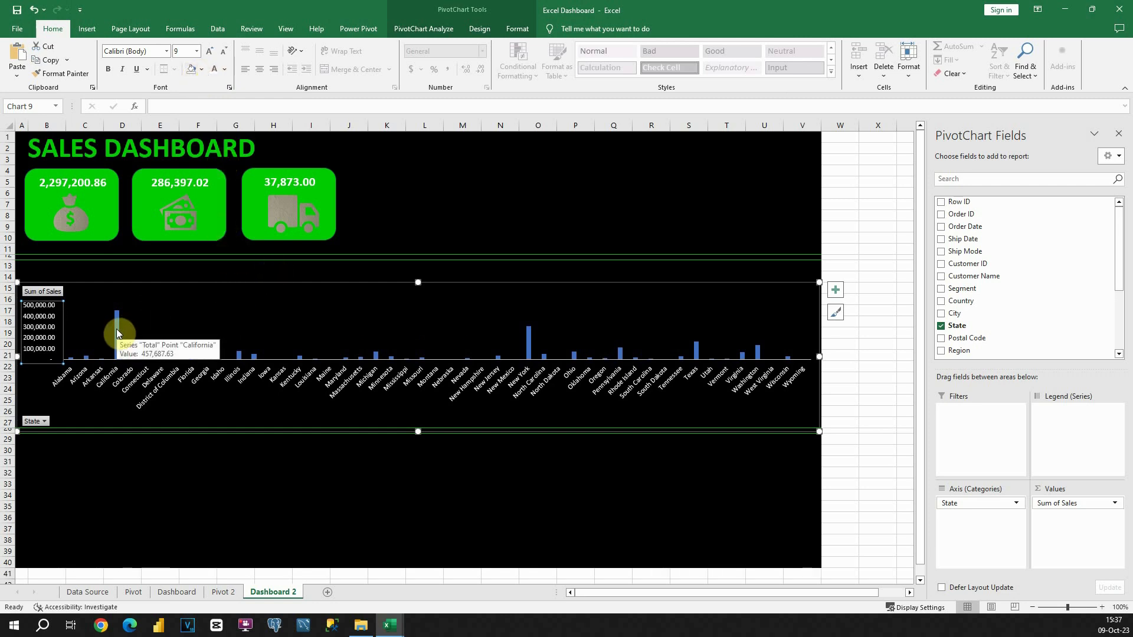
pyautogui.click(116, 331)
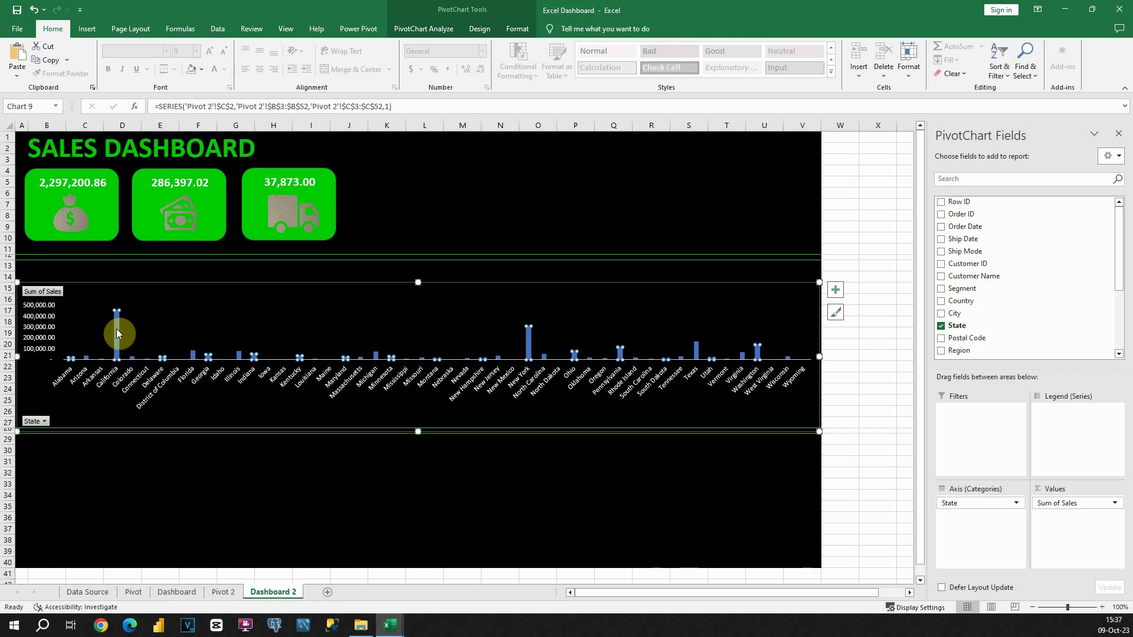
pyautogui.click(516, 29)
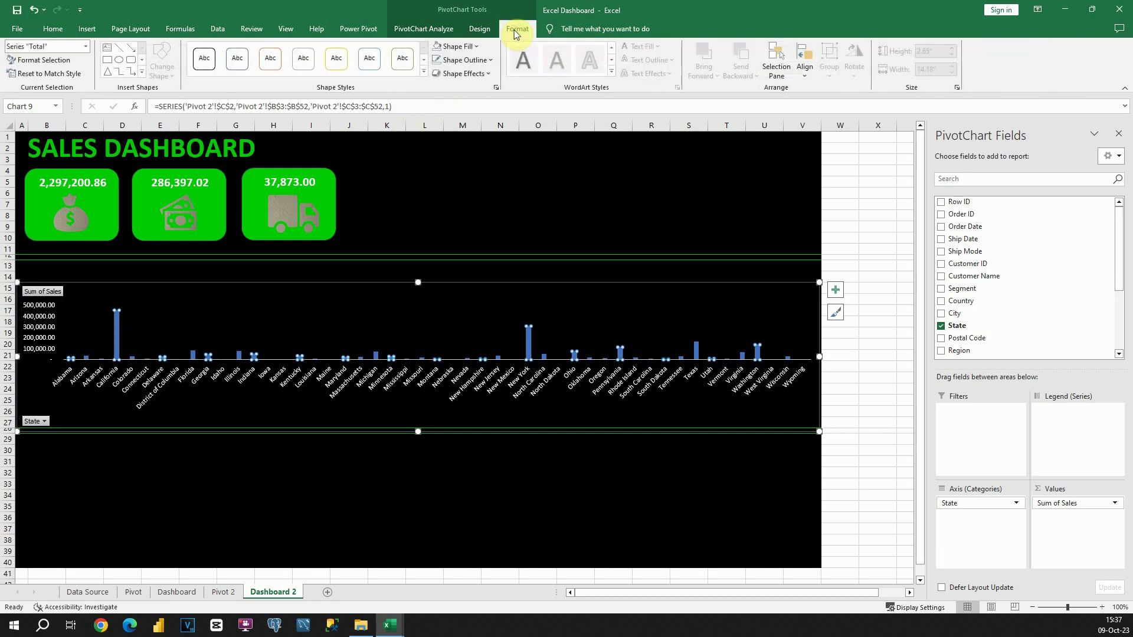
pyautogui.click(463, 46)
pyautogui.click(437, 177)
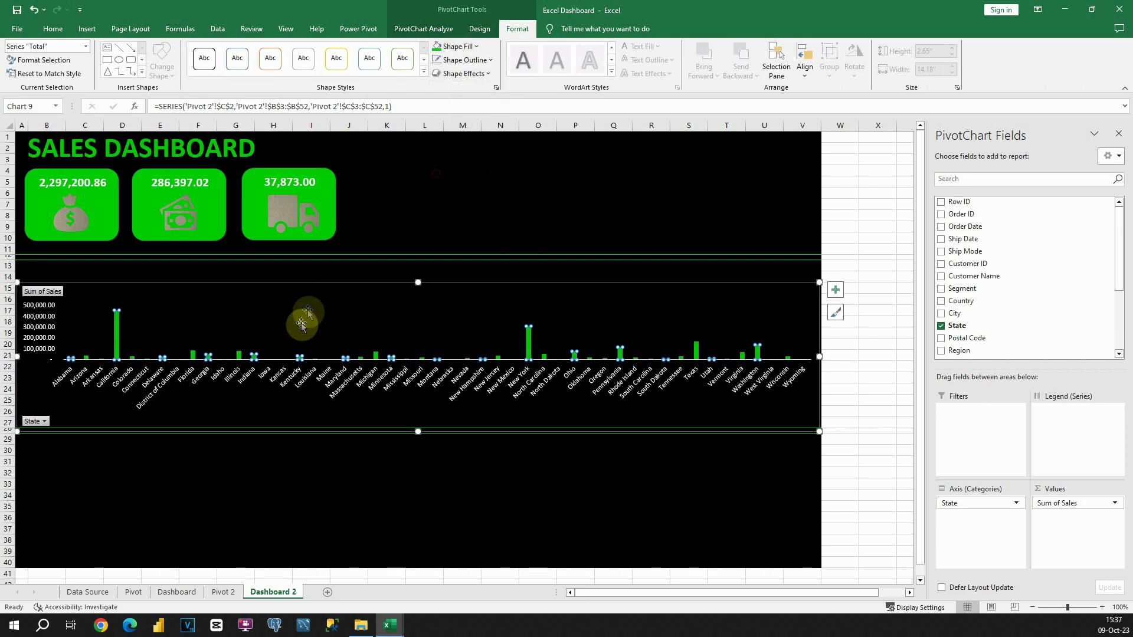
pyautogui.click(328, 274)
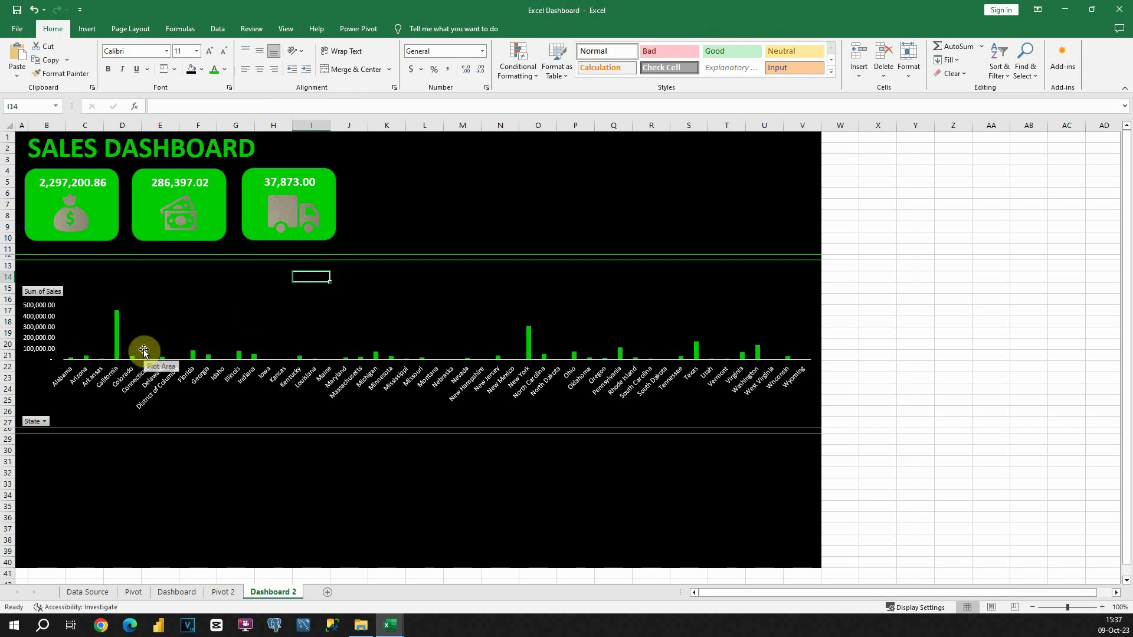
# Sort the State pivot table on the Pivot 2 sheet by Sum of Sales from largest to smallest.
pyautogui.click(224, 593)
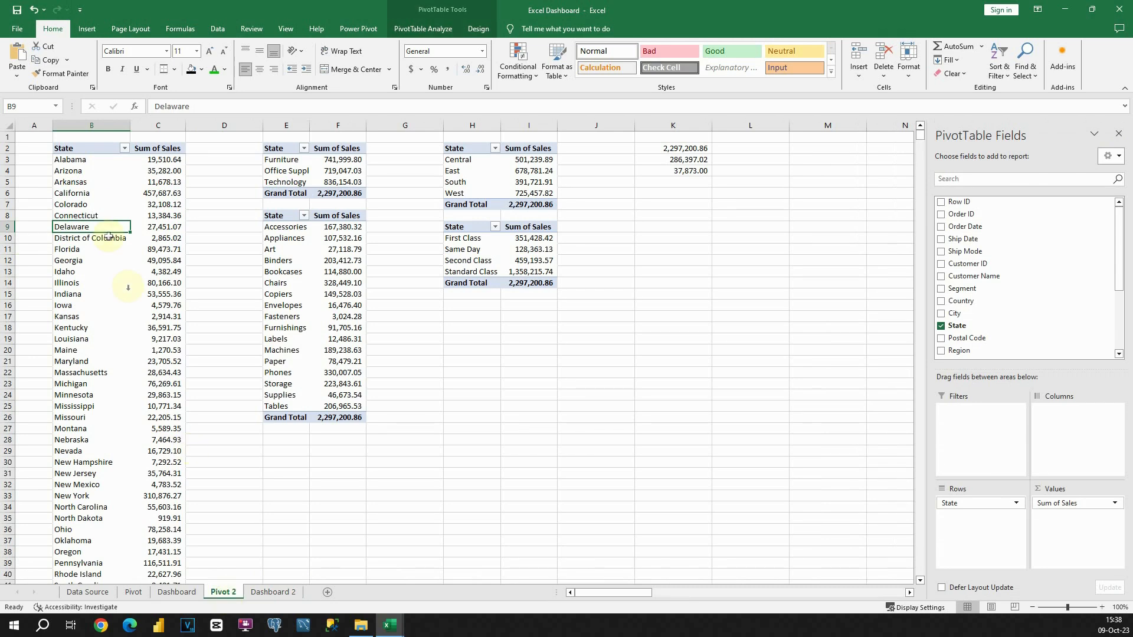
pyautogui.click(157, 170)
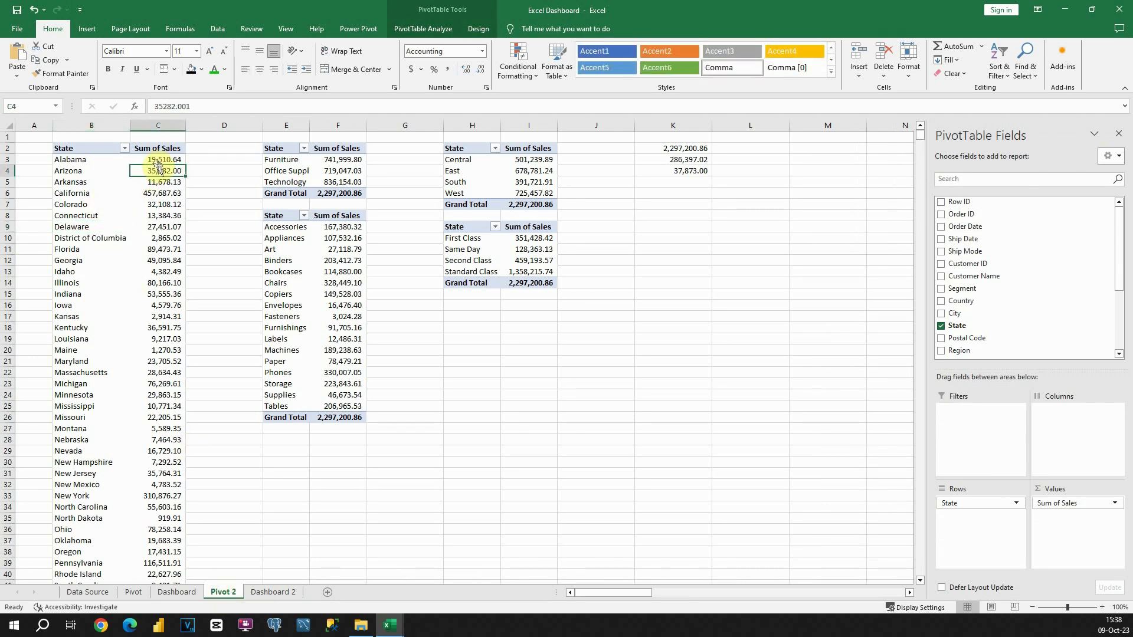
pyautogui.moveTo(156, 157)
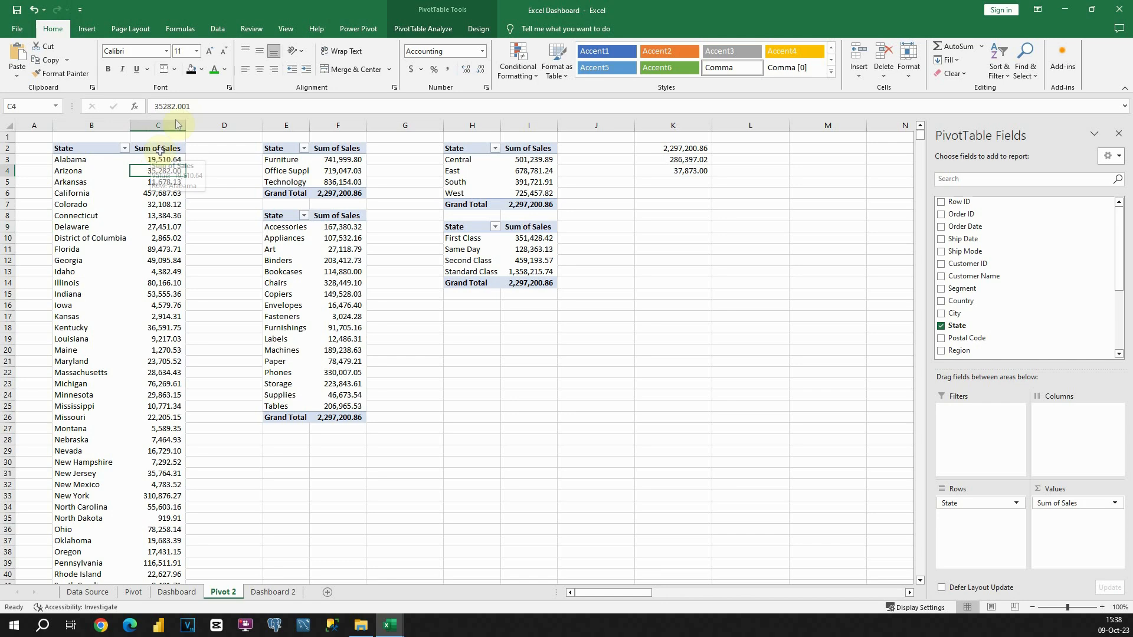
pyautogui.click(219, 29)
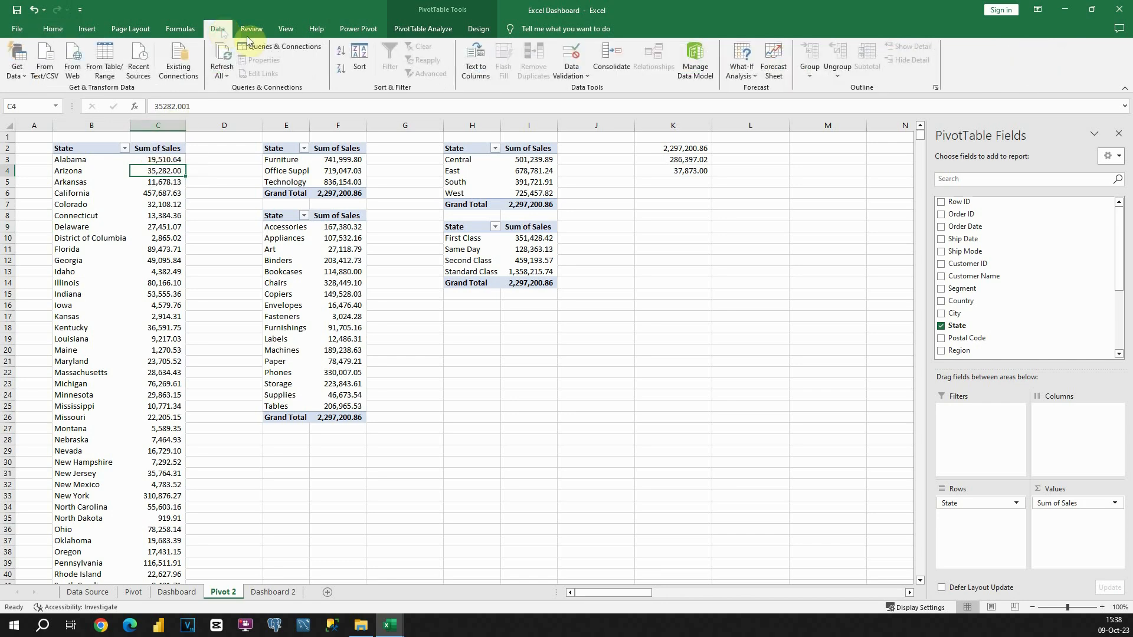
pyautogui.click(341, 71)
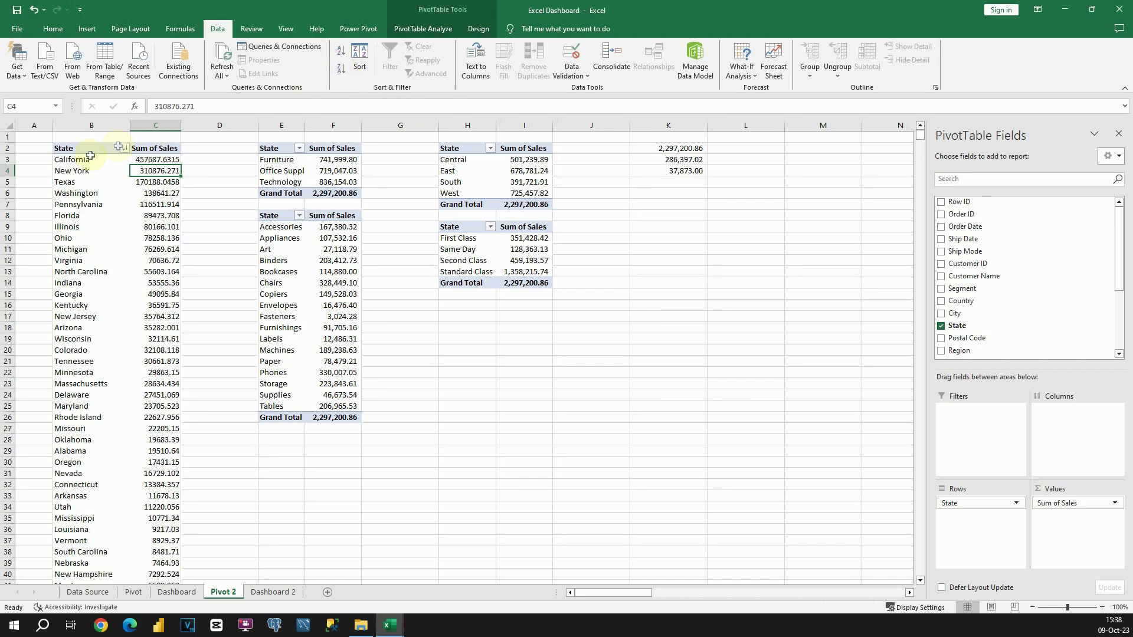
pyautogui.click(81, 160)
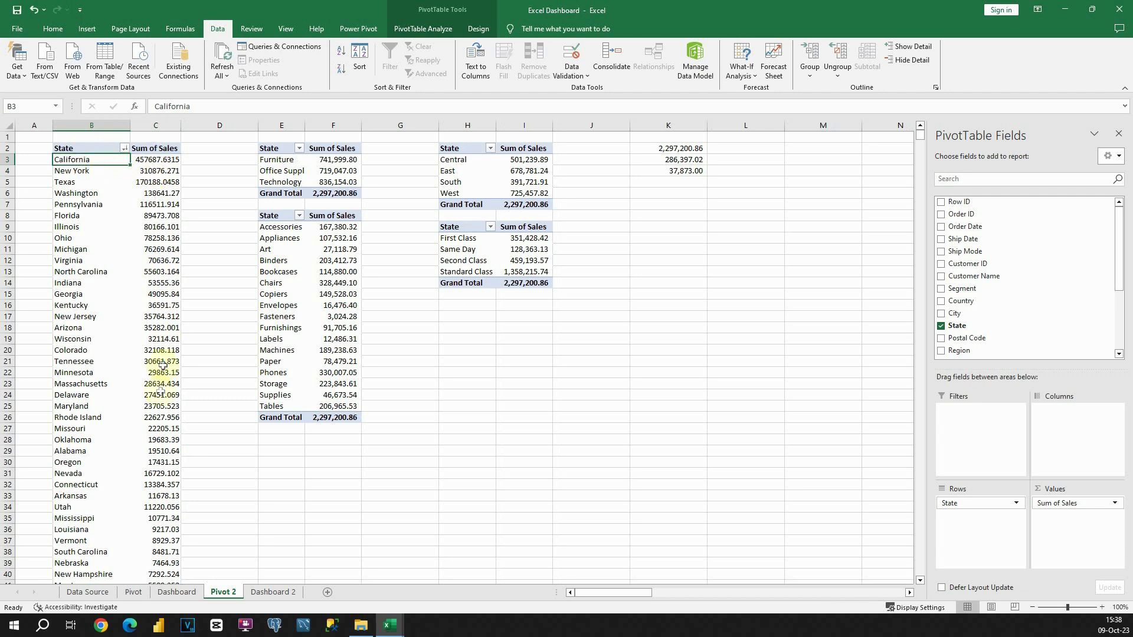
# Apply the comma number style to the State pivot table's Sum of Sales column C.
pyautogui.click(152, 169)
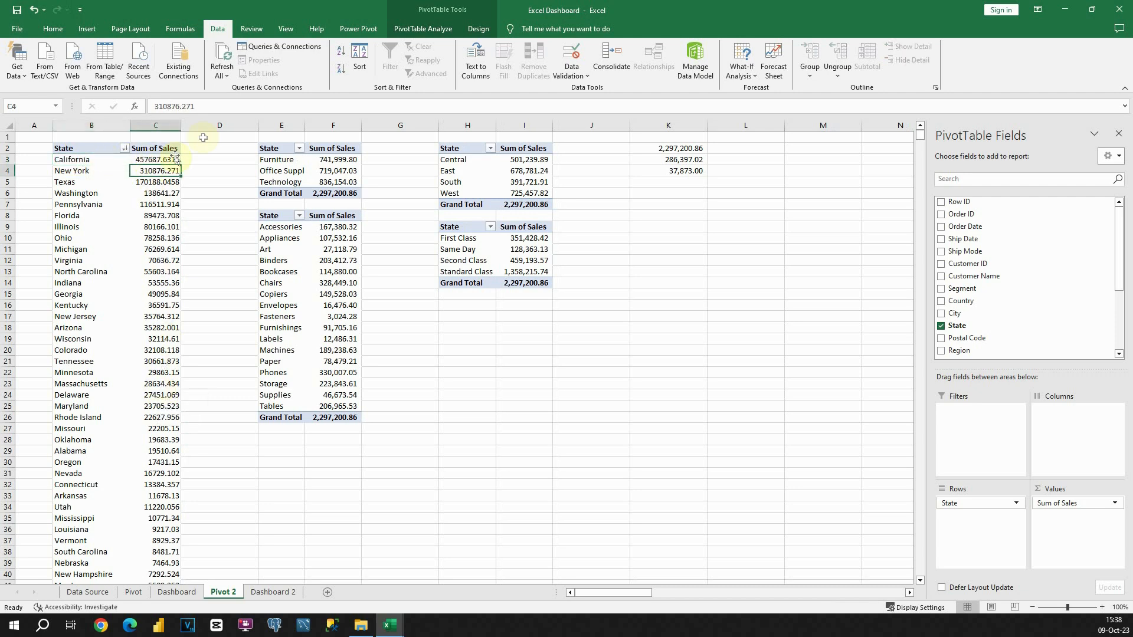
pyautogui.click(155, 125)
pyautogui.click(53, 29)
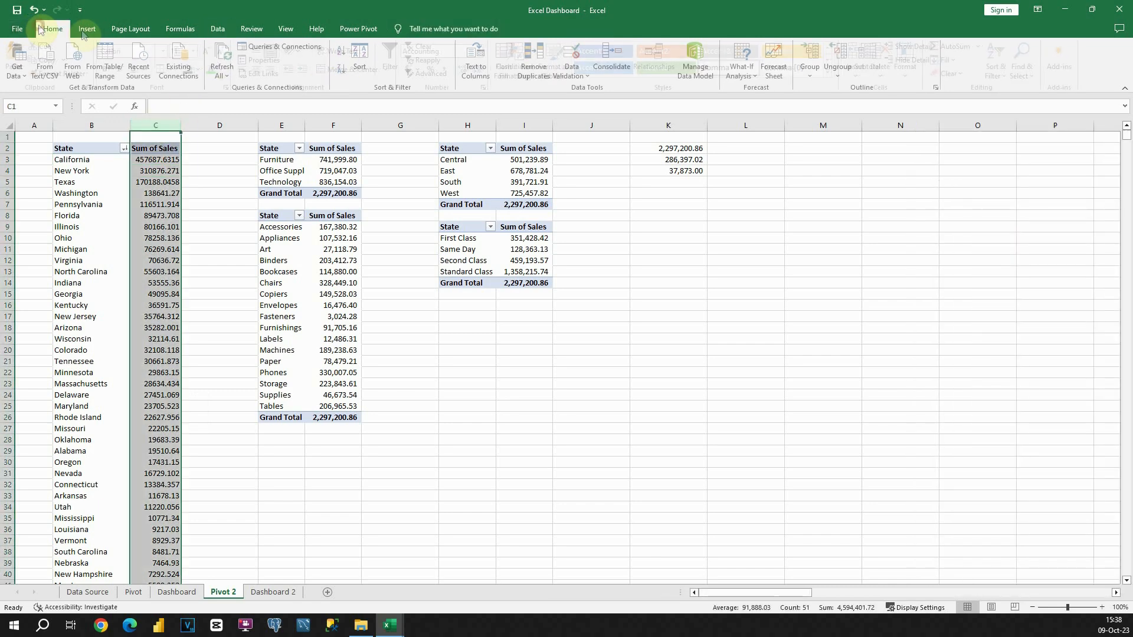
pyautogui.click(448, 69)
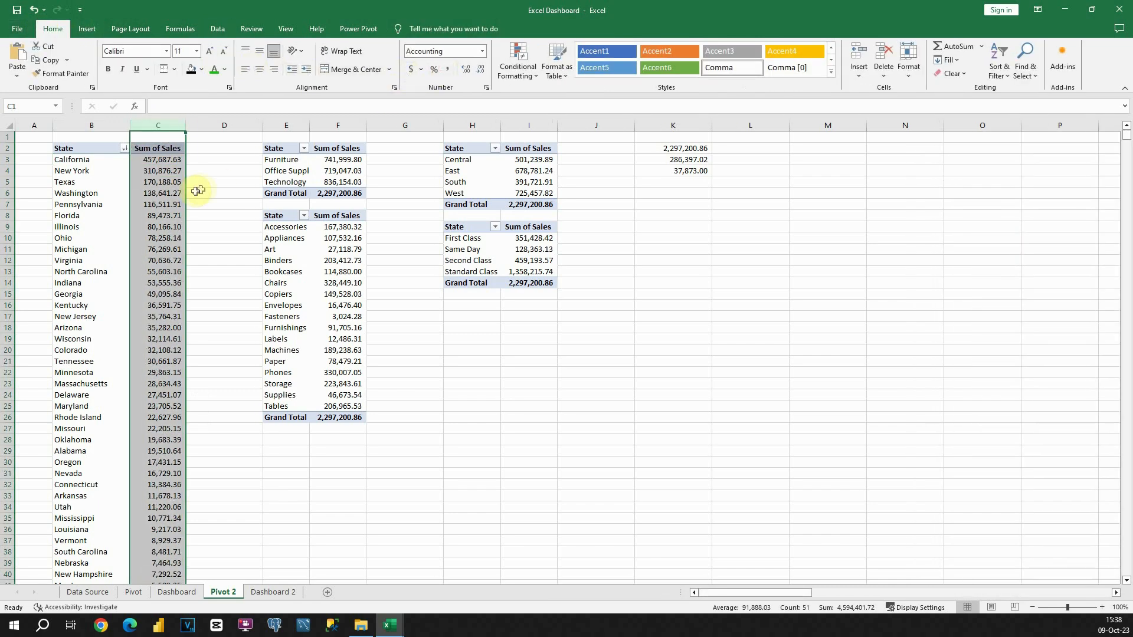
pyautogui.click(205, 189)
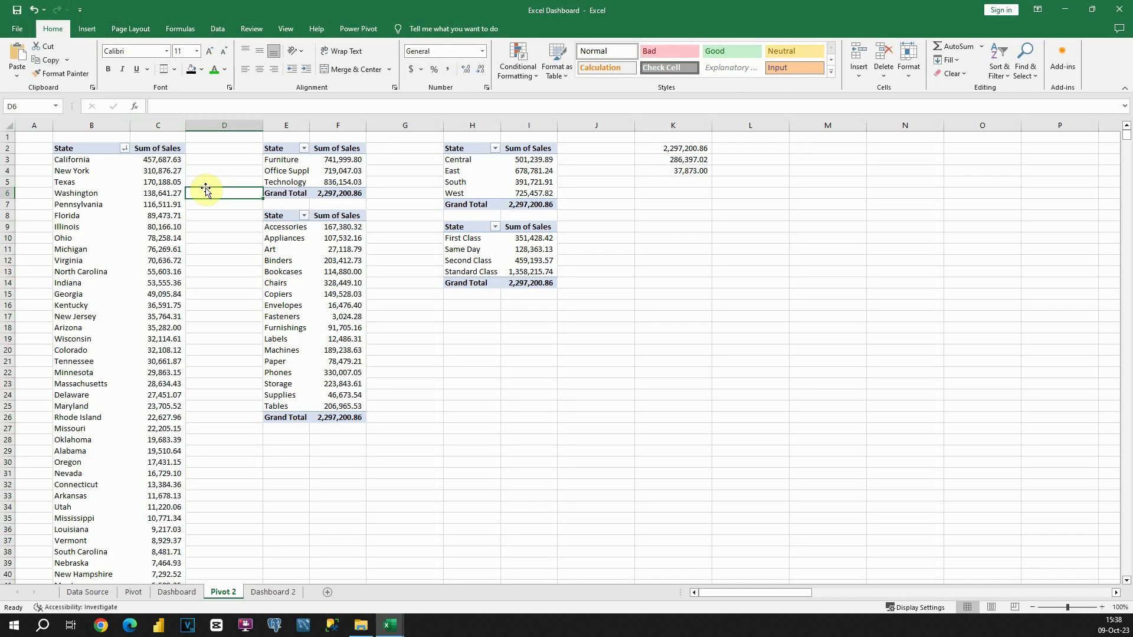
# Add a text box reading "Sales by State" on Dashboard 2 above the State sales chart, centre its text and reduce the box height.
pyautogui.click(287, 590)
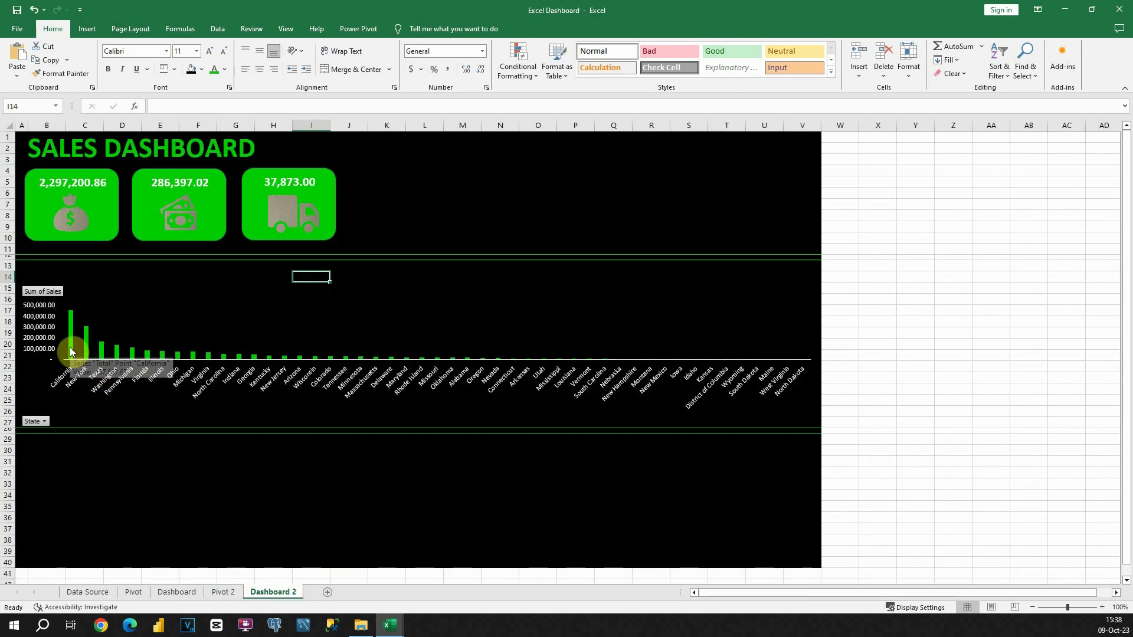
pyautogui.moveTo(69, 337)
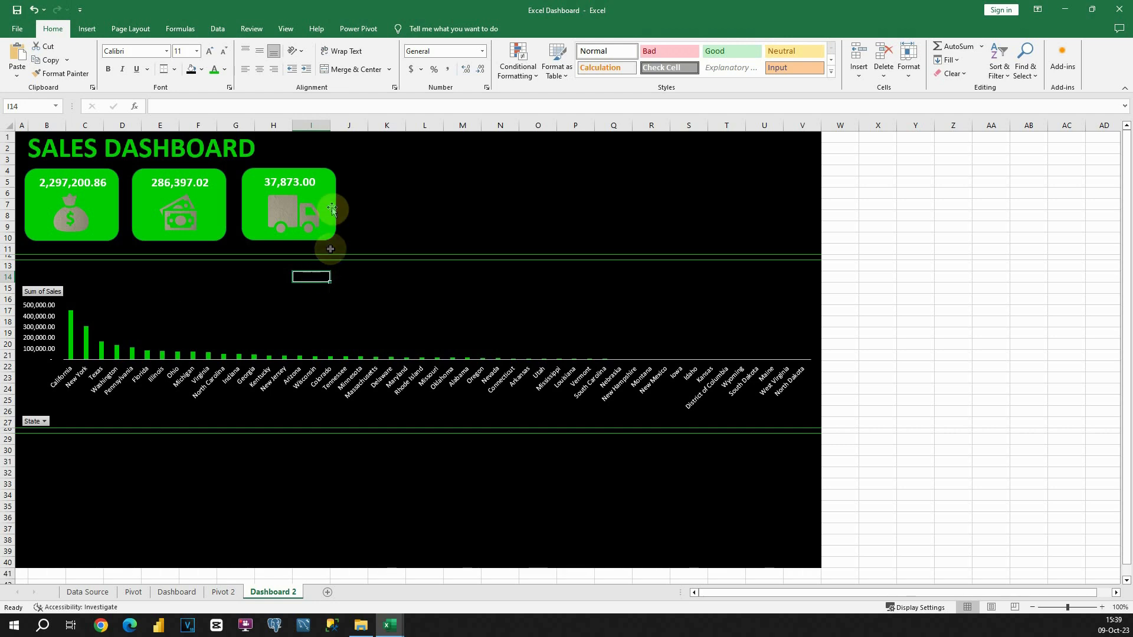
pyautogui.click(88, 32)
pyautogui.click(716, 55)
pyautogui.moveTo(418, 208); pyautogui.dragTo(495, 241)
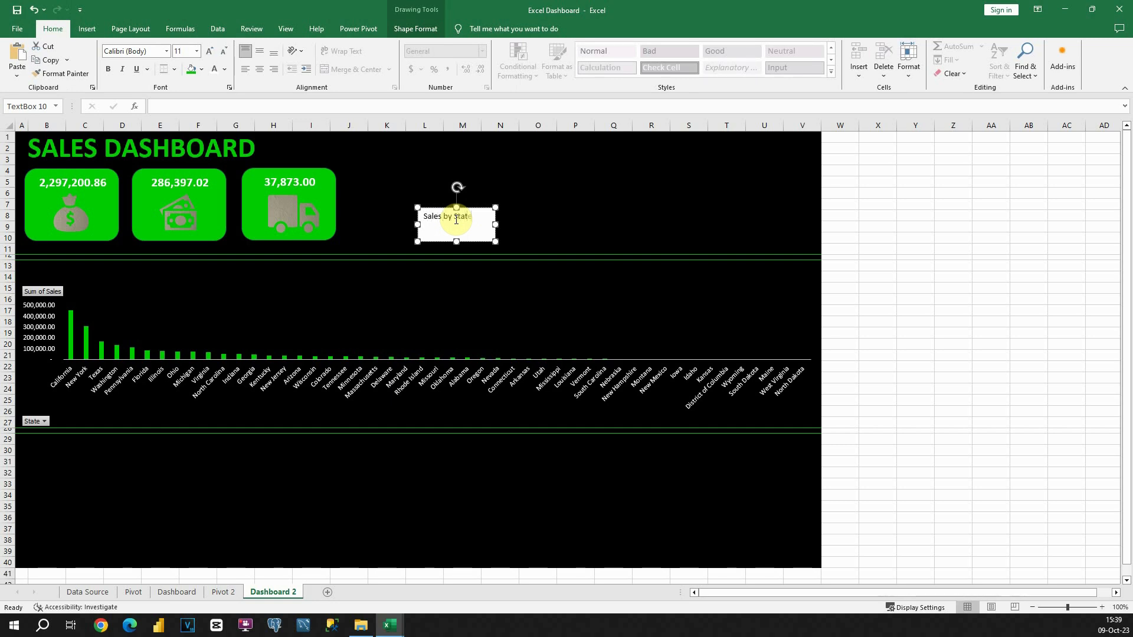
pyautogui.tripleClick(457, 220)
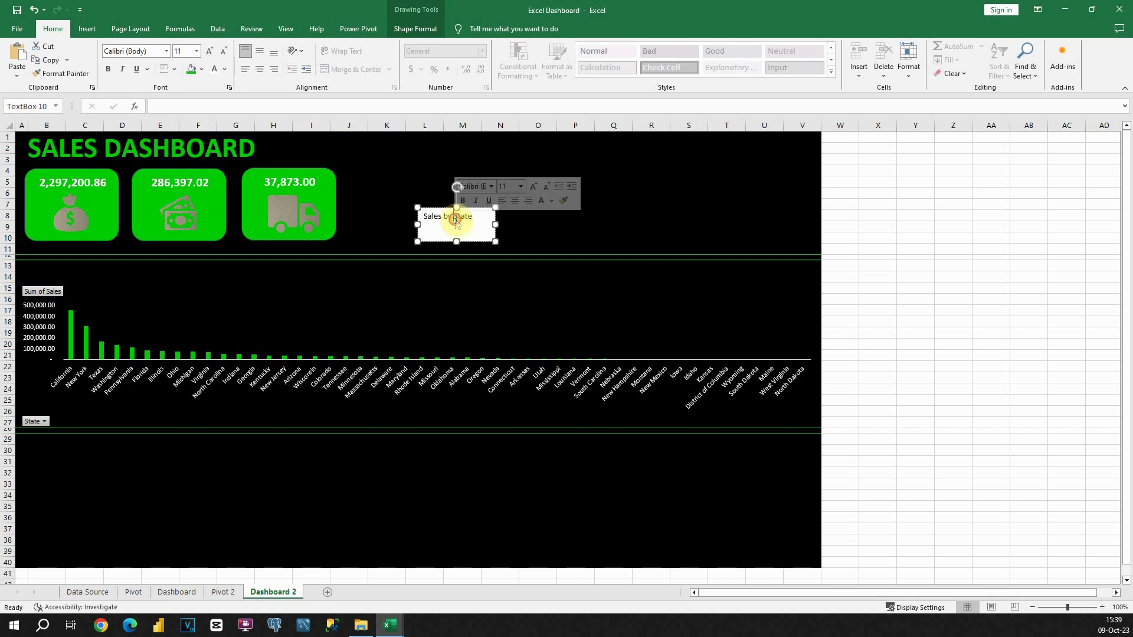
pyautogui.click(517, 202)
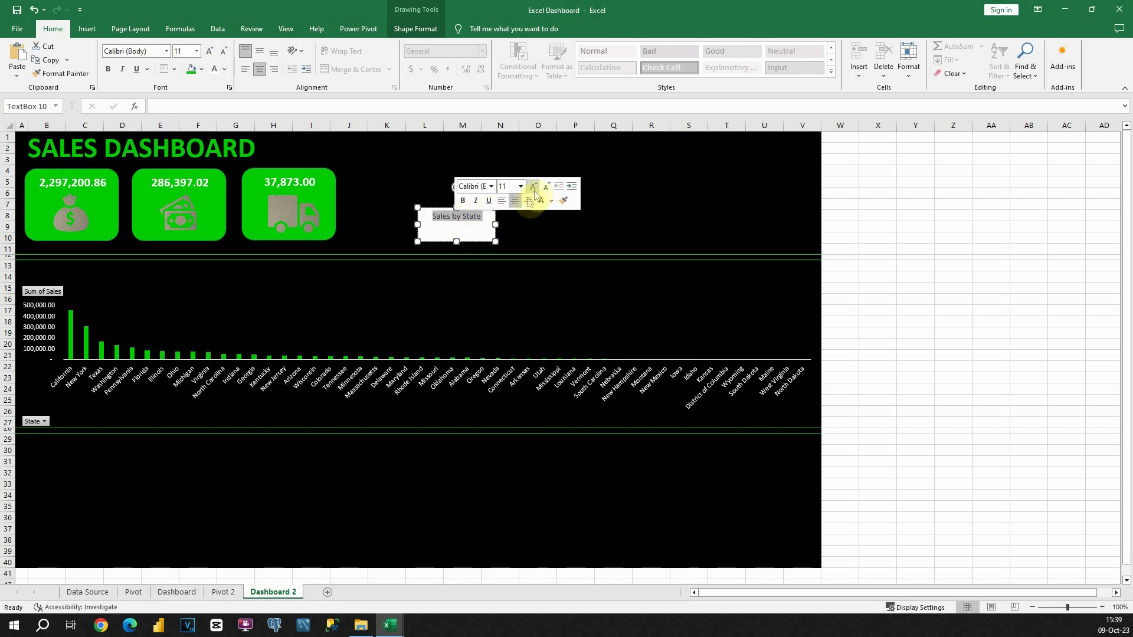
pyautogui.moveTo(456, 241); pyautogui.dragTo(457, 234)
# Format the "Sales by State" text as bold, bright green and 18 pt.
pyautogui.tripleClick(450, 215)
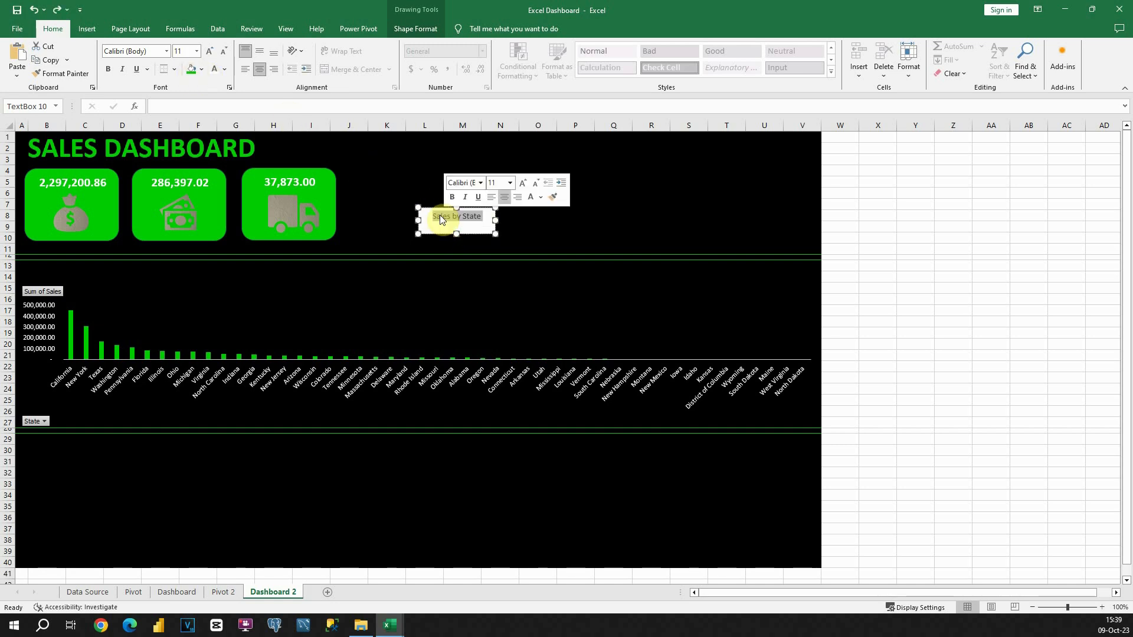
pyautogui.click(226, 72)
pyautogui.click(221, 198)
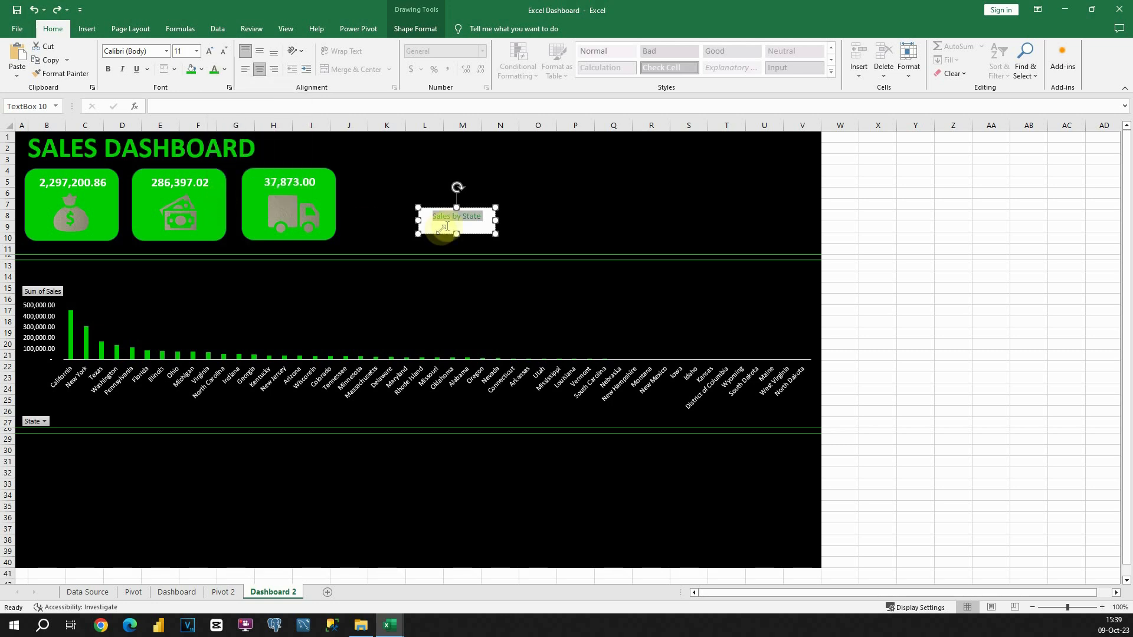
pyautogui.click(109, 69)
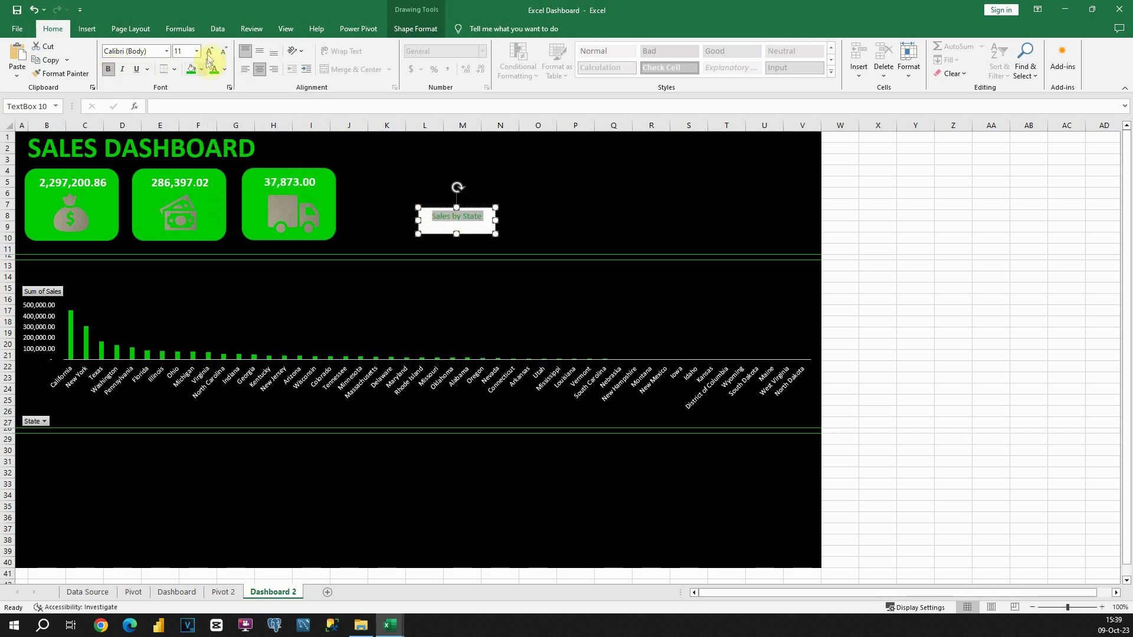
pyautogui.click(210, 53)
pyautogui.click(209, 53)
pyautogui.click(209, 53)
# Widen the "Sales by State" text box to fit its text on one line and remove its fill.
pyautogui.moveTo(495, 220); pyautogui.dragTo(521, 221)
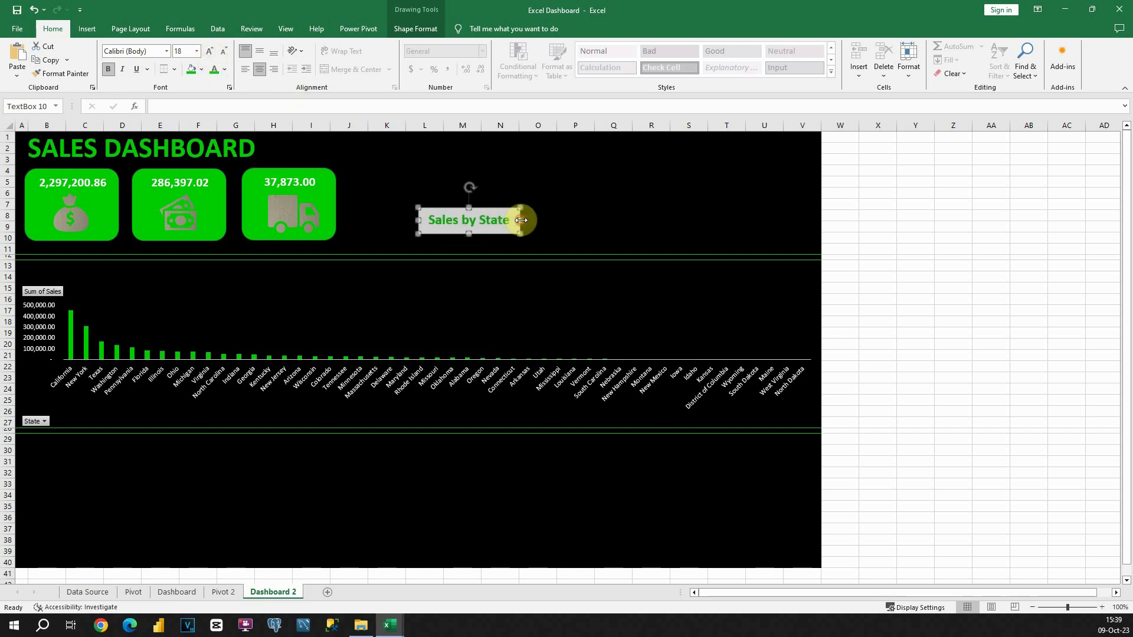
pyautogui.click(201, 70)
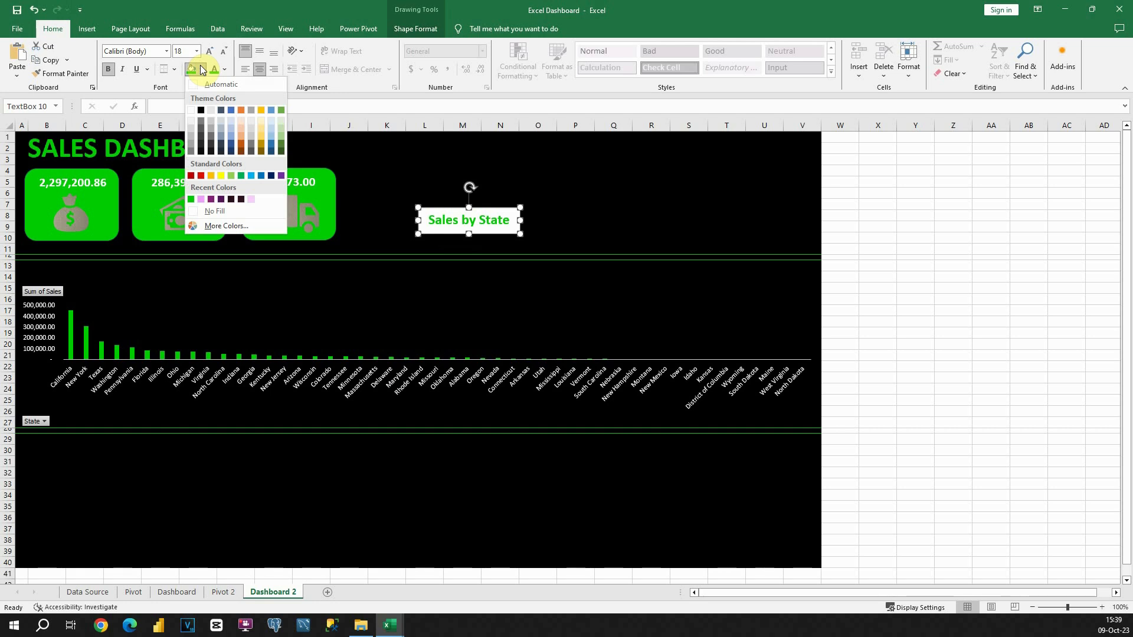
pyautogui.click(215, 212)
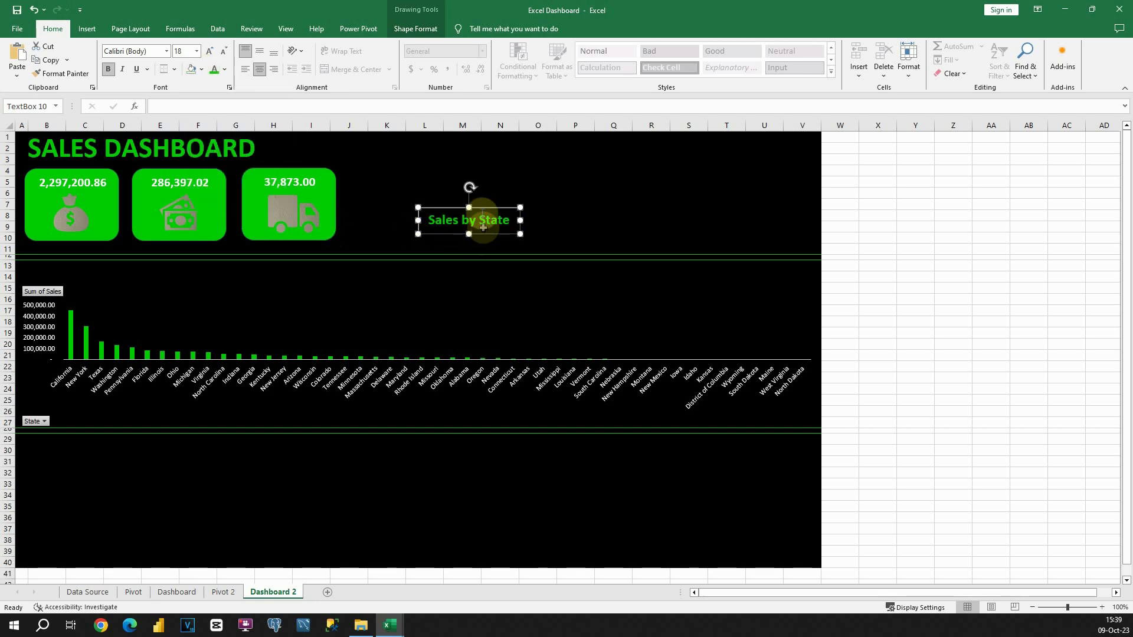
# Move the "Sales by State" text box directly above the State sales chart and remove its outline.
pyautogui.moveTo(481, 206); pyautogui.dragTo(420, 259)
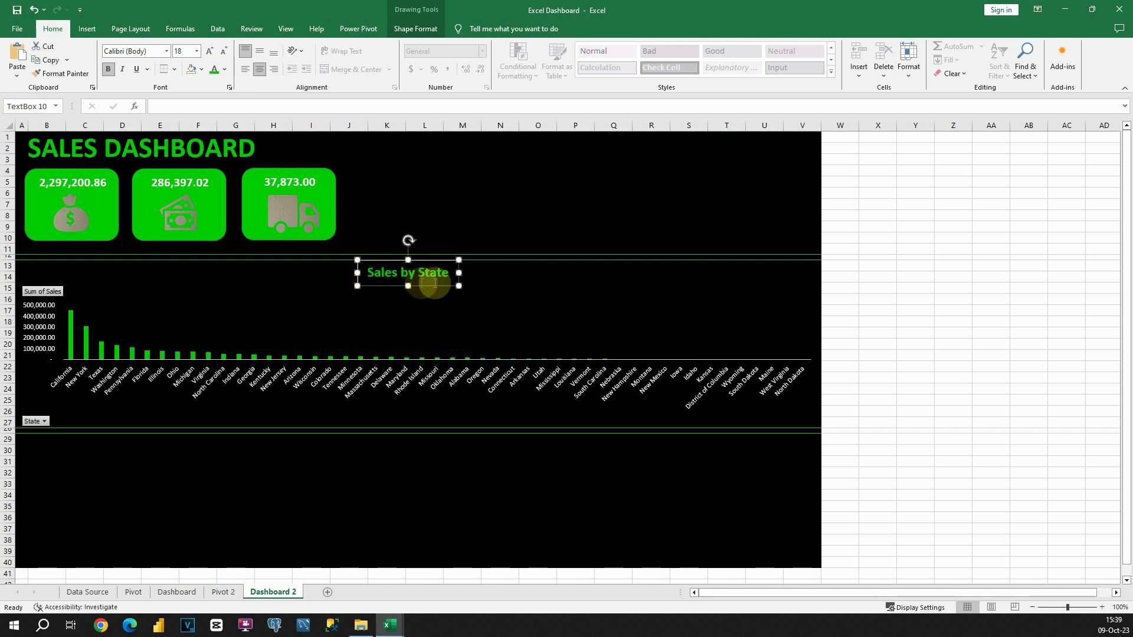
pyautogui.click(425, 34)
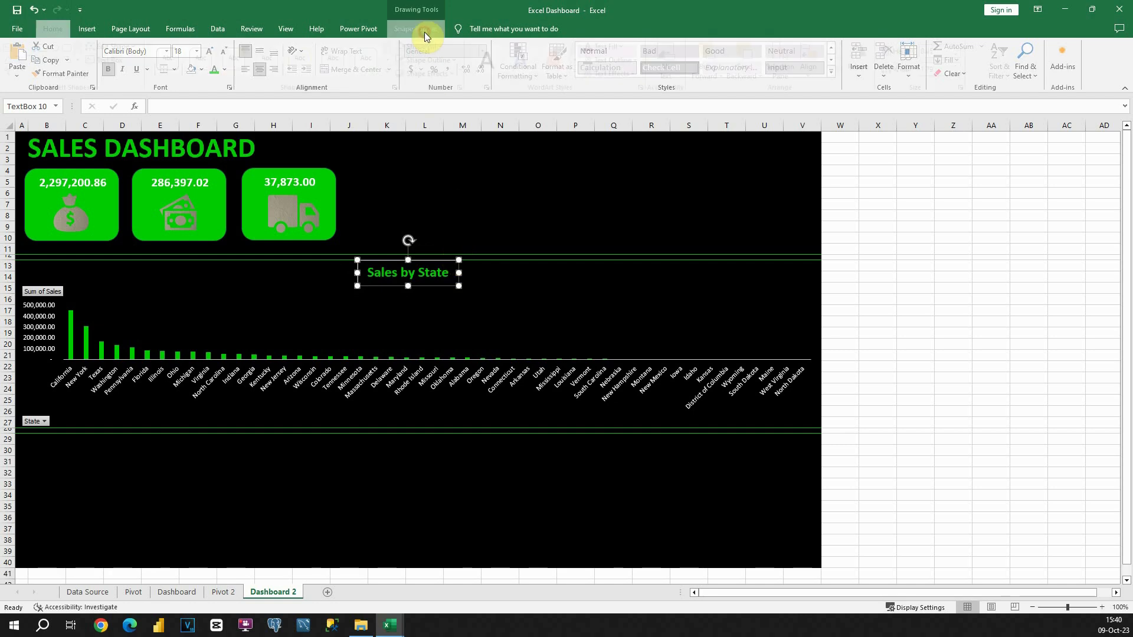
pyautogui.click(436, 59)
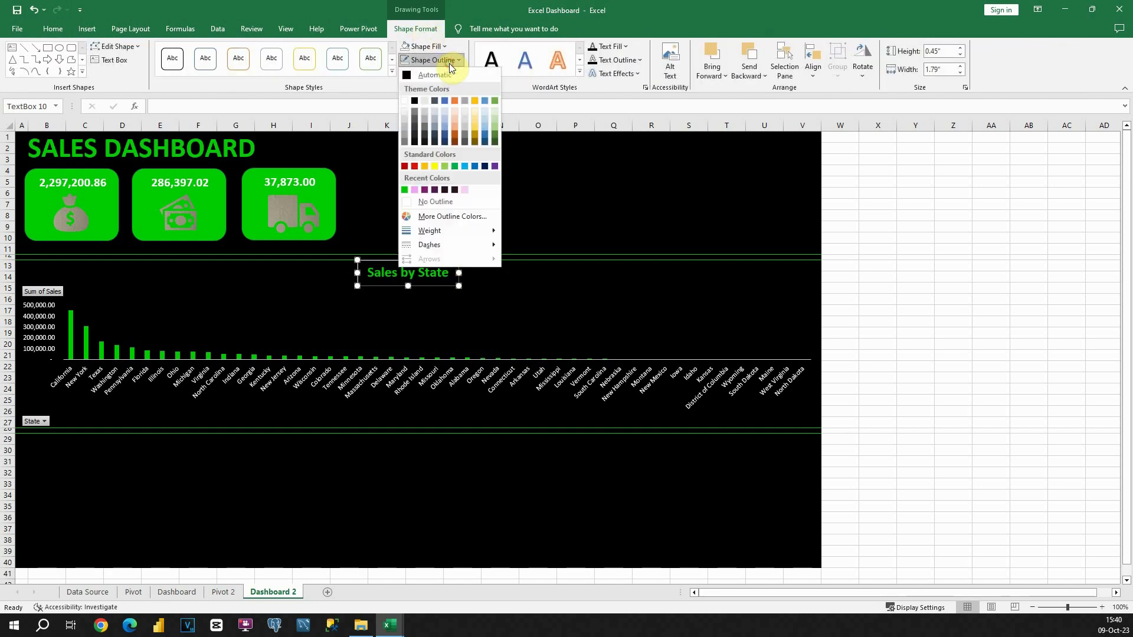
pyautogui.click(434, 201)
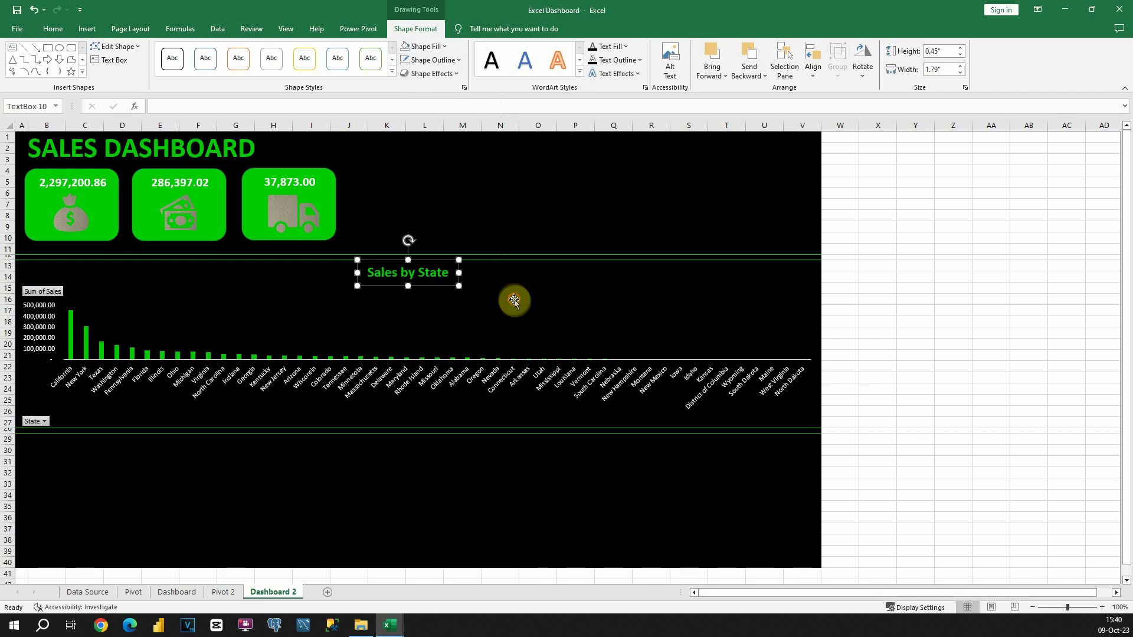
pyautogui.click(514, 299)
pyautogui.click(514, 273)
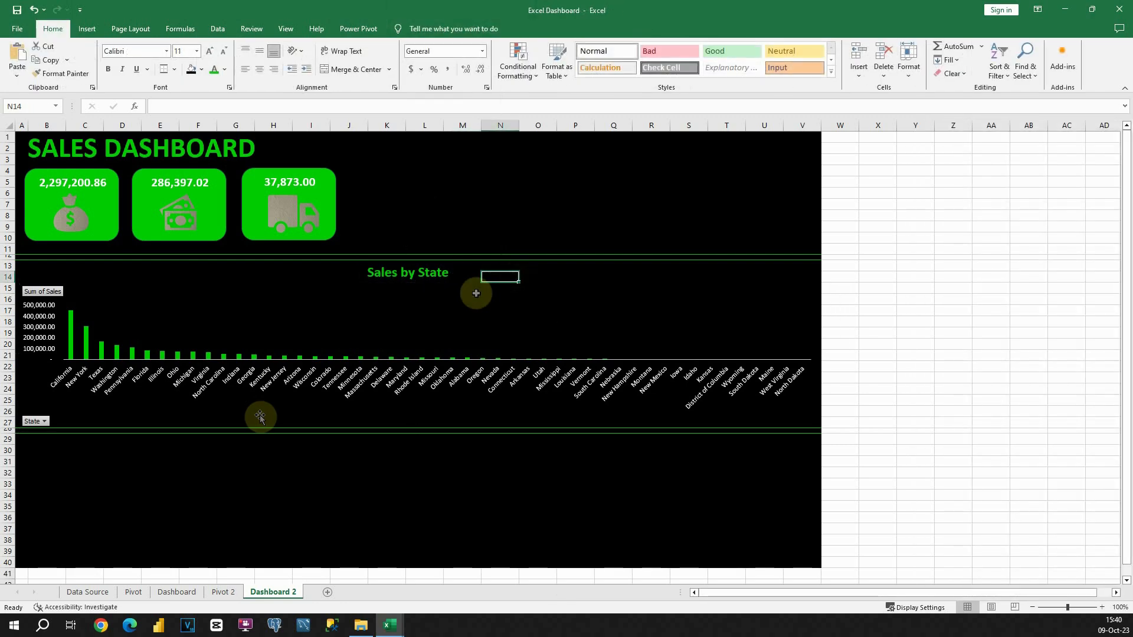
# Extend the black dashboard background by filling cells A41:V41 with black.
pyautogui.moveTo(23, 575); pyautogui.dragTo(805, 560)
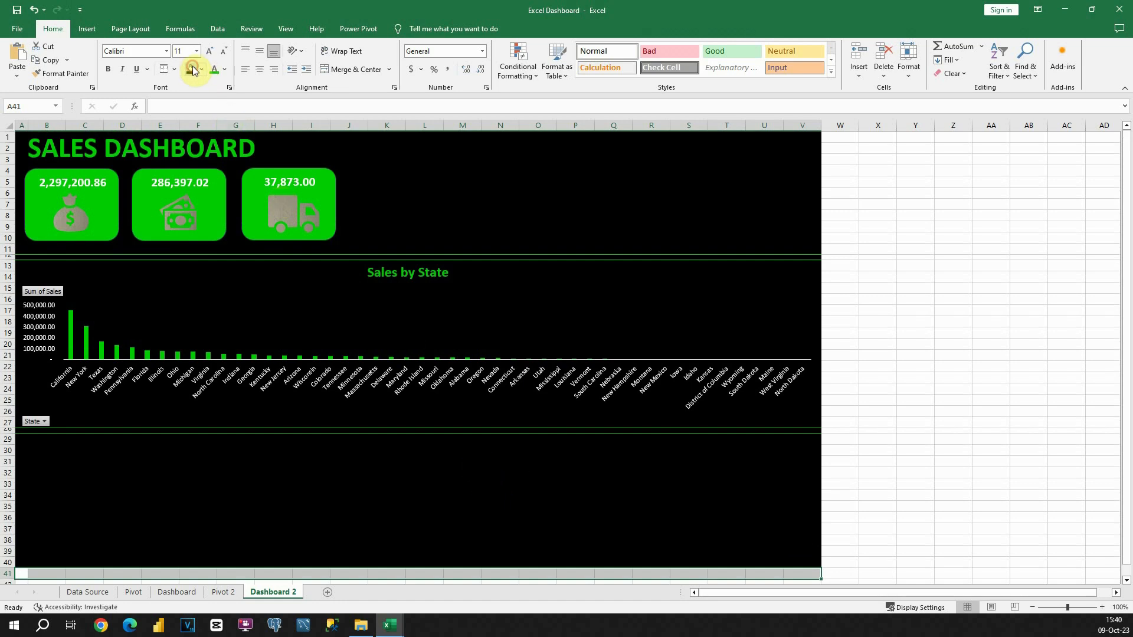
pyautogui.click(122, 517)
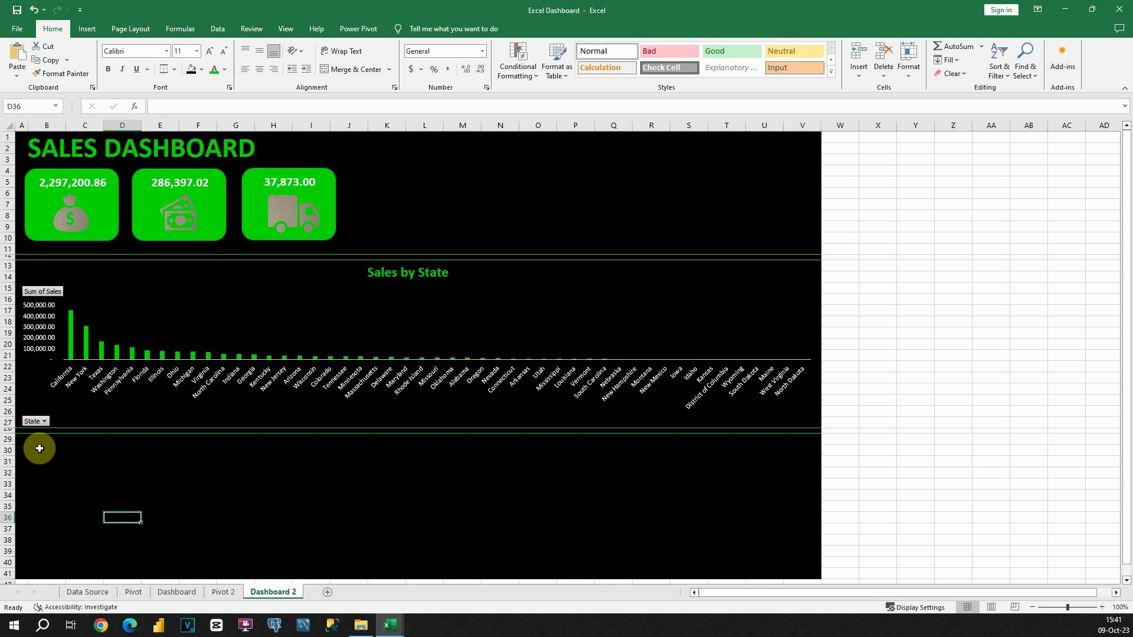
# On Pivot 2, rename the sub-category pivot table's row header in E8 as Product and the category pivot table's header in E2 as Category.
pyautogui.click(227, 593)
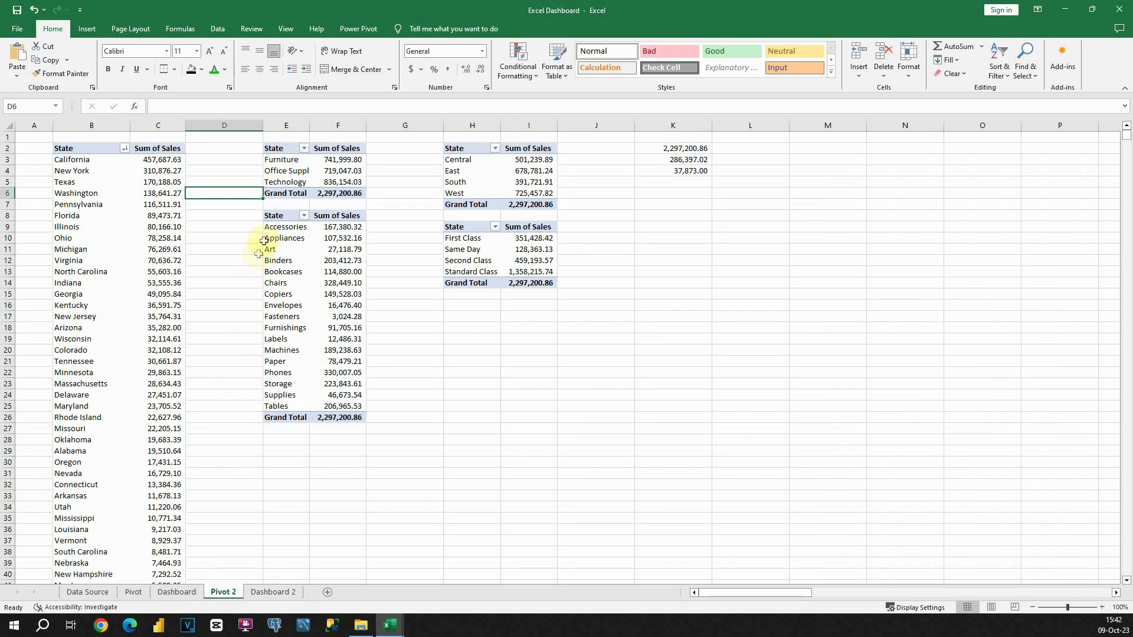
pyautogui.click(274, 216)
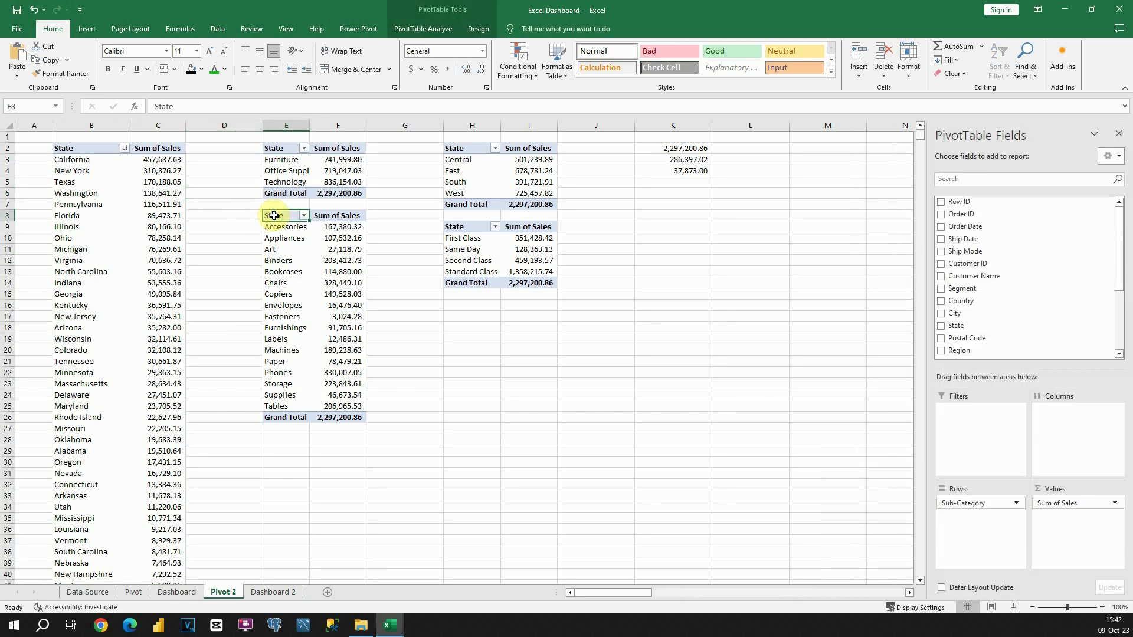
pyautogui.doubleClick(156, 107)
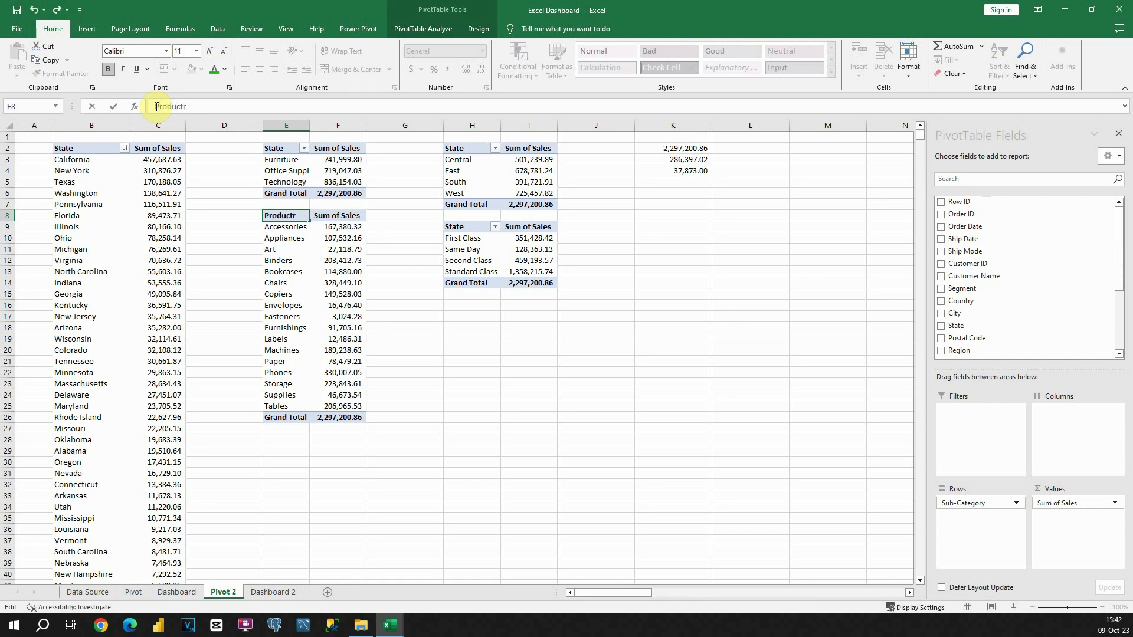
pyautogui.press('Return')
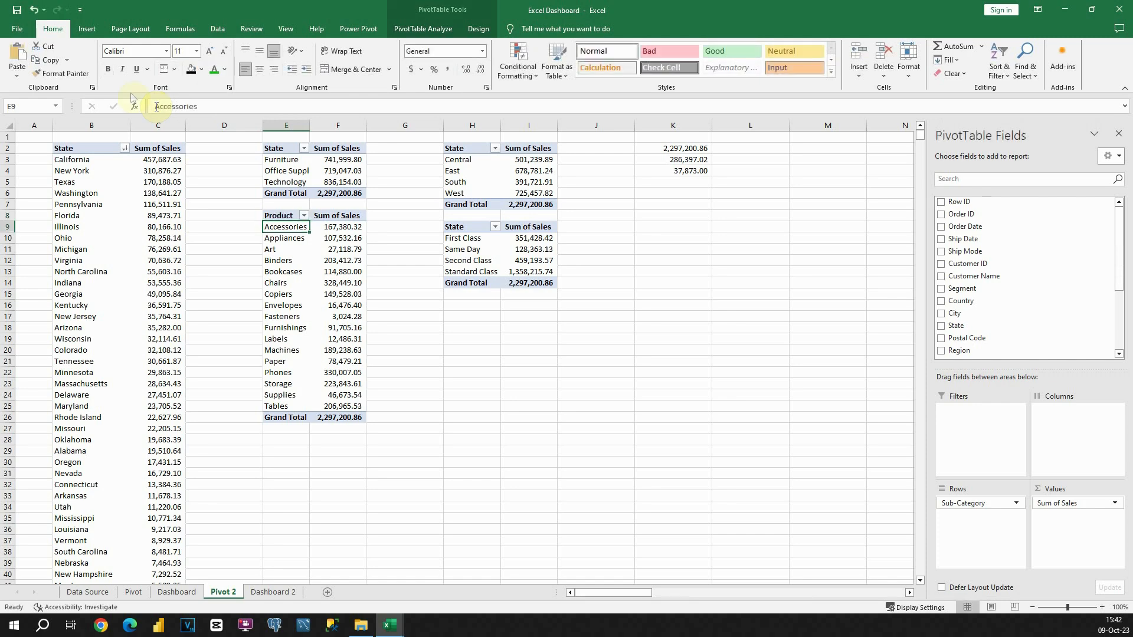
pyautogui.click(281, 150)
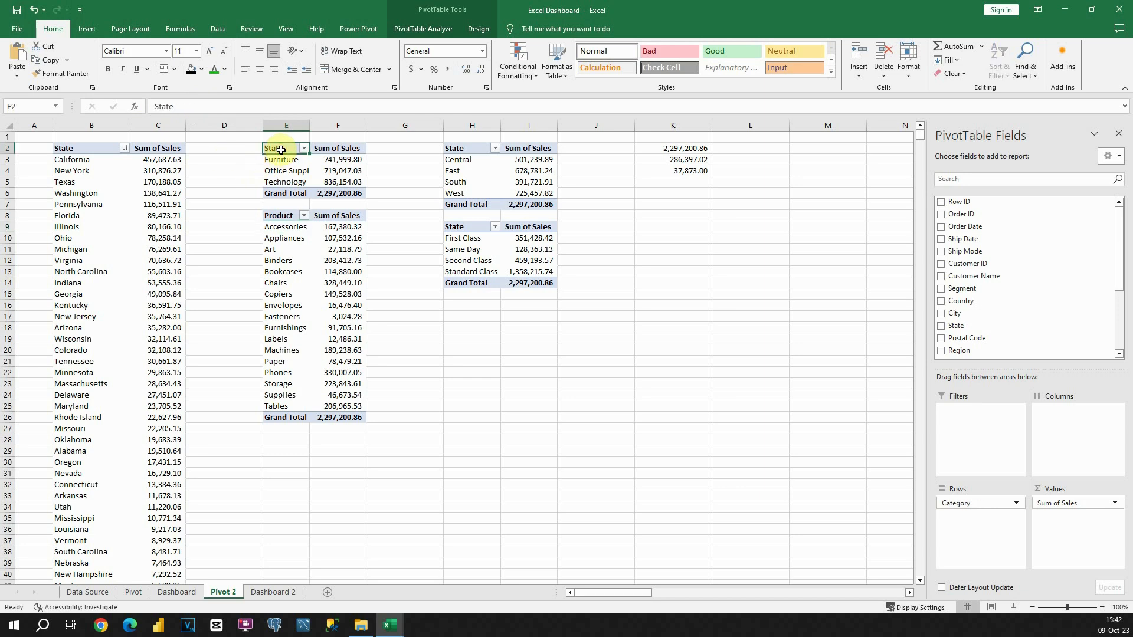
pyautogui.write('C')
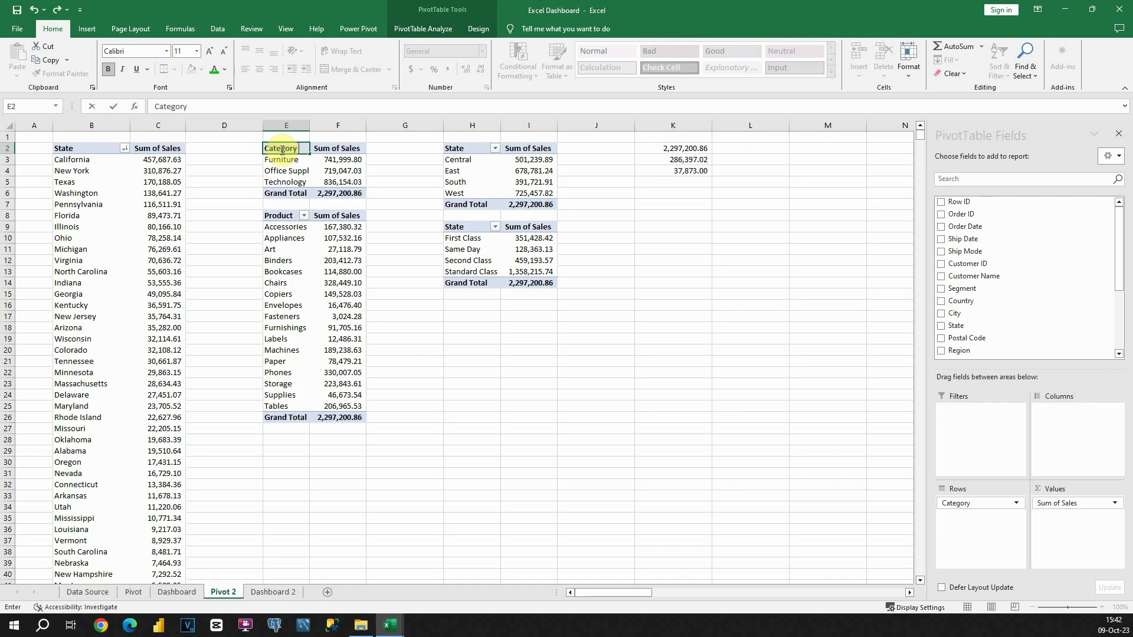
pyautogui.press('Return')
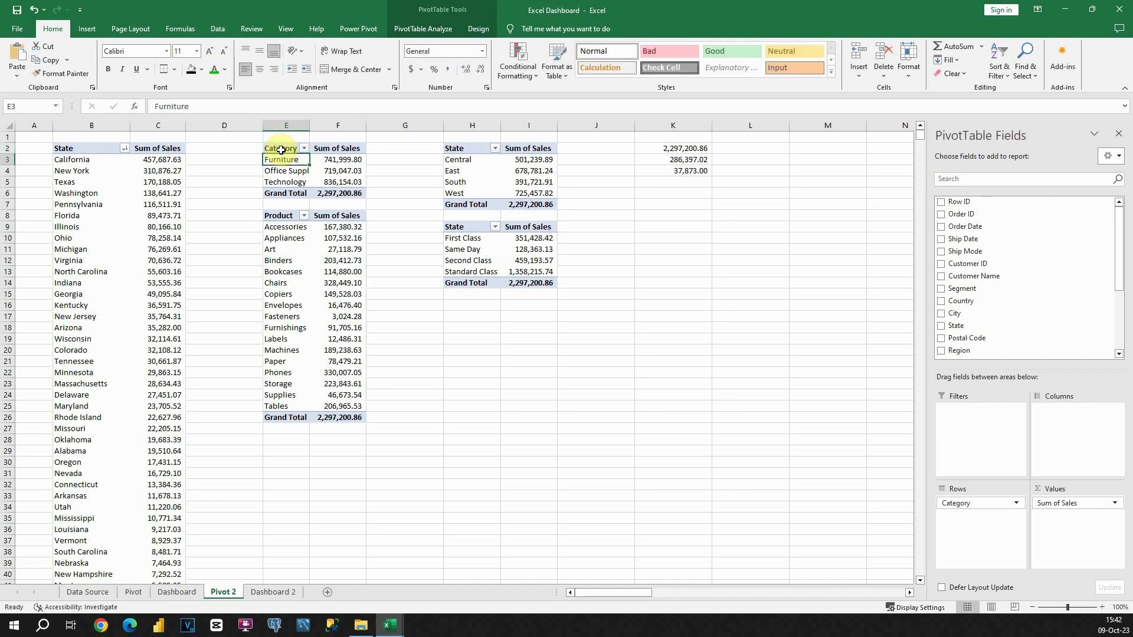
# Rename the region pivot table's row header in H2 as Region and the shipping pivot table's header in H9 as Ship Mode.
pyautogui.click(473, 149)
pyautogui.write('R')
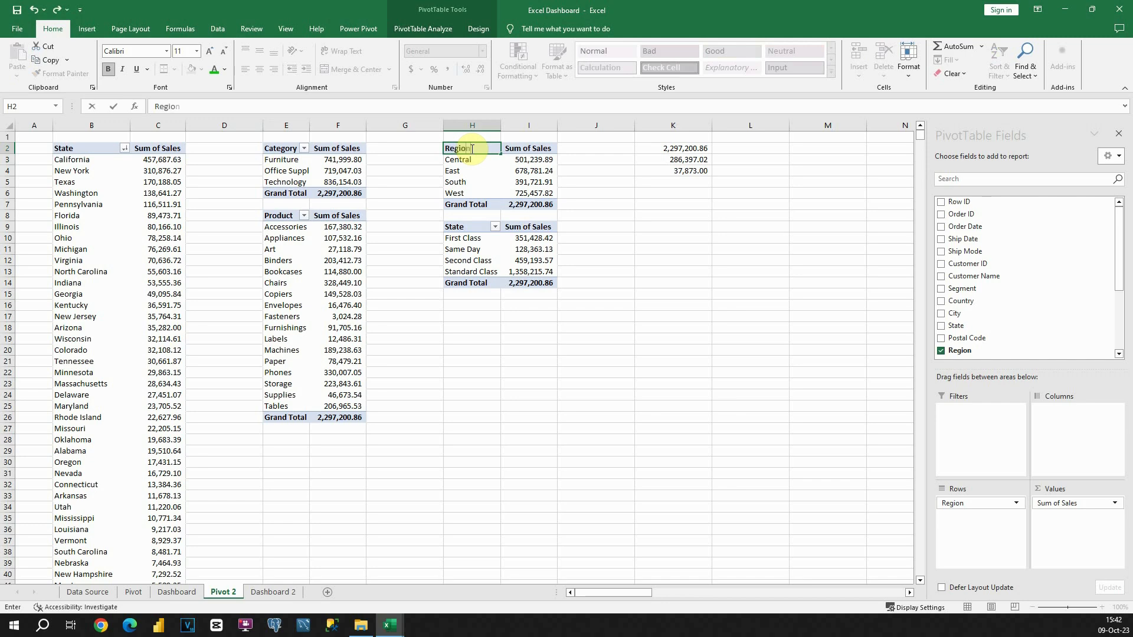
pyautogui.write('egion')
pyautogui.press('Return')
pyautogui.click(466, 226)
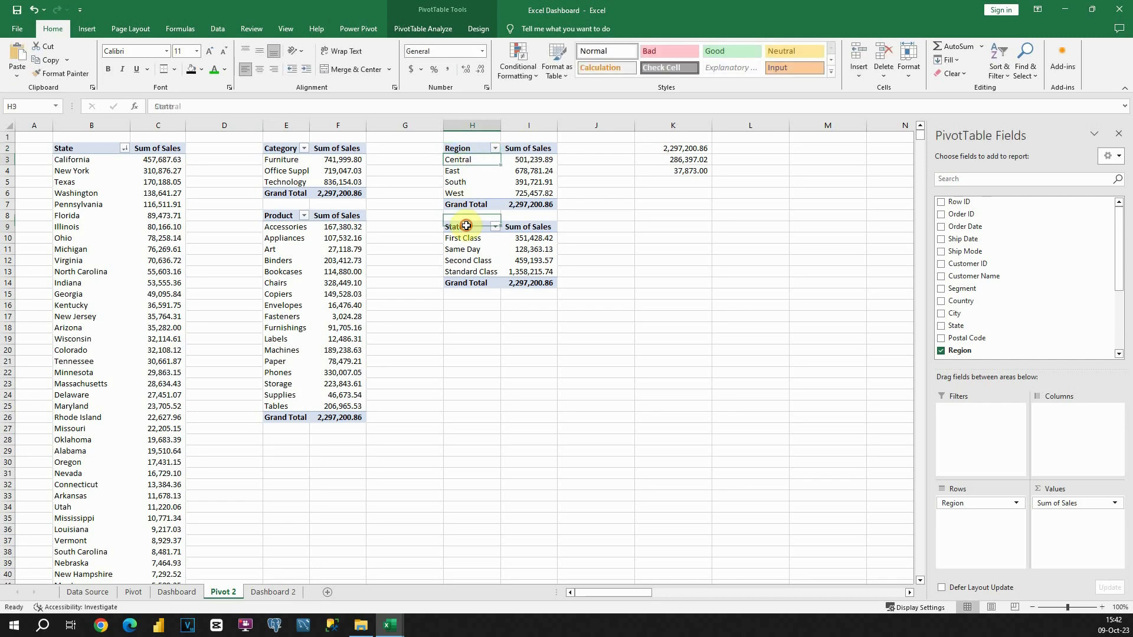
pyautogui.write('Ship Mode')
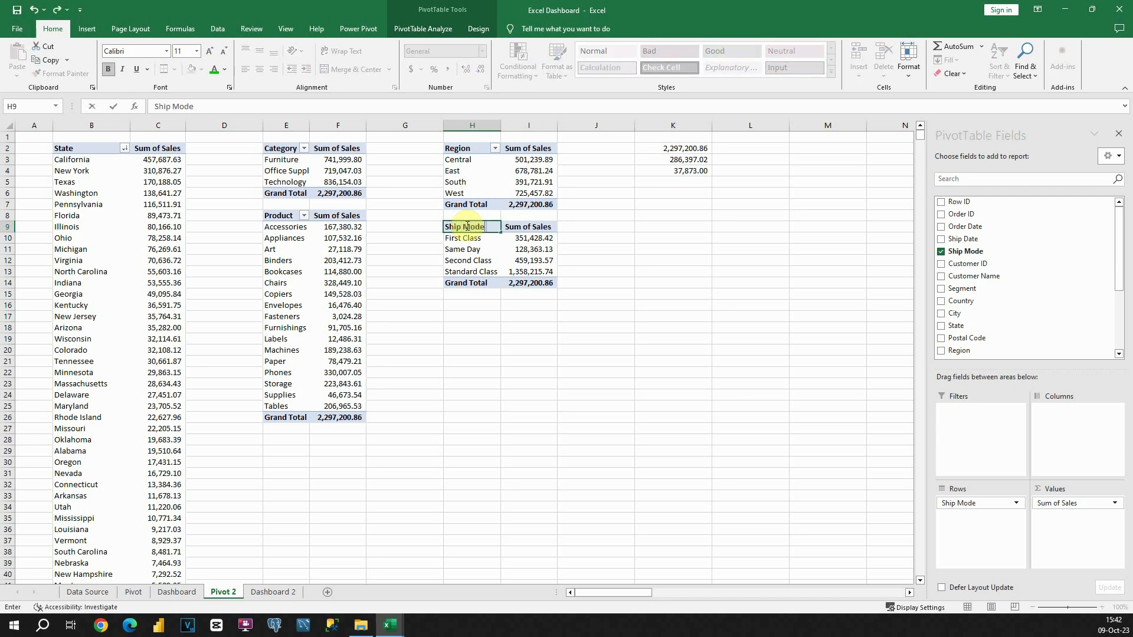
pyautogui.press('Return')
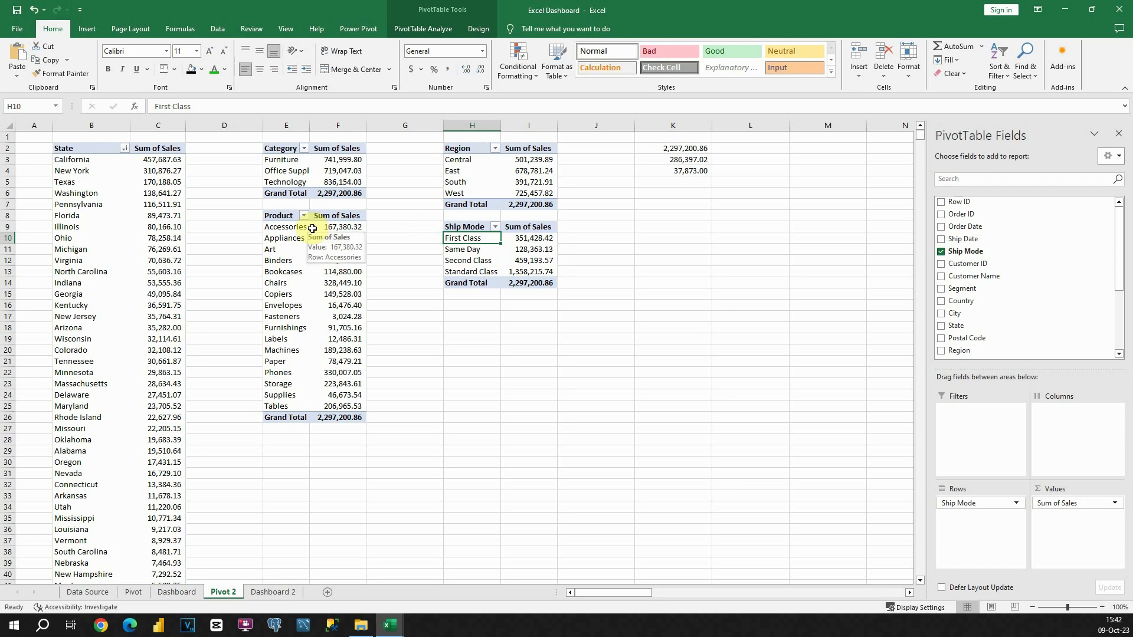
# Sort the Product and Category pivot tables by Sum of Sales from largest to smallest.
pyautogui.click(278, 215)
pyautogui.moveTo(278, 215); pyautogui.dragTo(355, 416)
pyautogui.click(349, 269)
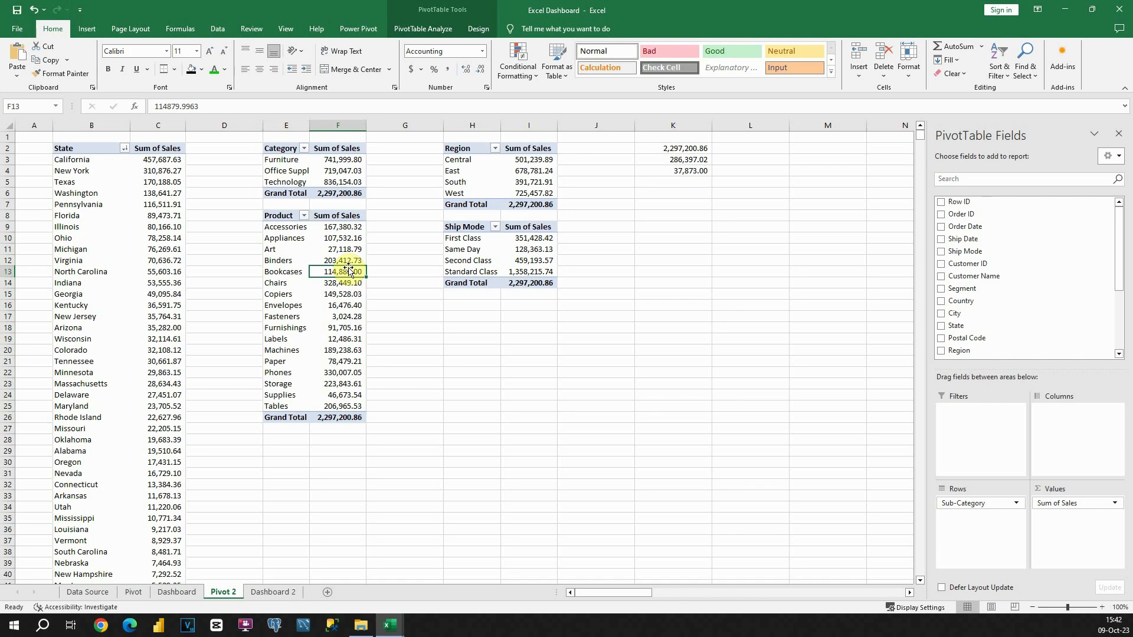
pyautogui.click(220, 29)
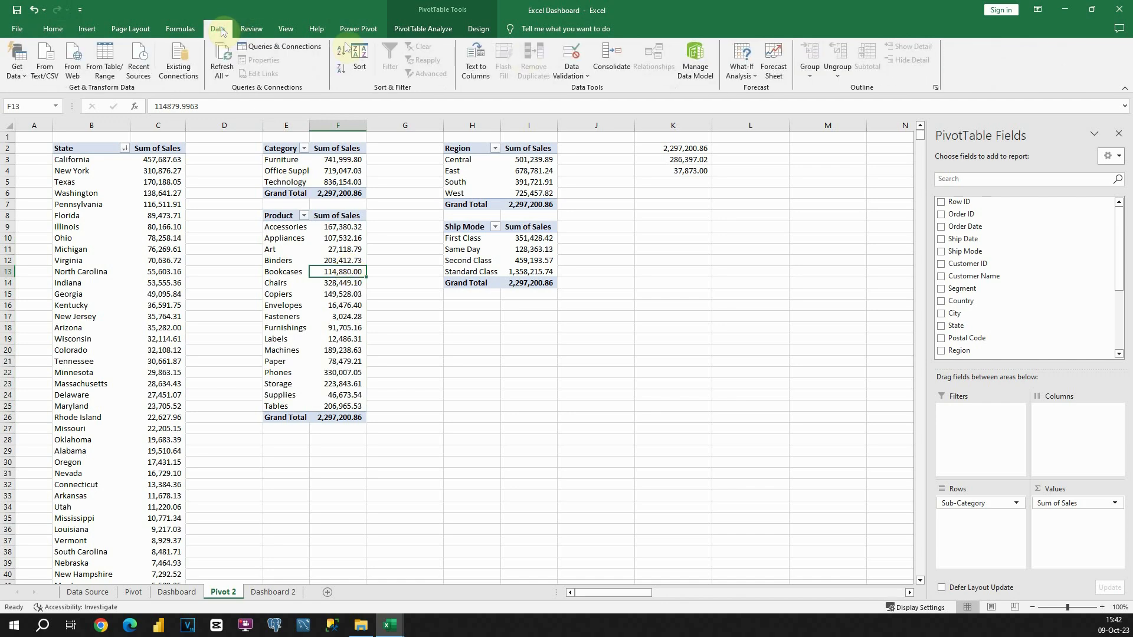
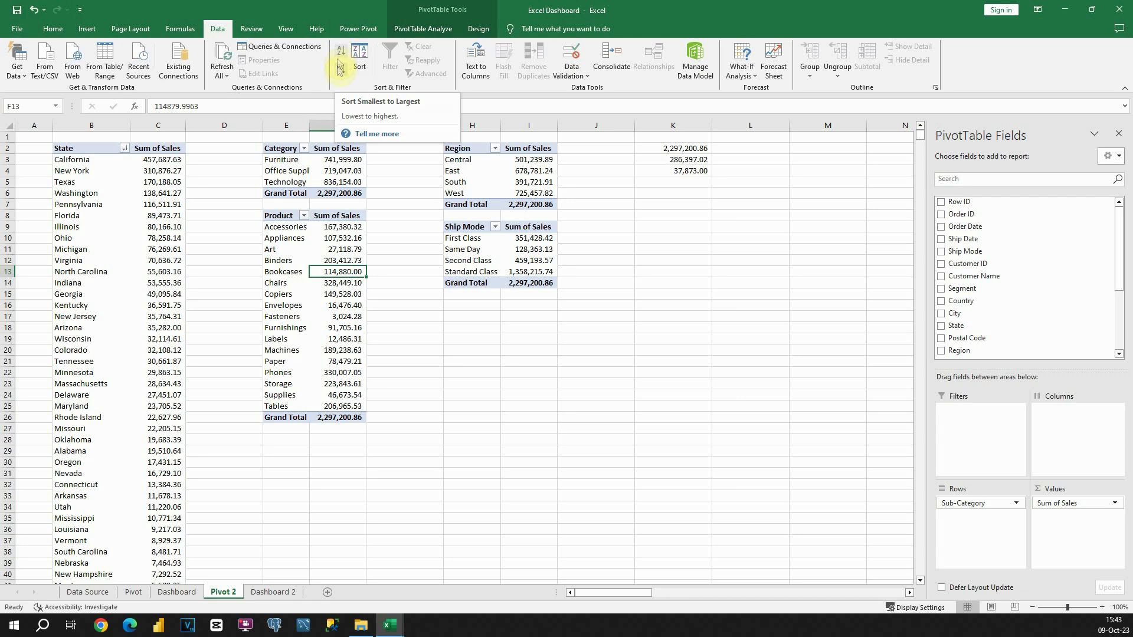
pyautogui.click(340, 68)
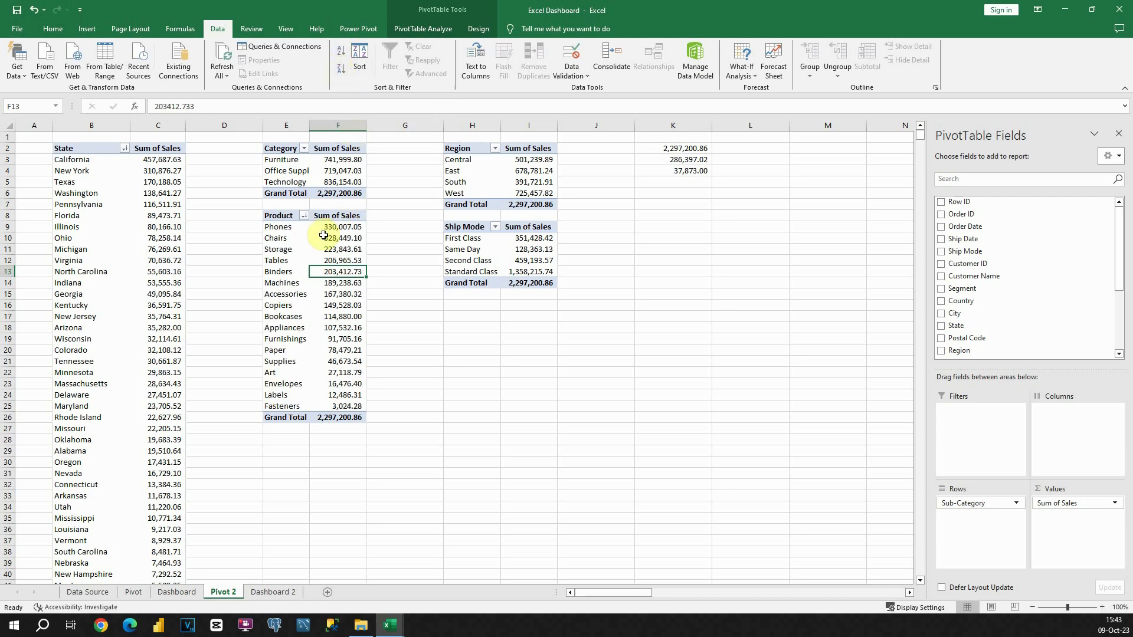
pyautogui.moveTo(323, 235)
pyautogui.click(335, 171)
pyautogui.click(341, 71)
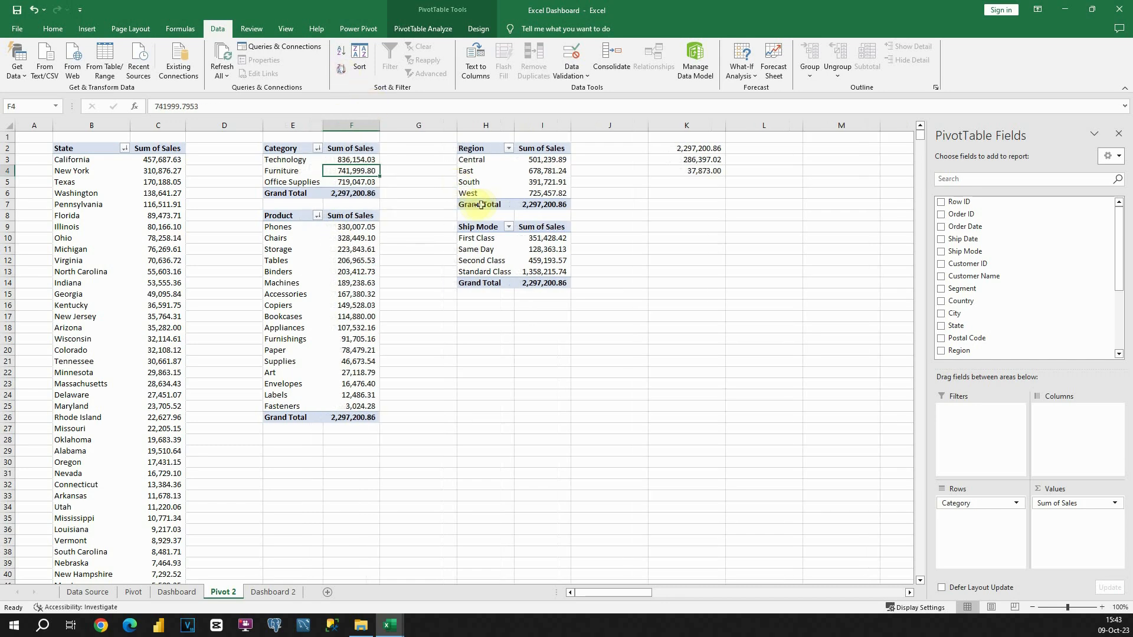
# Sort the Region and Ship Mode pivot tables by Sum of Sales from largest to smallest.
pyautogui.click(499, 183)
pyautogui.click(359, 69)
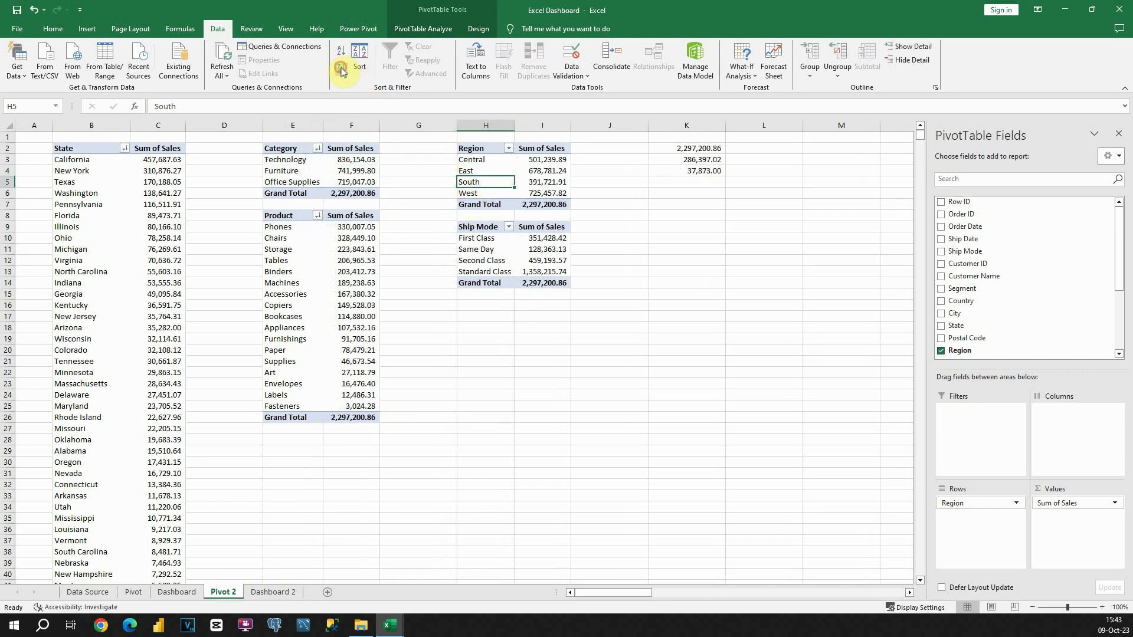
pyautogui.click(524, 247)
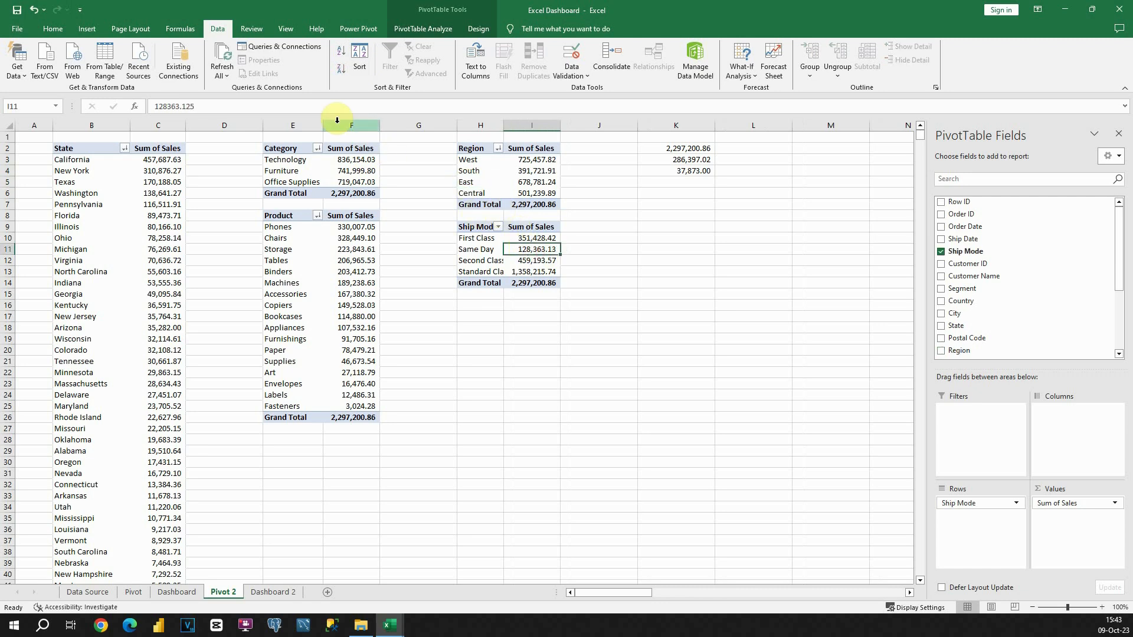
pyautogui.click(522, 180)
pyautogui.click(343, 71)
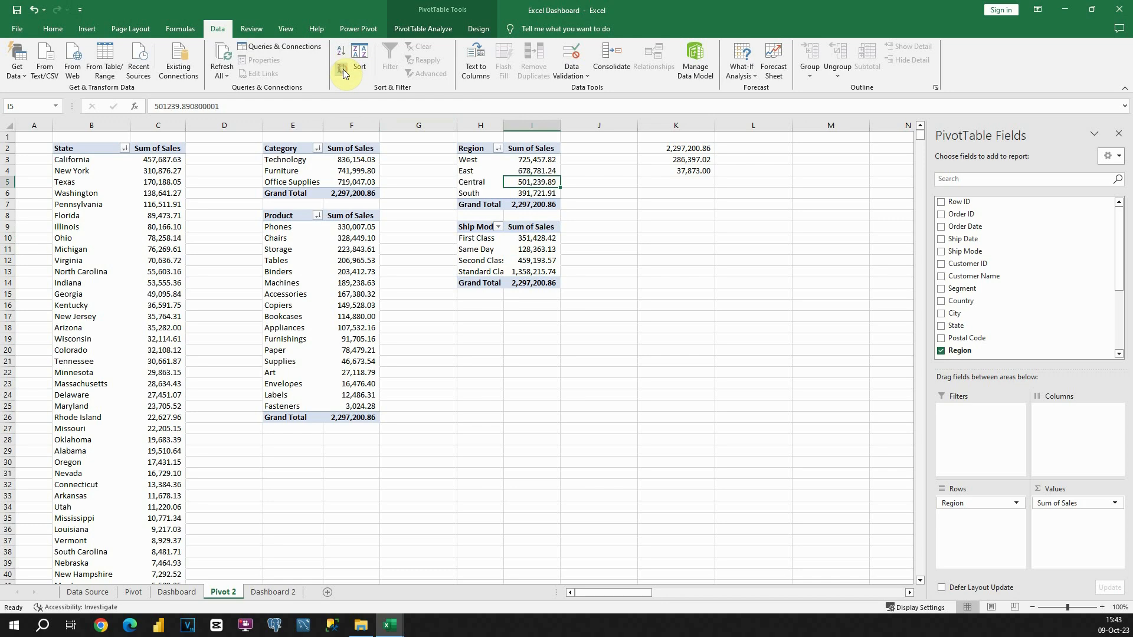
pyautogui.click(531, 249)
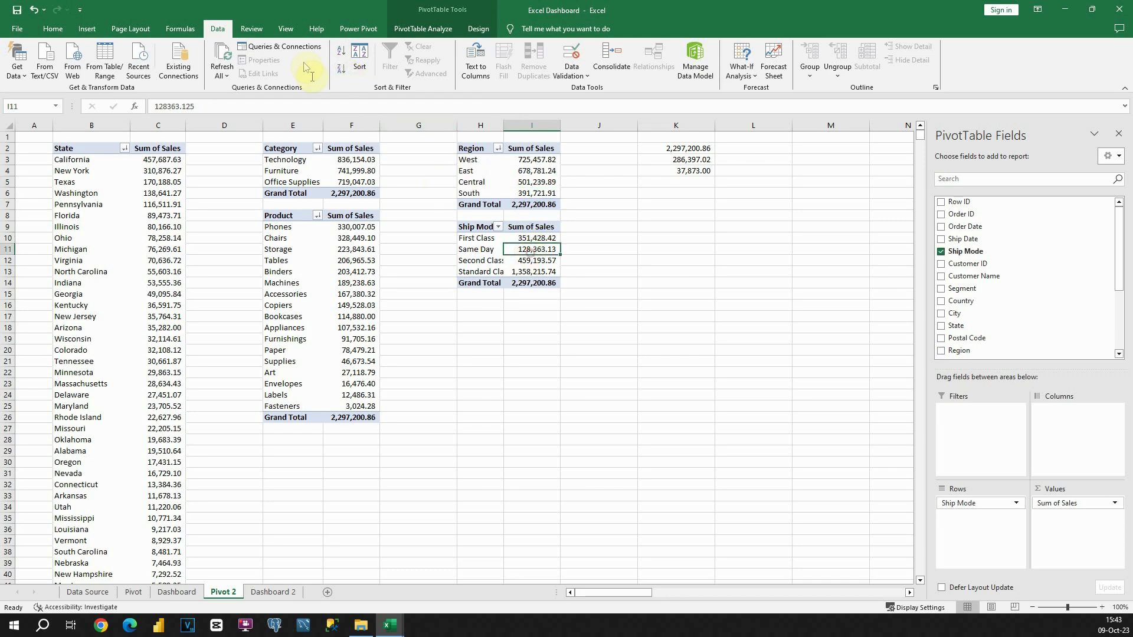
pyautogui.click(341, 68)
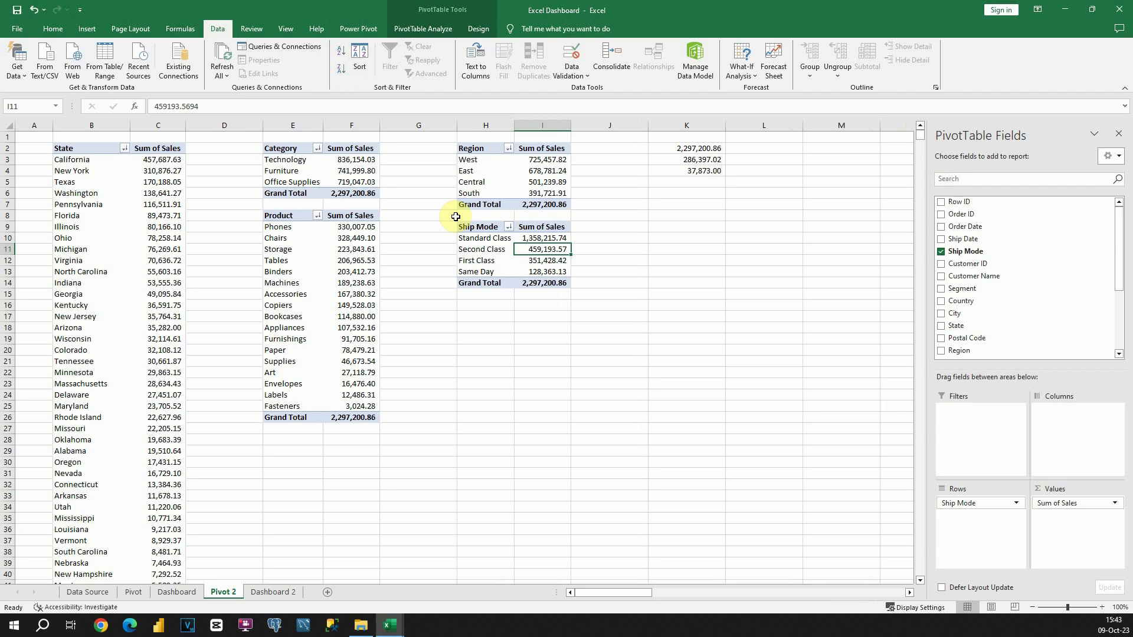
# Insert a clustered column PivotChart from the Product pivot table and place it clear of the Product table, beneath the Ship Mode table.
pyautogui.moveTo(276, 216); pyautogui.dragTo(366, 416)
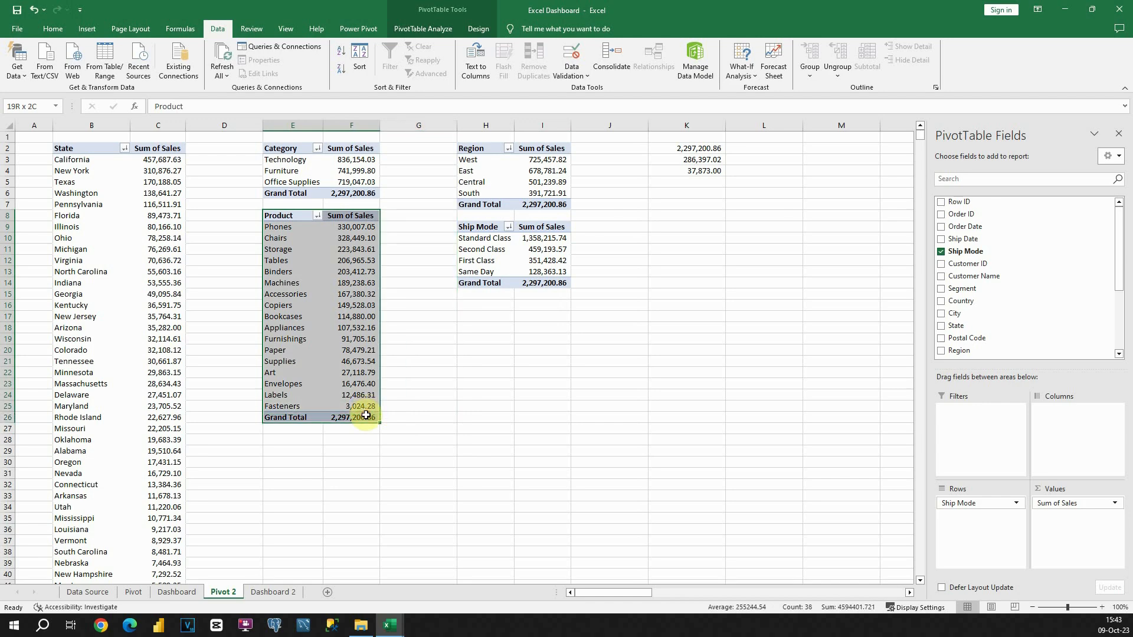
pyautogui.click(354, 283)
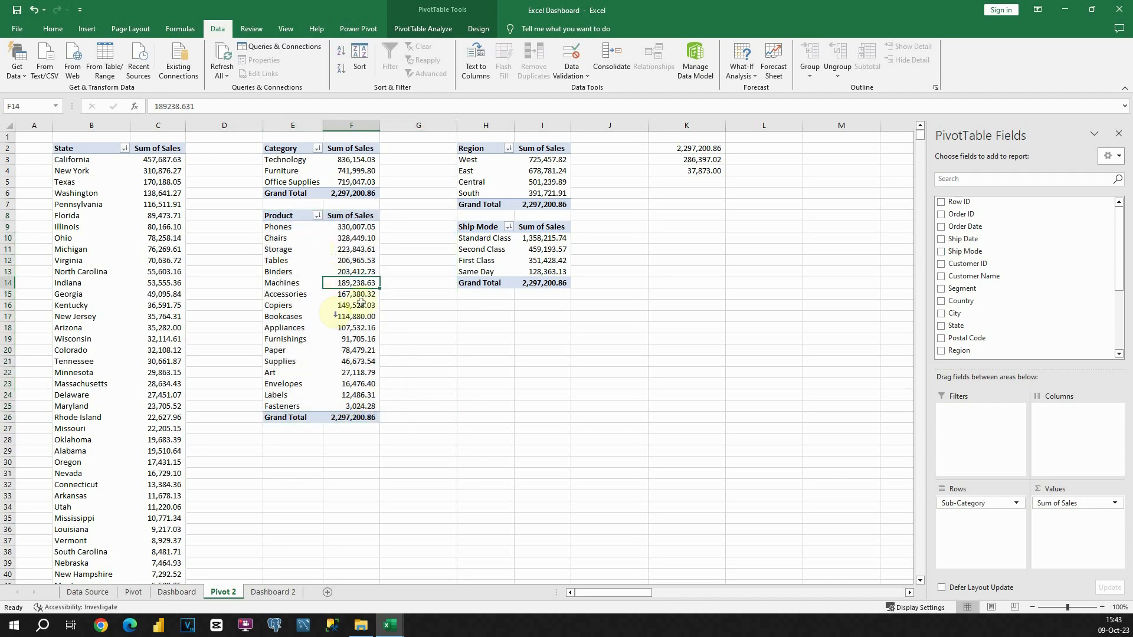
pyautogui.click(421, 29)
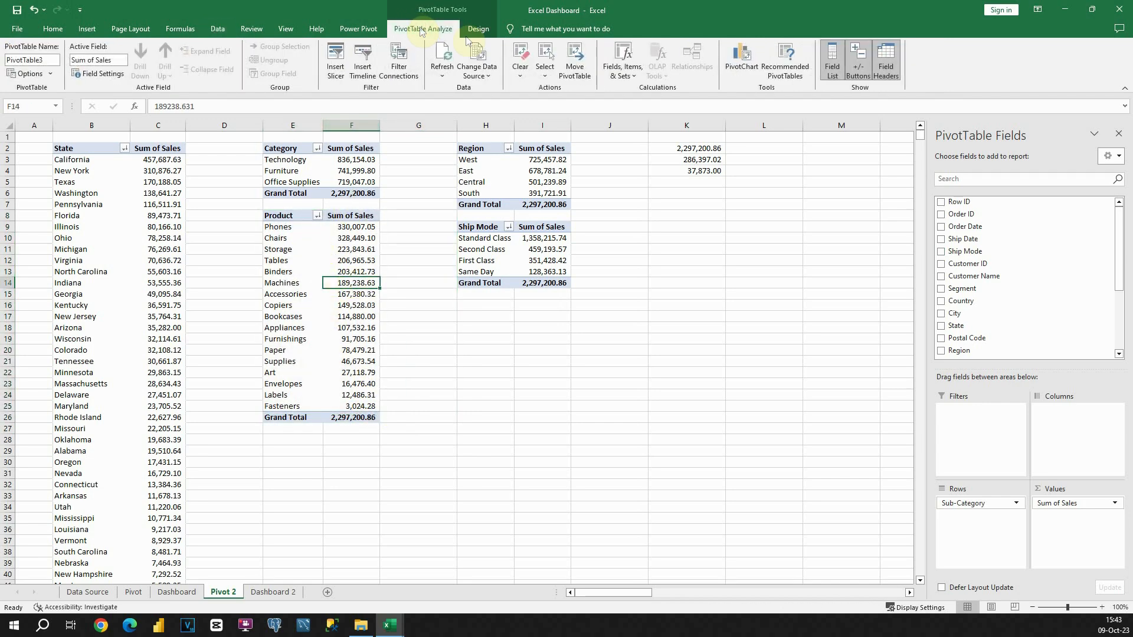
pyautogui.click(742, 62)
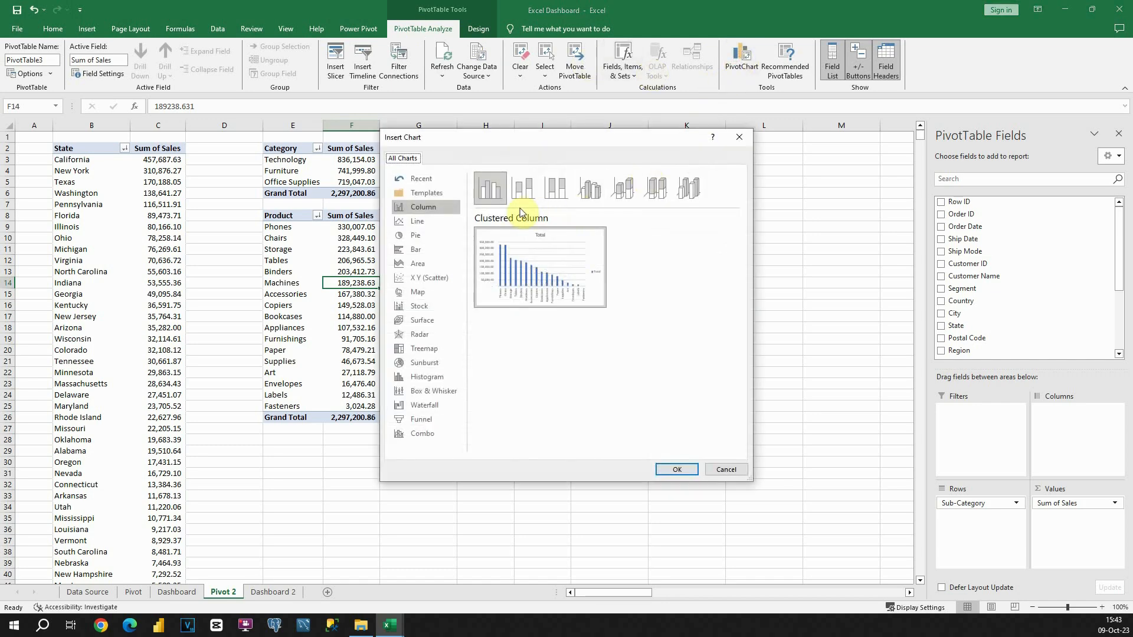
pyautogui.moveTo(520, 251)
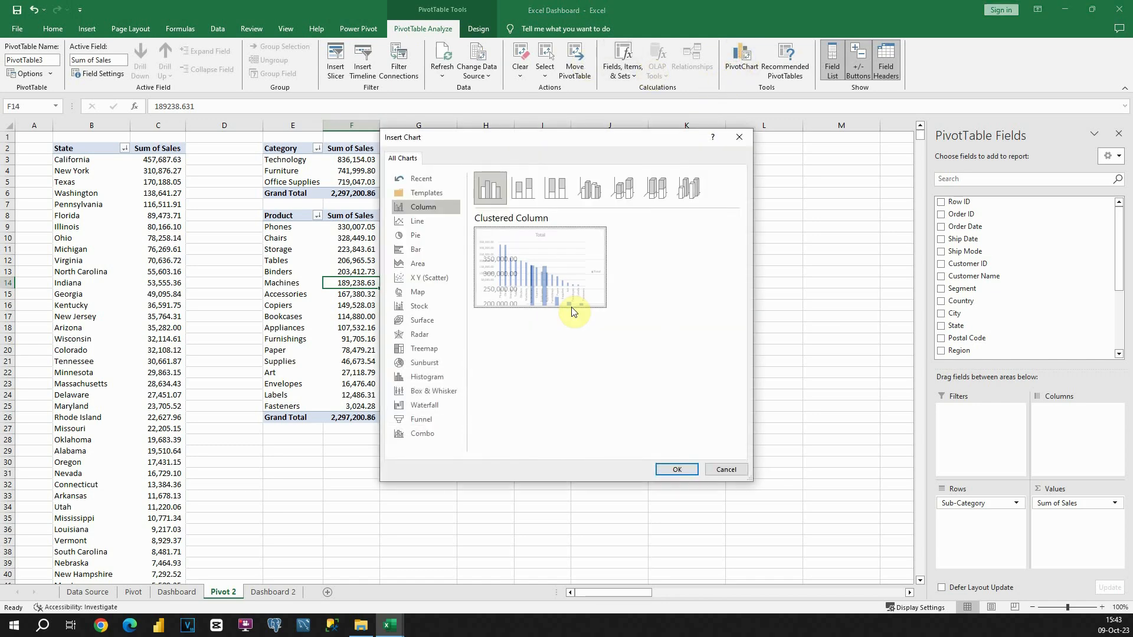
pyautogui.click(669, 469)
pyautogui.moveTo(514, 285); pyautogui.dragTo(678, 282)
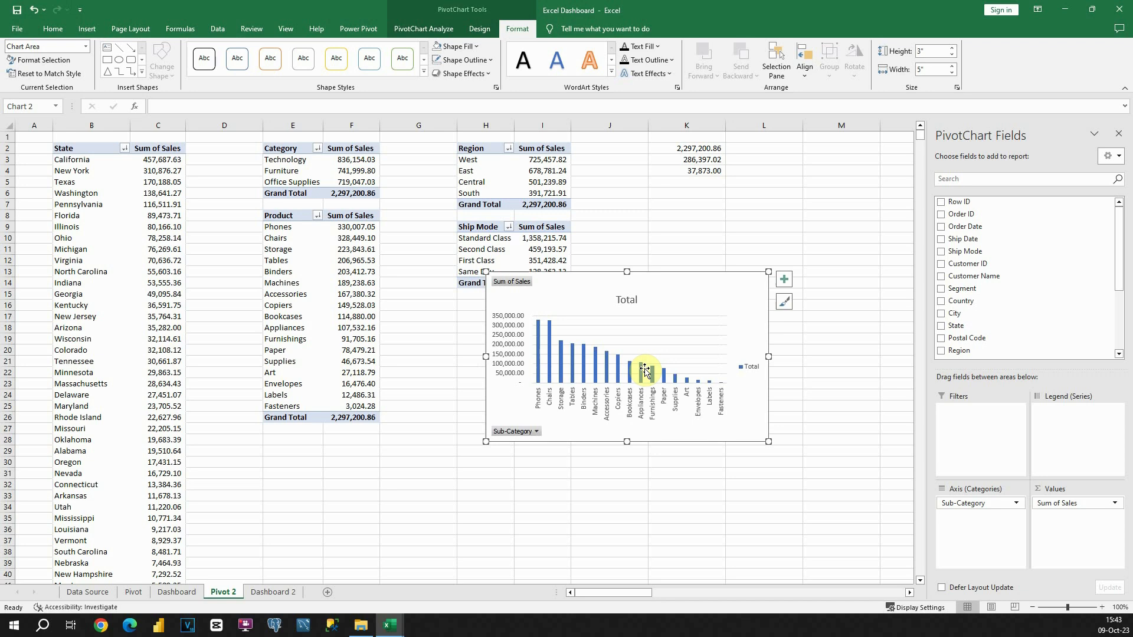
pyautogui.click(661, 287)
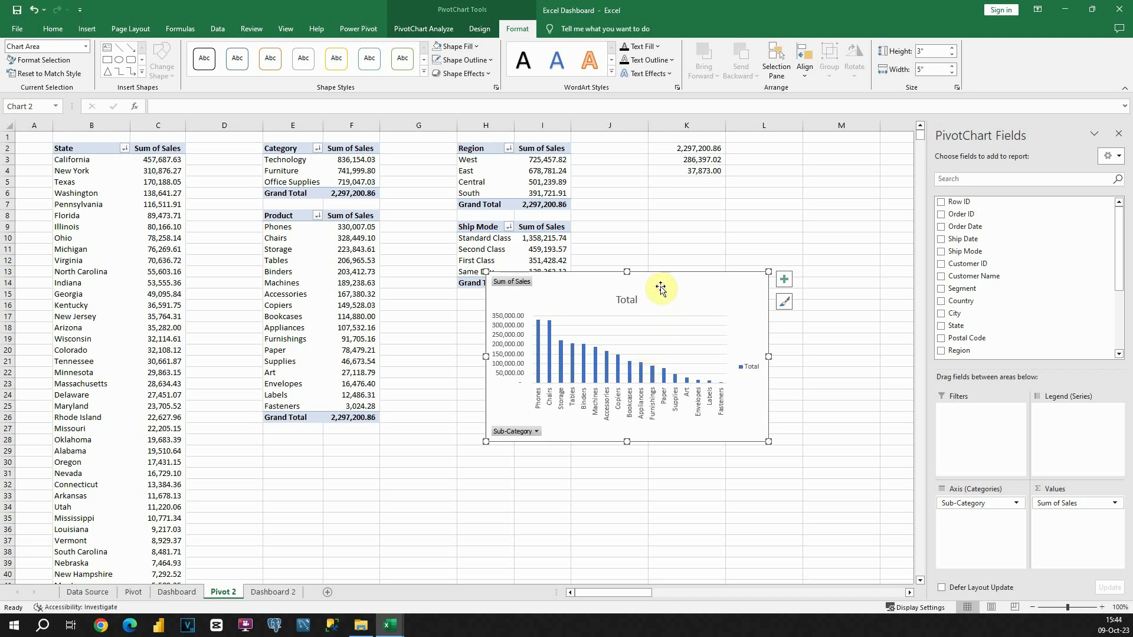
# Move the Product chart from Pivot 2 to Dashboard 2 and shrink it to fit beneath the lower green divider lines.
pyautogui.hotkey('ctrl', 'x')
pyautogui.click(273, 592)
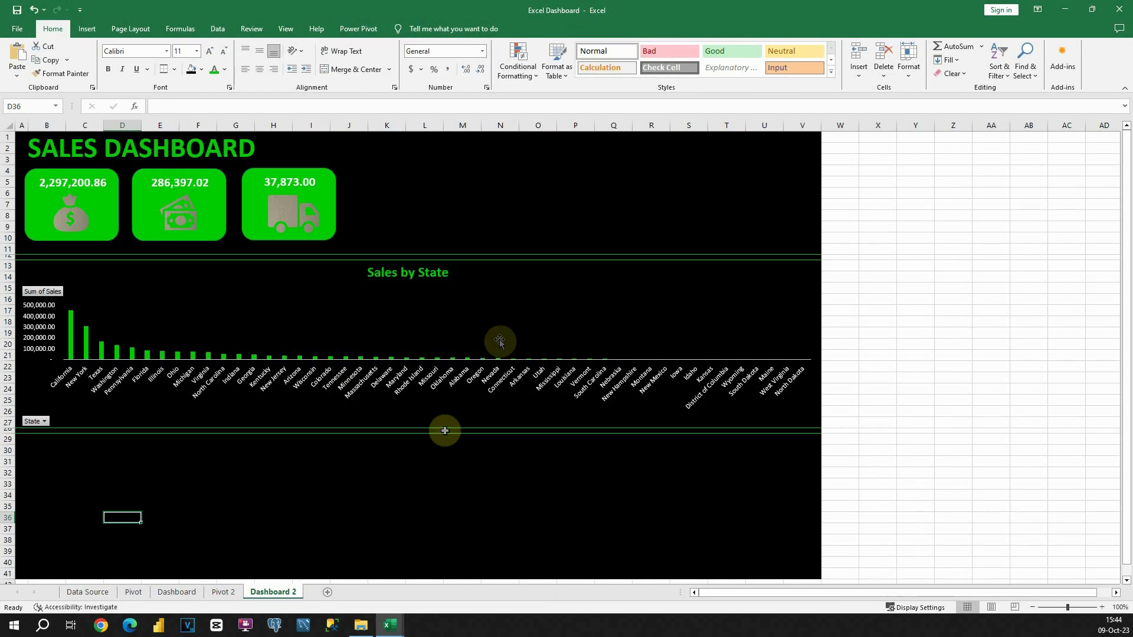
pyautogui.click(90, 463)
pyautogui.hotkey('ctrl', 'v')
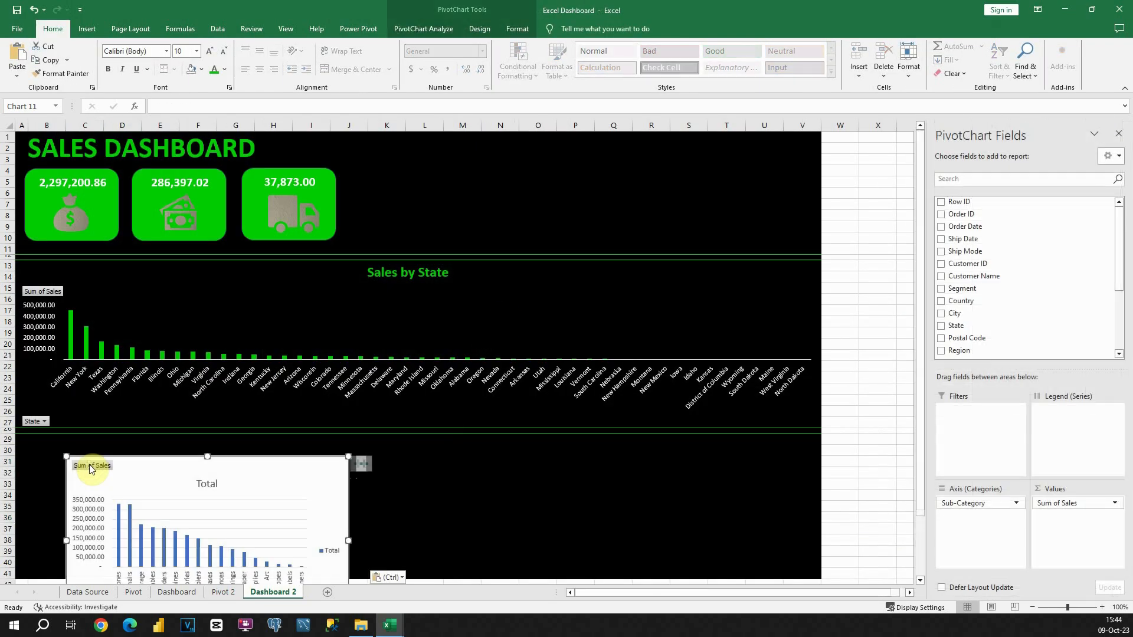
pyautogui.moveTo(144, 463)
pyautogui.mouseDown()
pyautogui.moveTo(114, 450)
pyautogui.moveTo(111, 435)
pyautogui.moveTo(136, 443)
pyautogui.mouseUp()
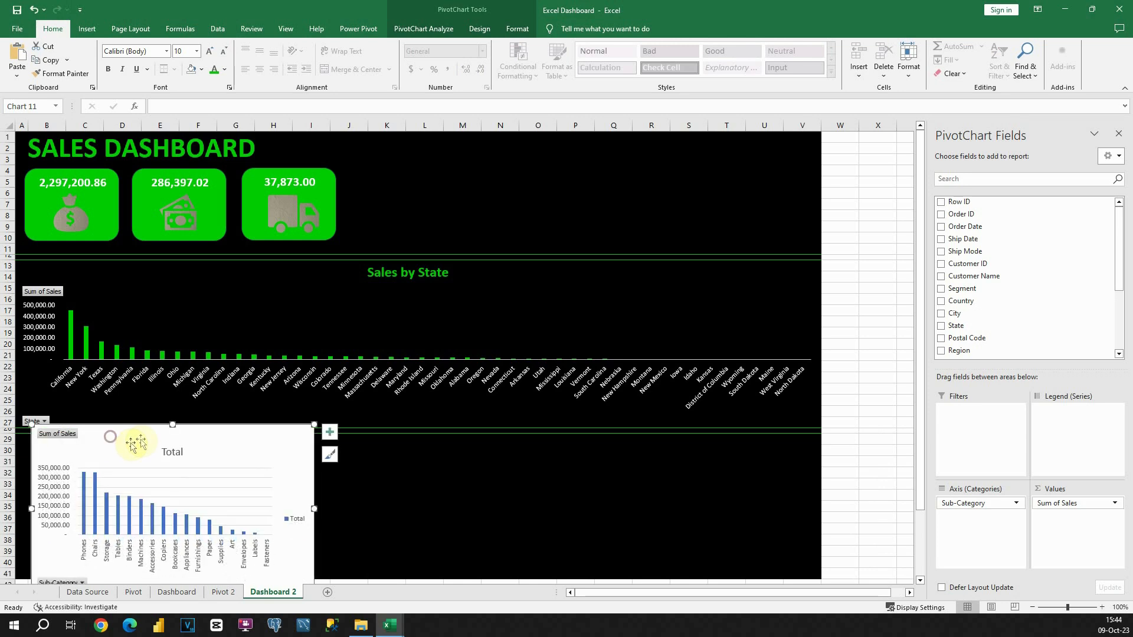
pyautogui.moveTo(32, 425); pyautogui.dragTo(71, 473)
pyautogui.moveTo(148, 482); pyautogui.dragTo(107, 457)
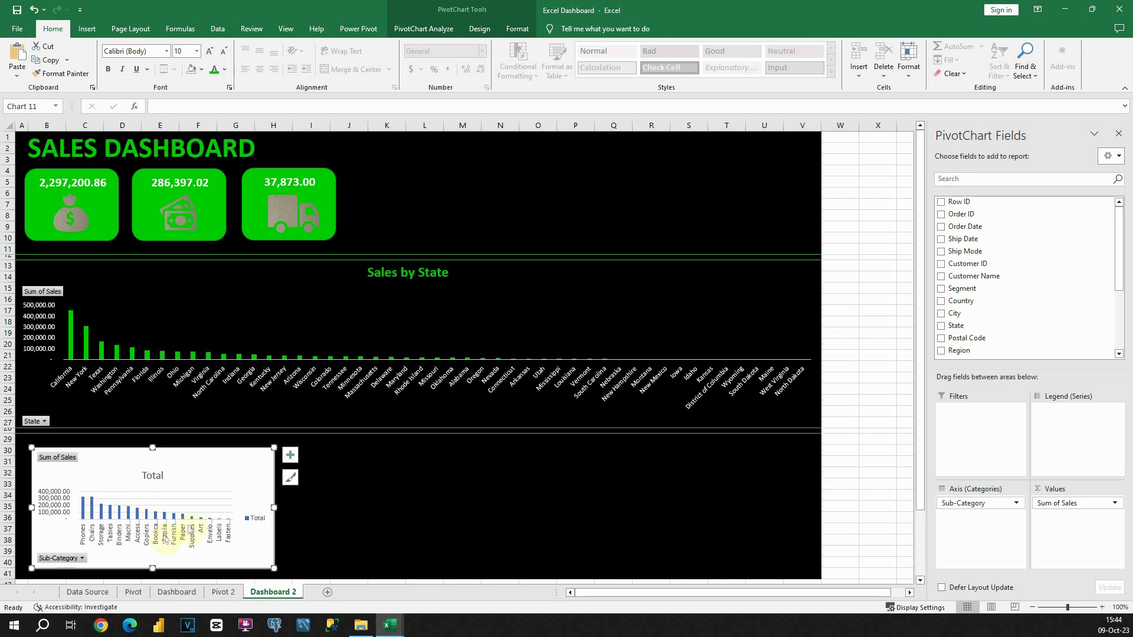
# Remove the Product chart's title, gridlines and legend, and widen the chart to about 6.13 inches.
pyautogui.click(290, 455)
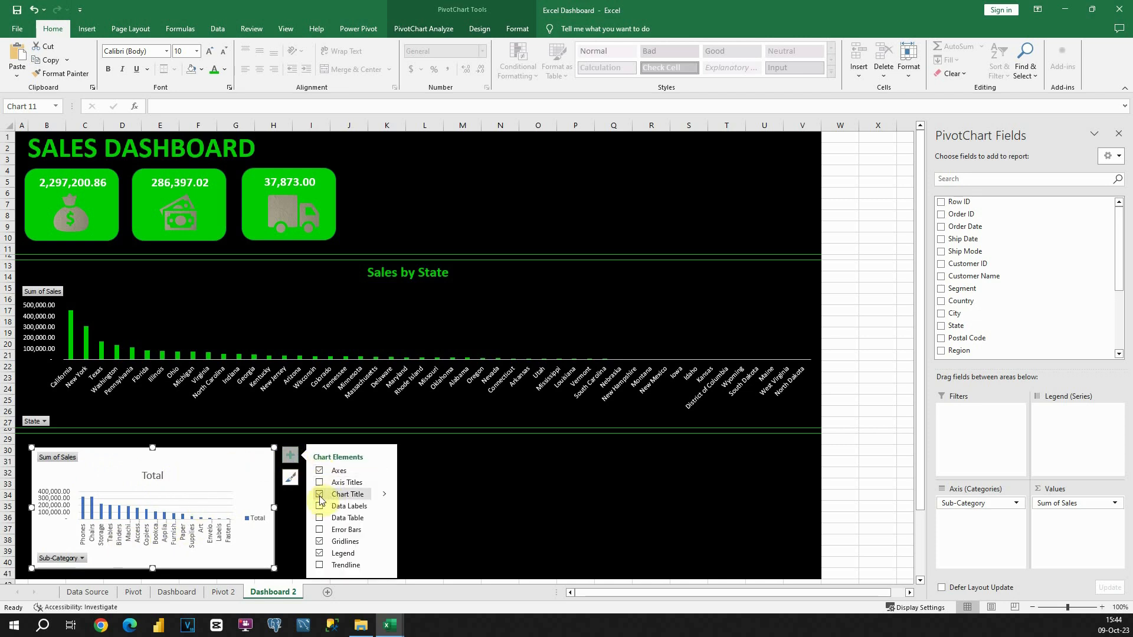
pyautogui.click(319, 495)
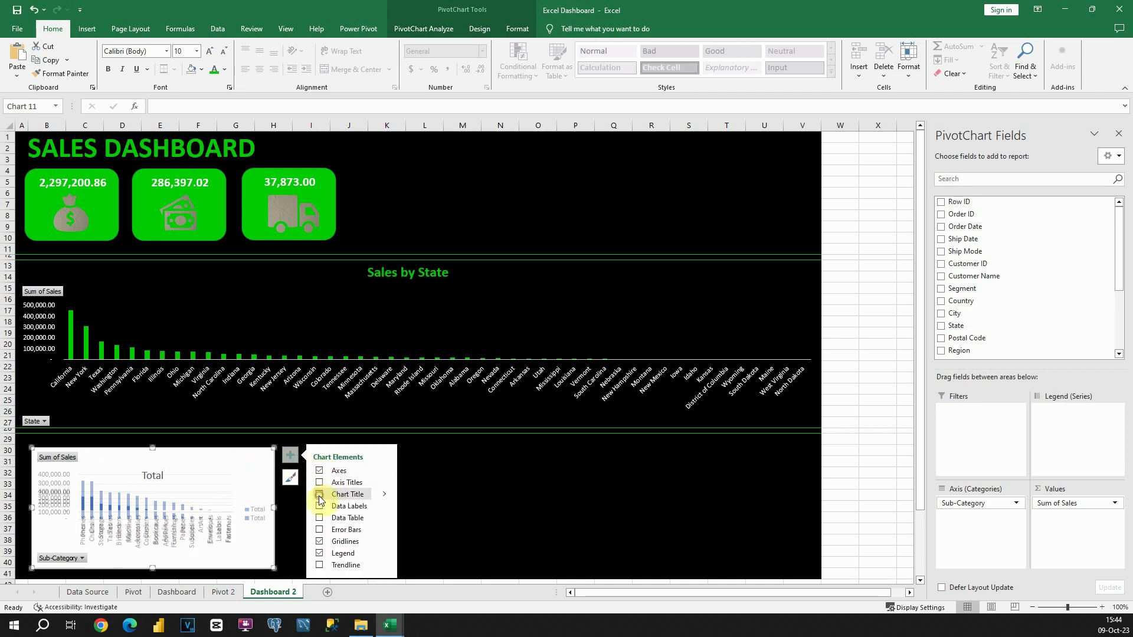
pyautogui.click(320, 543)
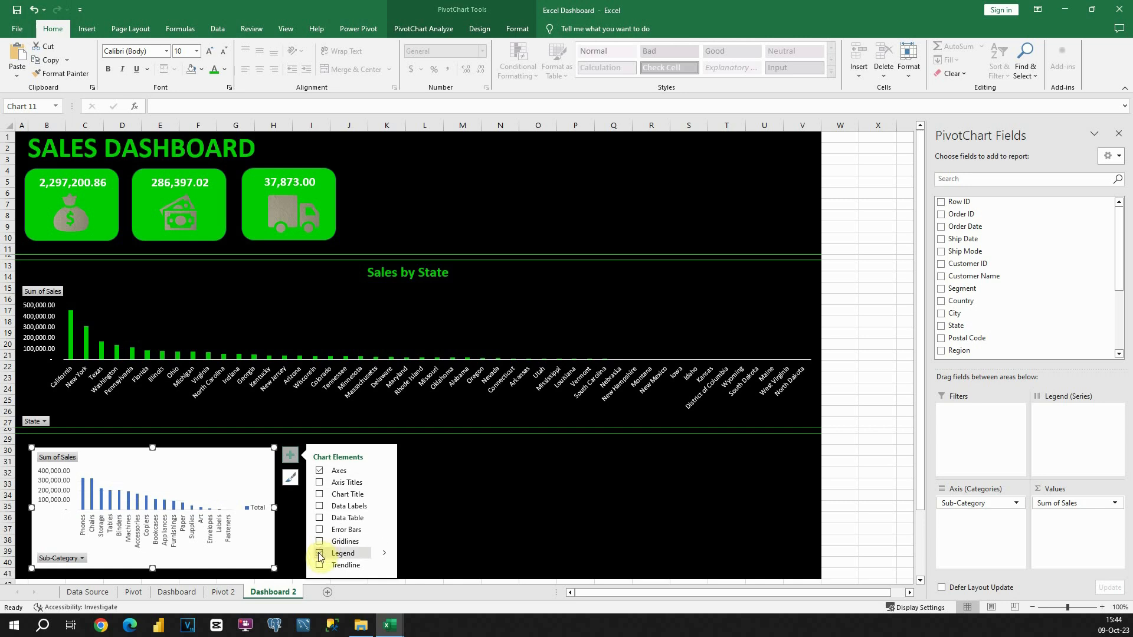
pyautogui.click(320, 553)
pyautogui.moveTo(274, 508); pyautogui.dragTo(379, 509)
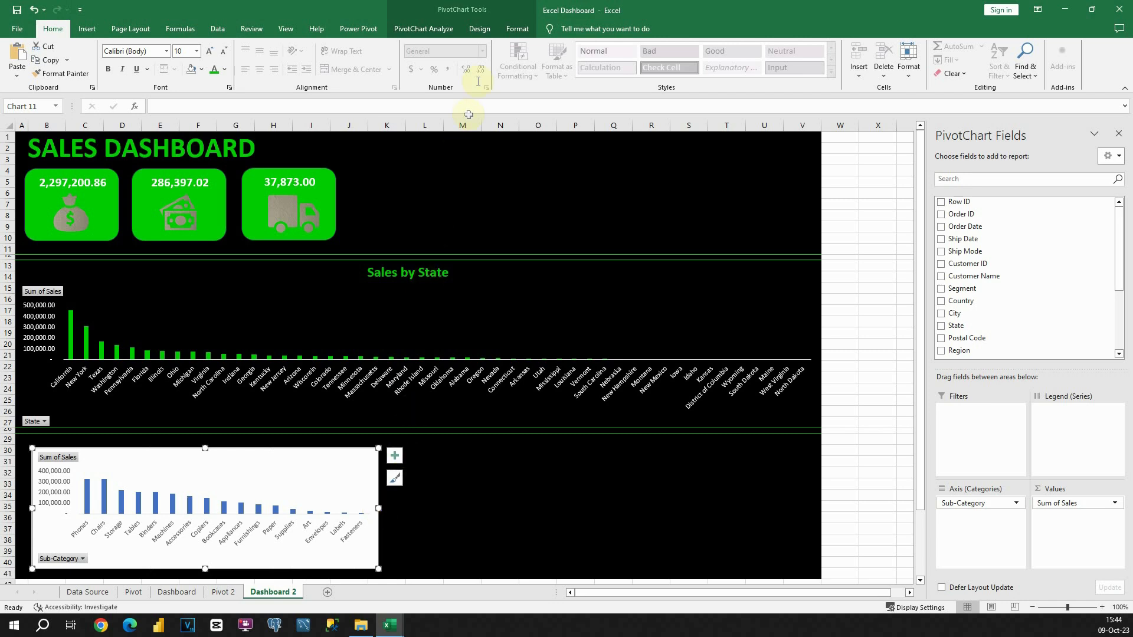
# Set the Product chart's area to No Fill and No Outline.
pyautogui.click(506, 29)
pyautogui.click(477, 47)
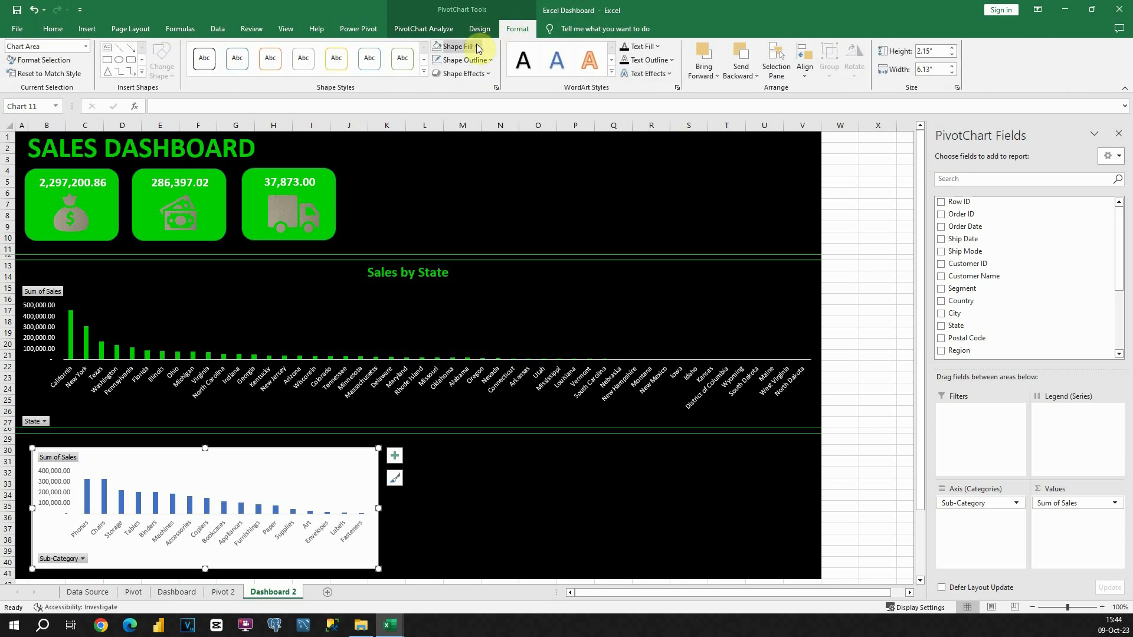
pyautogui.click(459, 189)
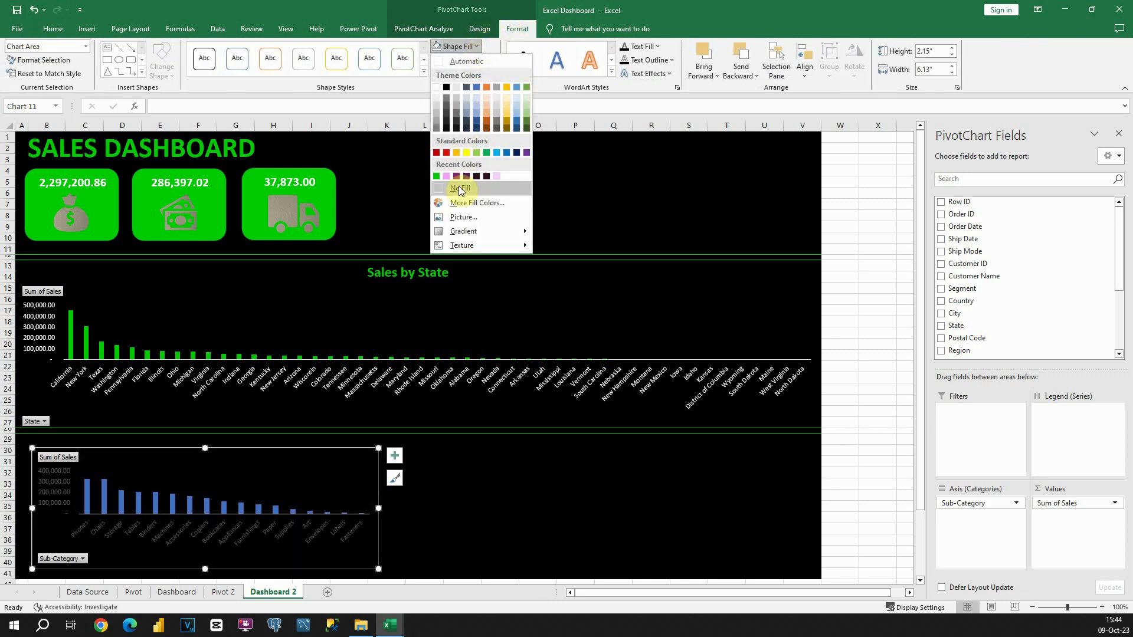
pyautogui.click(491, 60)
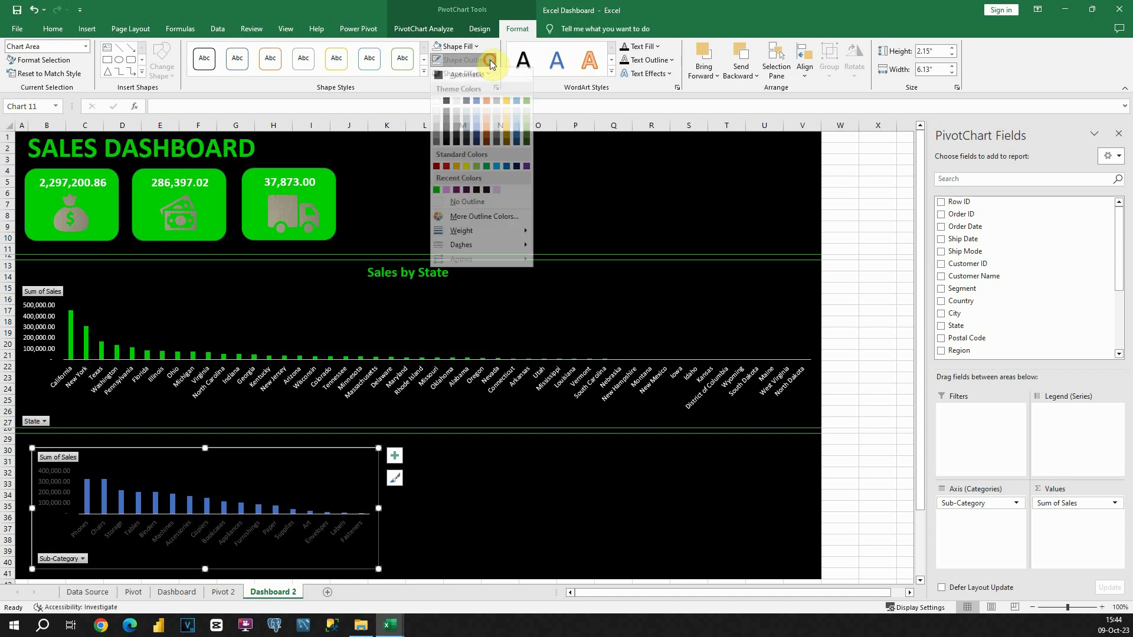
pyautogui.click(469, 201)
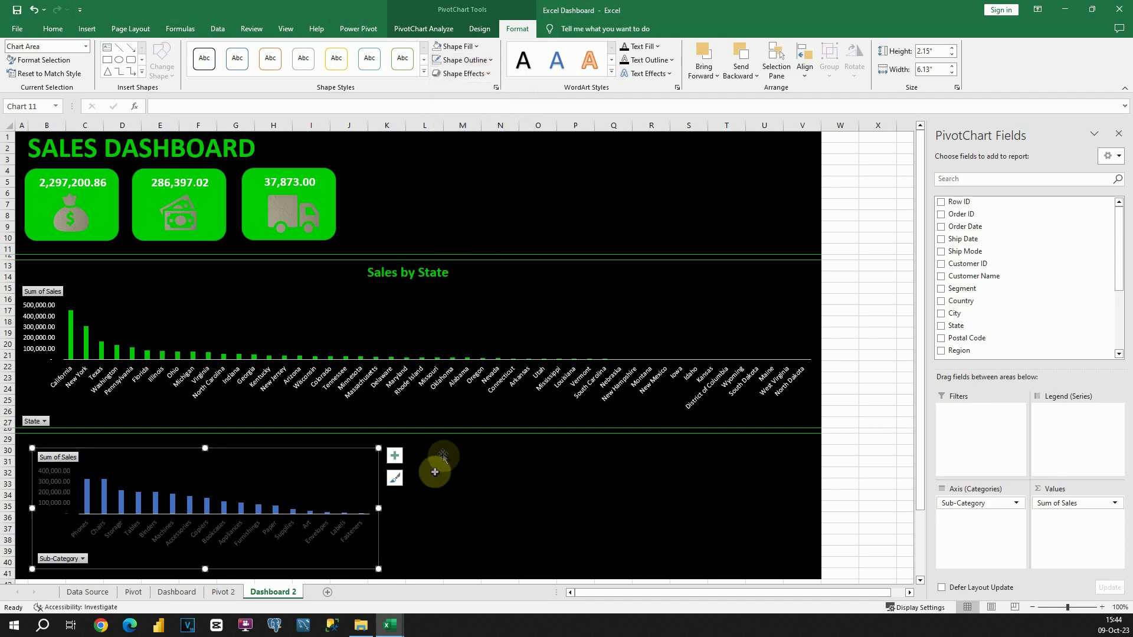
pyautogui.click(424, 507)
# Set the font colour of the Product chart's horizontal and vertical axis labels to white.
pyautogui.click(326, 484)
pyautogui.click(264, 530)
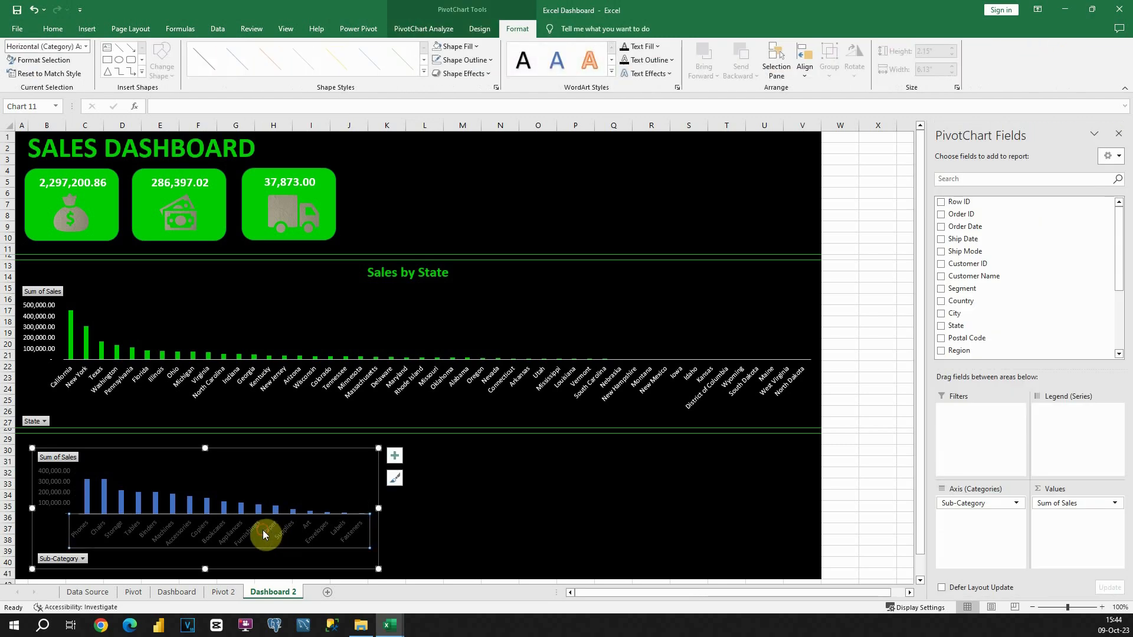
pyautogui.click(53, 28)
pyautogui.click(225, 70)
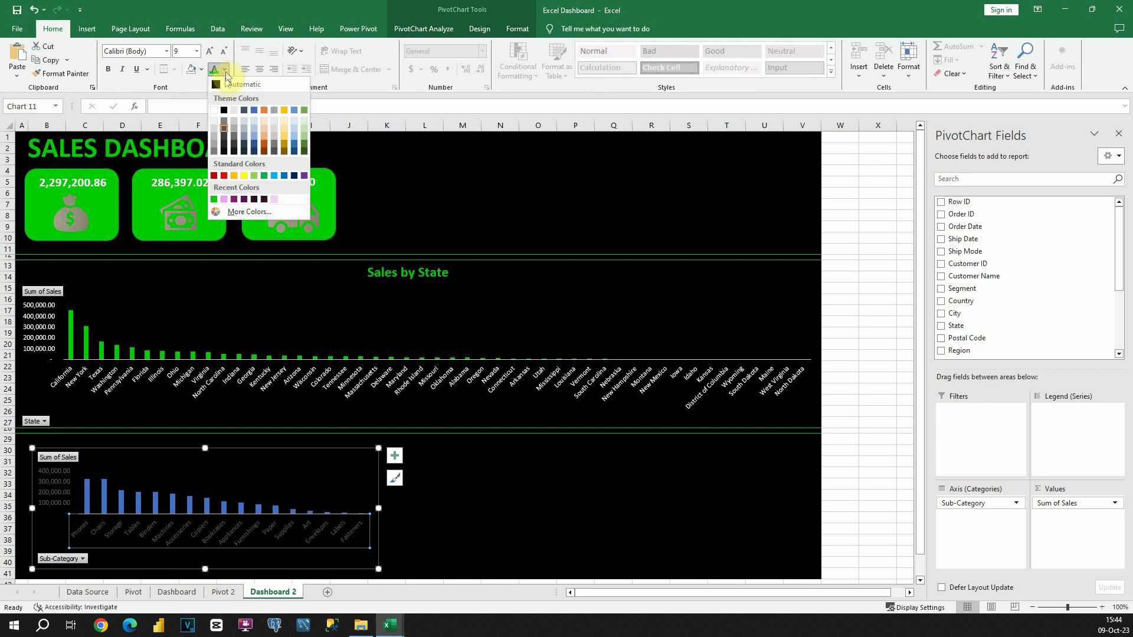
pyautogui.click(216, 110)
pyautogui.click(65, 481)
pyautogui.click(216, 69)
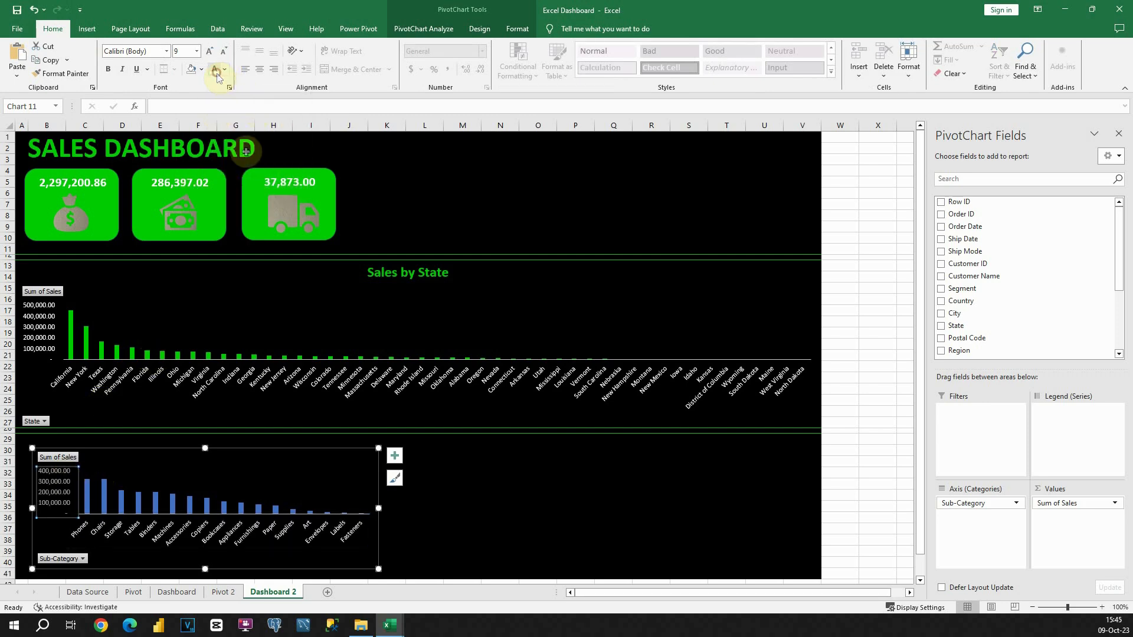
pyautogui.click(386, 528)
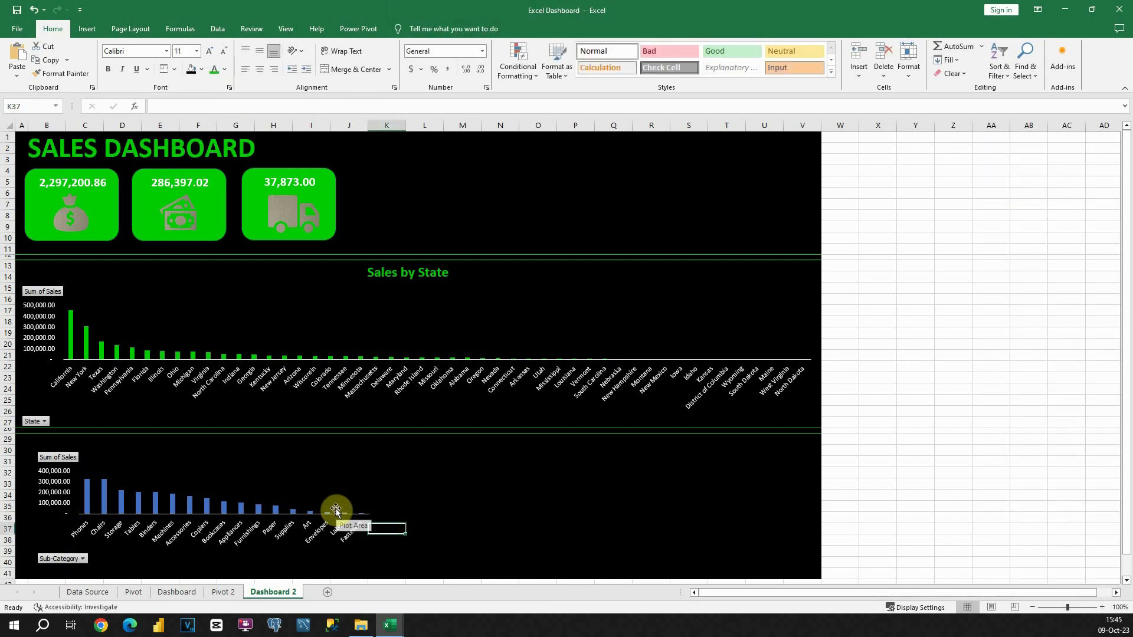
# Fill the Product chart's columns with the recent bright green used in the Sales by State chart.
pyautogui.moveTo(187, 503)
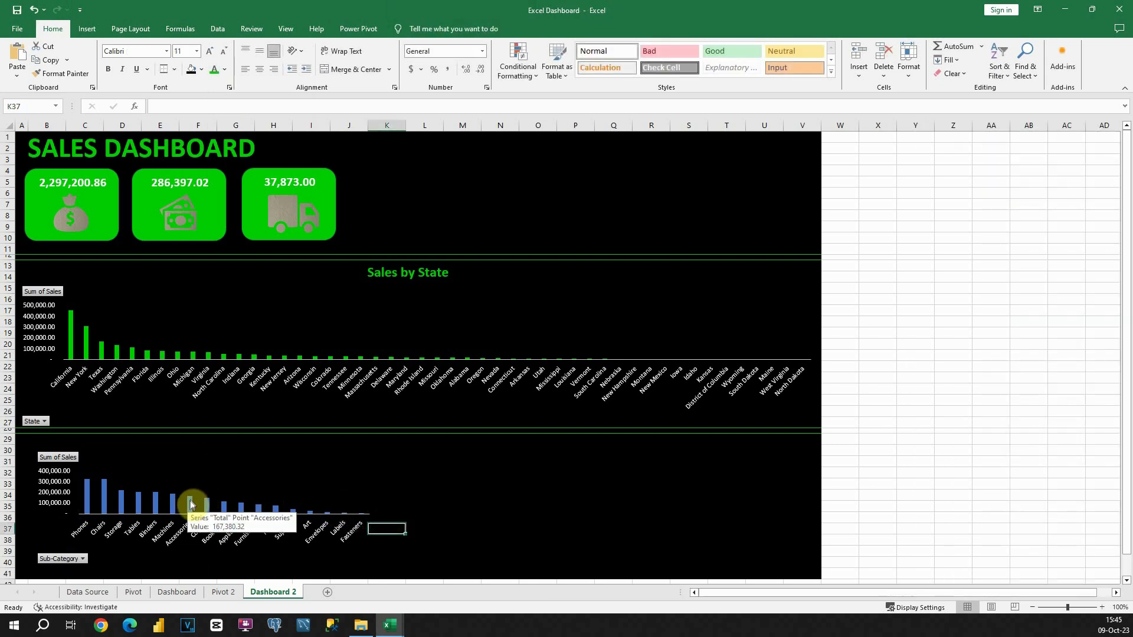
pyautogui.click(187, 501)
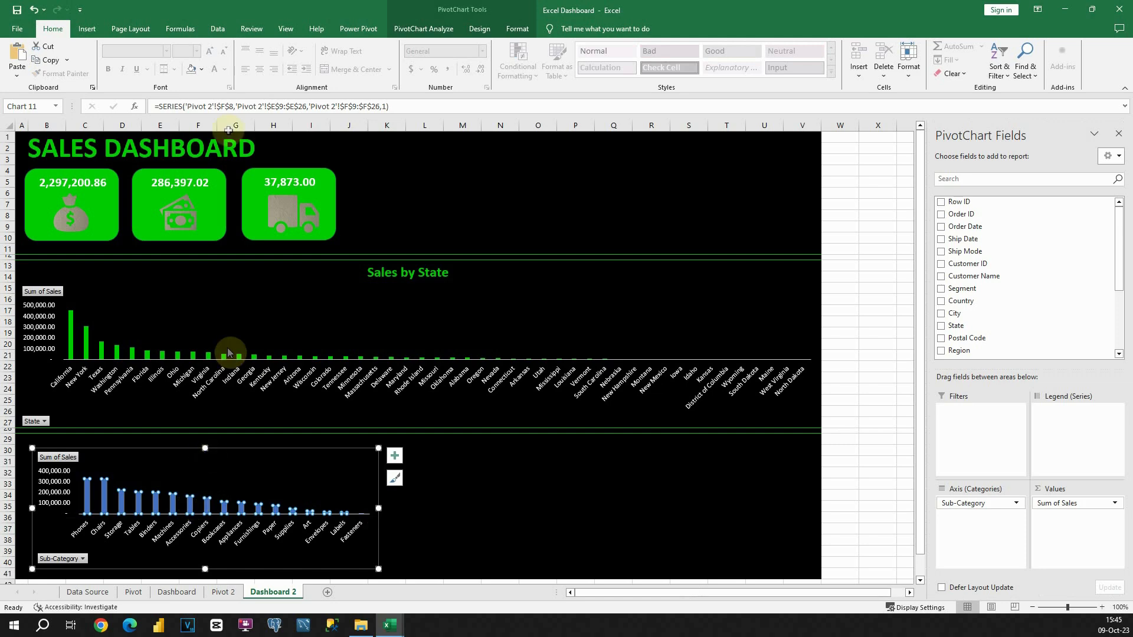
pyautogui.click(478, 29)
pyautogui.click(516, 29)
pyautogui.click(476, 47)
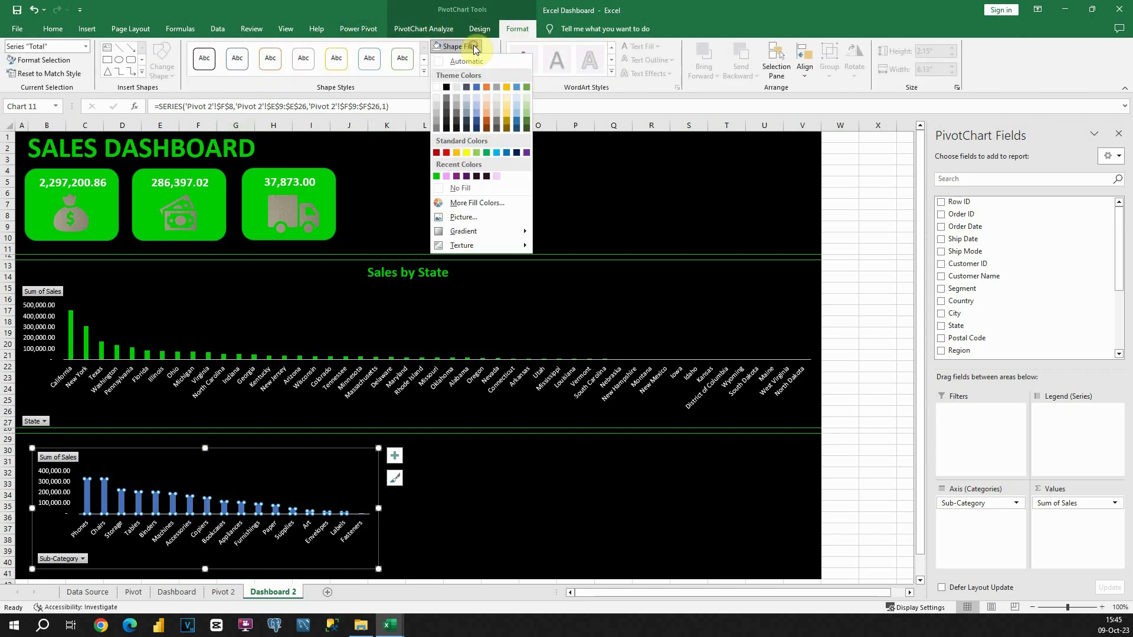
pyautogui.click(437, 177)
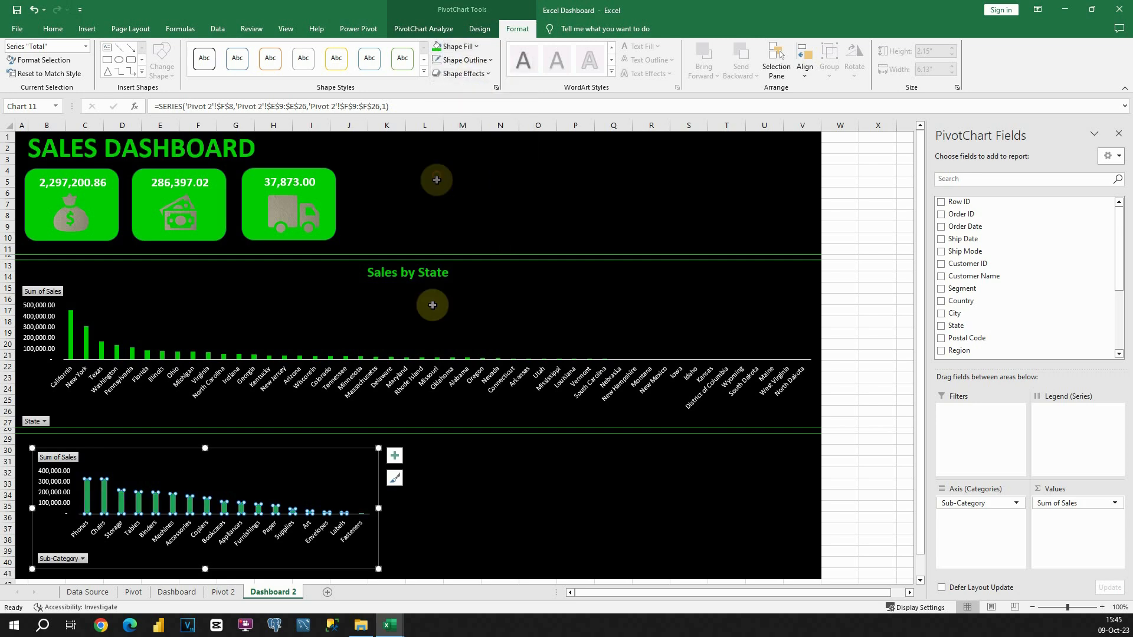
pyautogui.click(423, 494)
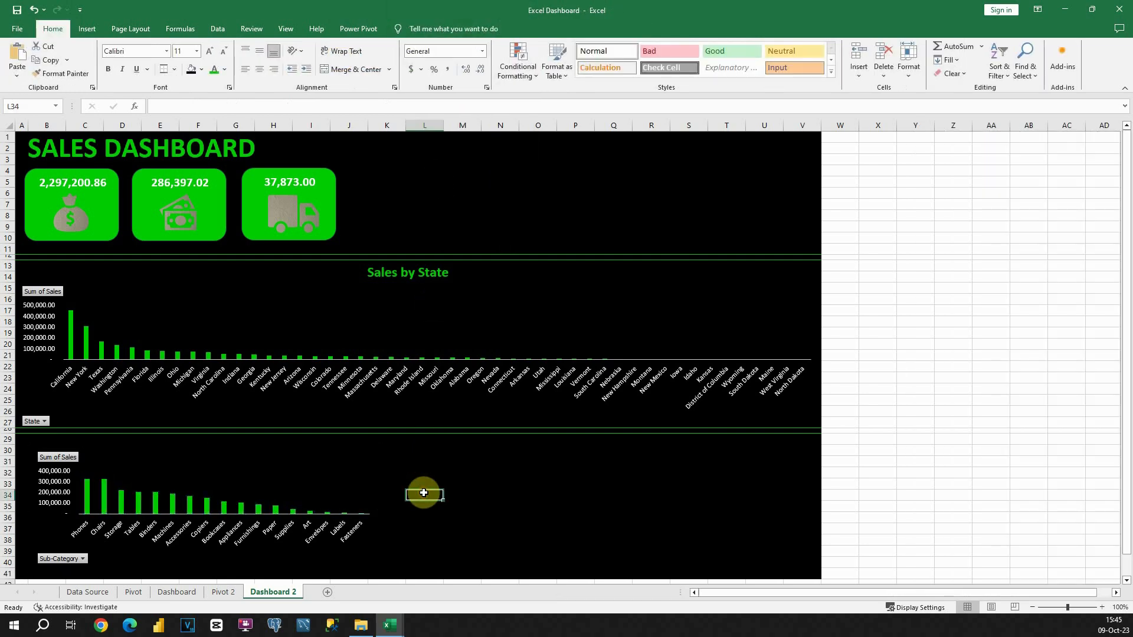
# Enlarge the Product chart to about 2.3 by 6.41 inches, extending it towards the dashboard's left and lower edges.
pyautogui.click(312, 488)
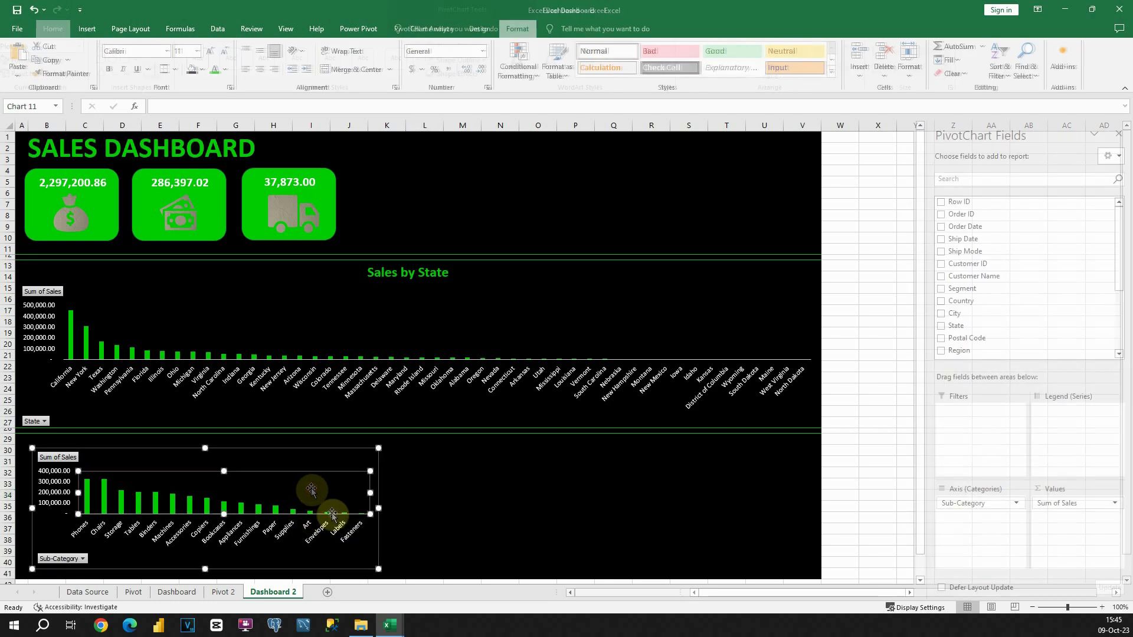
pyautogui.moveTo(379, 571); pyautogui.dragTo(383, 578)
pyautogui.moveTo(31, 513); pyautogui.dragTo(20, 513)
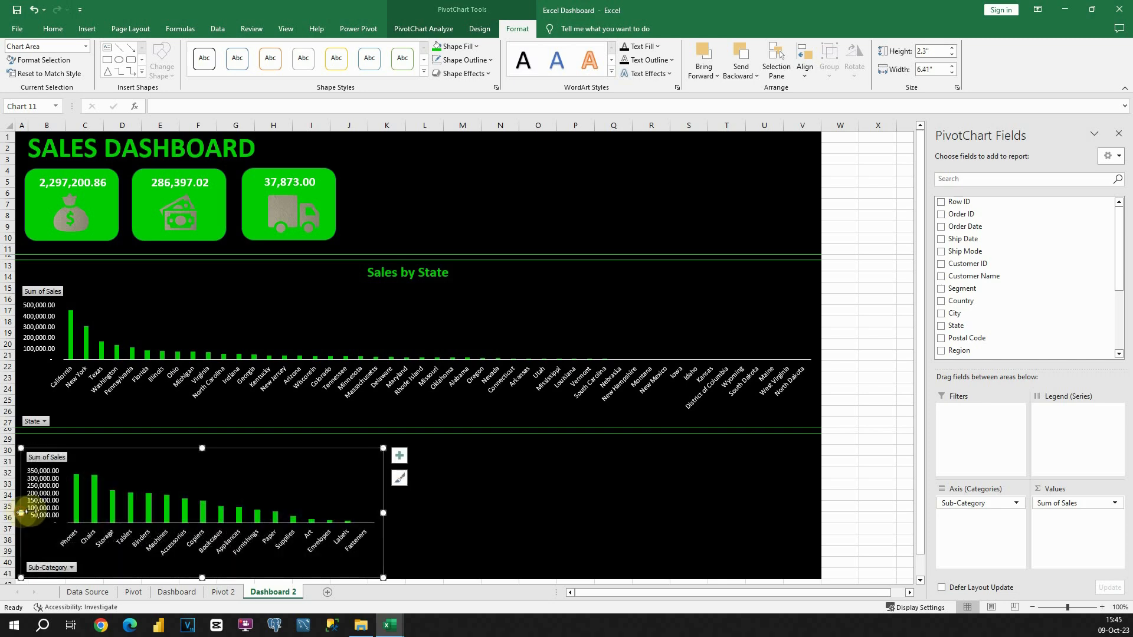
pyautogui.click(449, 461)
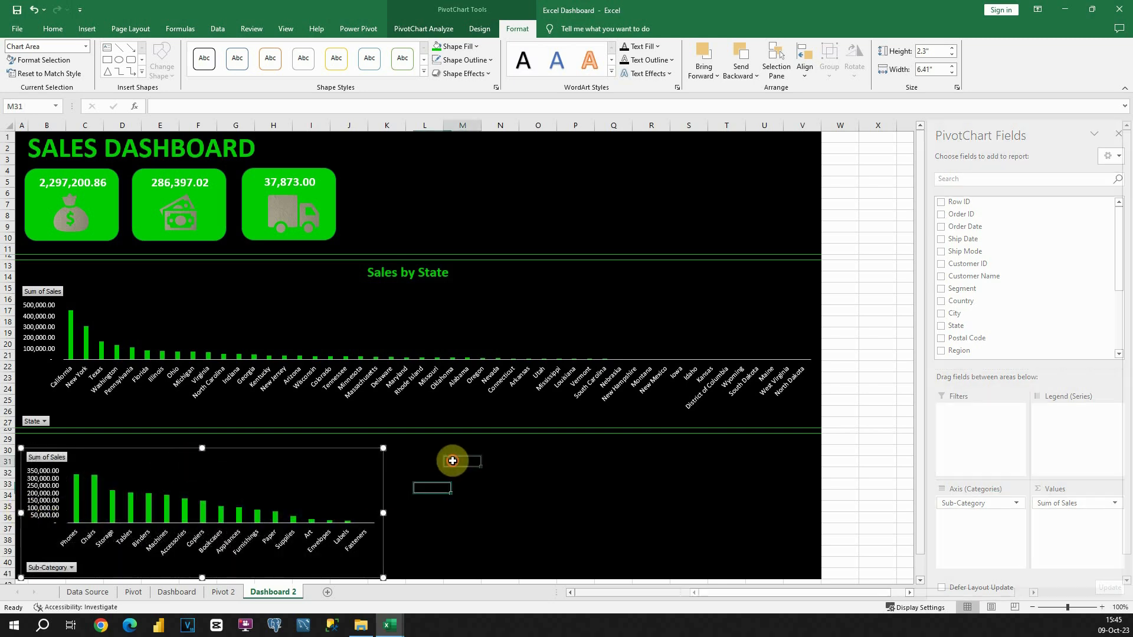
# Copy the Sales by State heading above the Product chart, reword the copy as Sales by Product and widen its text box to fit.
pyautogui.click(403, 273)
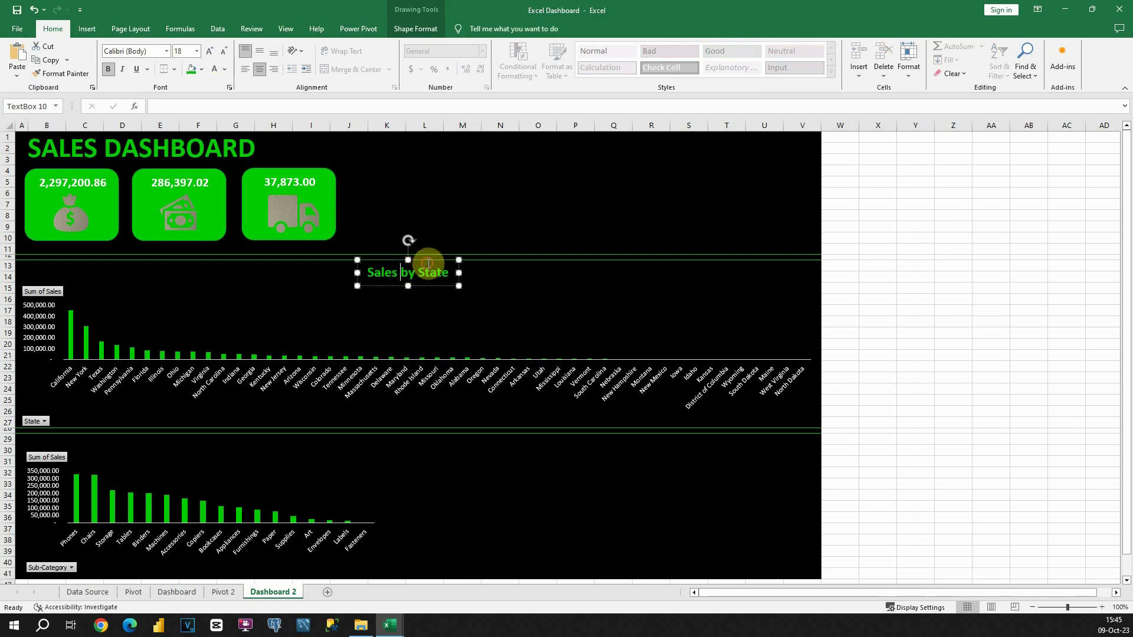
pyautogui.click(427, 260)
pyautogui.moveTo(437, 259); pyautogui.dragTo(242, 435)
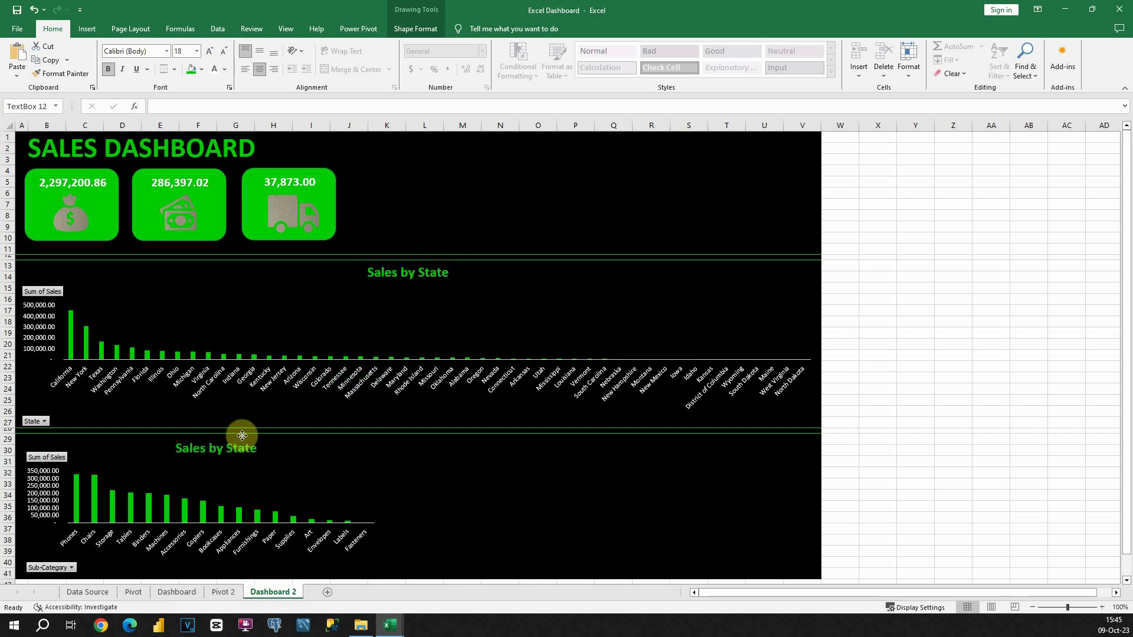
pyautogui.click(235, 445)
pyautogui.doubleClick(219, 446)
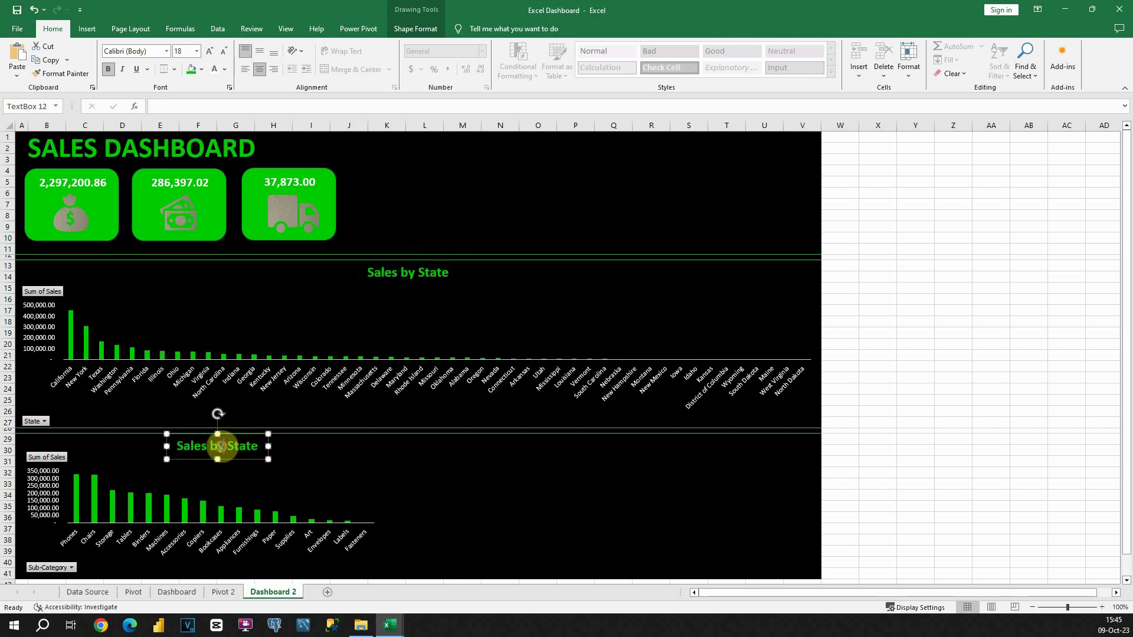
pyautogui.doubleClick(241, 446)
pyautogui.press('BackSpace')
pyautogui.write('Produc')
pyautogui.moveTo(241, 450)
pyautogui.mouseDown()
pyautogui.moveTo(222, 446)
pyautogui.moveTo(278, 446)
pyautogui.mouseUp()
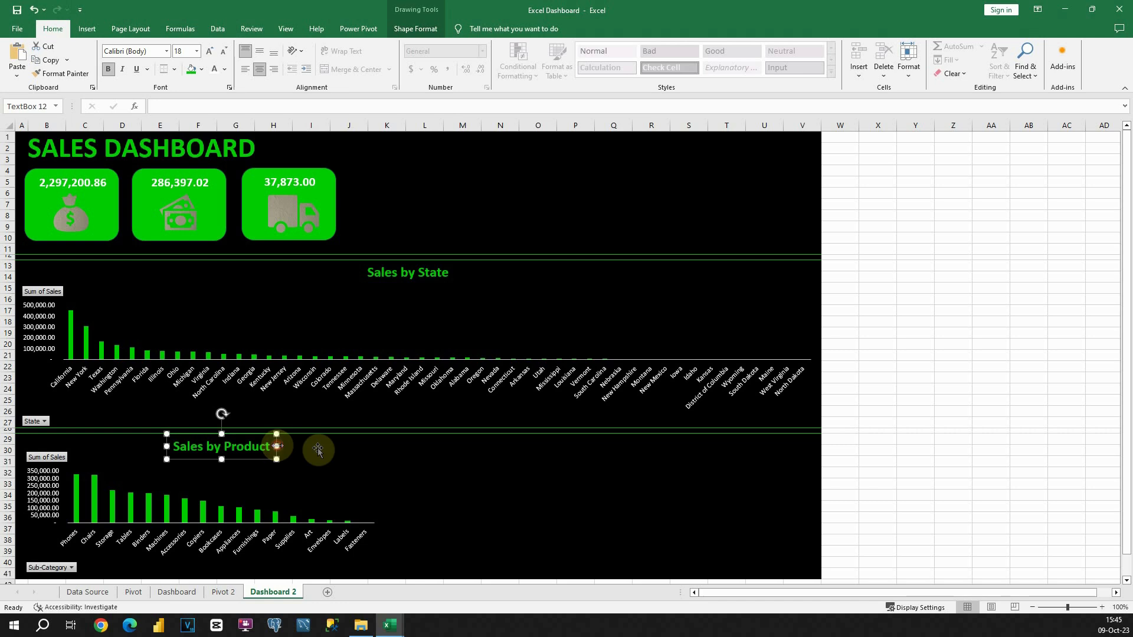
pyautogui.click(387, 448)
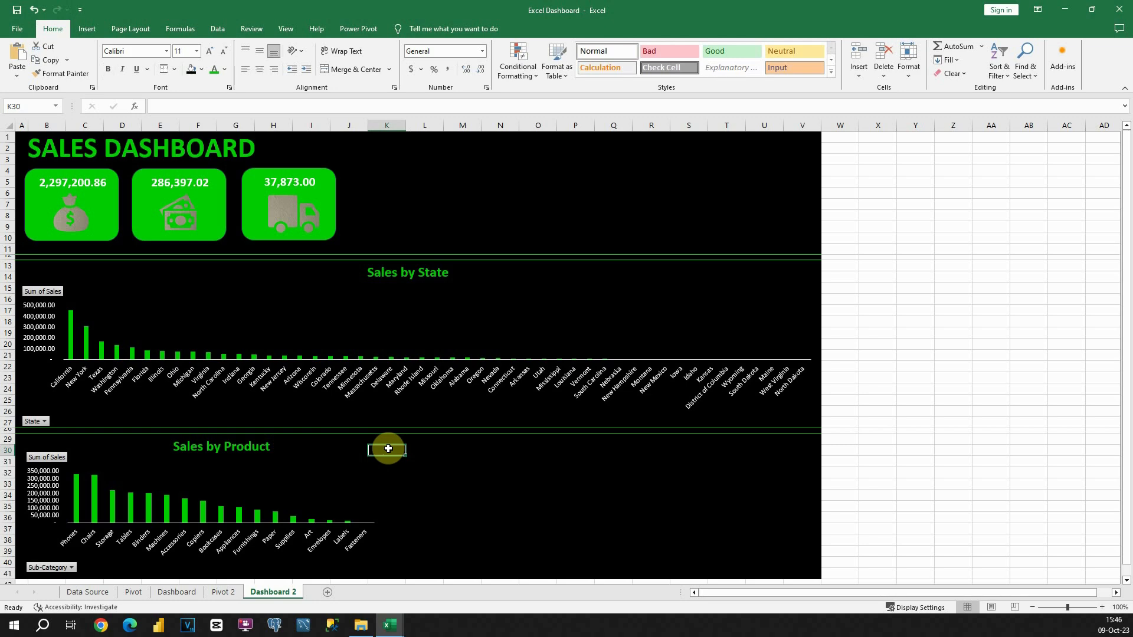
# Insert a pie PivotChart from the Region pivot table on the Pivot 2 sheet.
pyautogui.click(223, 592)
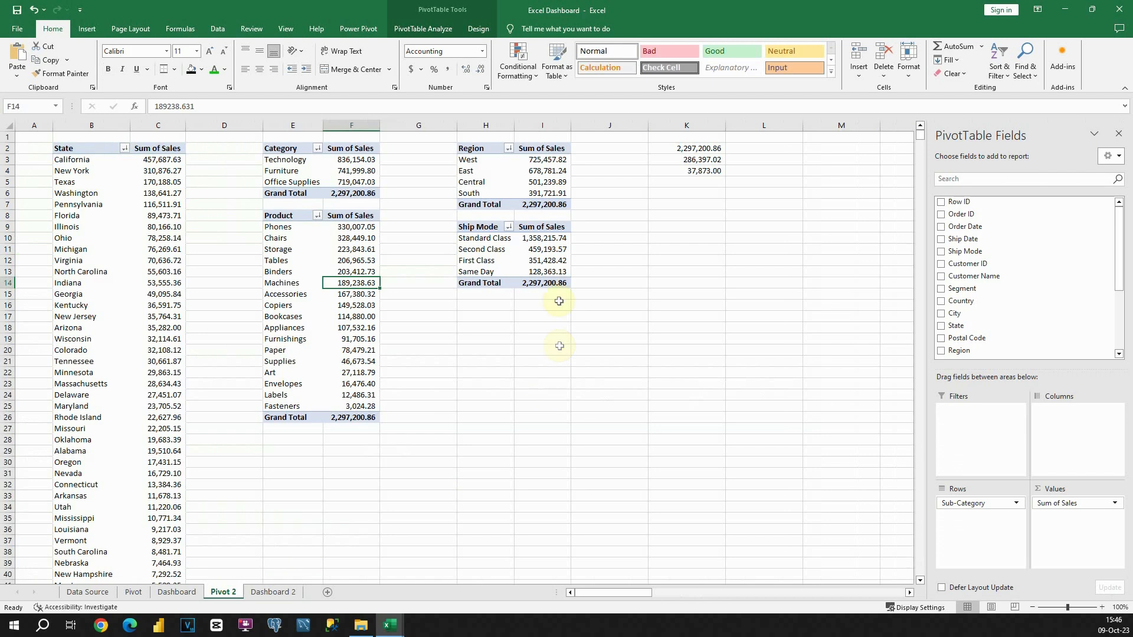
pyautogui.moveTo(472, 149); pyautogui.dragTo(549, 204)
pyautogui.moveTo(472, 227); pyautogui.dragTo(539, 283)
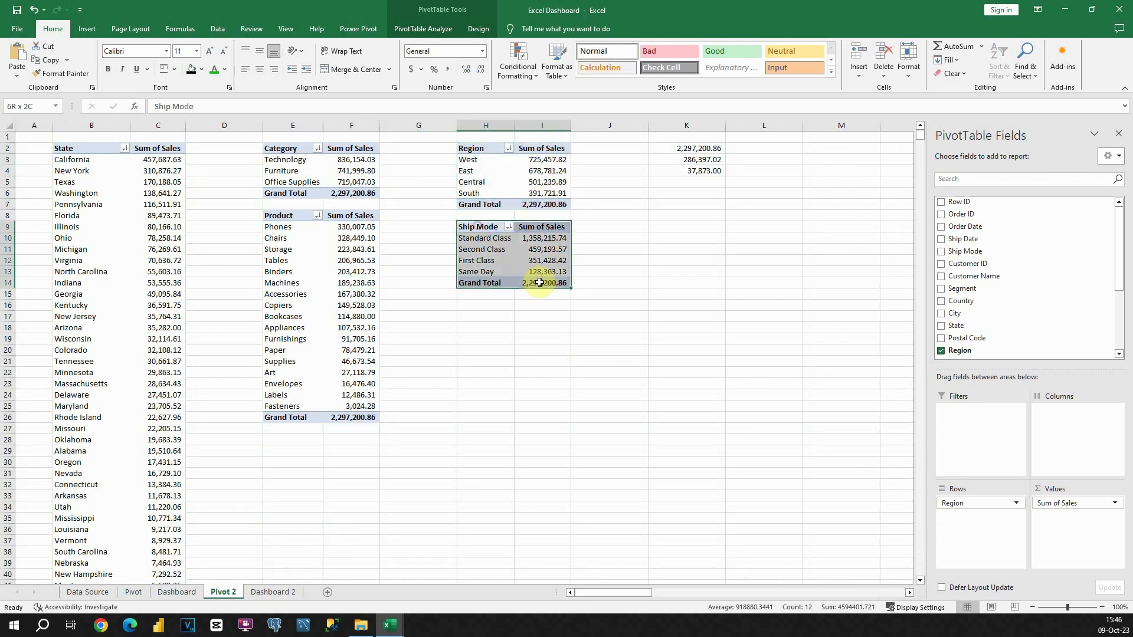
pyautogui.click(487, 173)
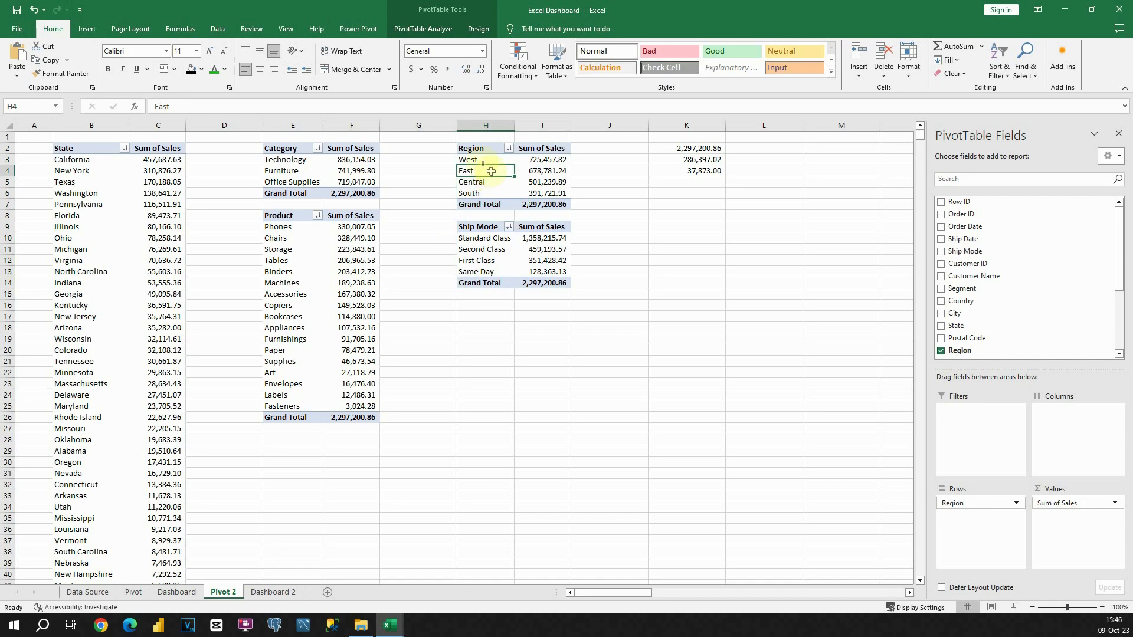
pyautogui.click(424, 29)
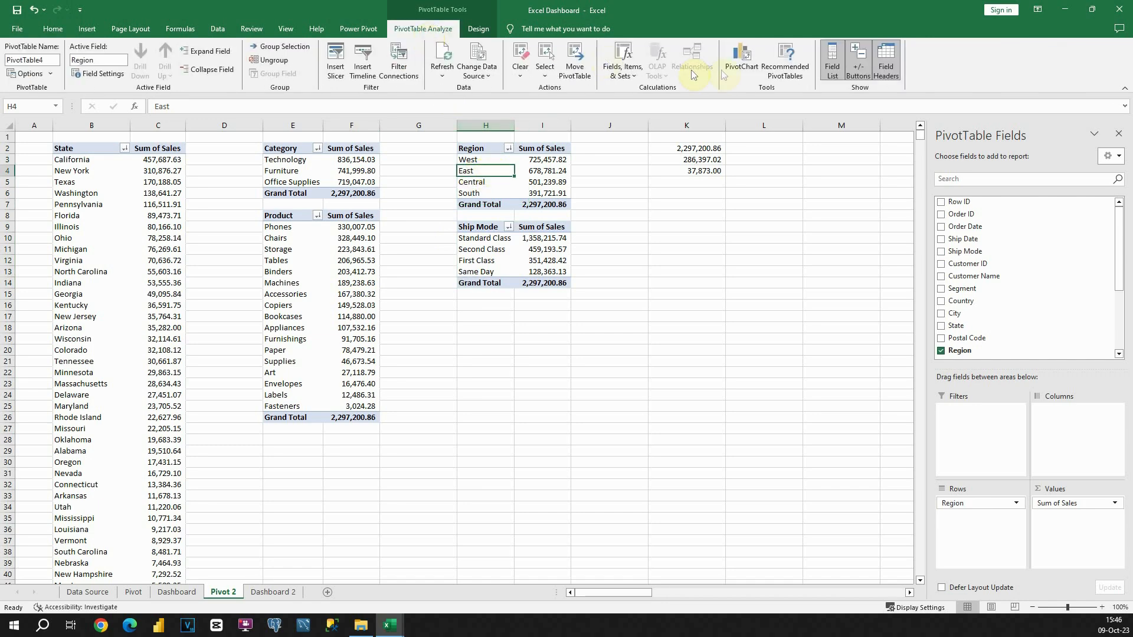
pyautogui.click(735, 72)
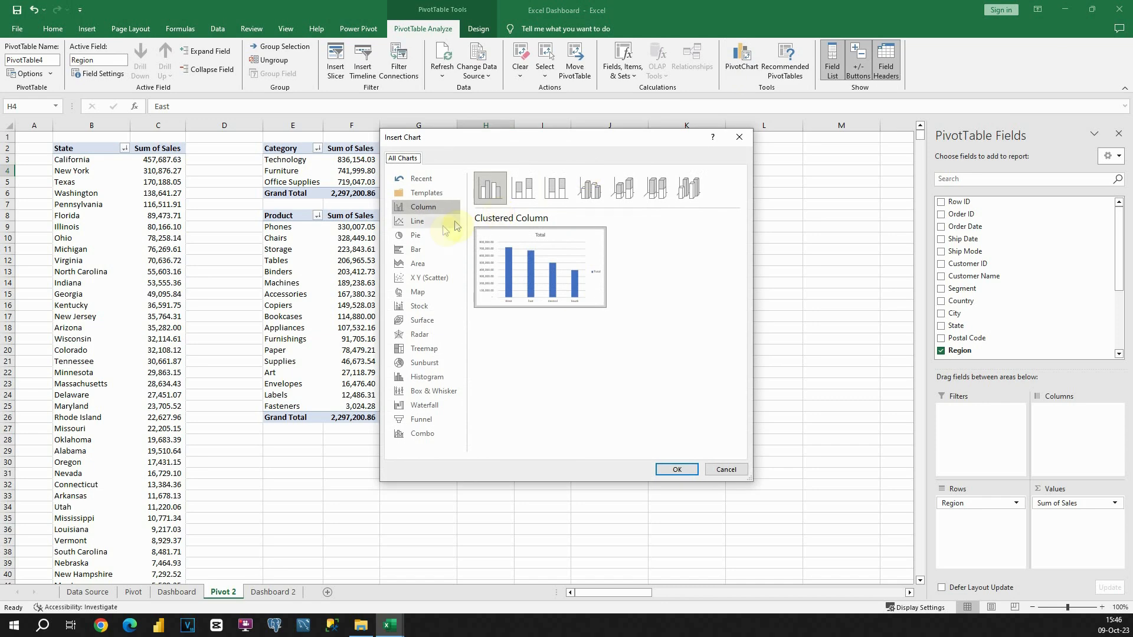
pyautogui.click(423, 234)
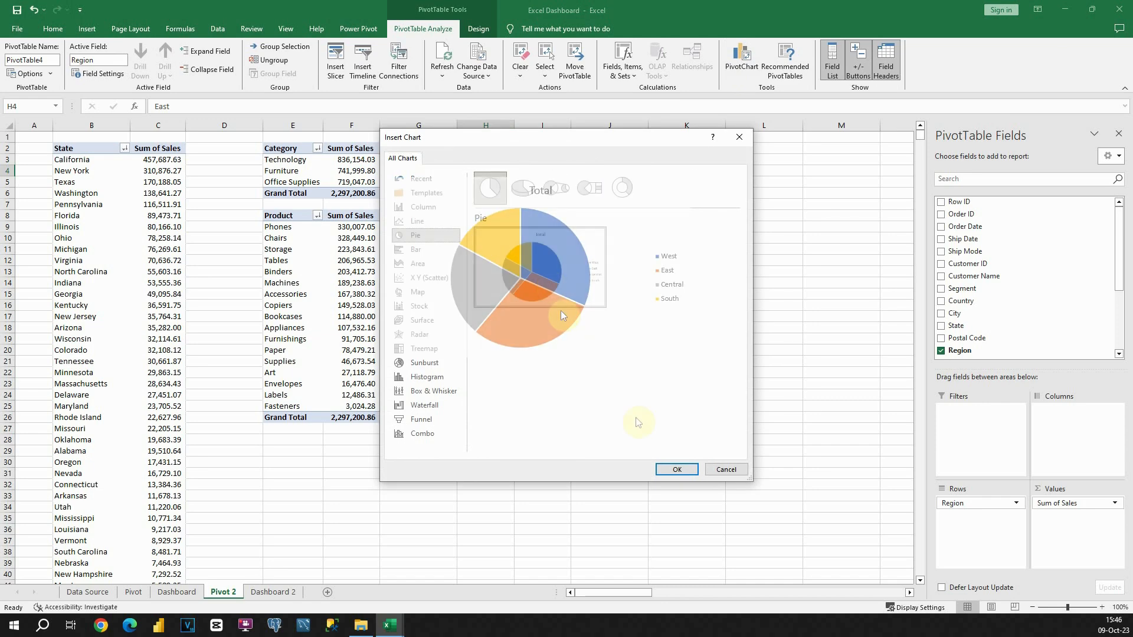
pyautogui.click(677, 469)
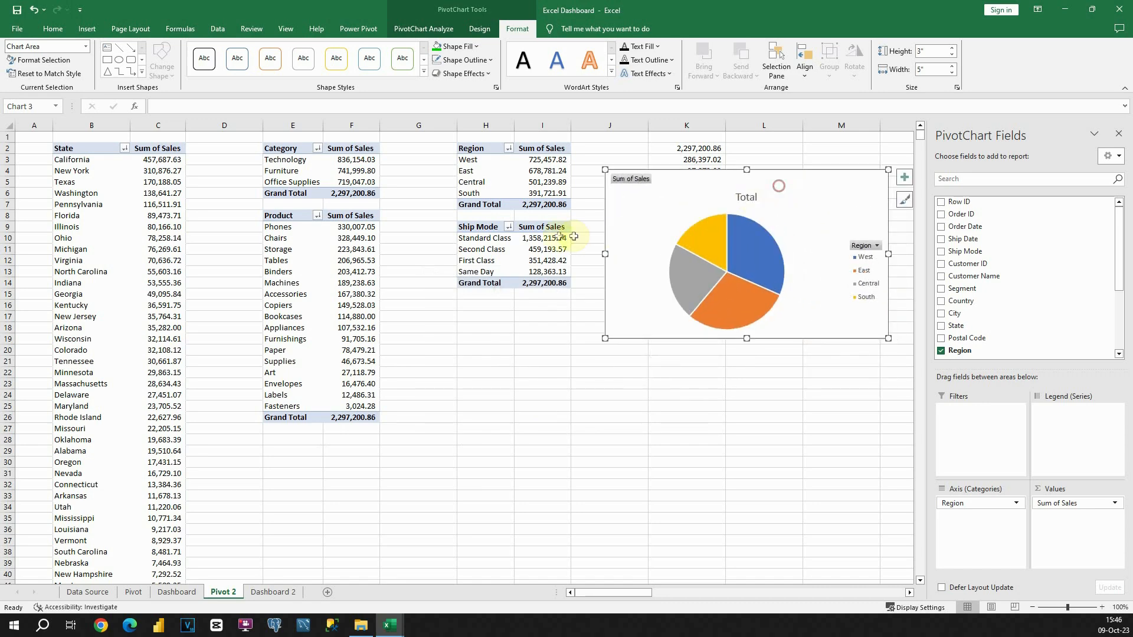
# Insert a pie PivotChart from the Ship Mode pivot table and place it below the Region pie chart.
pyautogui.click(544, 245)
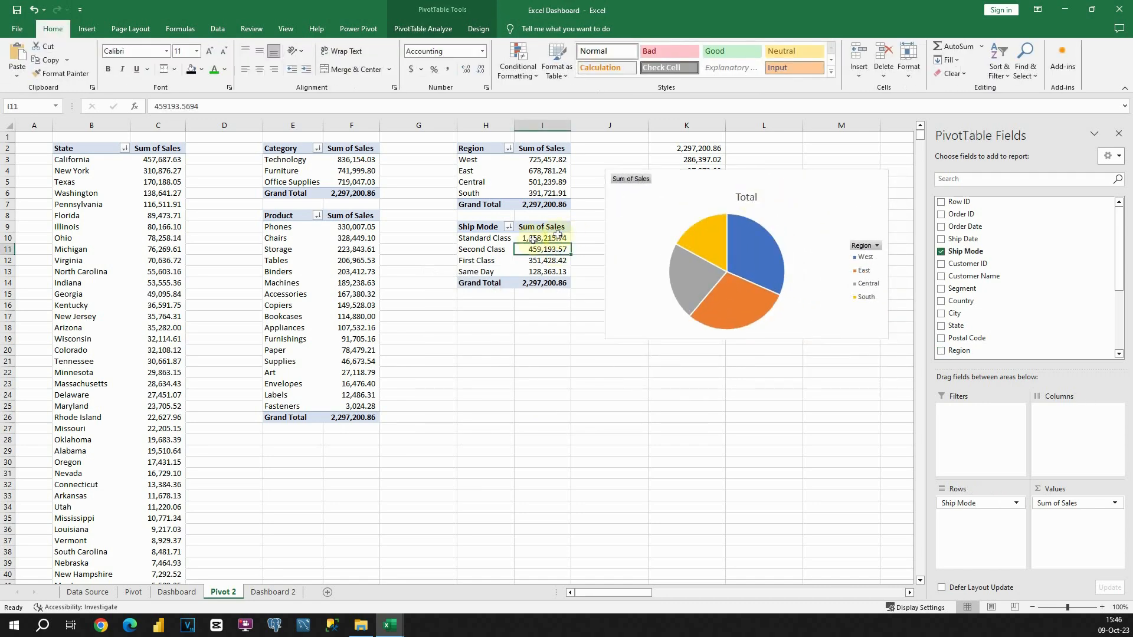
pyautogui.click(423, 28)
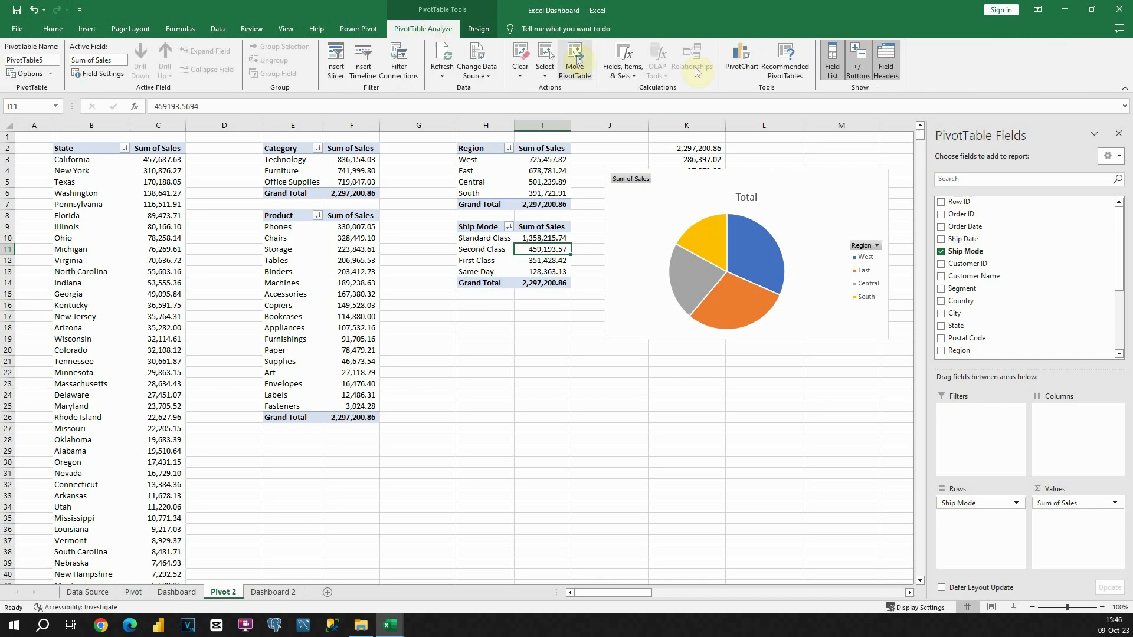
pyautogui.click(745, 59)
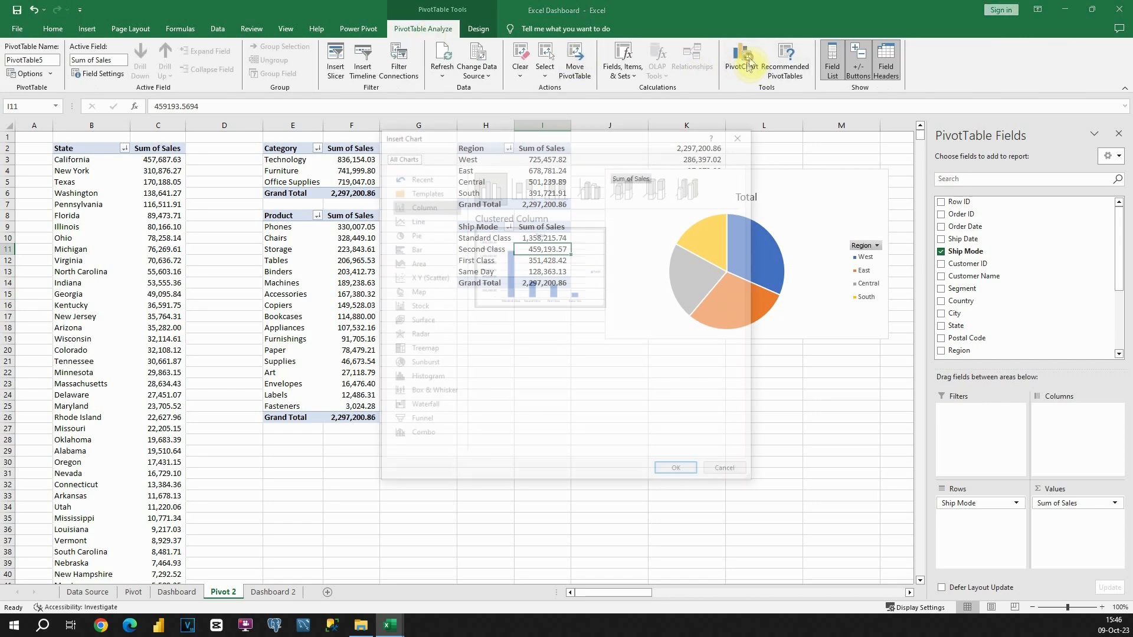
pyautogui.click(422, 236)
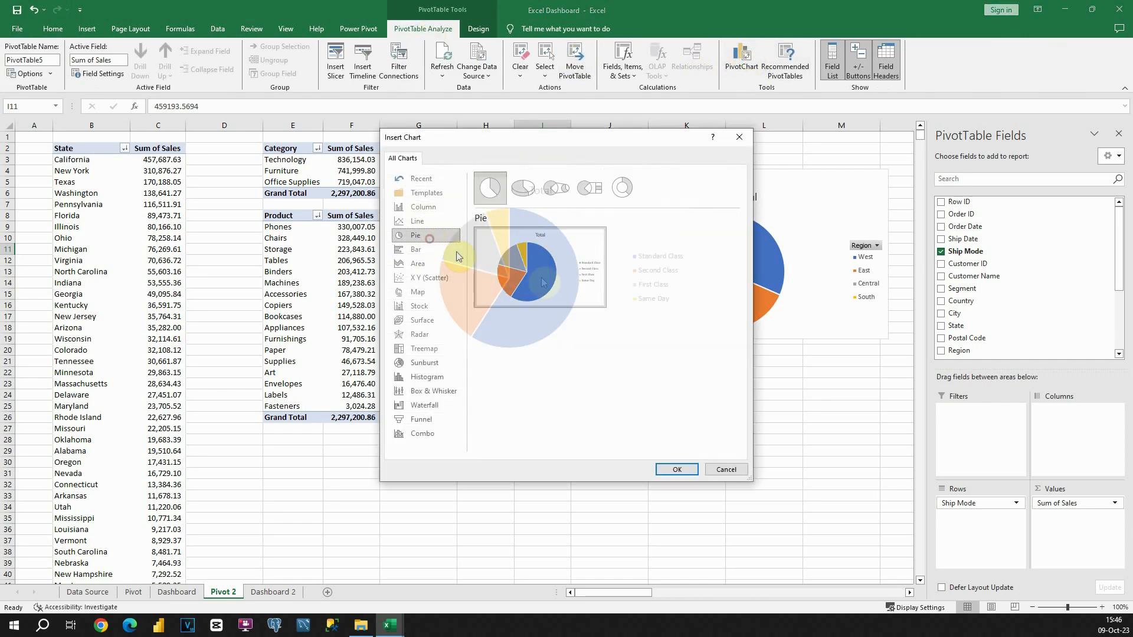
pyautogui.click(678, 469)
pyautogui.moveTo(537, 295); pyautogui.dragTo(824, 372)
# Move both pie charts from Pivot 2 to the Dashboard 2 sheet, pasting them to the right of the Product chart.
pyautogui.keyDown('ctrl'); pyautogui.click(822, 325); pyautogui.keyUp('ctrl')
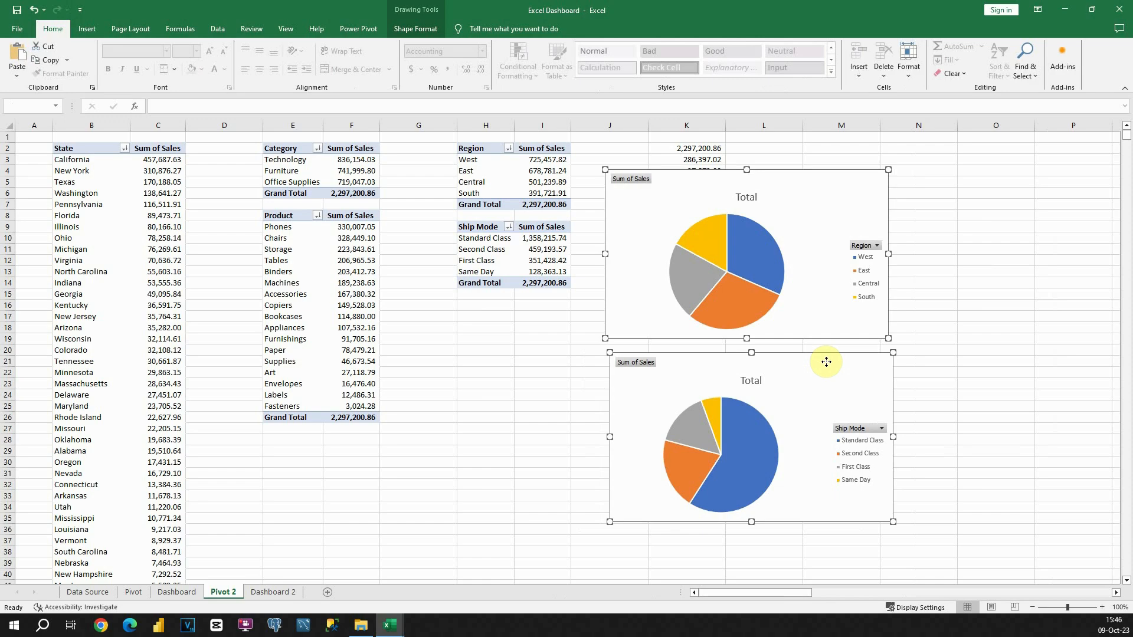
pyautogui.press('Delete')
pyautogui.click(282, 592)
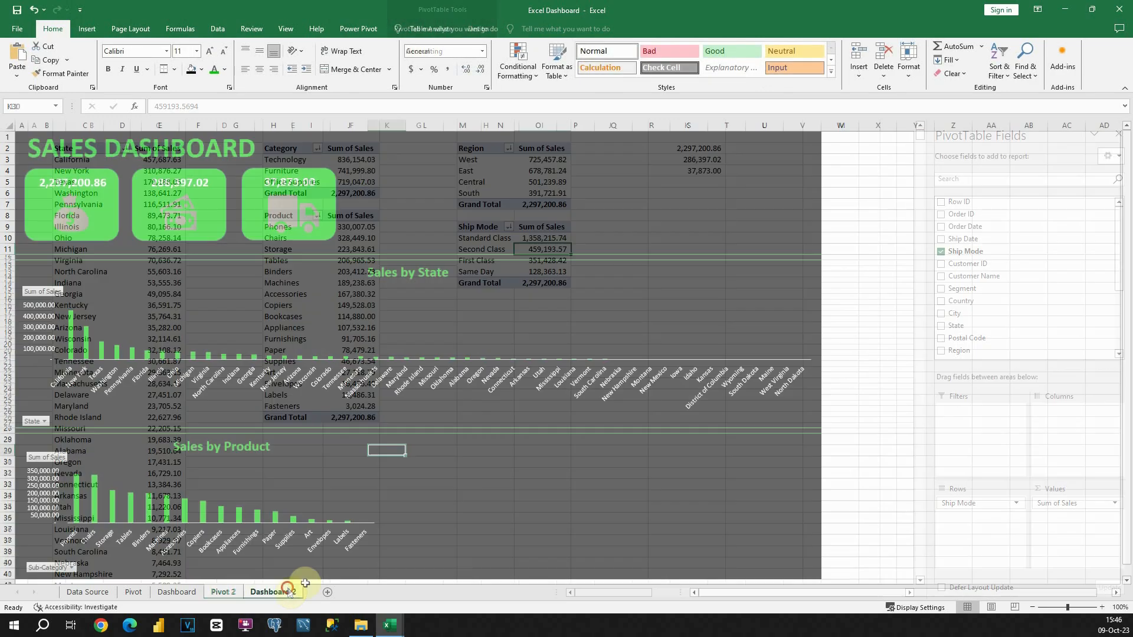
pyautogui.click(637, 324)
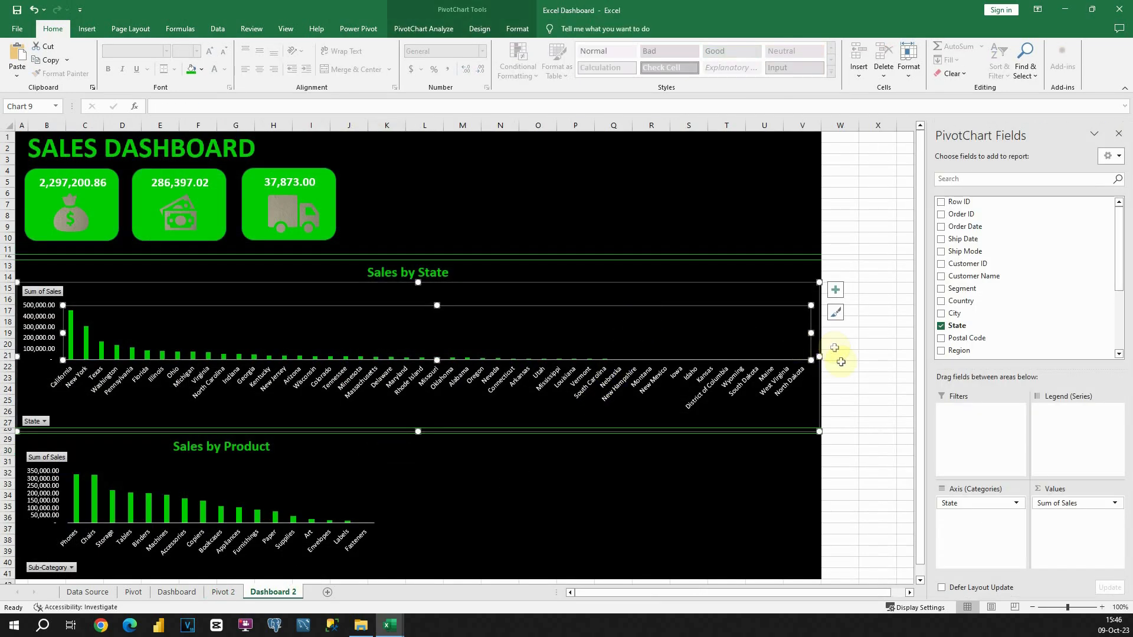
pyautogui.click(549, 459)
pyautogui.hotkey('ctrl', 'v')
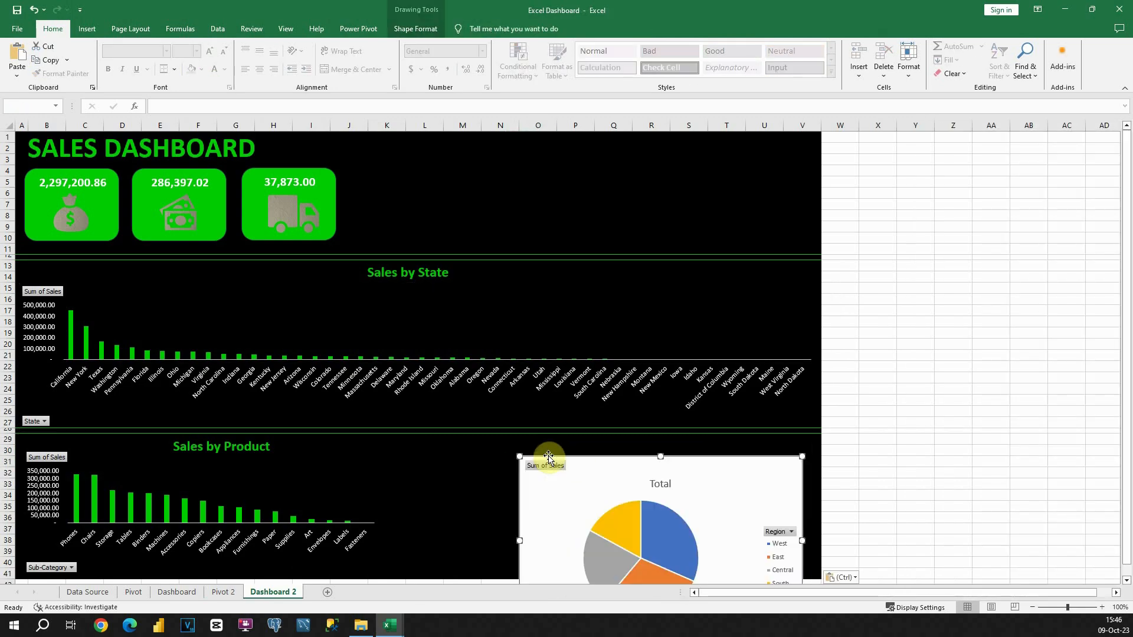
# Shrink both pie charts together and arrange them side by side beside the Product chart, Region first and Ship Mode second.
pyautogui.scroll(-4, 779, 436)
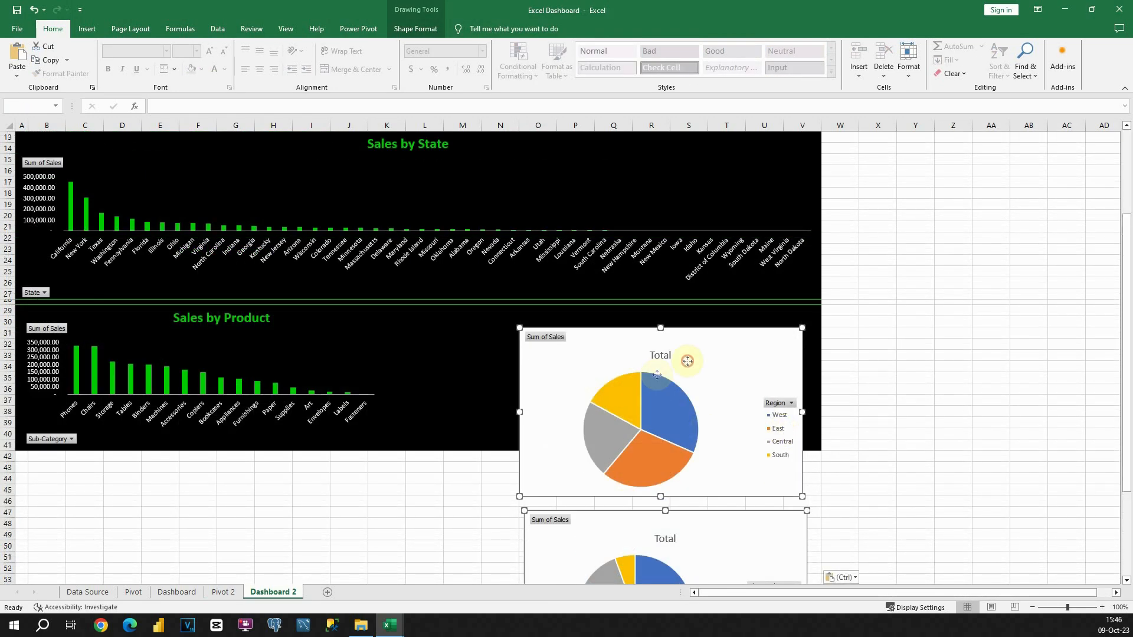
pyautogui.moveTo(804, 495); pyautogui.dragTo(737, 439)
pyautogui.click(762, 355)
pyautogui.moveTo(684, 353); pyautogui.dragTo(576, 352)
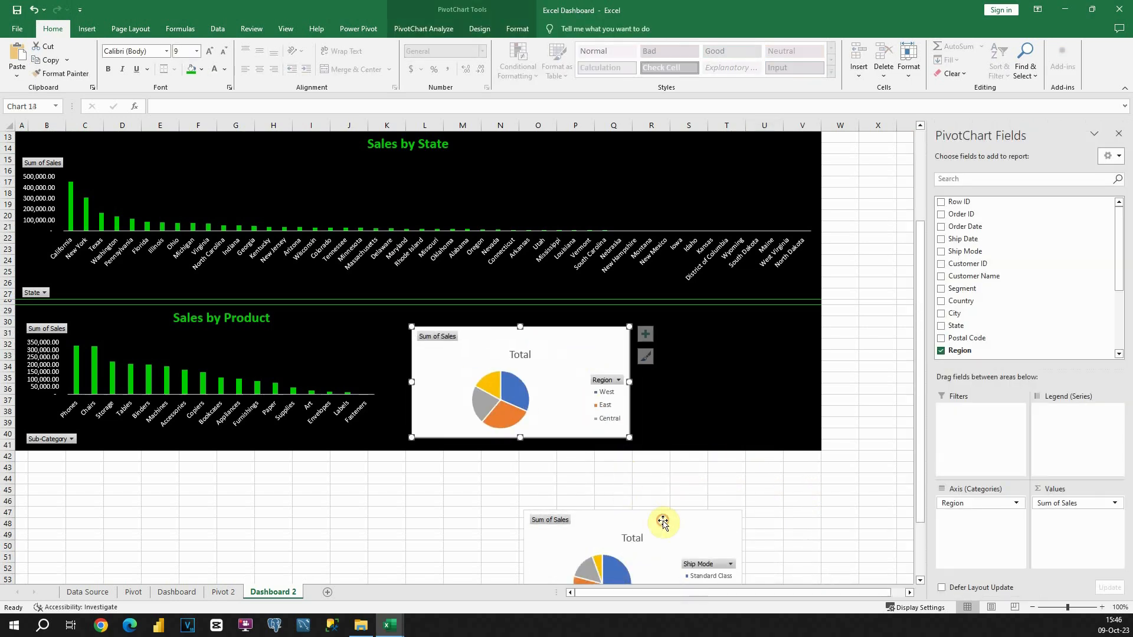
pyautogui.moveTo(663, 519); pyautogui.dragTo(782, 344)
pyautogui.scroll(4, 653, 372)
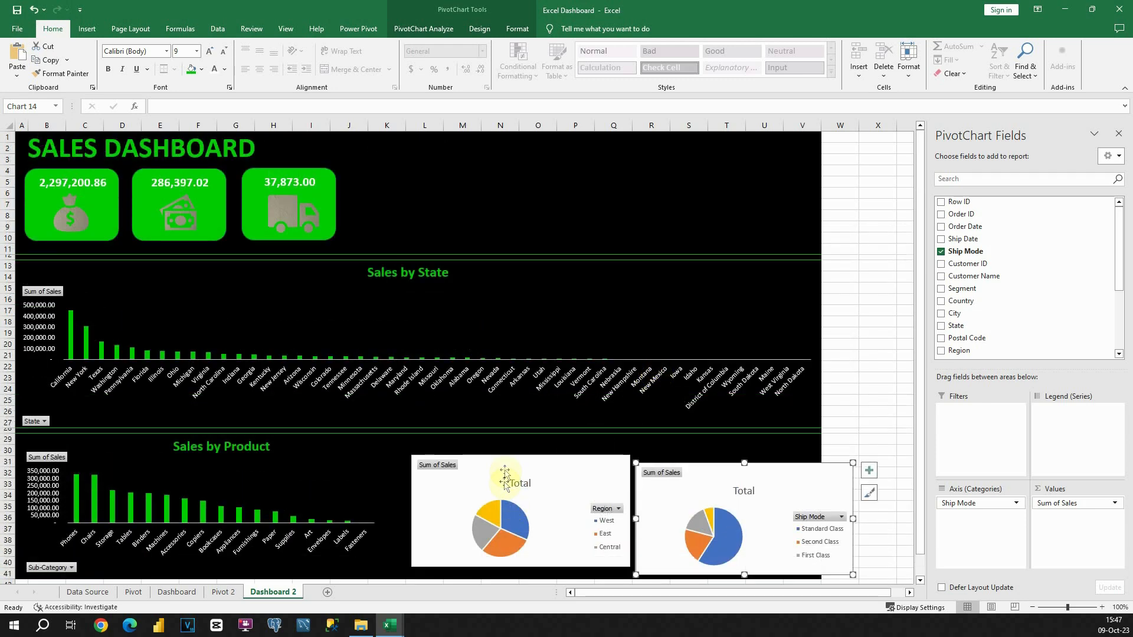
# Remove the chart titles from the Region and Ship Mode pie charts.
pyautogui.click(509, 472)
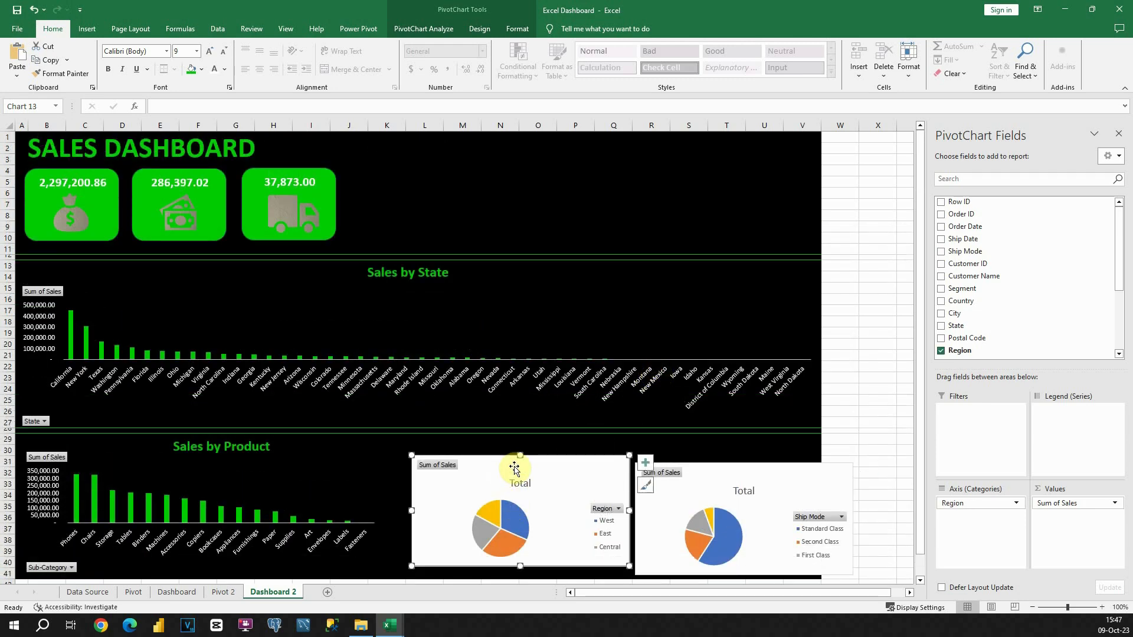
pyautogui.click(645, 463)
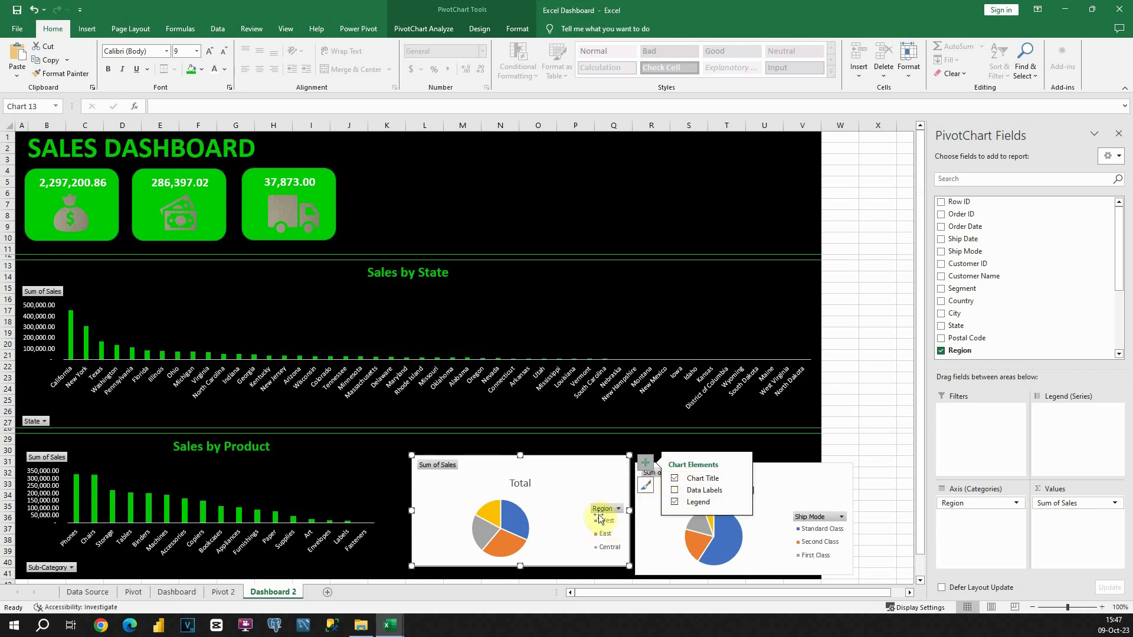
pyautogui.click(675, 485)
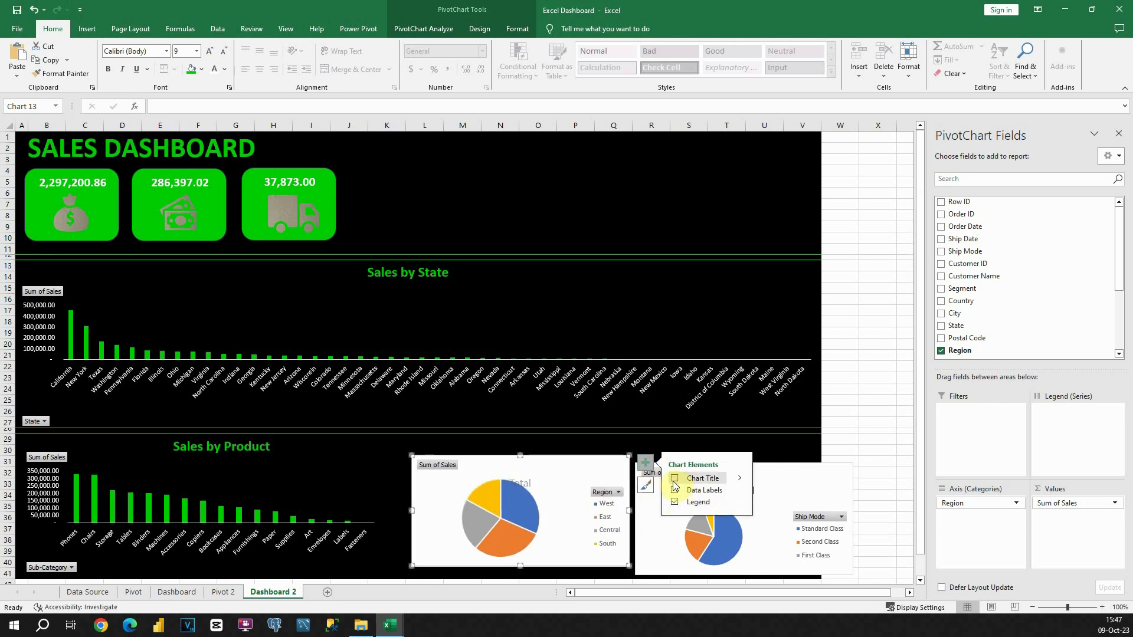
pyautogui.click(838, 478)
pyautogui.click(869, 472)
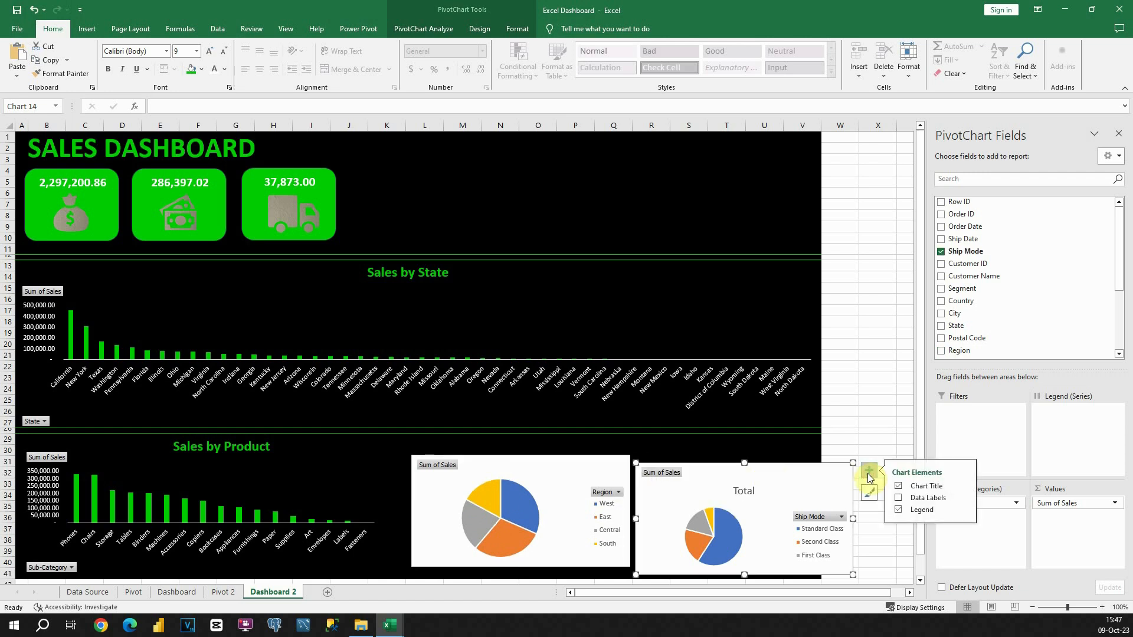
pyautogui.click(908, 487)
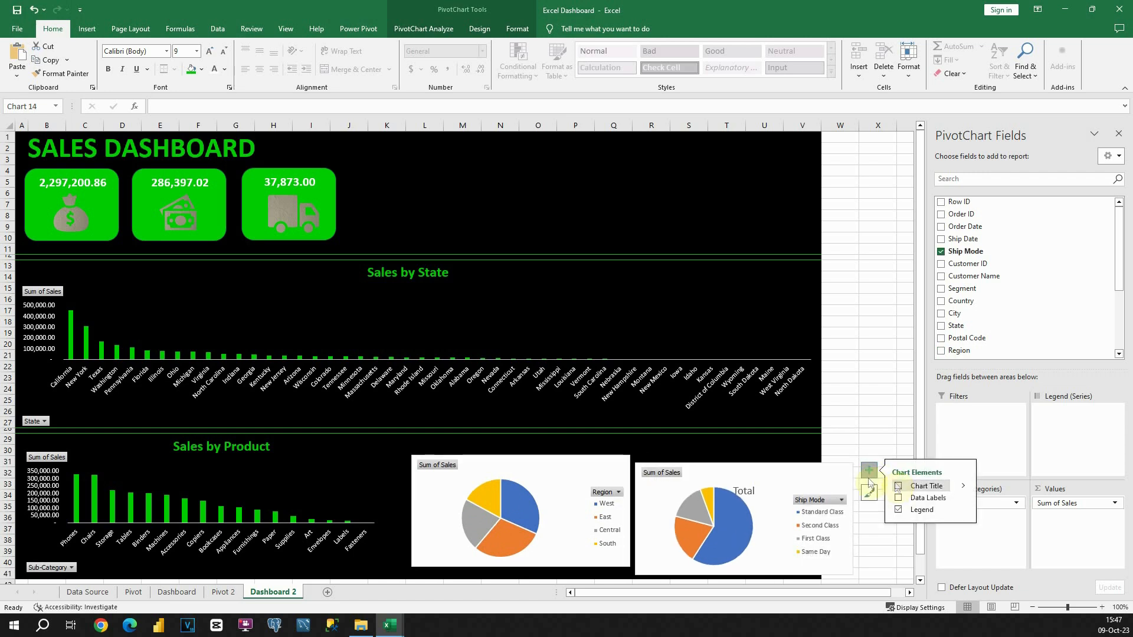
# Resize the Region pie to about 1.79 by 3.52 inches and the Ship Mode pie to about 1.78 by 3.55 inches, aligned within the dashboard.
pyautogui.click(584, 467)
pyautogui.moveTo(629, 456); pyautogui.dragTo(536, 483)
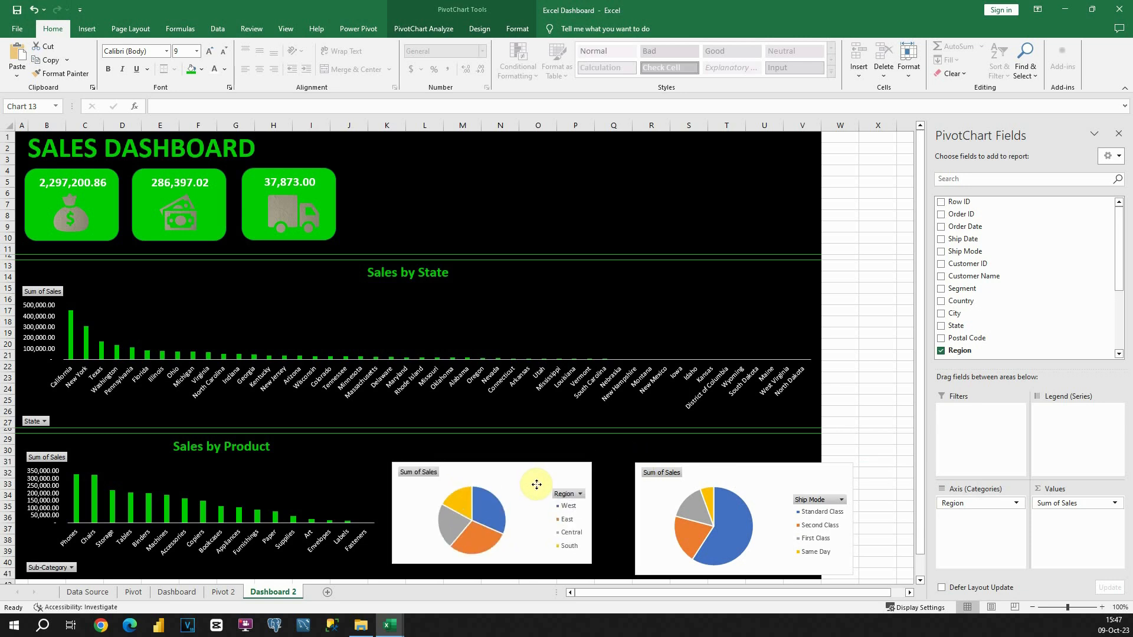
pyautogui.moveTo(741, 488); pyautogui.dragTo(714, 485)
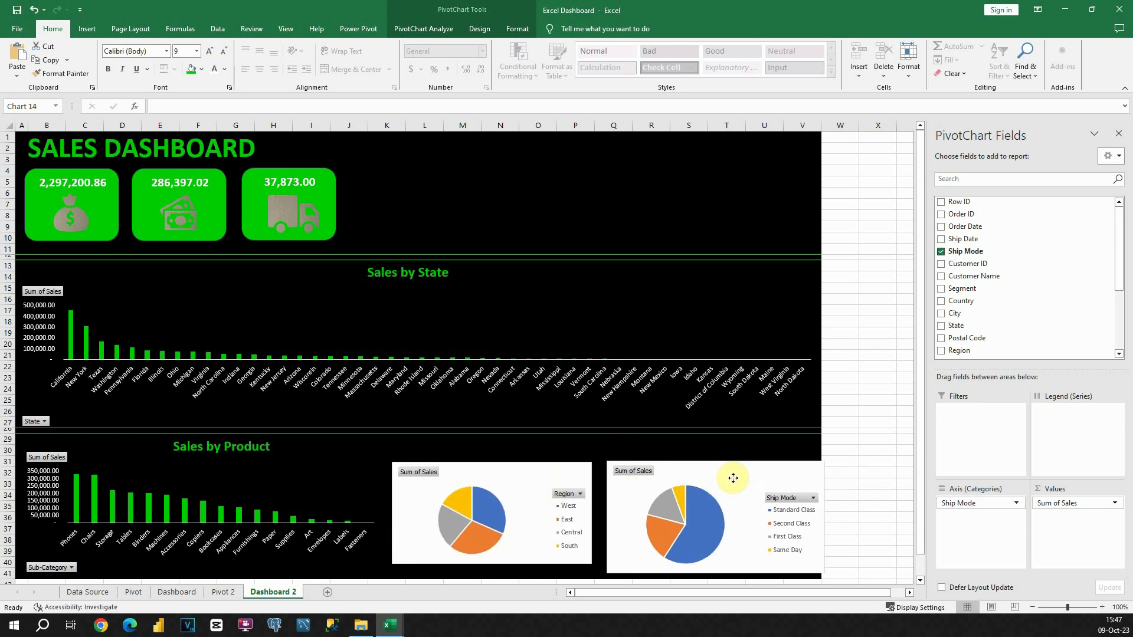
pyautogui.moveTo(824, 573); pyautogui.dragTo(808, 562)
pyautogui.moveTo(733, 475); pyautogui.dragTo(730, 477)
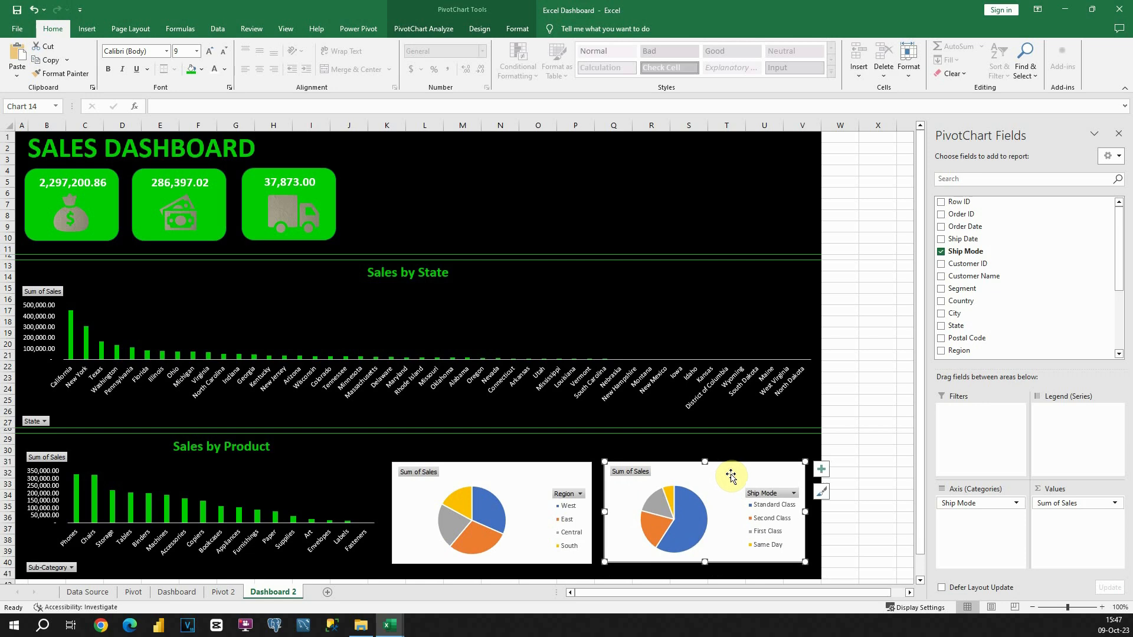
# Remove the fill and outline from the Ship Mode pie chart's area.
pyautogui.click(503, 30)
pyautogui.click(460, 47)
pyautogui.click(453, 188)
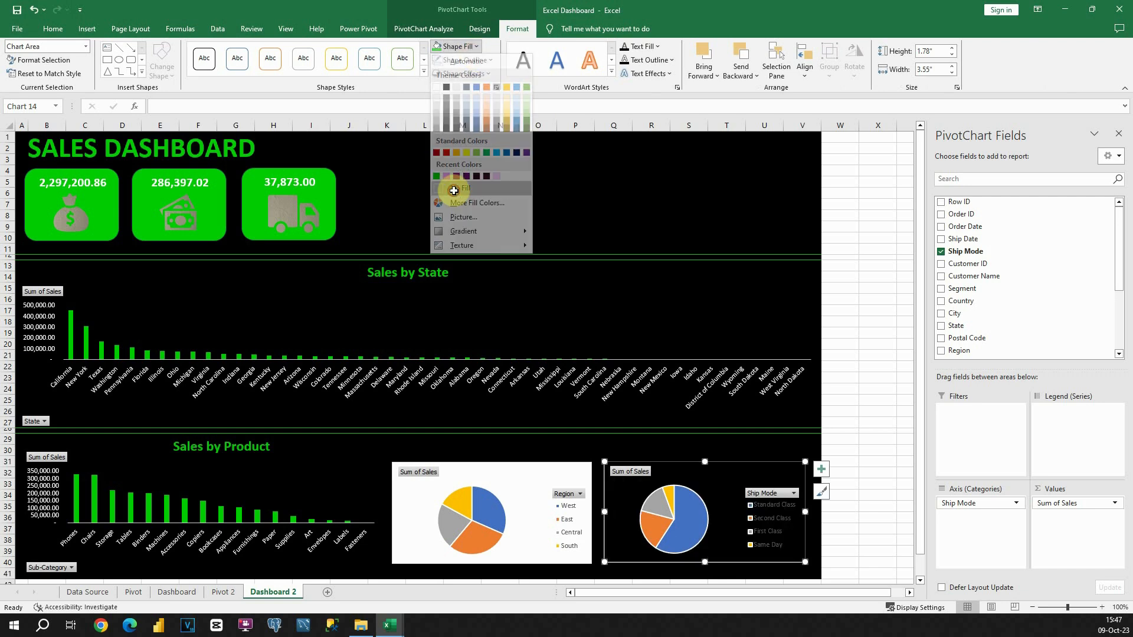
pyautogui.click(475, 61)
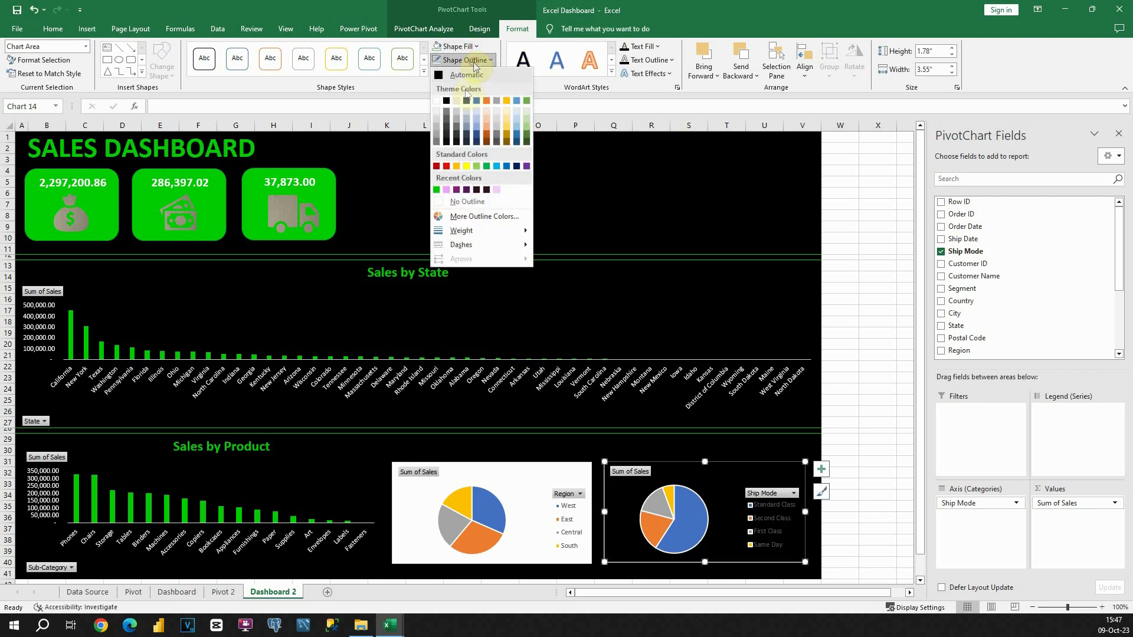
pyautogui.click(452, 200)
# Remove the fill and outline from the Region pie chart's area.
pyautogui.click(556, 469)
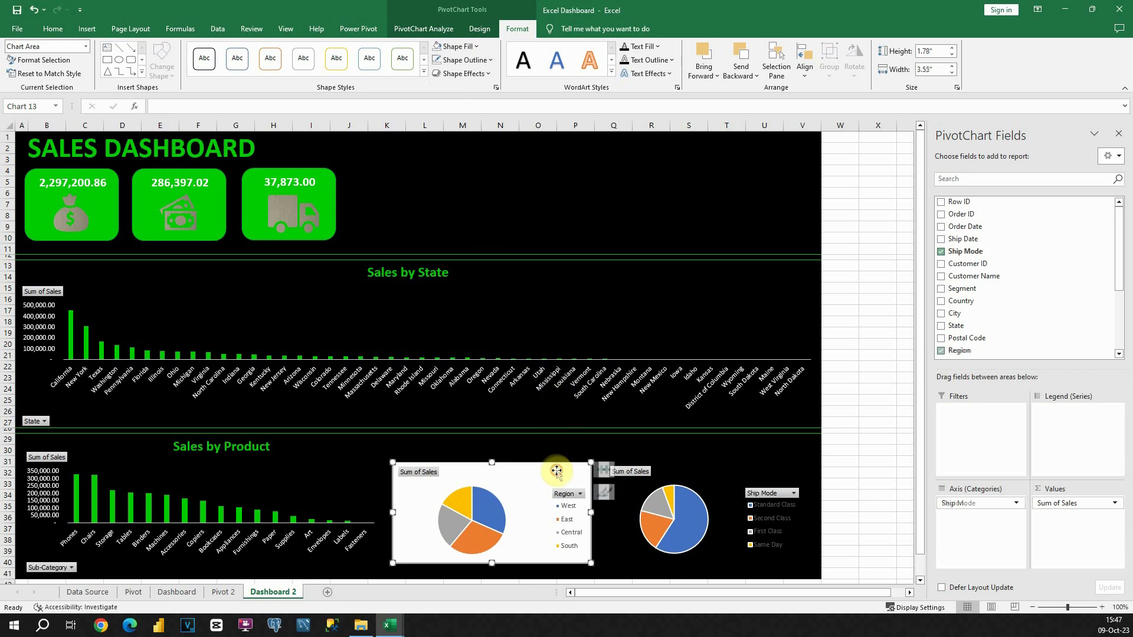
pyautogui.click(454, 46)
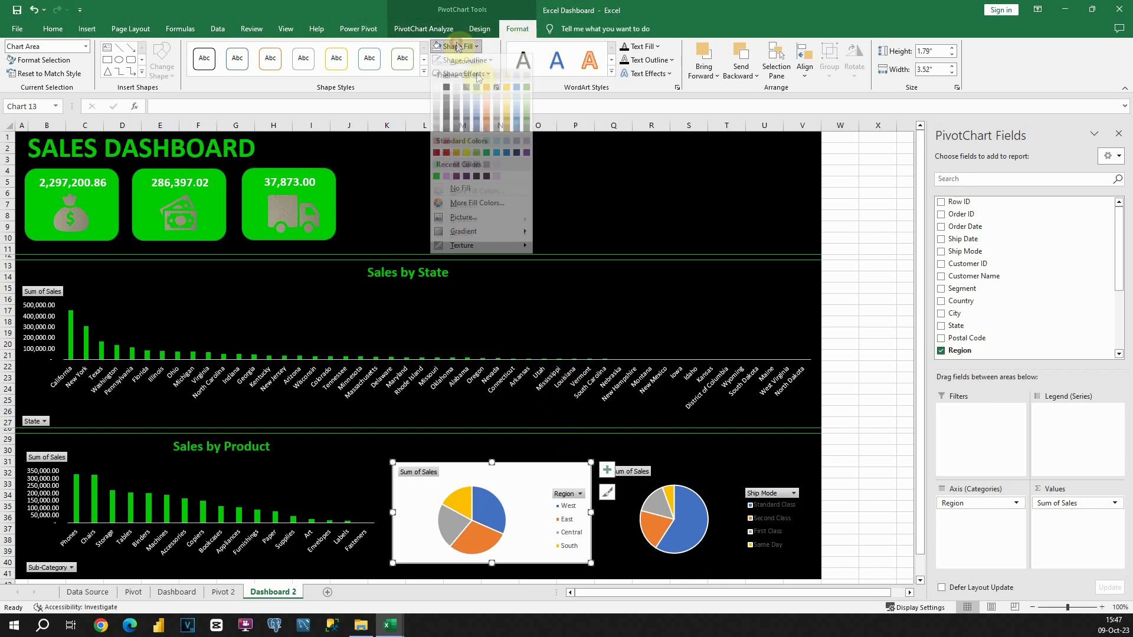
pyautogui.click(479, 190)
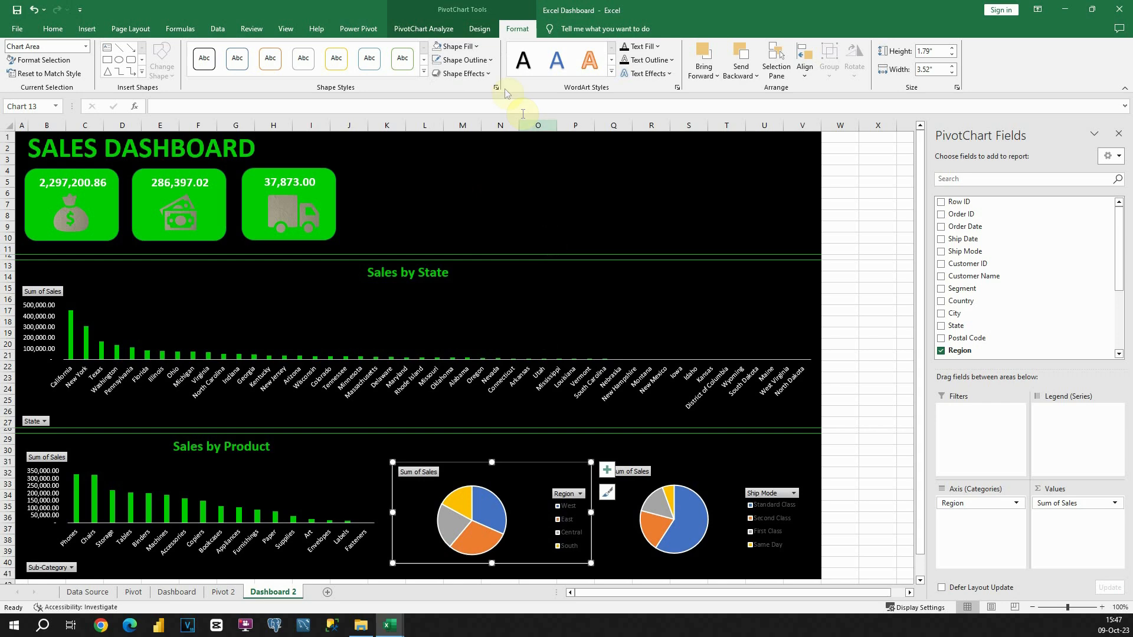
pyautogui.click(465, 60)
pyautogui.click(467, 202)
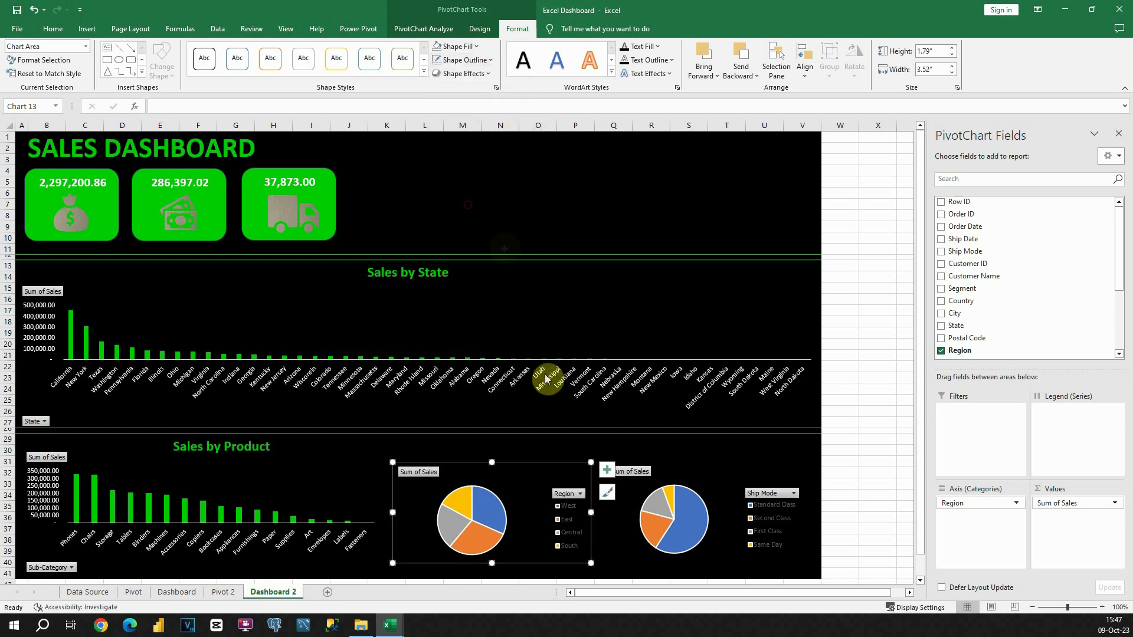
pyautogui.click(548, 448)
# Set the legend text of the Region and Ship Mode pie charts to white.
pyautogui.click(567, 526)
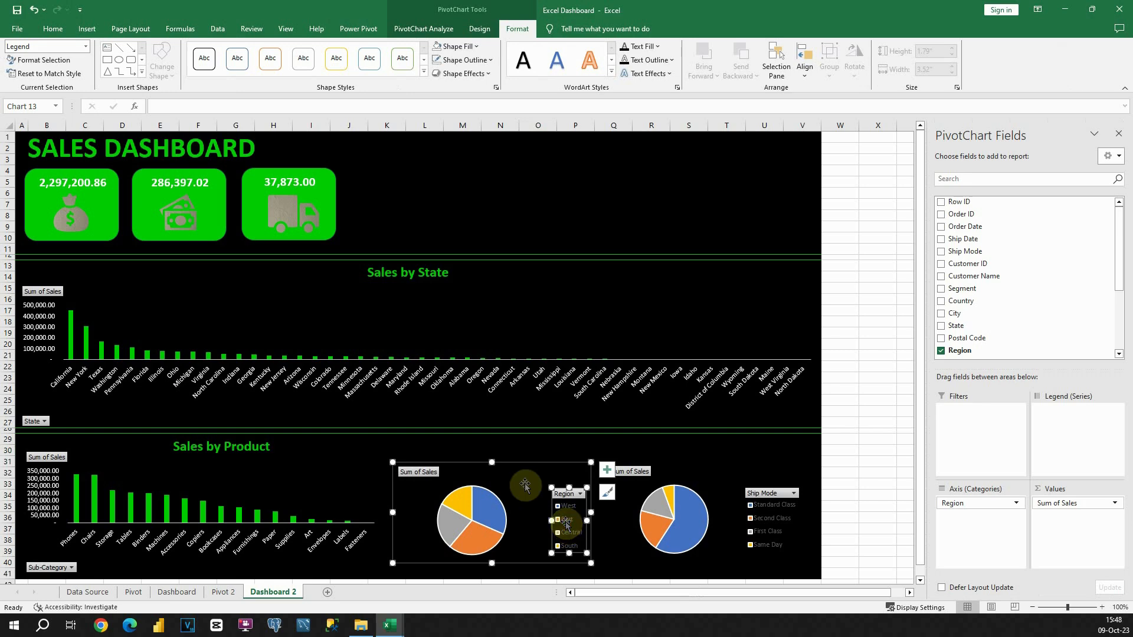
pyautogui.click(52, 29)
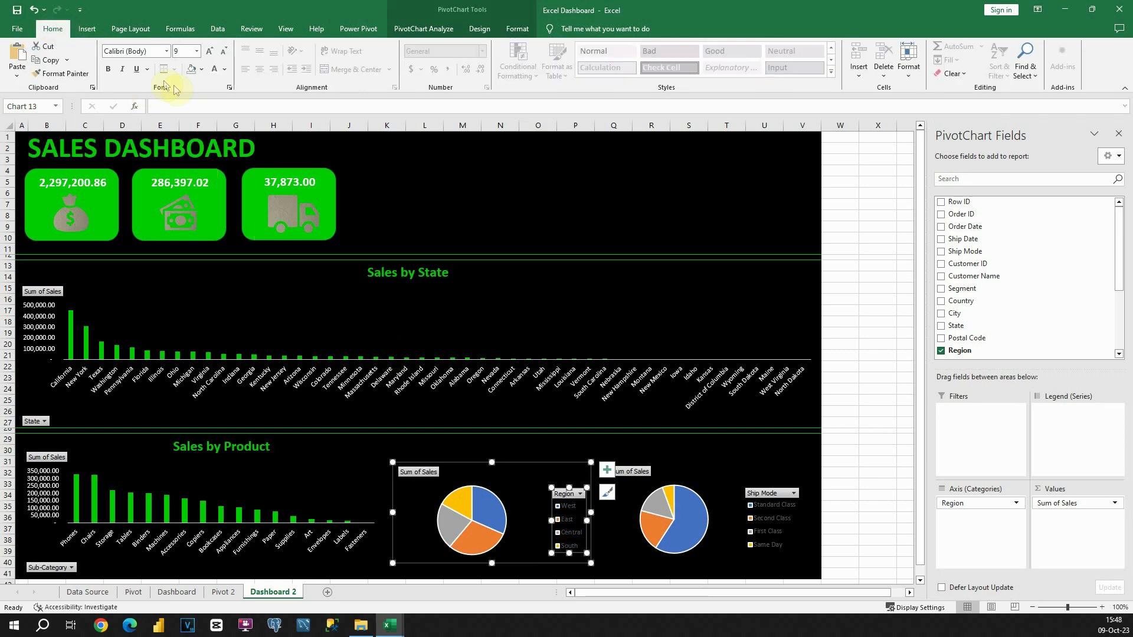
pyautogui.click(776, 512)
pyautogui.click(208, 69)
pyautogui.click(597, 447)
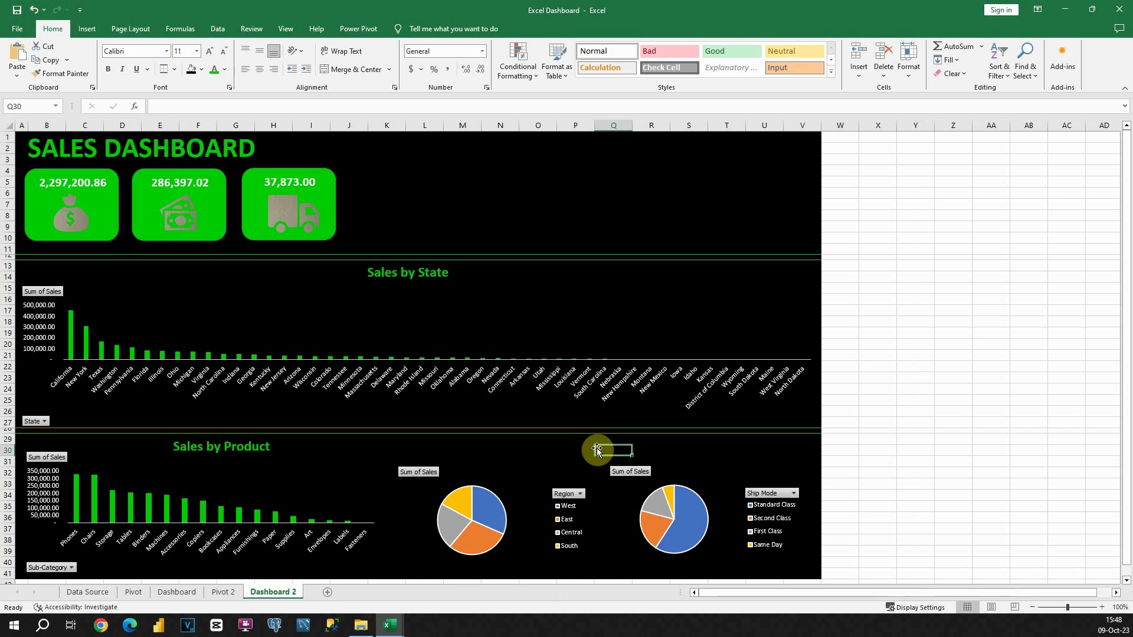
# Duplicate the Sales by Product title, place the copy above the Region pie chart, and change its text to "Sales by Region".
pyautogui.click(230, 435)
pyautogui.click(242, 436)
pyautogui.hotkey('ctrl', 'c')
pyautogui.hotkey('ctrl', 'v')
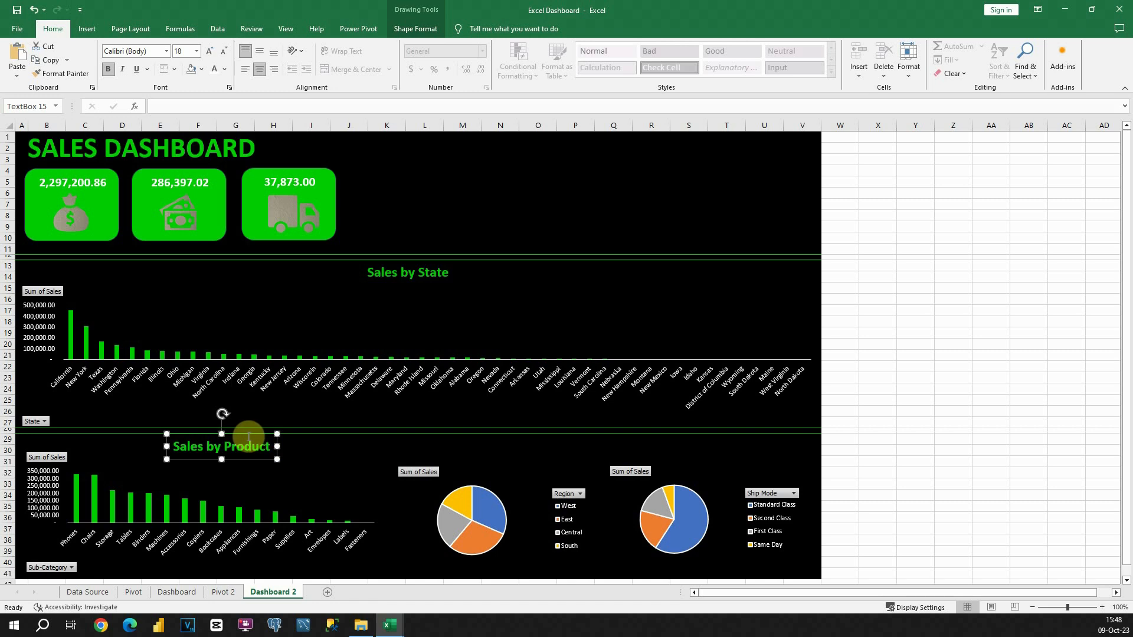
pyautogui.moveTo(248, 438); pyautogui.dragTo(509, 434)
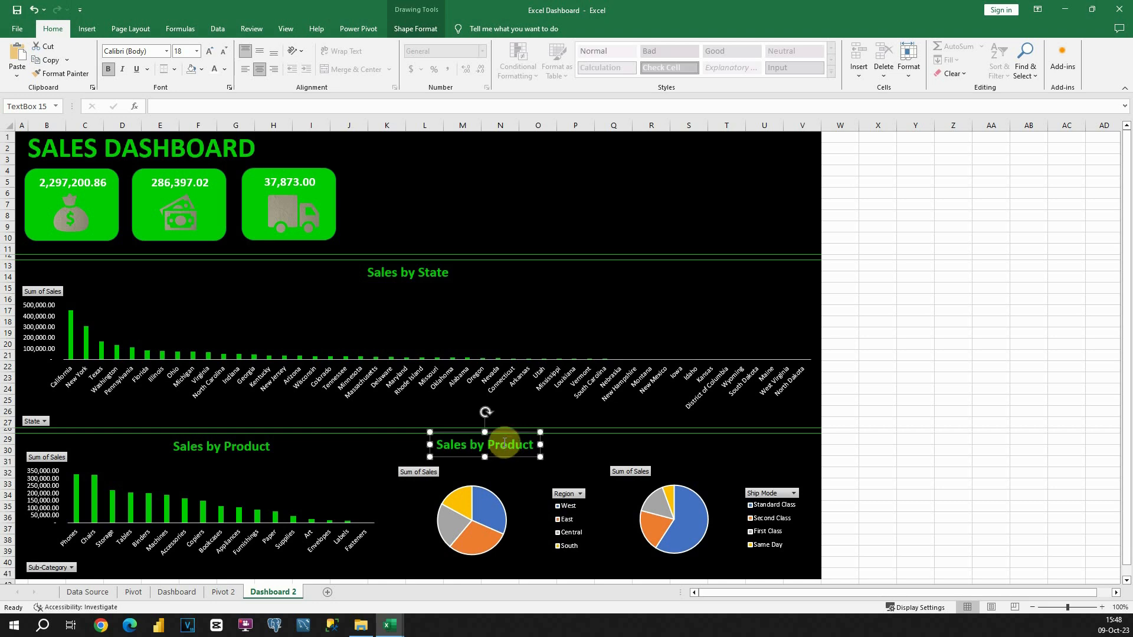
pyautogui.doubleClick(505, 441)
pyautogui.write('Region')
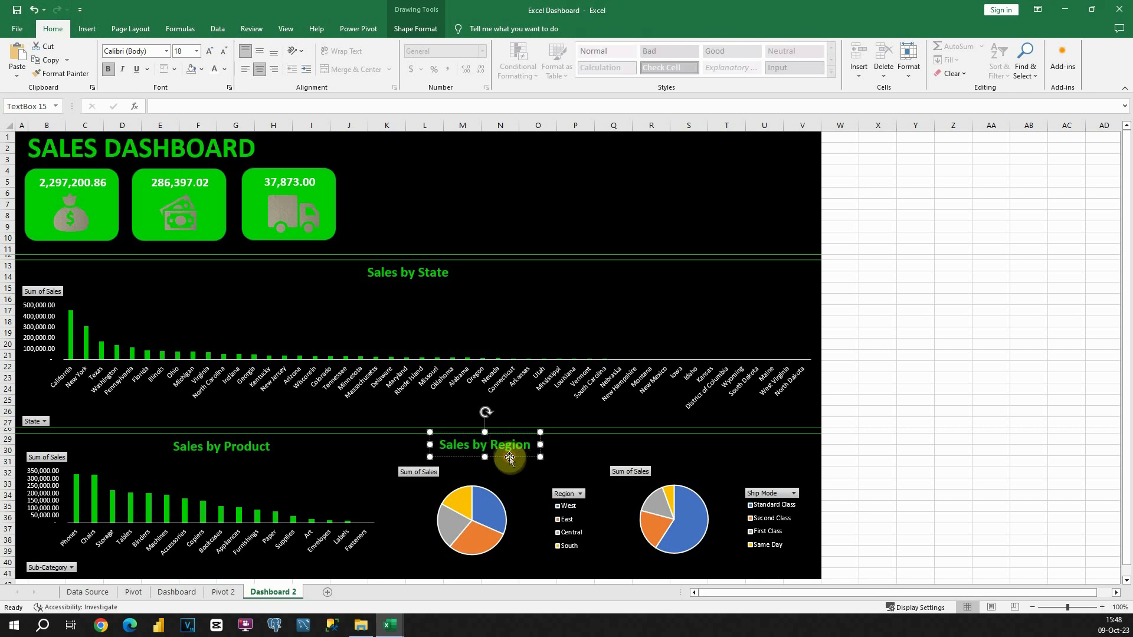
# Paste another copy of the title above the Ship Mode pie chart and change its text to "Sales by Class".
pyautogui.hotkey('ctrl', 'v')
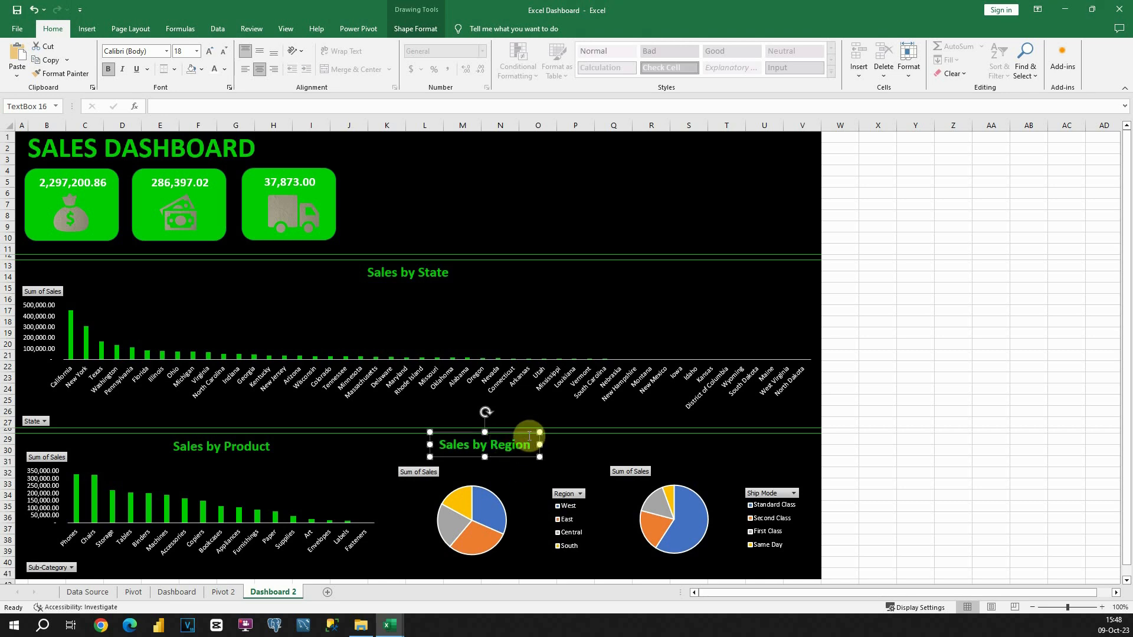
pyautogui.moveTo(527, 435); pyautogui.dragTo(762, 436)
pyautogui.doubleClick(741, 446)
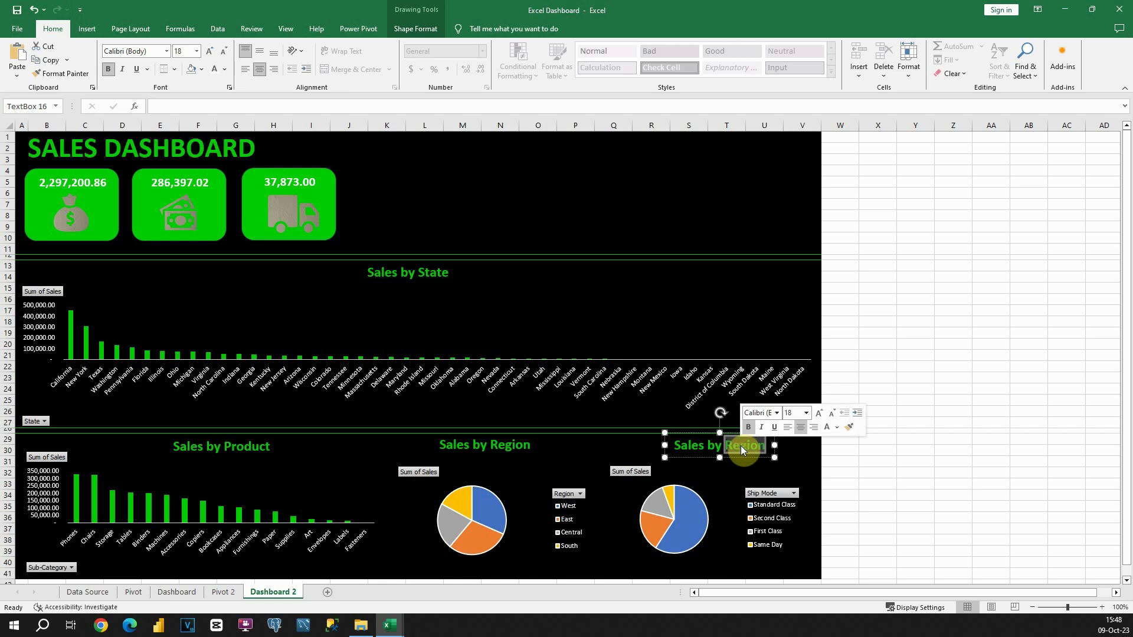
pyautogui.write('Class')
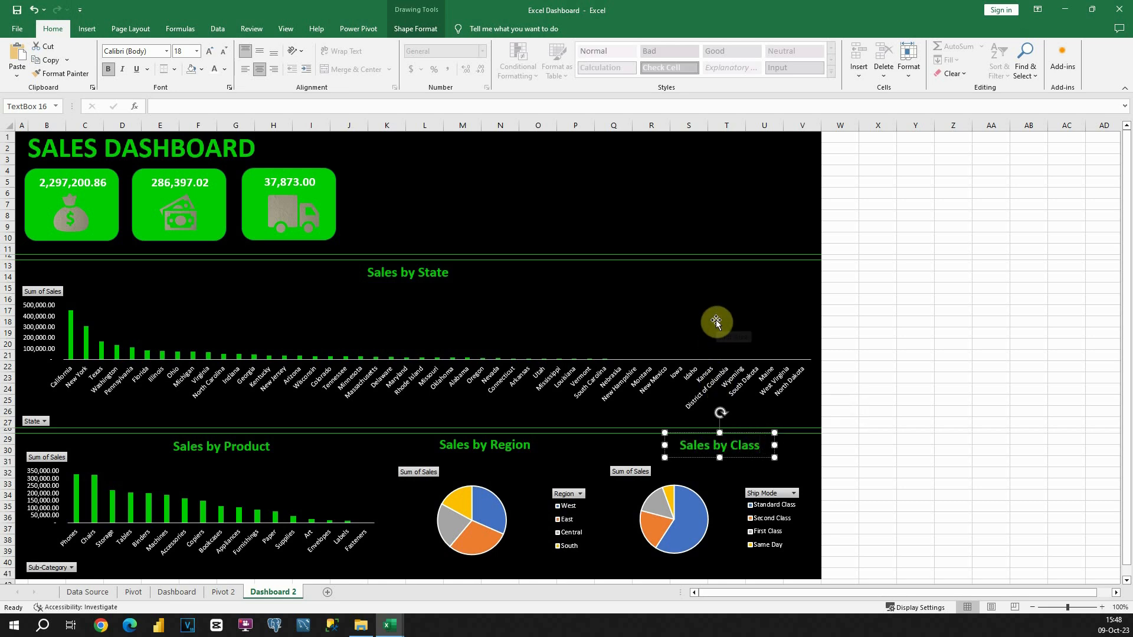
pyautogui.click(847, 319)
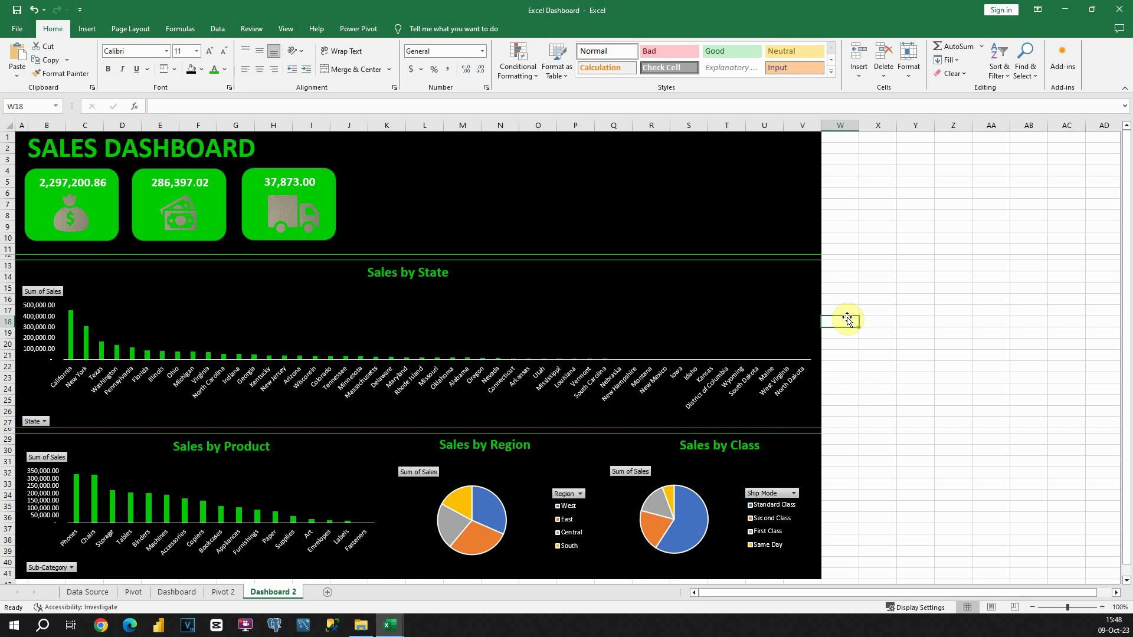
# Check the finished Dashboard sheet for reference, and insert a Category slicer for the Product pivot table on Pivot 2.
pyautogui.click(166, 593)
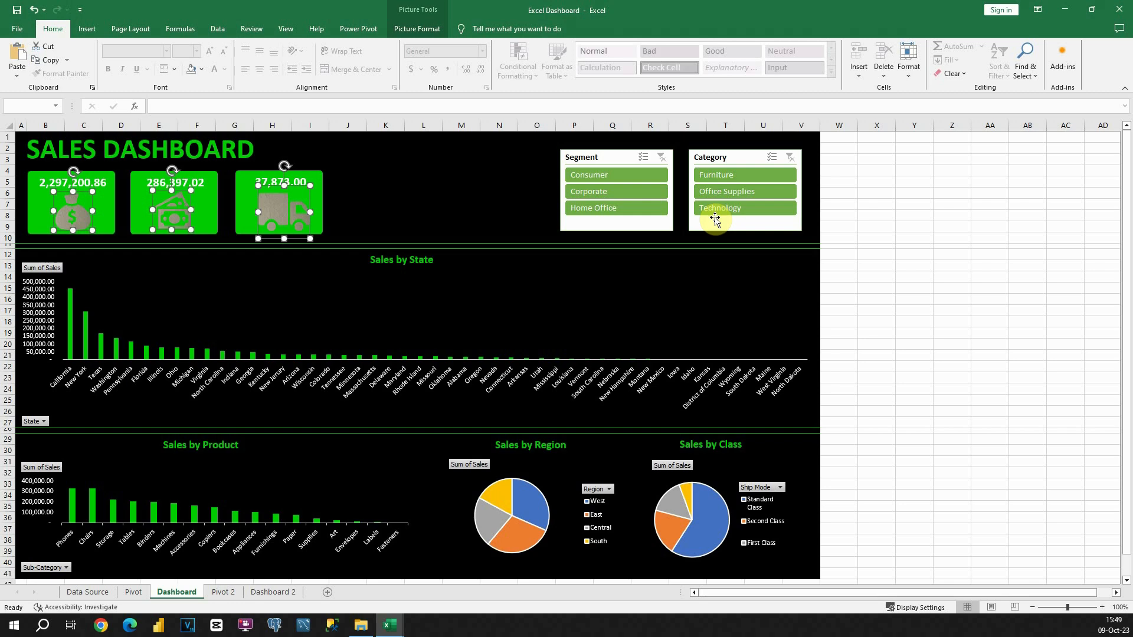
pyautogui.click(280, 592)
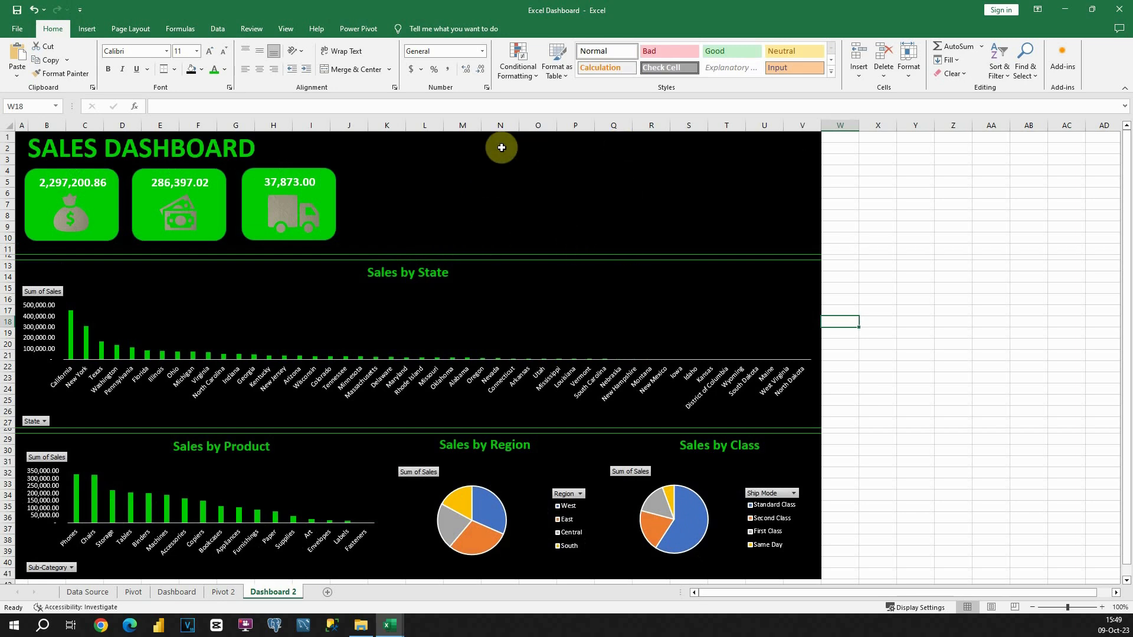
pyautogui.click(224, 592)
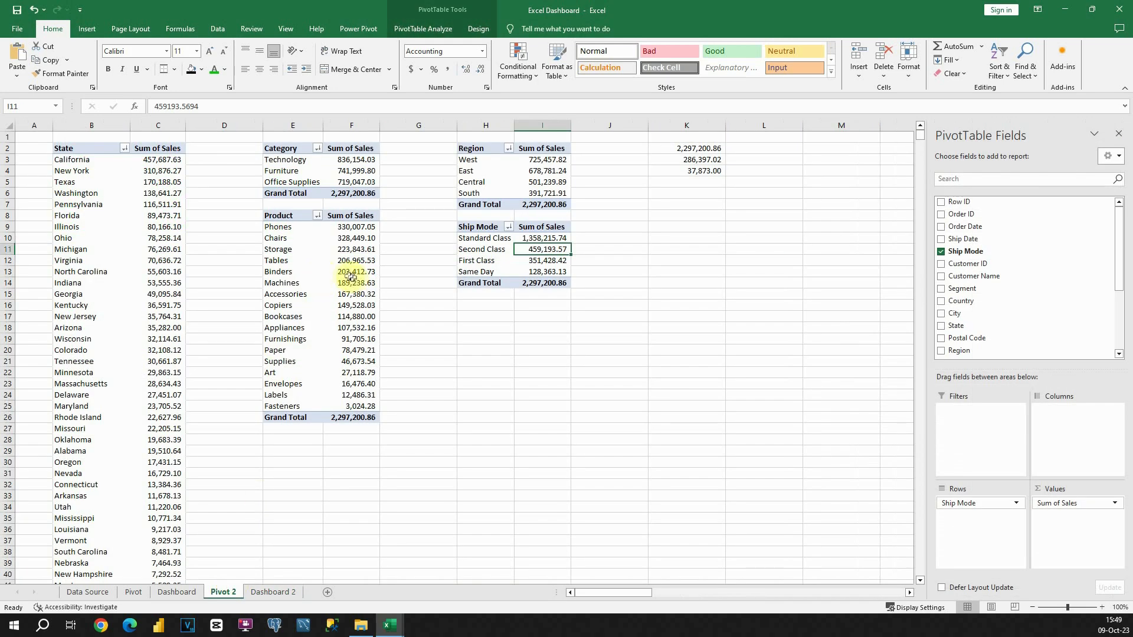
pyautogui.click(348, 294)
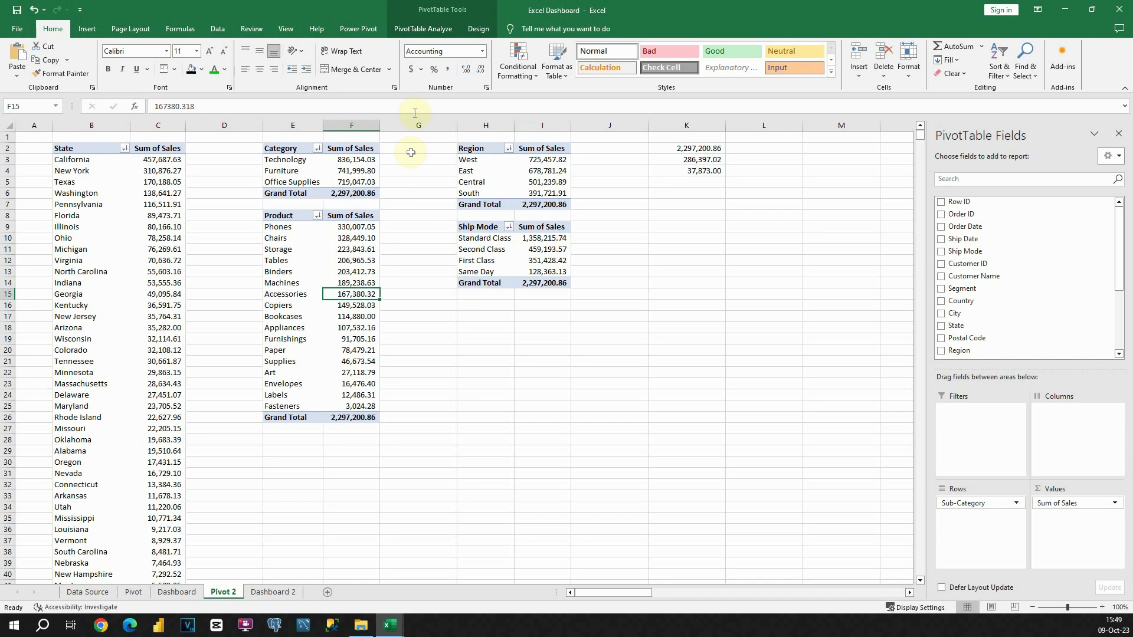
pyautogui.click(415, 29)
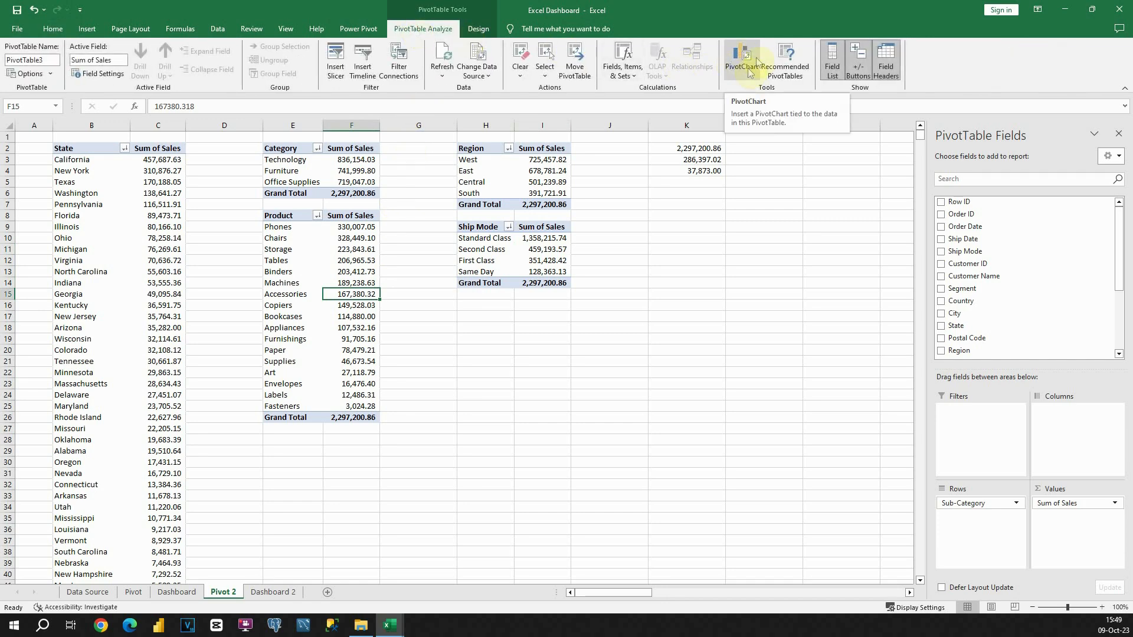
pyautogui.click(335, 66)
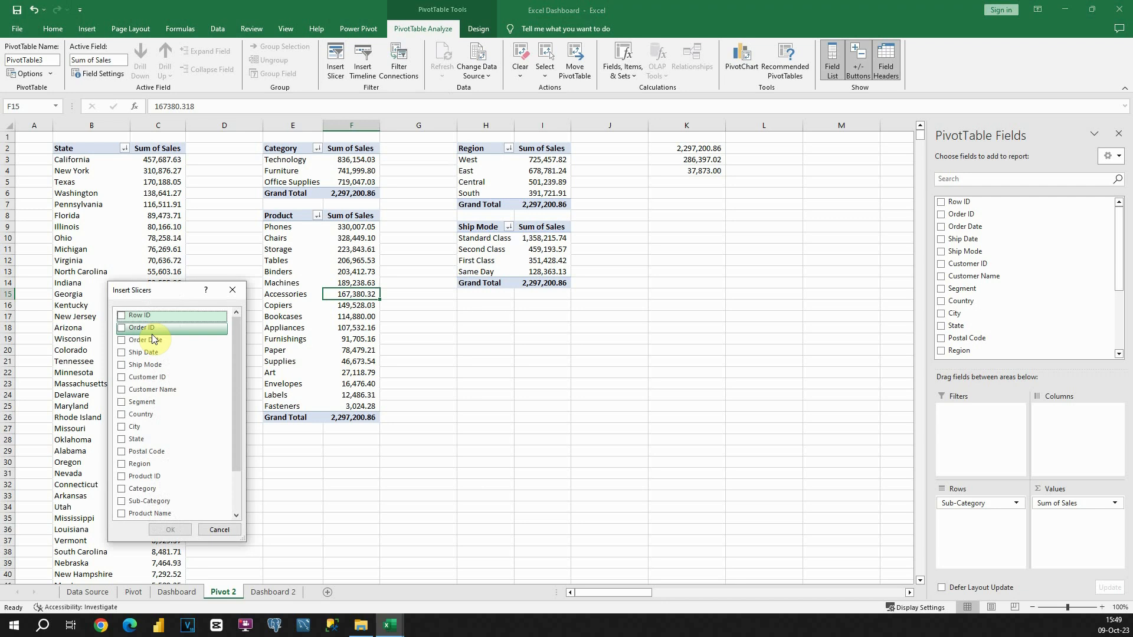
pyautogui.scroll(-1, 152, 338)
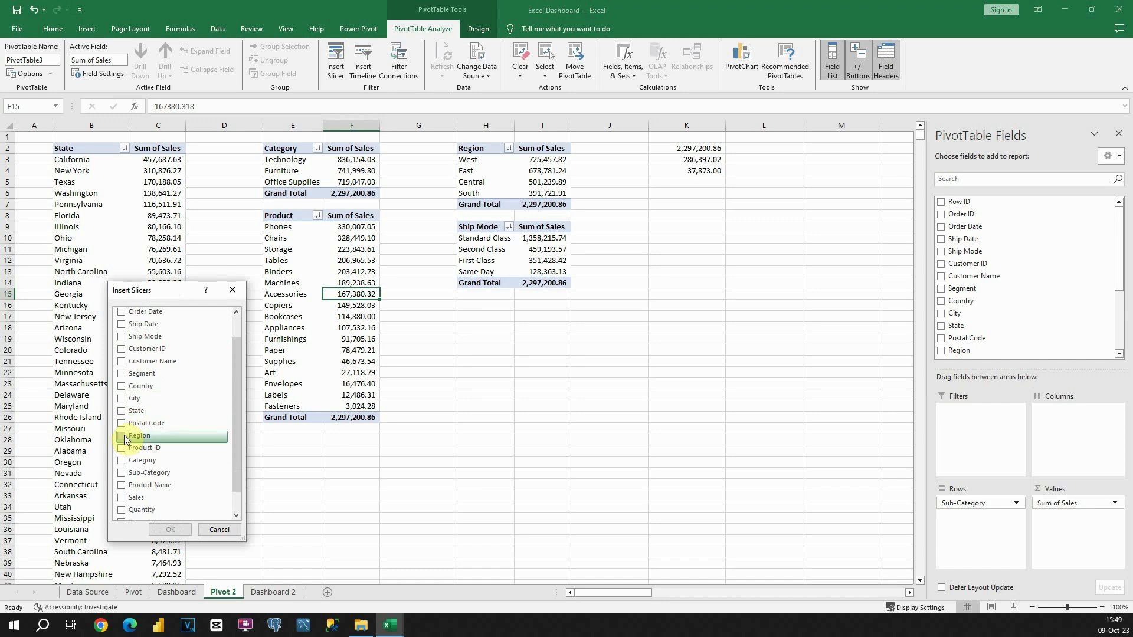
pyautogui.click(123, 461)
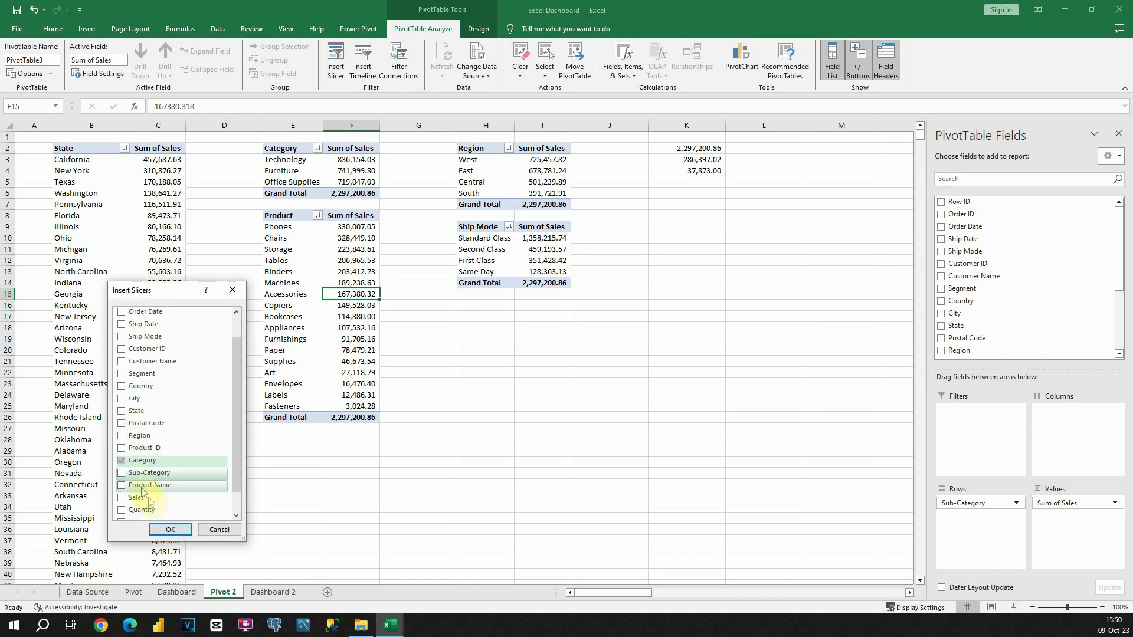
pyautogui.click(170, 530)
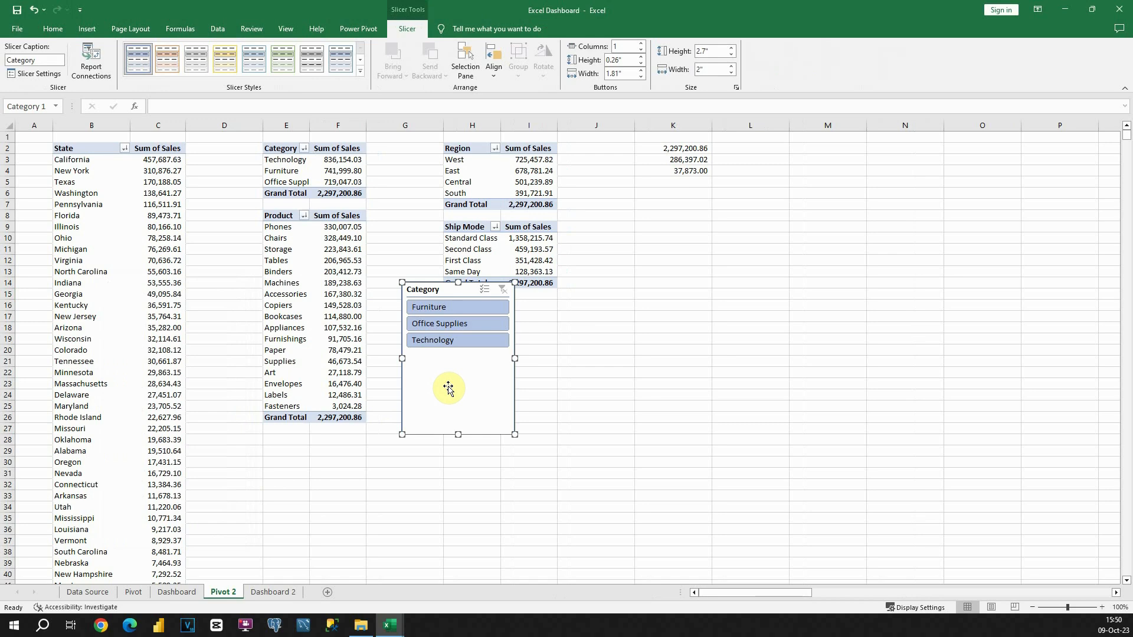
# Insert a Segment slicer for the Product pivot table and place it beside the Category slicer.
pyautogui.click(347, 271)
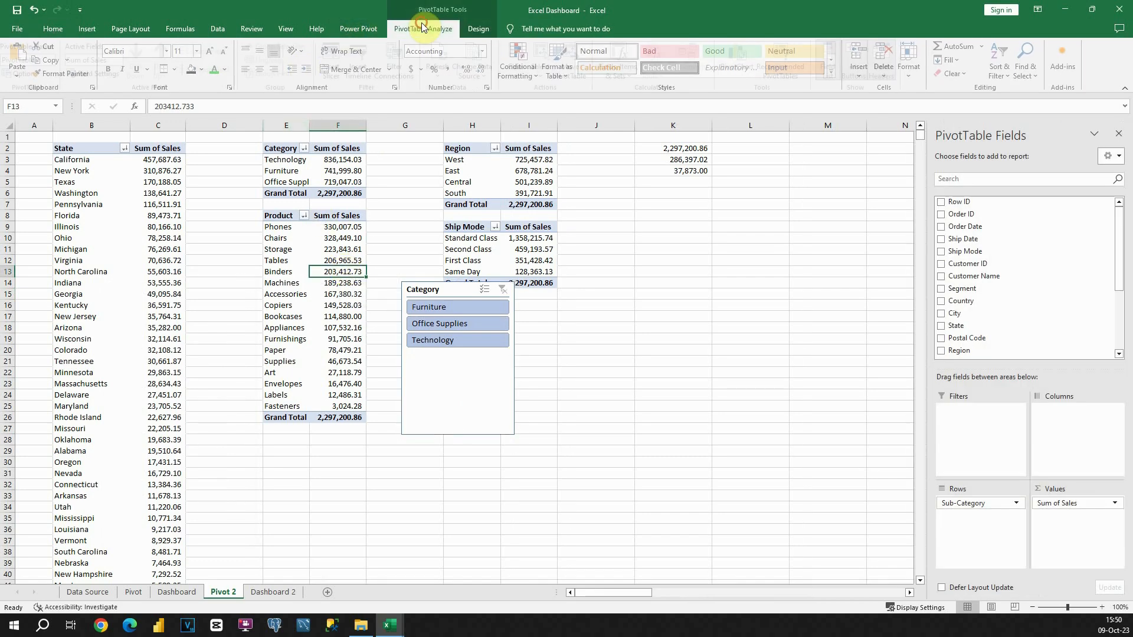
pyautogui.click(418, 26)
pyautogui.click(336, 57)
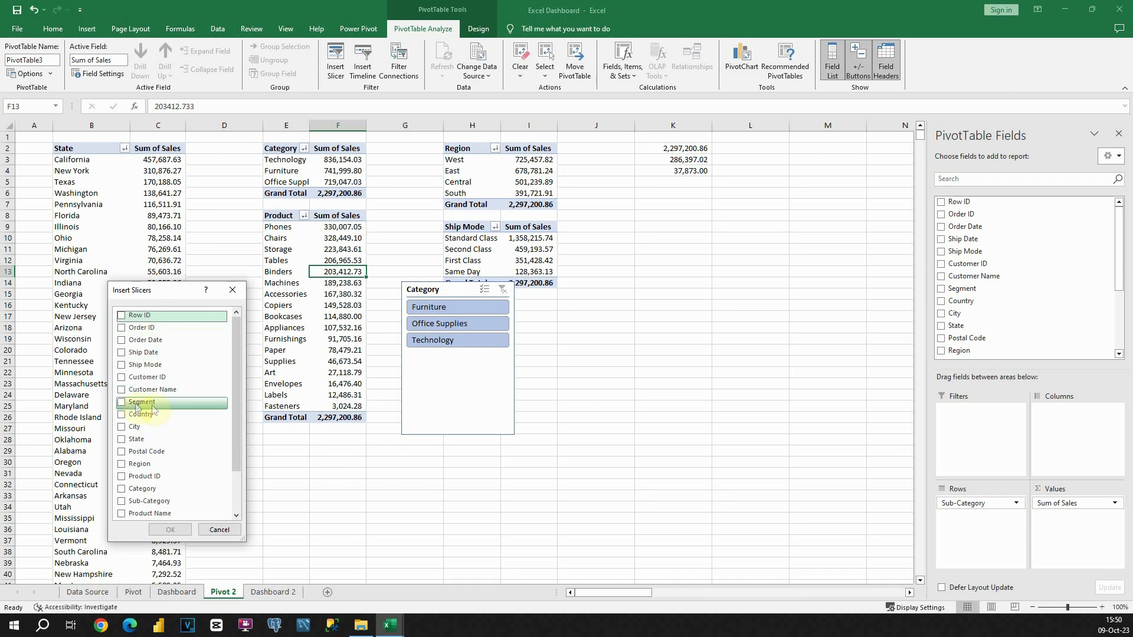
pyautogui.click(122, 403)
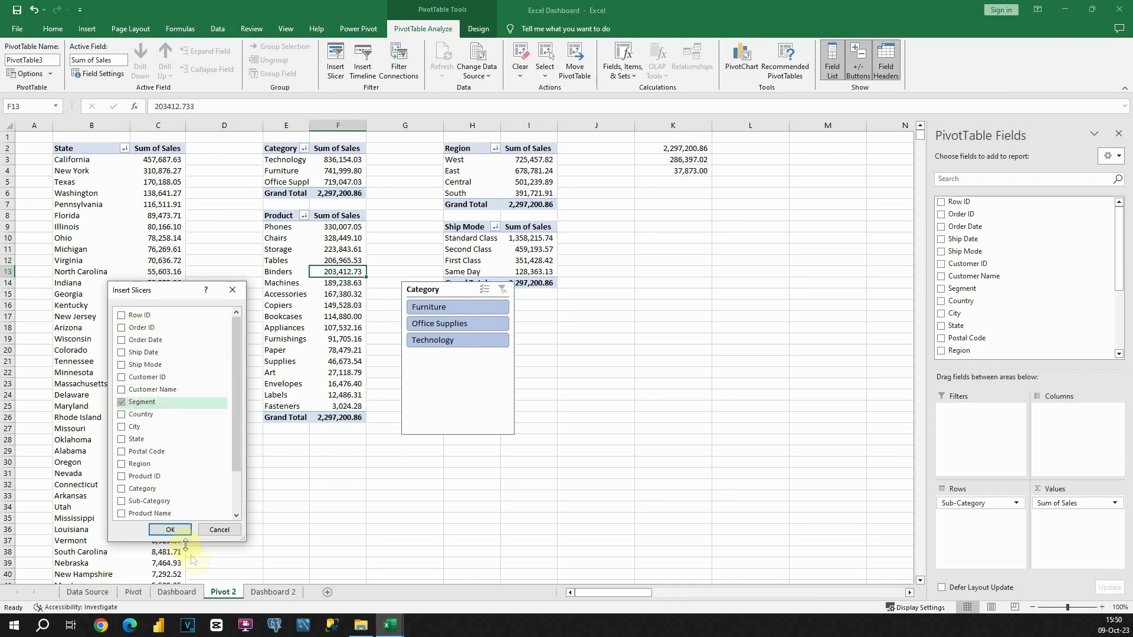
pyautogui.click(170, 530)
pyautogui.moveTo(476, 287); pyautogui.dragTo(603, 286)
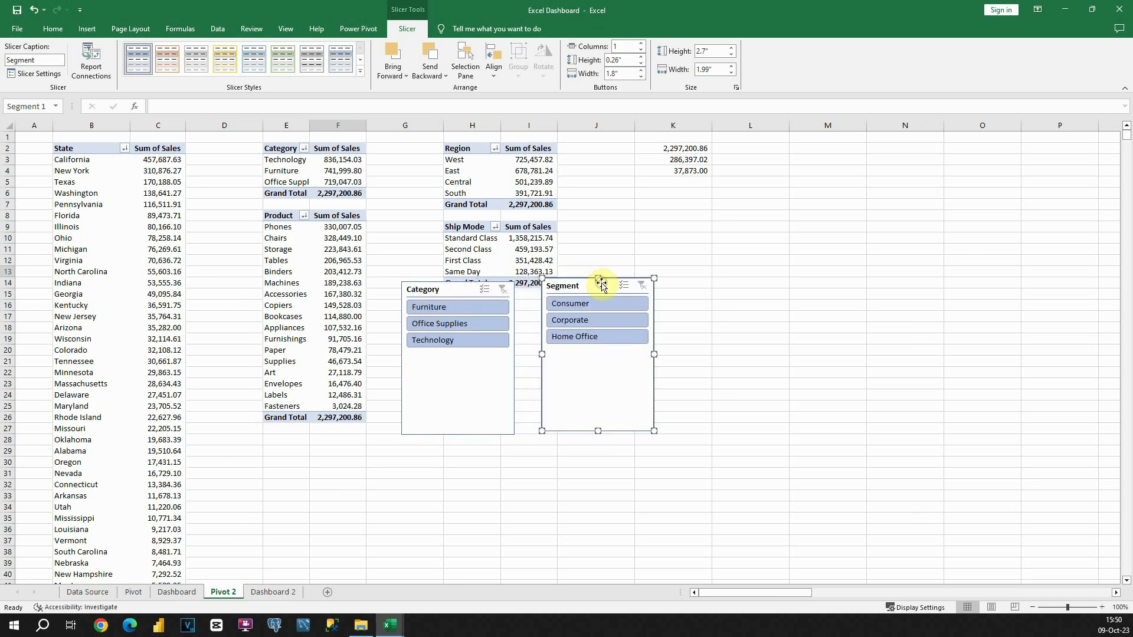
# Move the Category and Segment slicers from Pivot 2 to the empty header area of Dashboard 2.
pyautogui.keyDown('ctrl'); pyautogui.click(454, 286); pyautogui.keyUp('ctrl')
pyautogui.hotkey('ctrl', 'x')
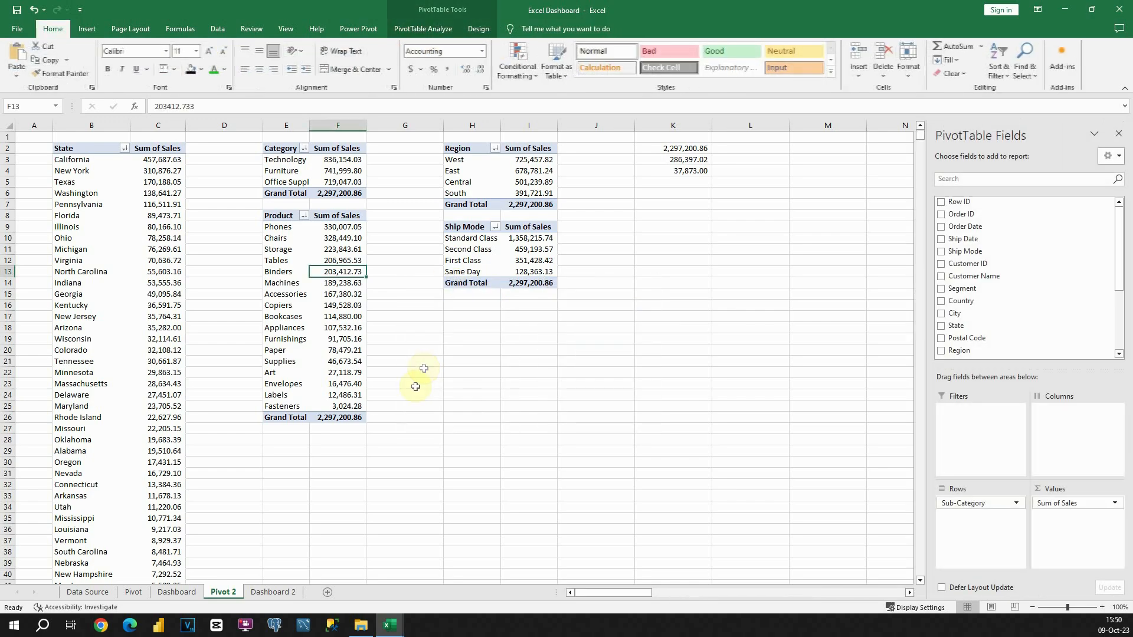
pyautogui.click(272, 592)
pyautogui.click(558, 197)
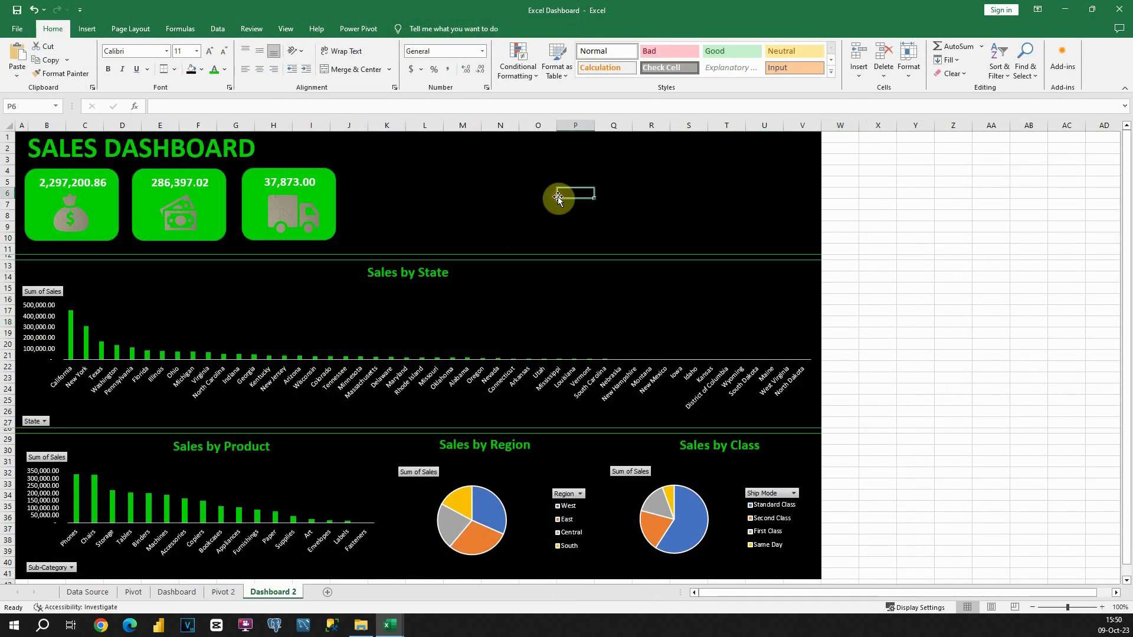
pyautogui.hotkey('ctrl', 'v')
# Place the Category and Segment slicers side by side in the dashboard header and shorten both to about 1.51 inches high.
pyautogui.moveTo(606, 195); pyautogui.dragTo(568, 144)
pyautogui.click(470, 169)
pyautogui.moveTo(570, 291); pyautogui.dragTo(580, 223)
pyautogui.moveTo(569, 145); pyautogui.dragTo(572, 158)
pyautogui.click(719, 260)
pyautogui.moveTo(728, 298); pyautogui.dragTo(706, 235)
pyautogui.click(787, 231)
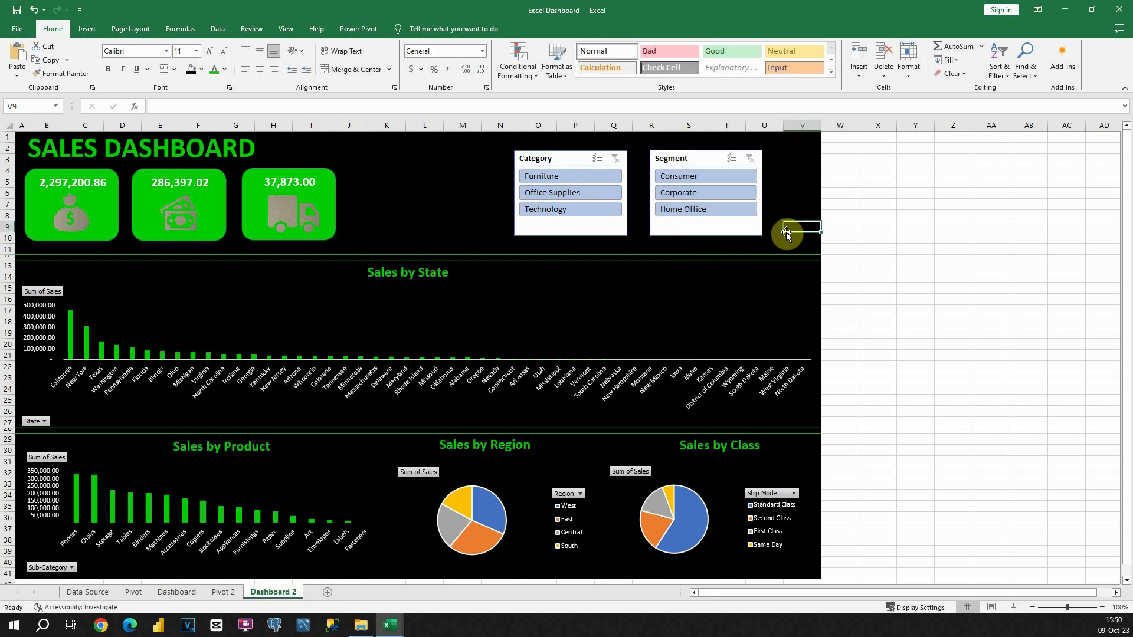
# Apply the solid green slicer style to the Category and Segment slicers.
pyautogui.click(602, 223)
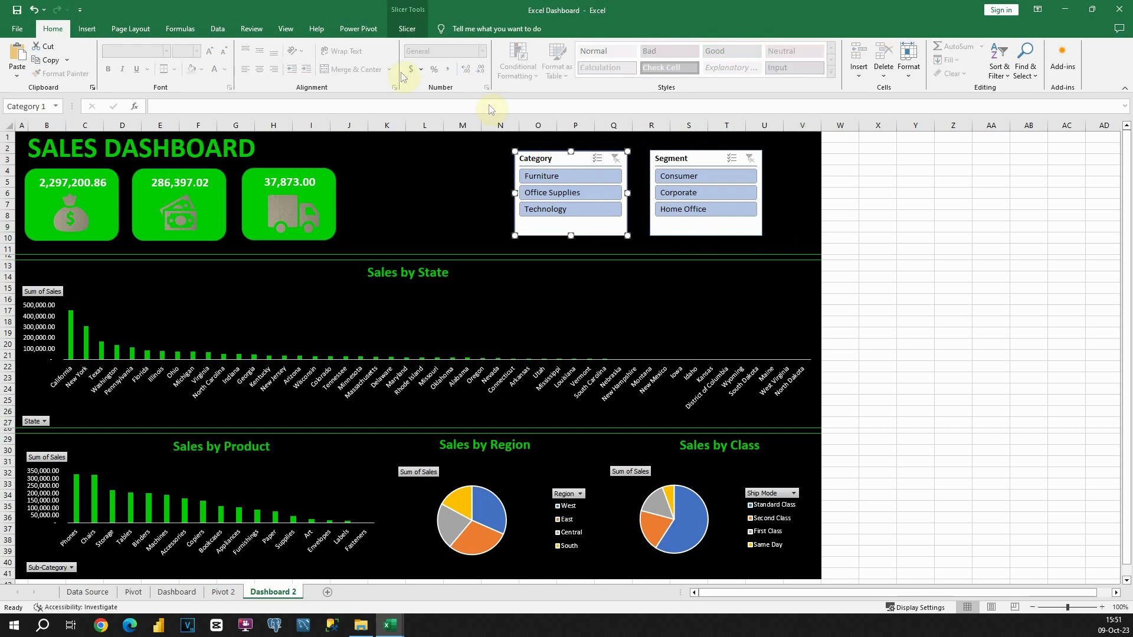
pyautogui.click(408, 28)
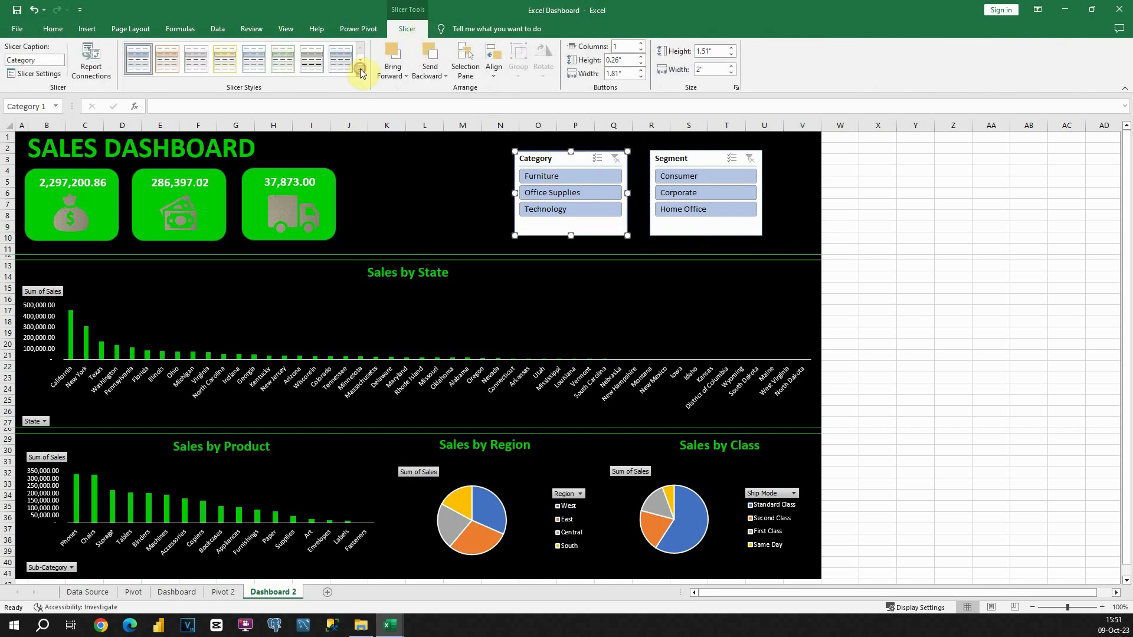
pyautogui.click(362, 73)
pyautogui.click(281, 122)
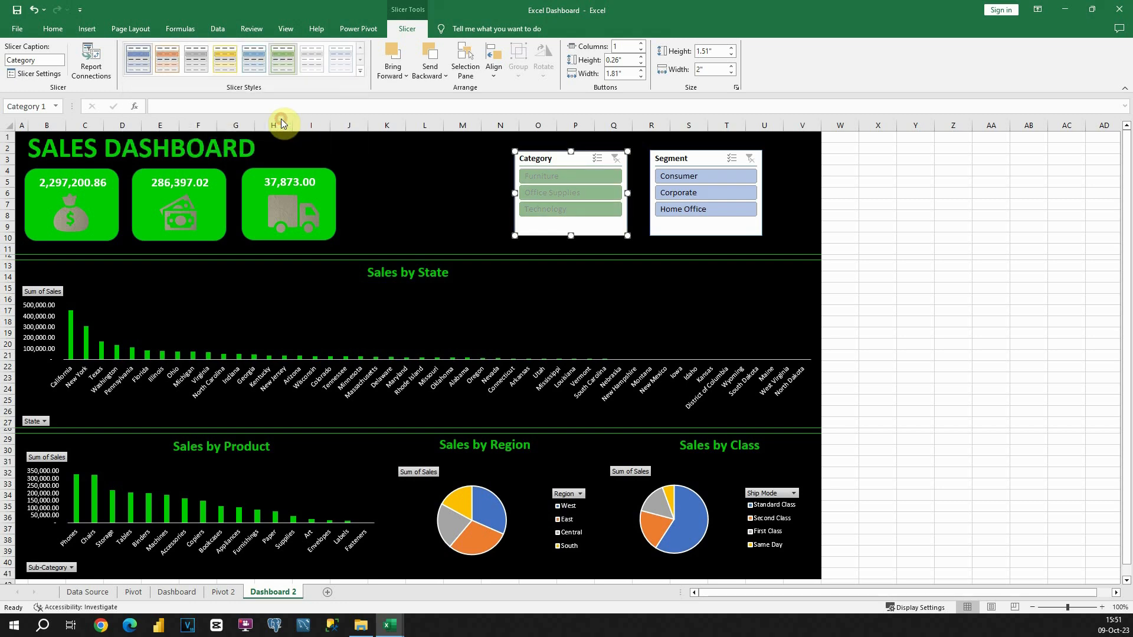
pyautogui.click(682, 224)
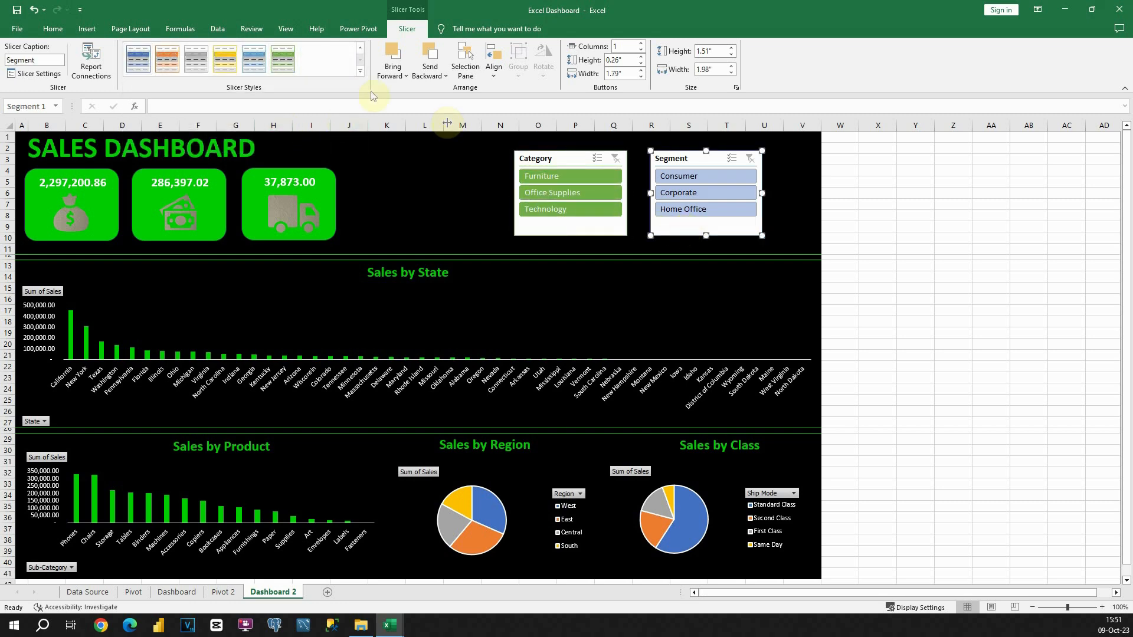
pyautogui.click(290, 67)
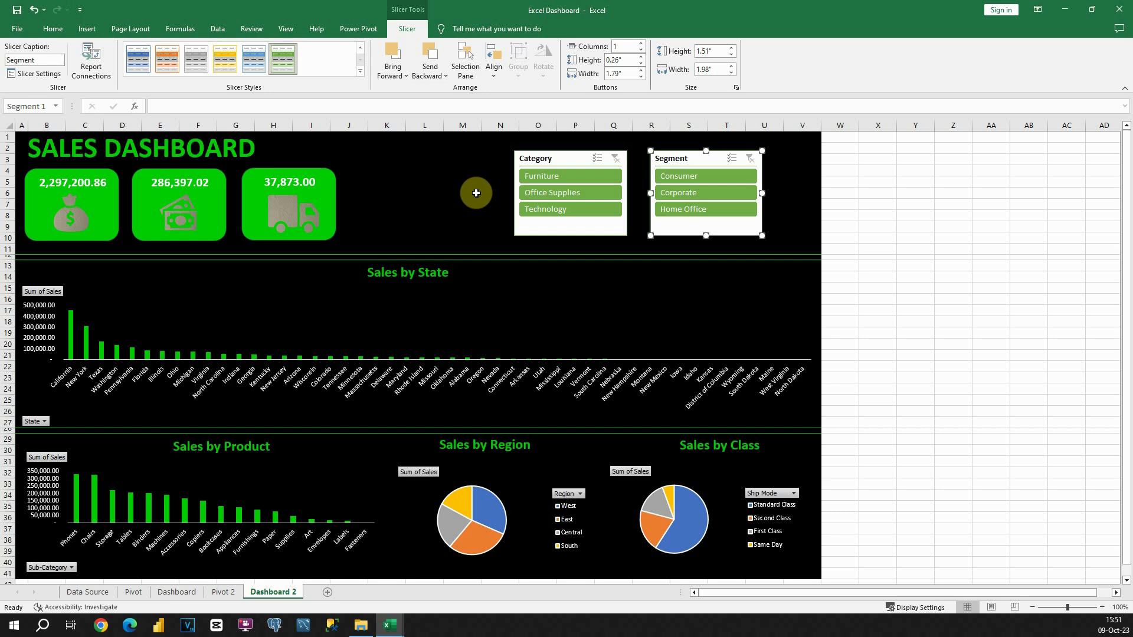
pyautogui.click(476, 193)
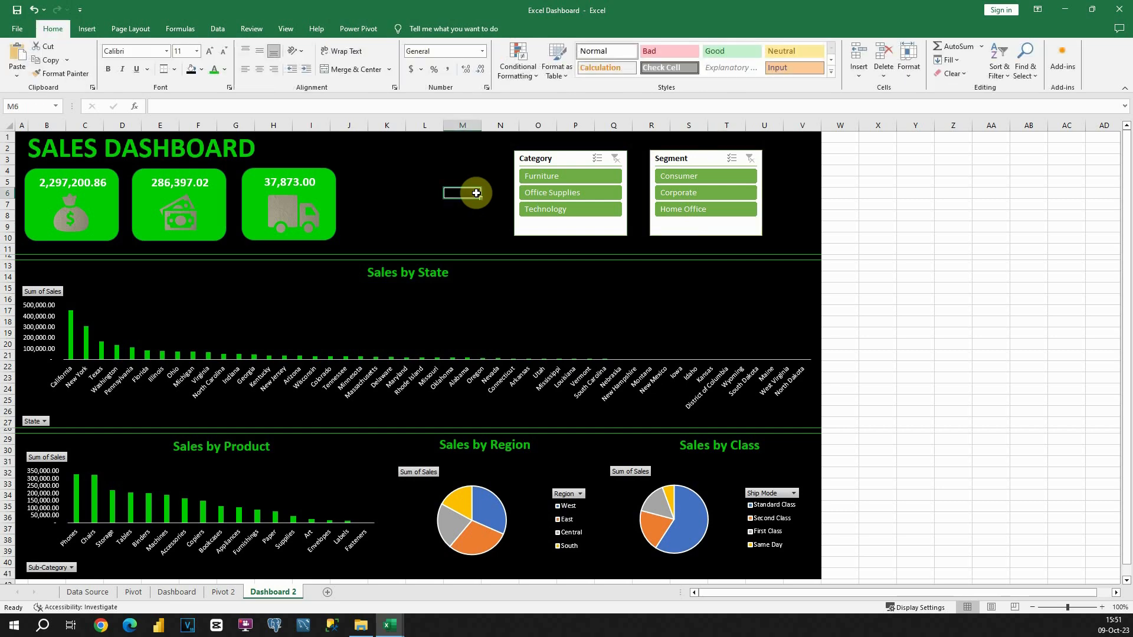
# Test the Category slicer by filtering to Furniture, Office Supplies and Technology in turn, and clear its filter.
pyautogui.click(546, 177)
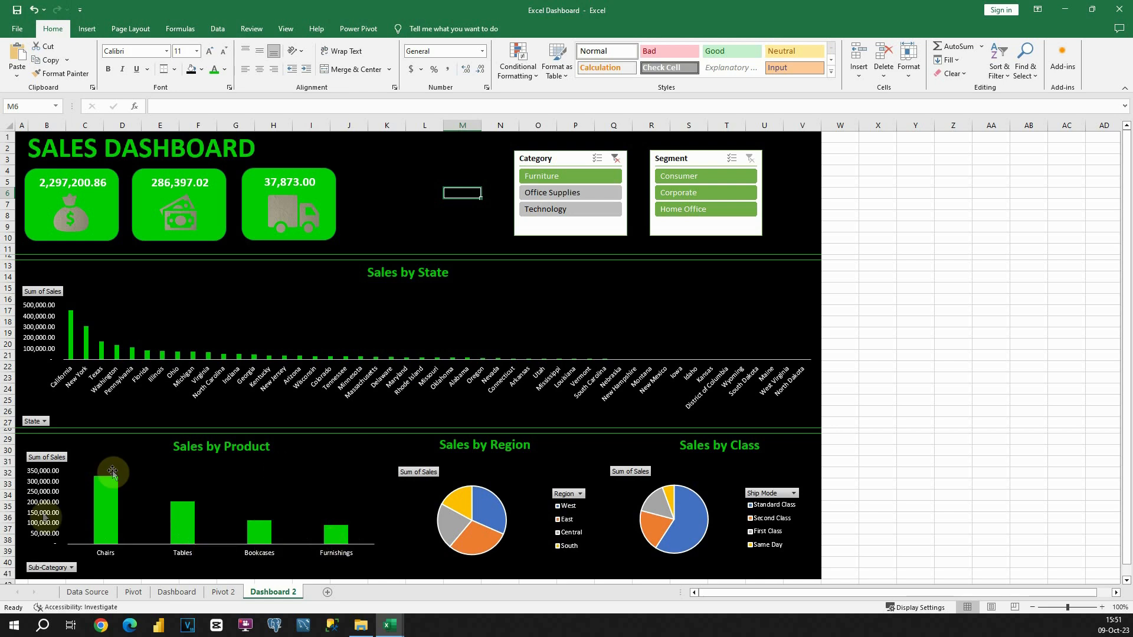
pyautogui.click(550, 194)
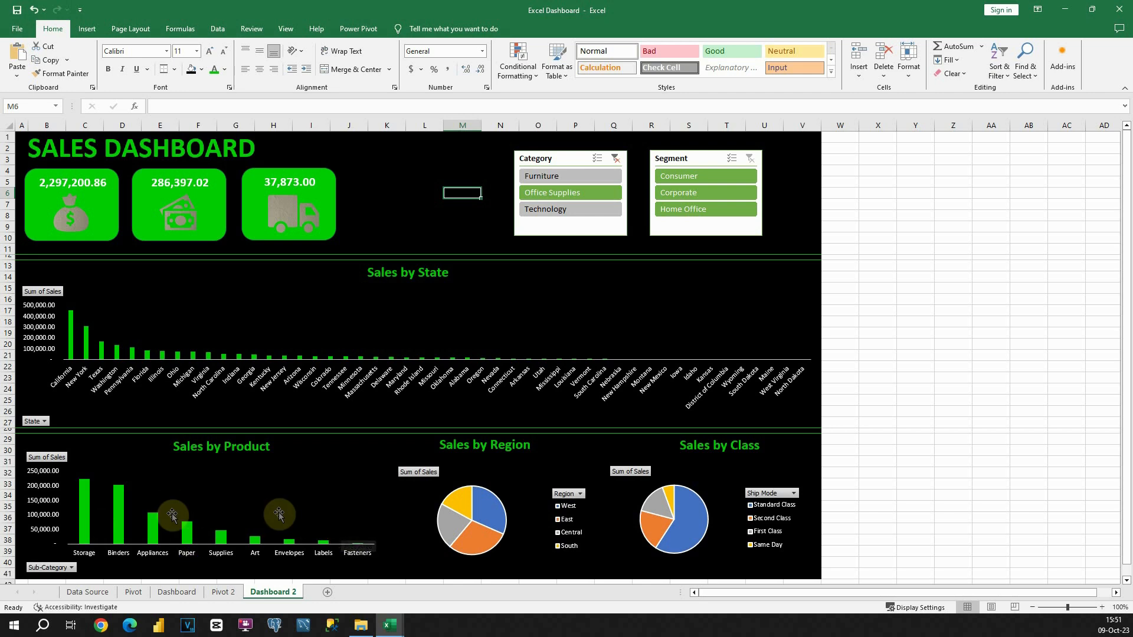
pyautogui.click(566, 210)
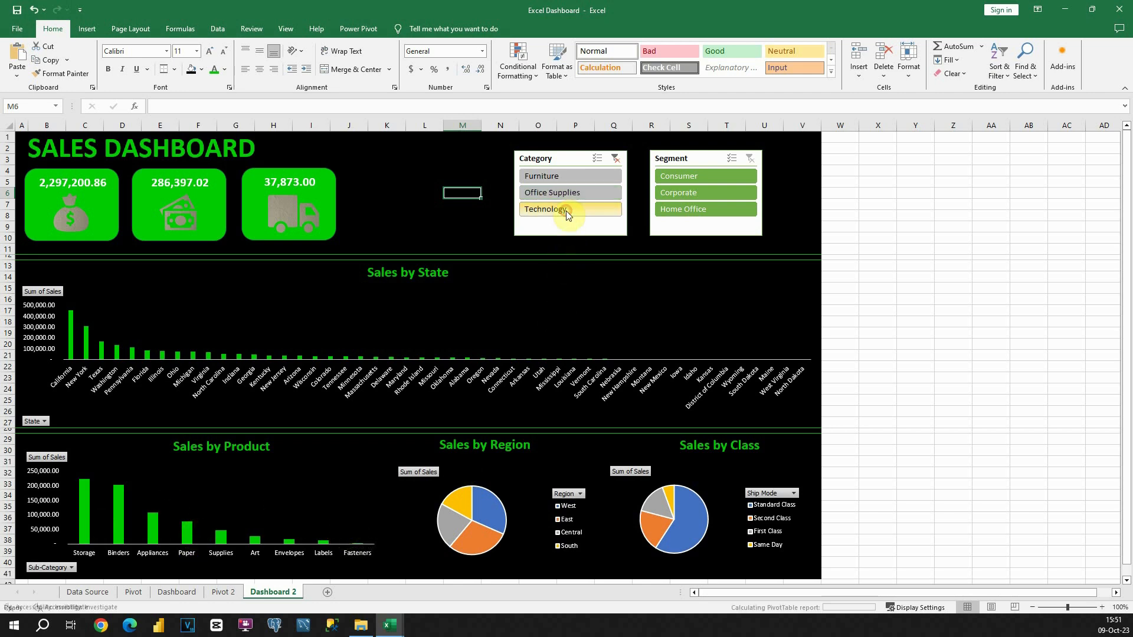
pyautogui.click(616, 158)
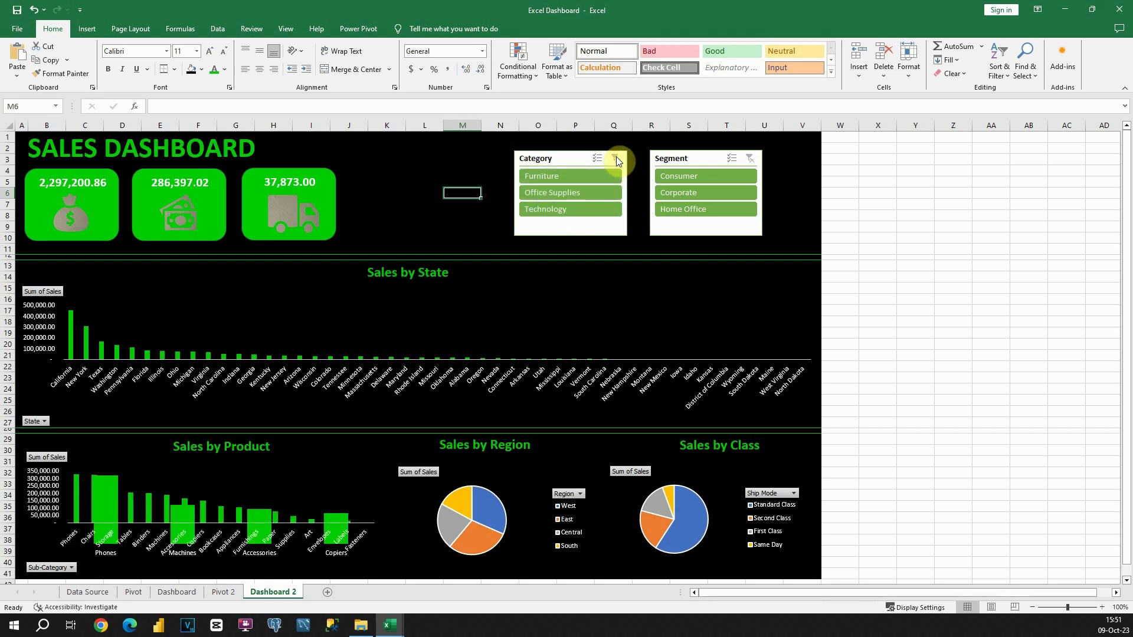
# Test the Segment slicer by filtering the dashboard to Consumer and Home Office, and clear its filter.
pyautogui.click(693, 177)
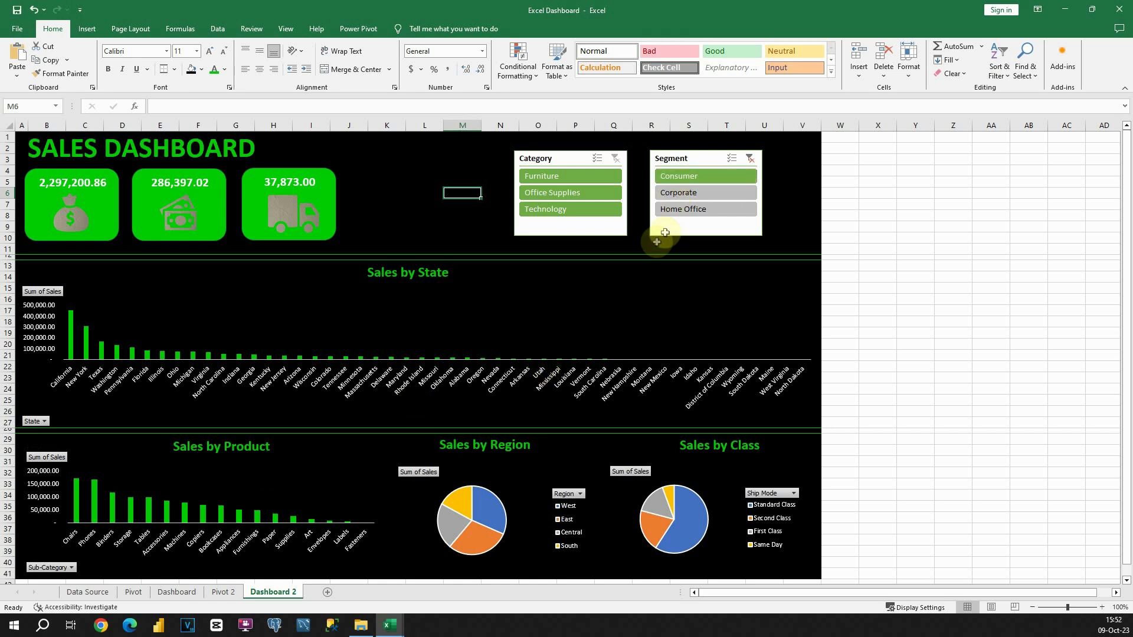
pyautogui.click(680, 212)
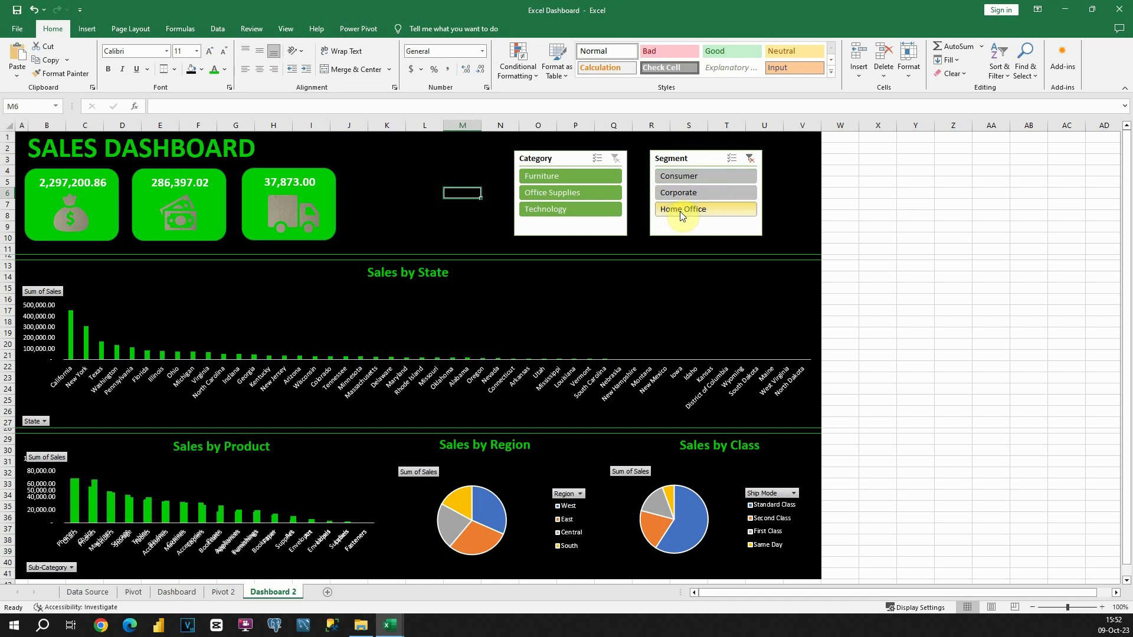
pyautogui.click(752, 158)
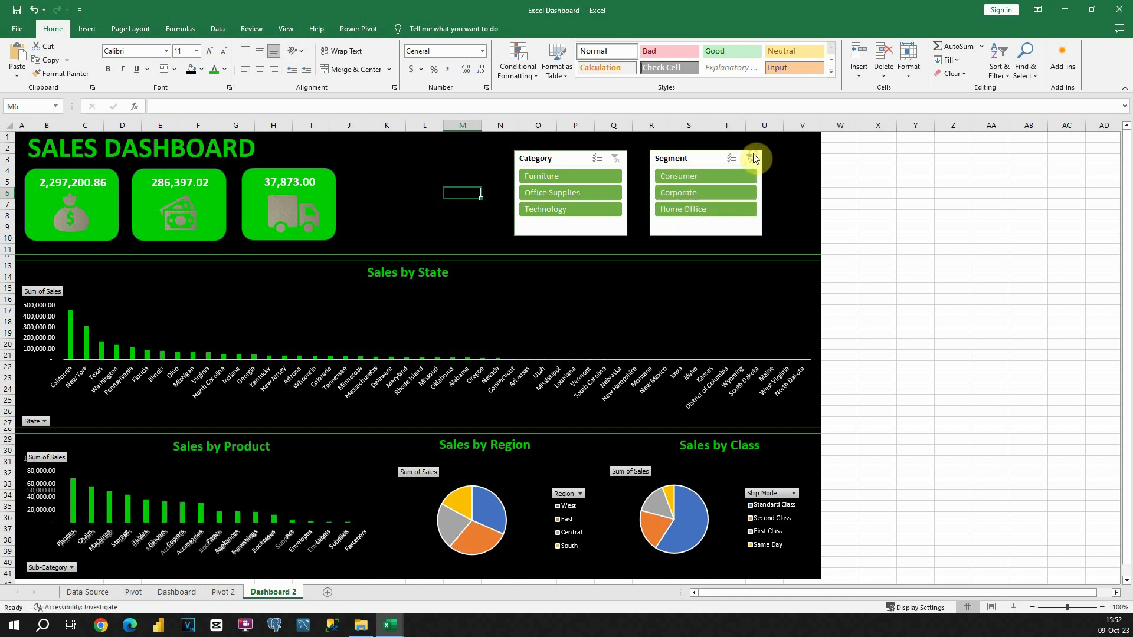
# Connect the Category slicer to all listed pivot tables through its report connections.
pyautogui.click(571, 158)
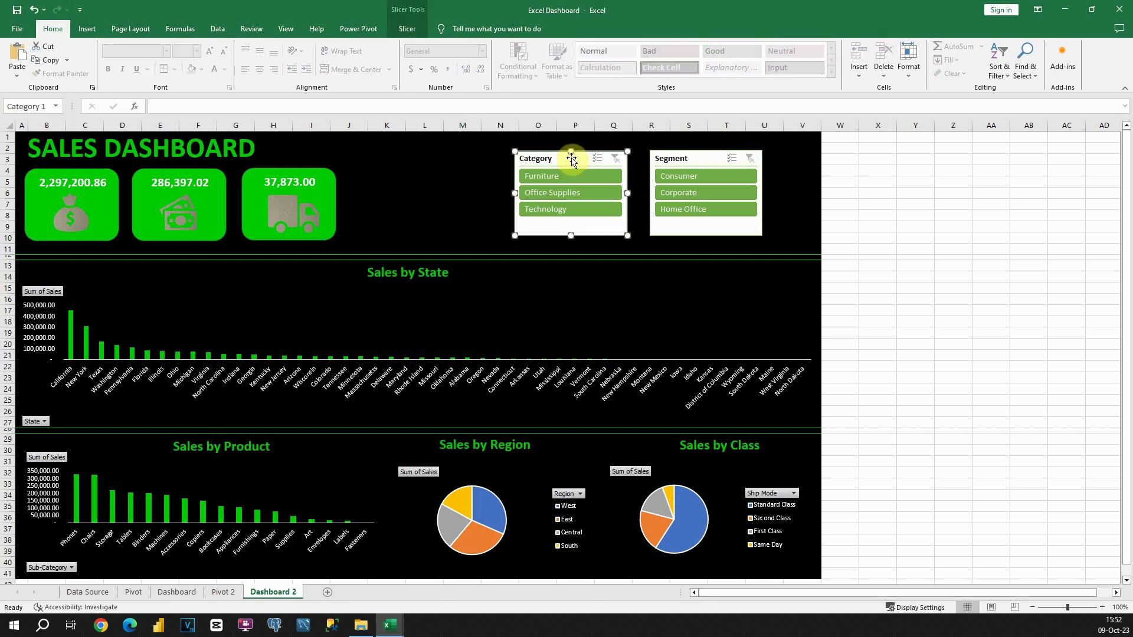
pyautogui.click(407, 31)
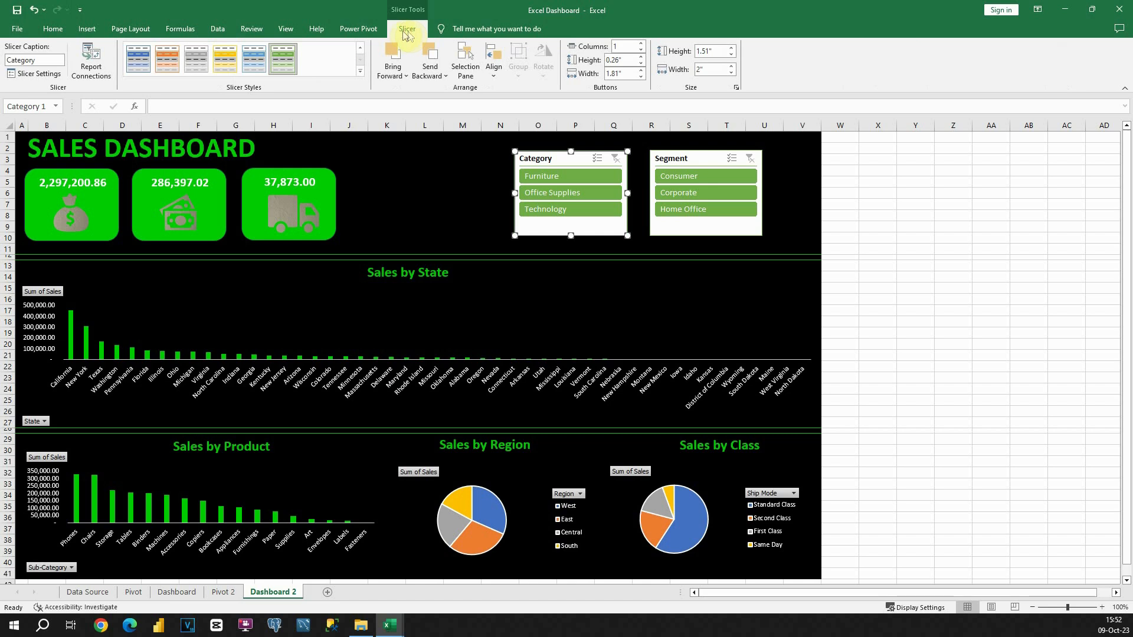
pyautogui.click(91, 70)
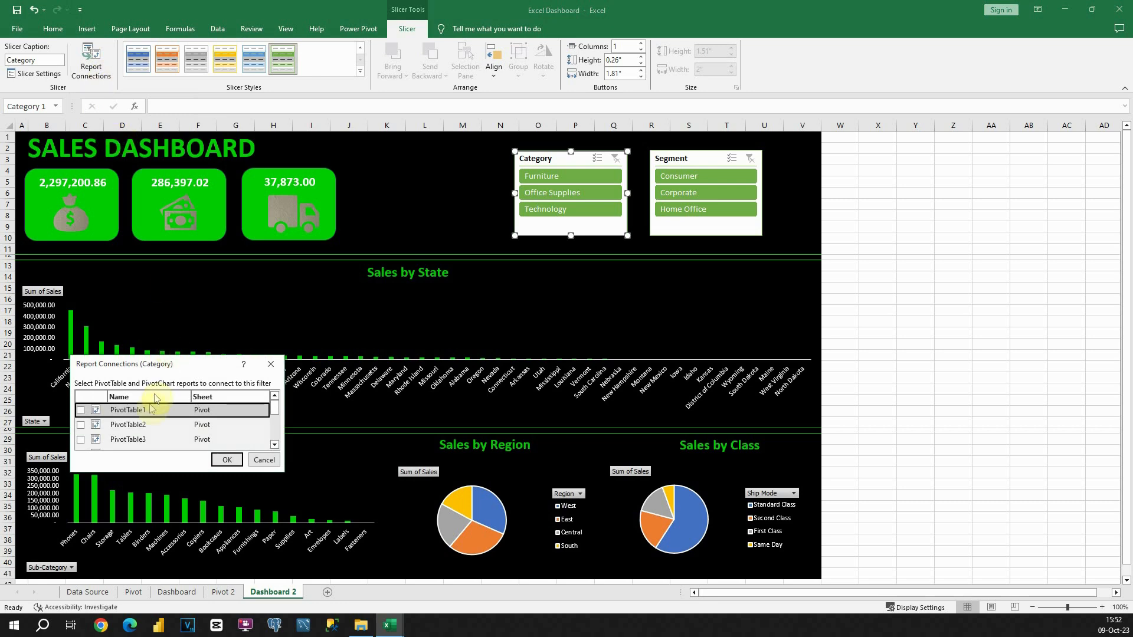
pyautogui.scroll(-3, 132, 413)
pyautogui.click(131, 415)
pyautogui.scroll(3, 130, 421)
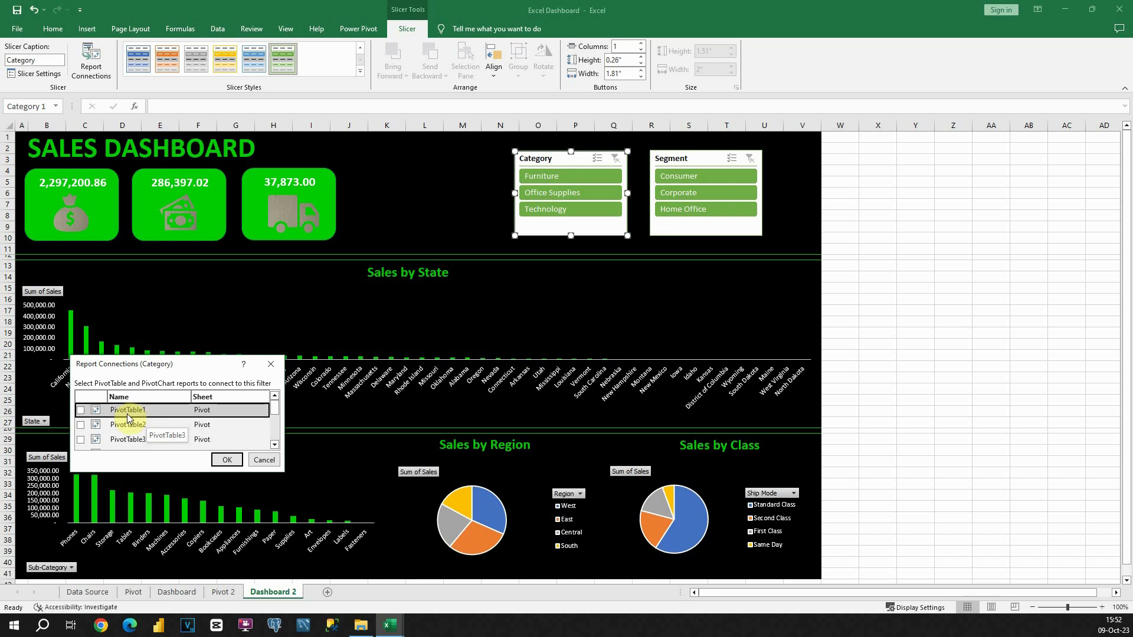
pyautogui.click(80, 411)
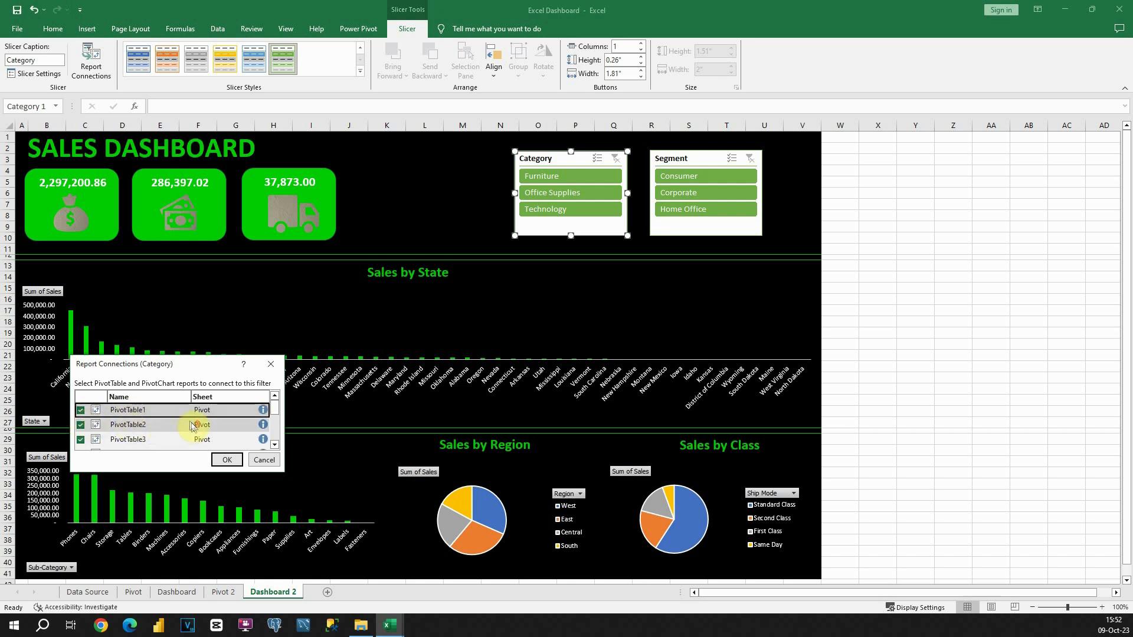
pyautogui.scroll(-2, 192, 426)
pyautogui.click(89, 443)
pyautogui.scroll(2, 95, 442)
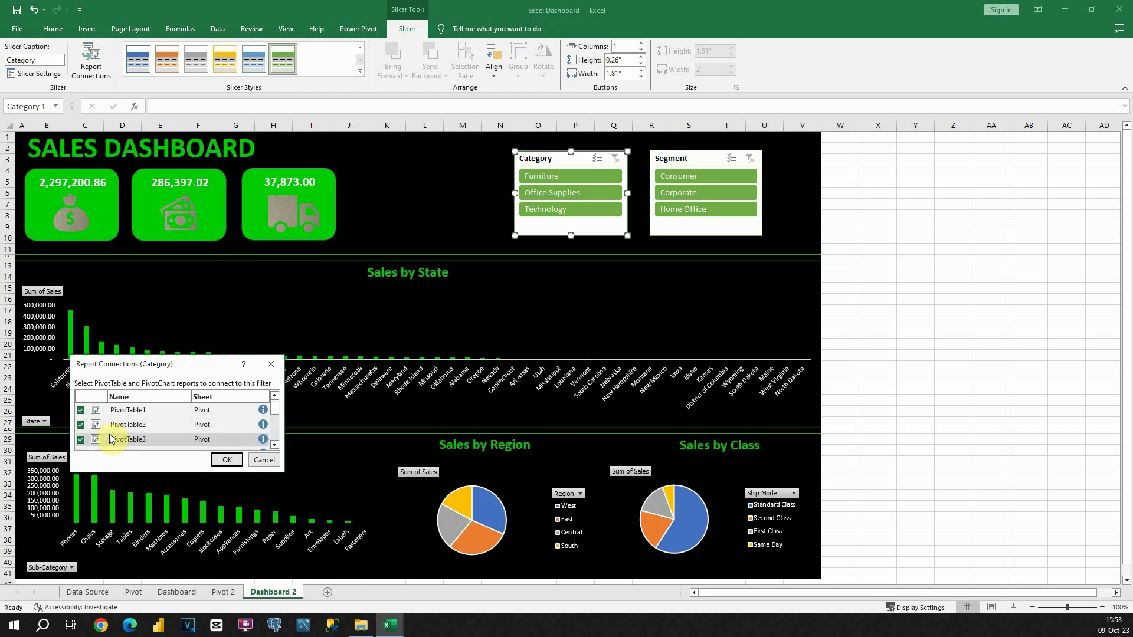
pyautogui.click(227, 460)
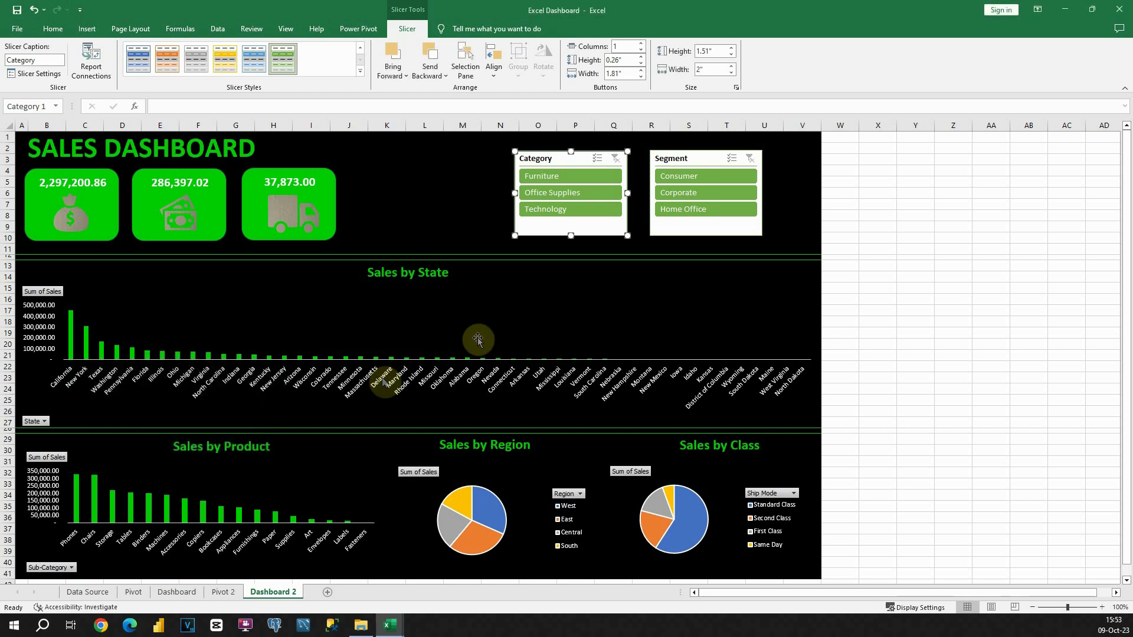
# Check that the charts respond to the Category slicer by filtering to Technology, Furniture and Office Supplies, and clear the filter.
pyautogui.click(552, 212)
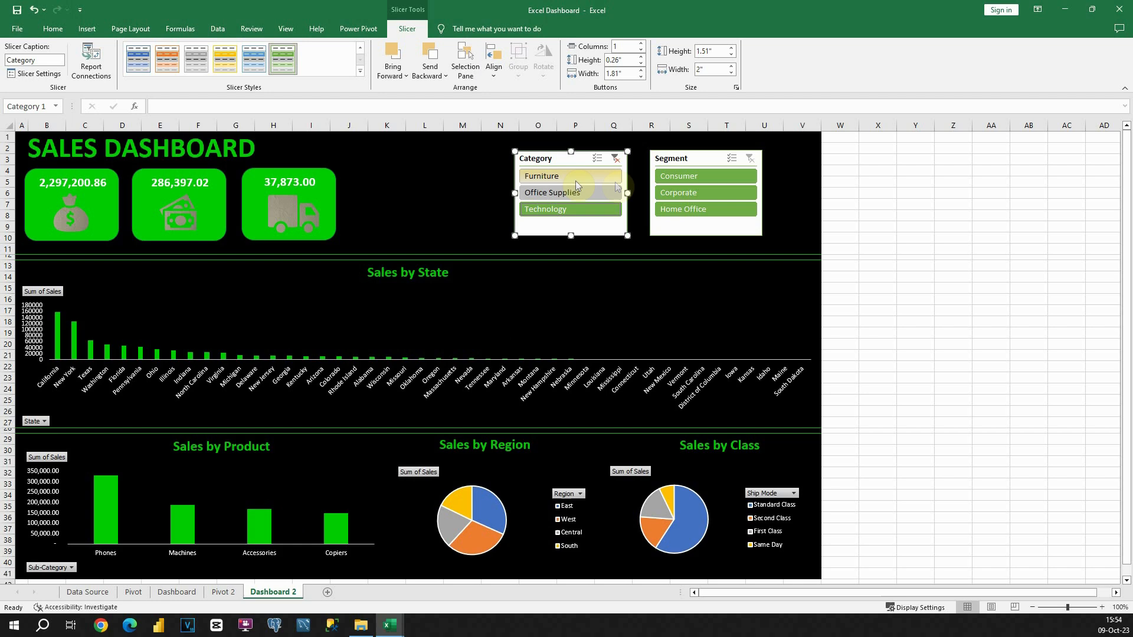
pyautogui.click(560, 179)
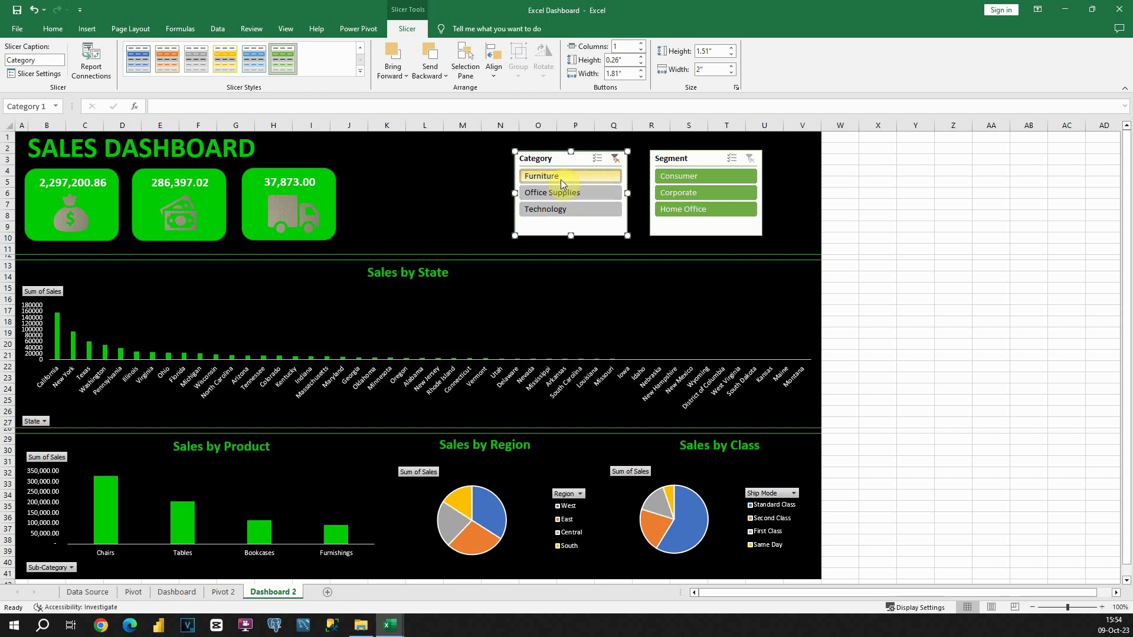
pyautogui.click(560, 193)
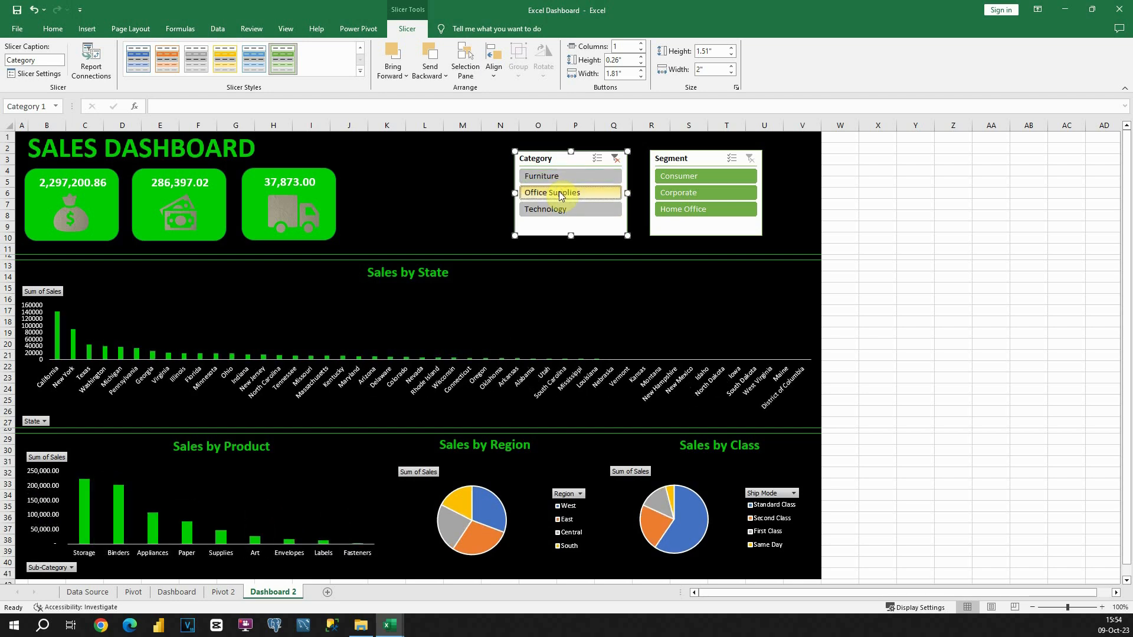
pyautogui.click(617, 159)
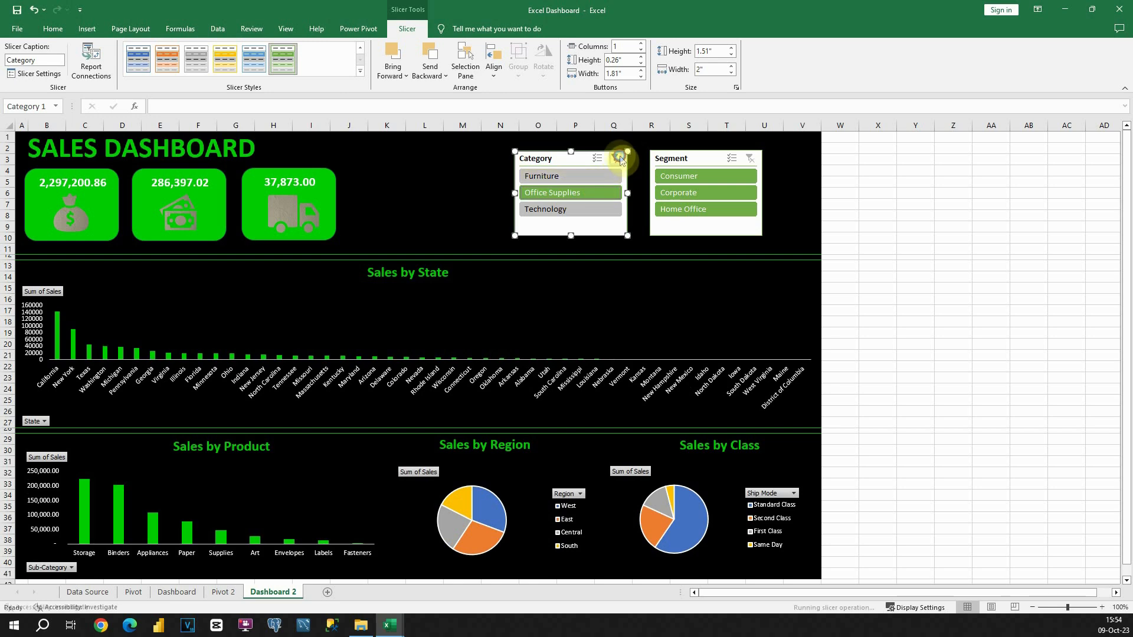
# Check which charts respond to the Segment slicer by filtering to Consumer, Corporate and Home Office, and clear the filter.
pyautogui.click(698, 159)
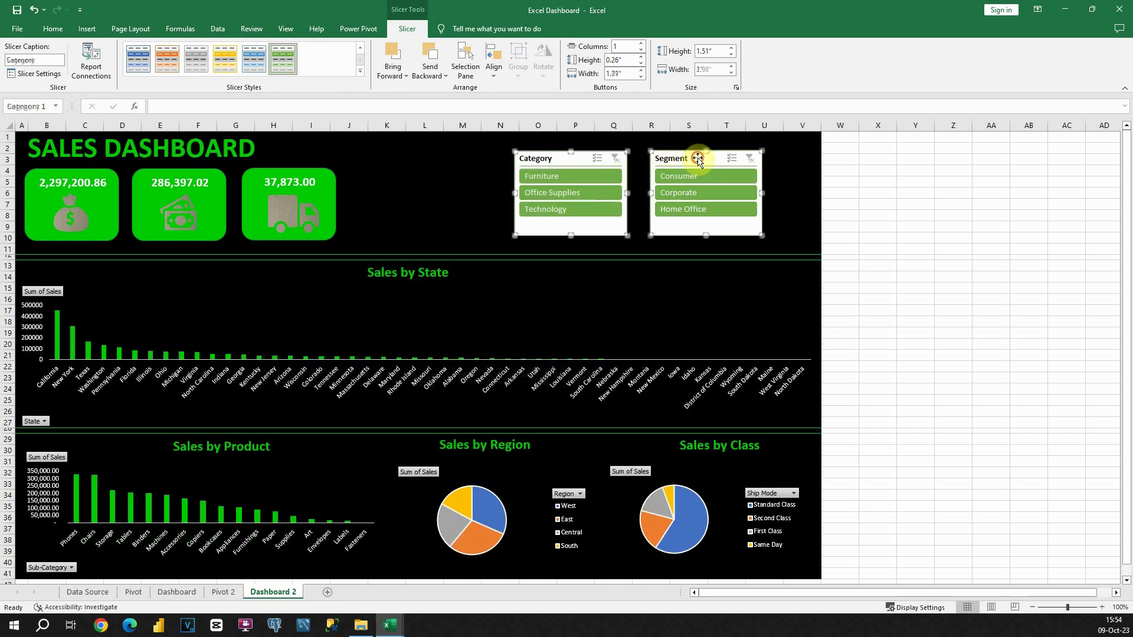
pyautogui.click(694, 172)
pyautogui.click(694, 194)
pyautogui.click(688, 211)
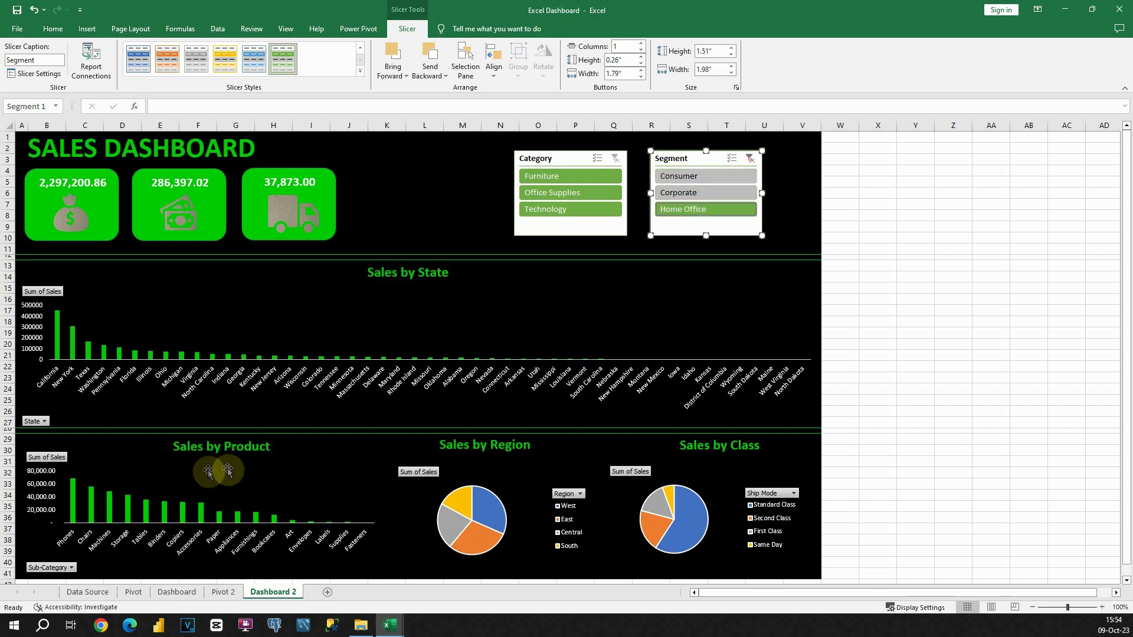
pyautogui.click(750, 159)
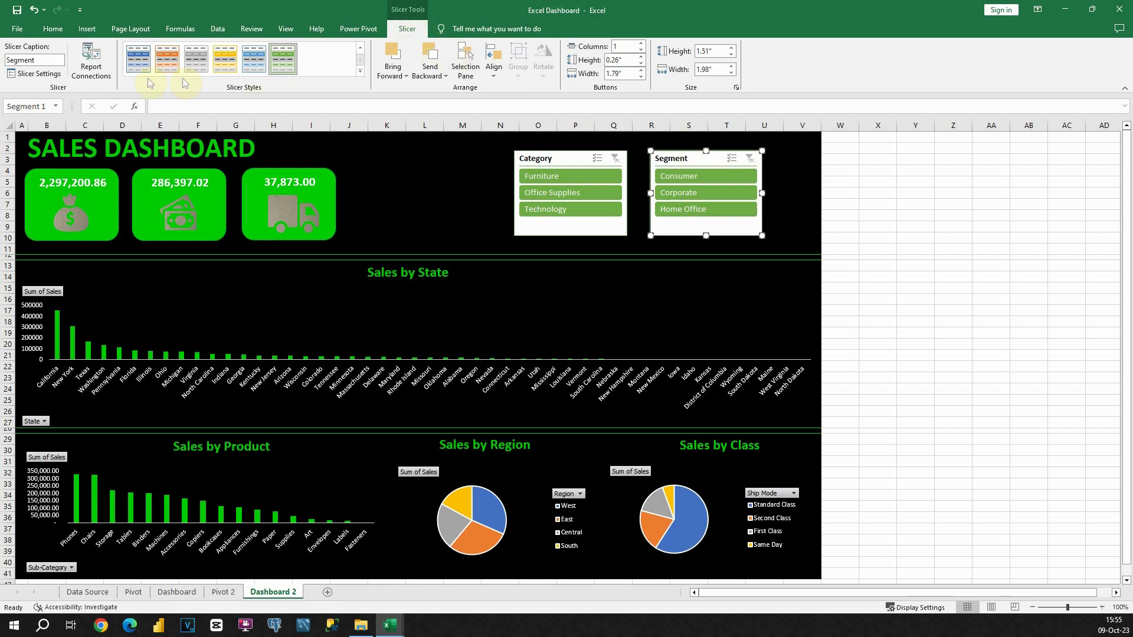
# Connect the Segment slicer to all pivot tables on the Pivot and Pivot 2 sheets through its report connections.
pyautogui.click(91, 66)
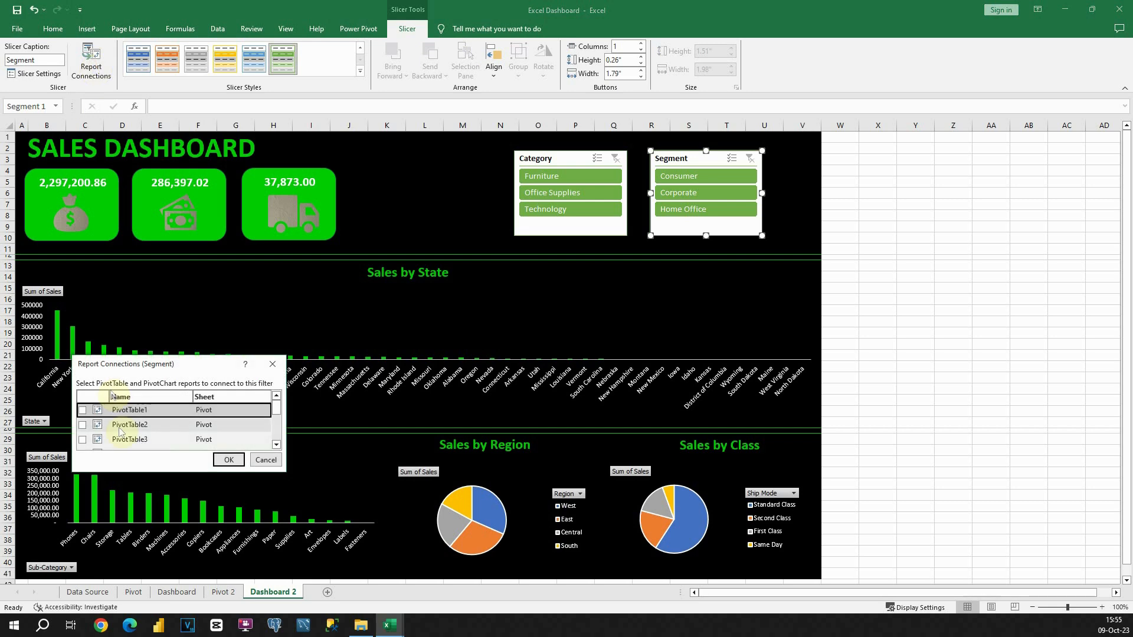
pyautogui.click(86, 412)
pyautogui.scroll(-1, 86, 412)
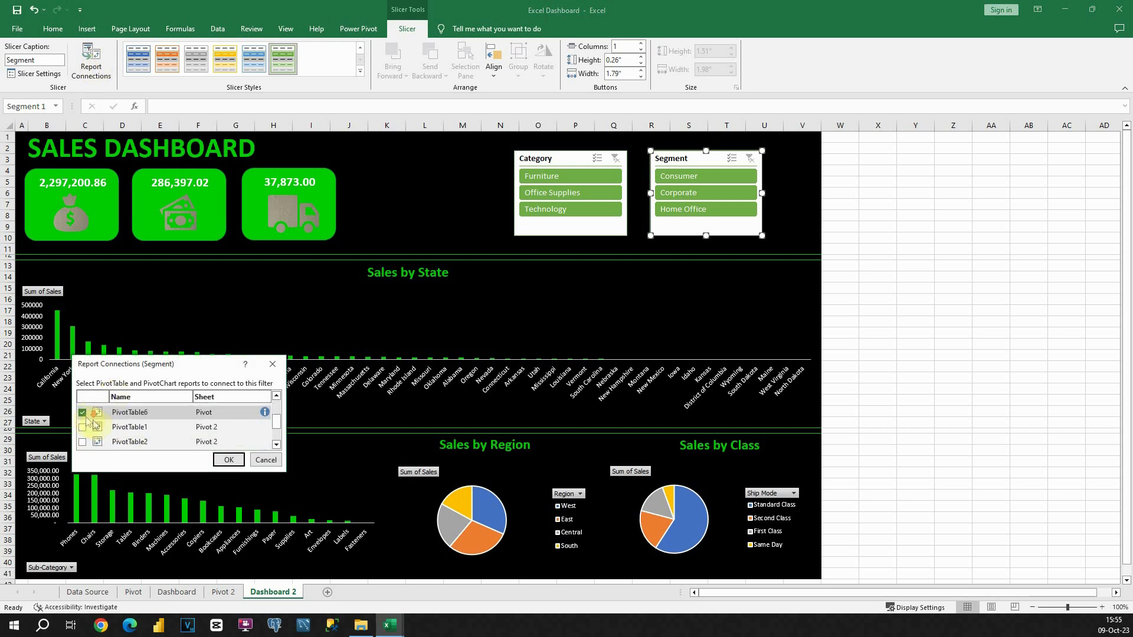
pyautogui.click(85, 427)
pyautogui.click(86, 440)
pyautogui.scroll(-1, 107, 433)
pyautogui.click(85, 428)
pyautogui.click(86, 442)
pyautogui.scroll(3, 104, 435)
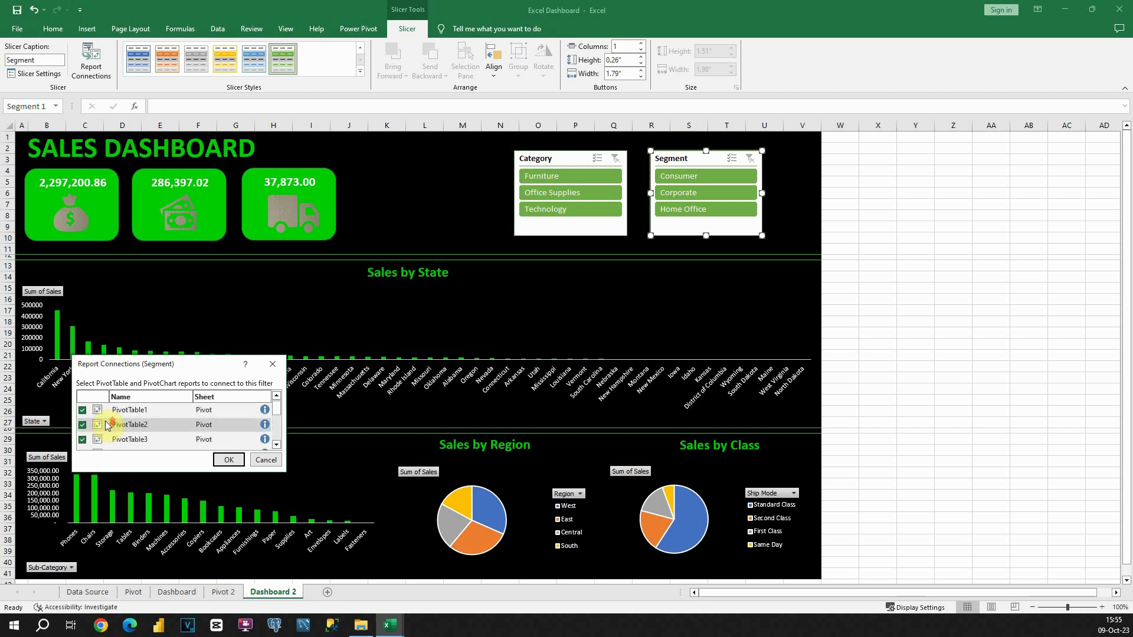
pyautogui.scroll(-3, 107, 424)
pyautogui.click(239, 460)
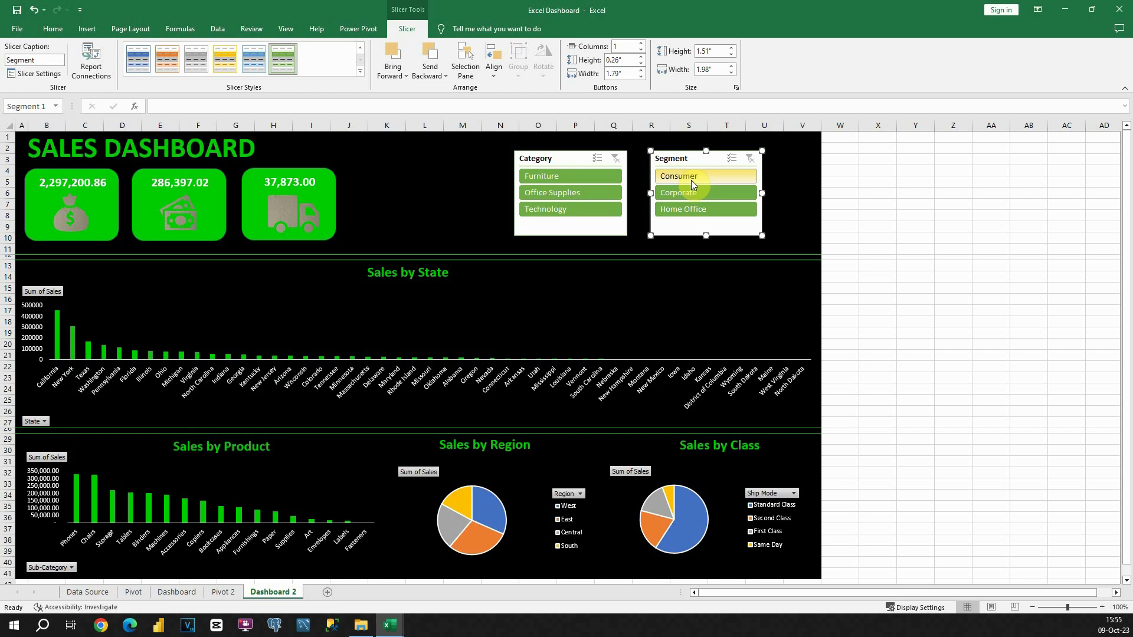
# Retest the connected Segment slicer by filtering to Consumer, Corporate and Home Office, and clear its filter.
pyautogui.click(699, 192)
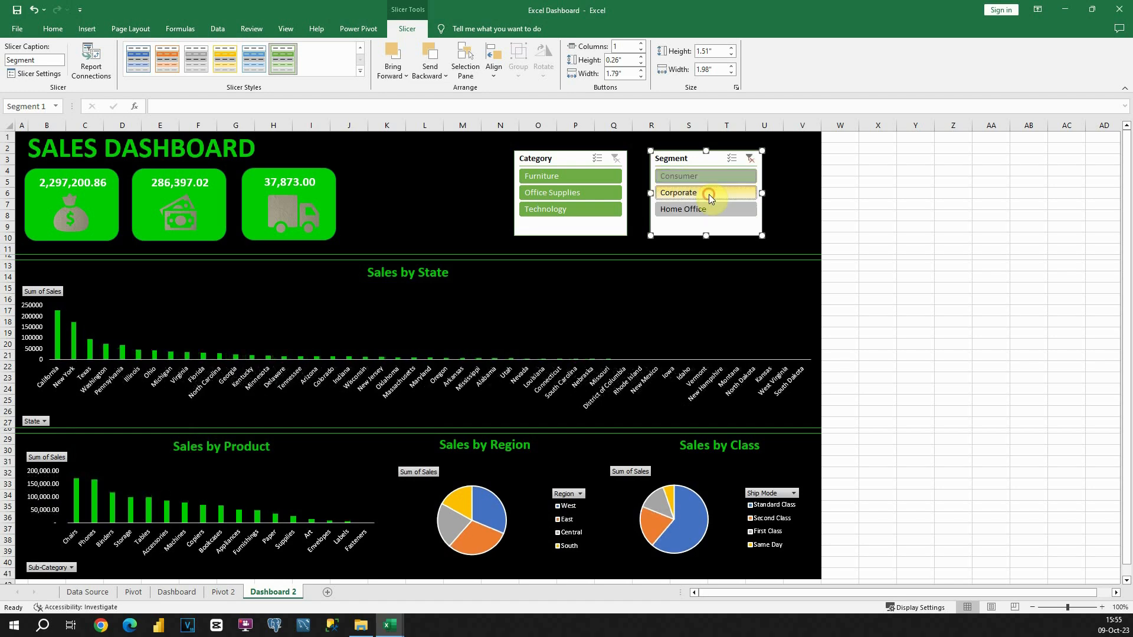
pyautogui.click(708, 209)
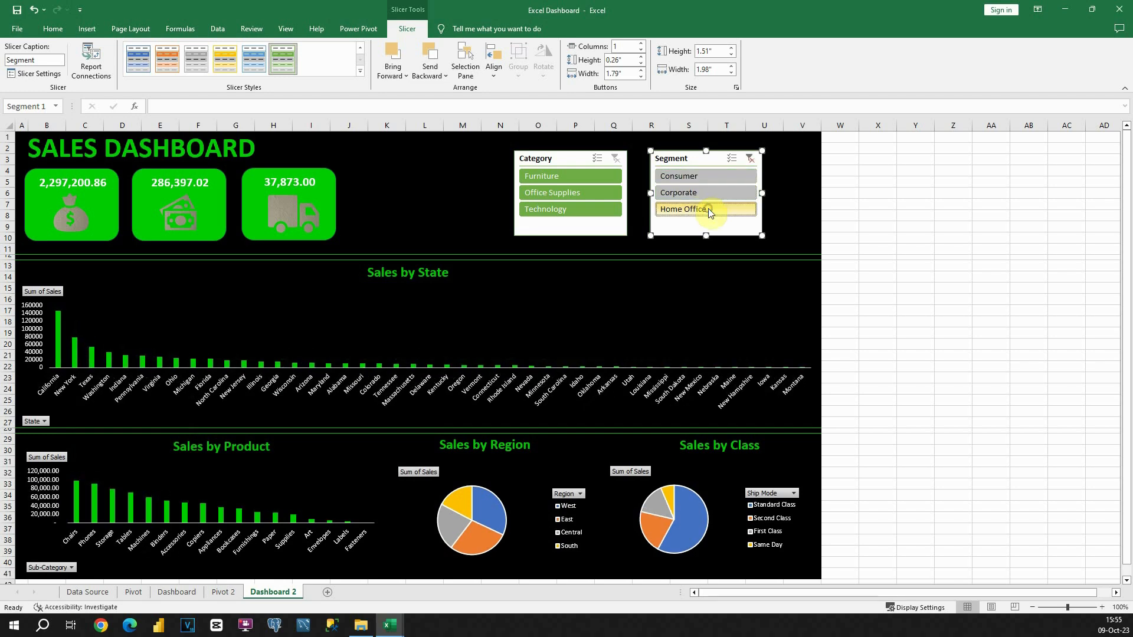
pyautogui.click(749, 159)
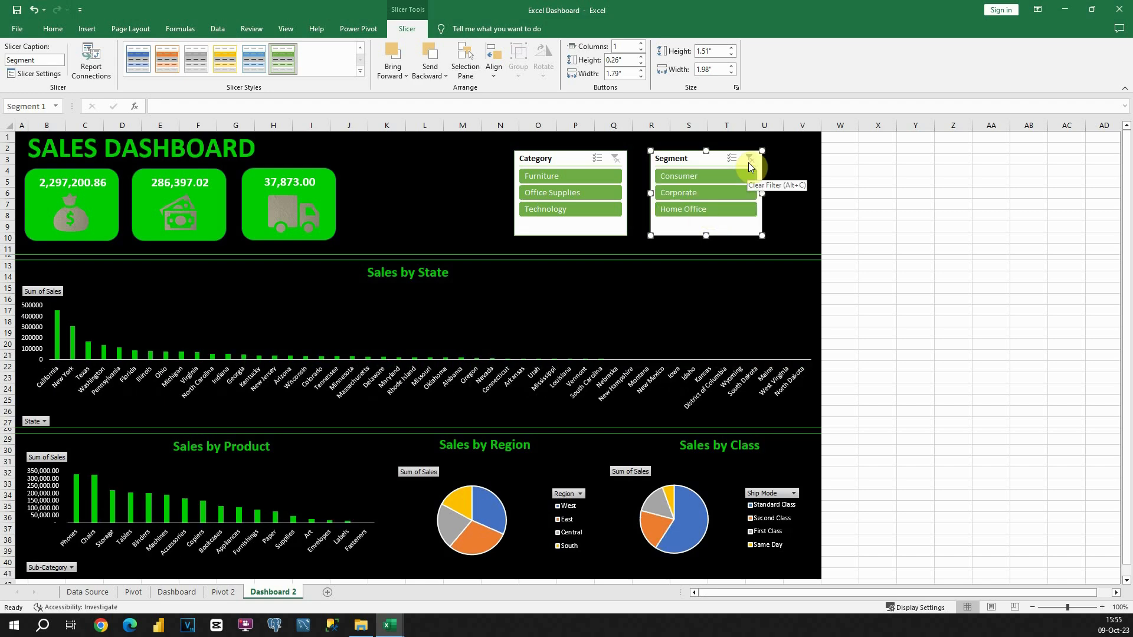